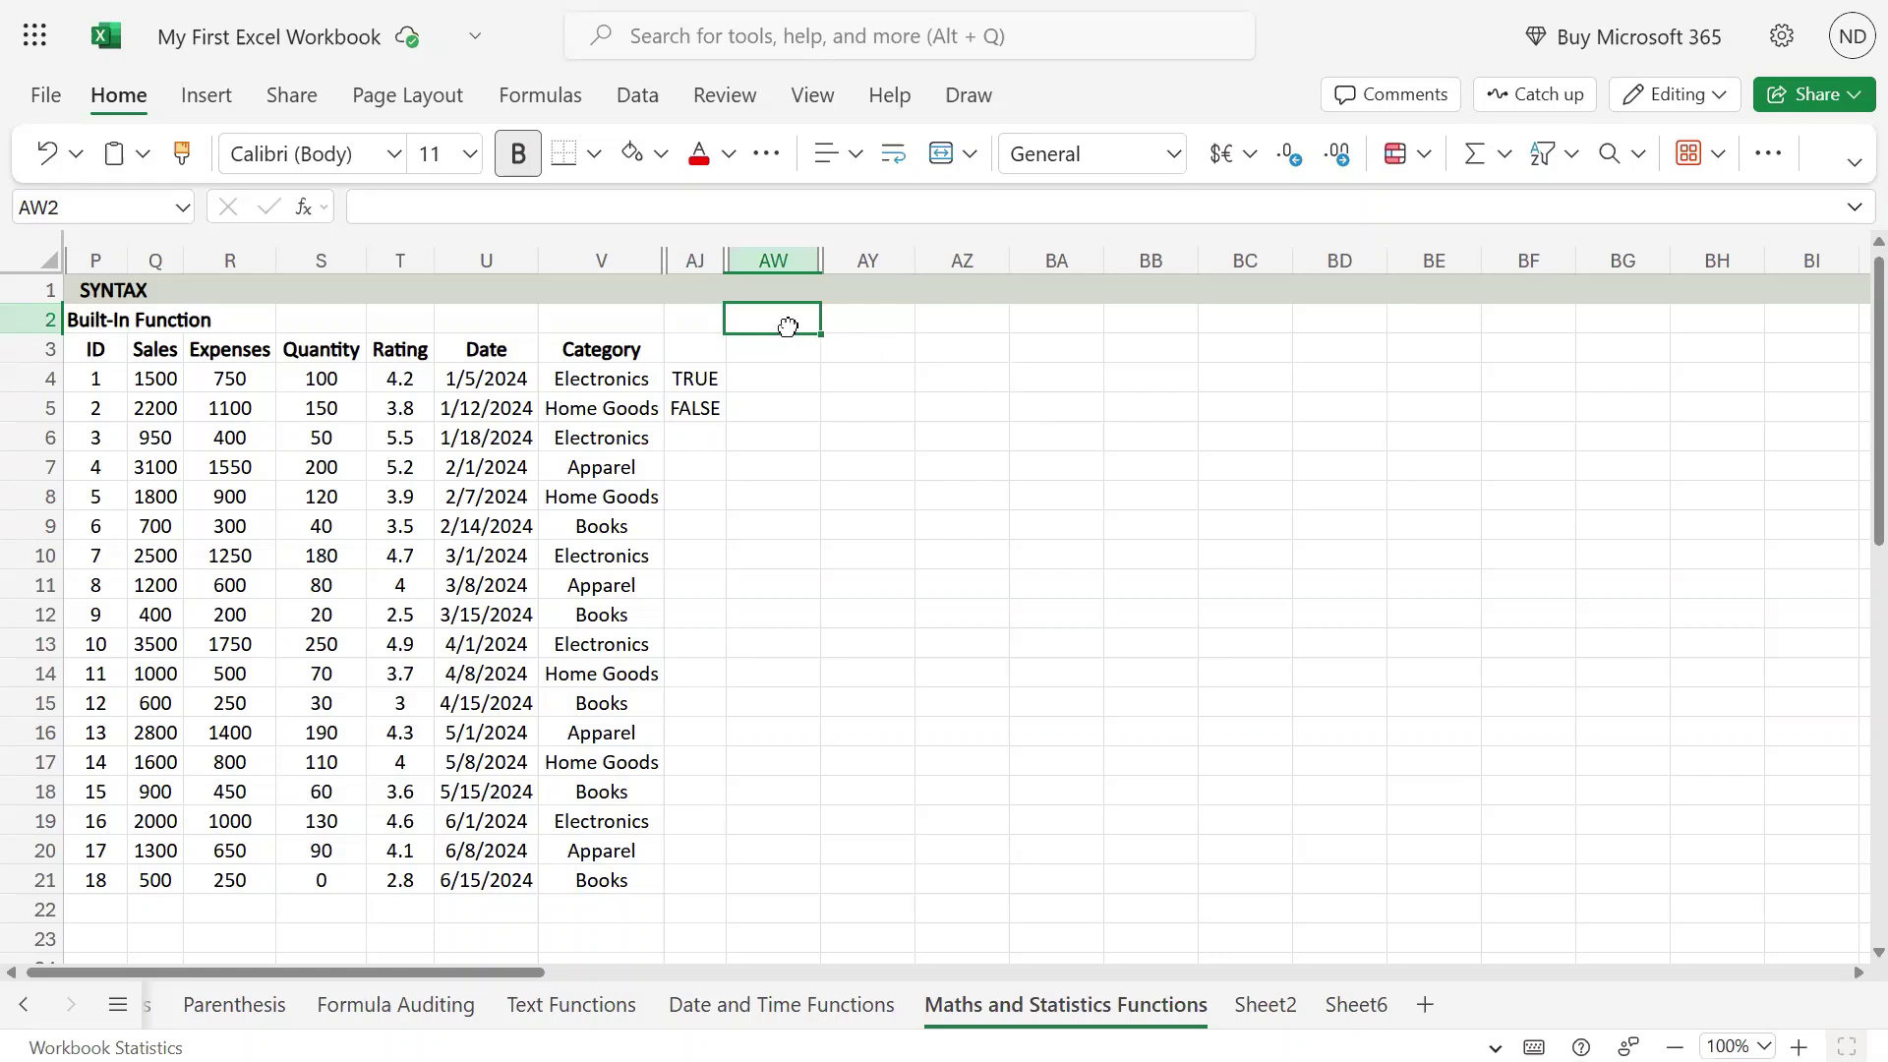
# - Enter the heading IF in cell AW2, then move it to cell AY2
pyautogui.write('IF')
pyautogui.press('Return')
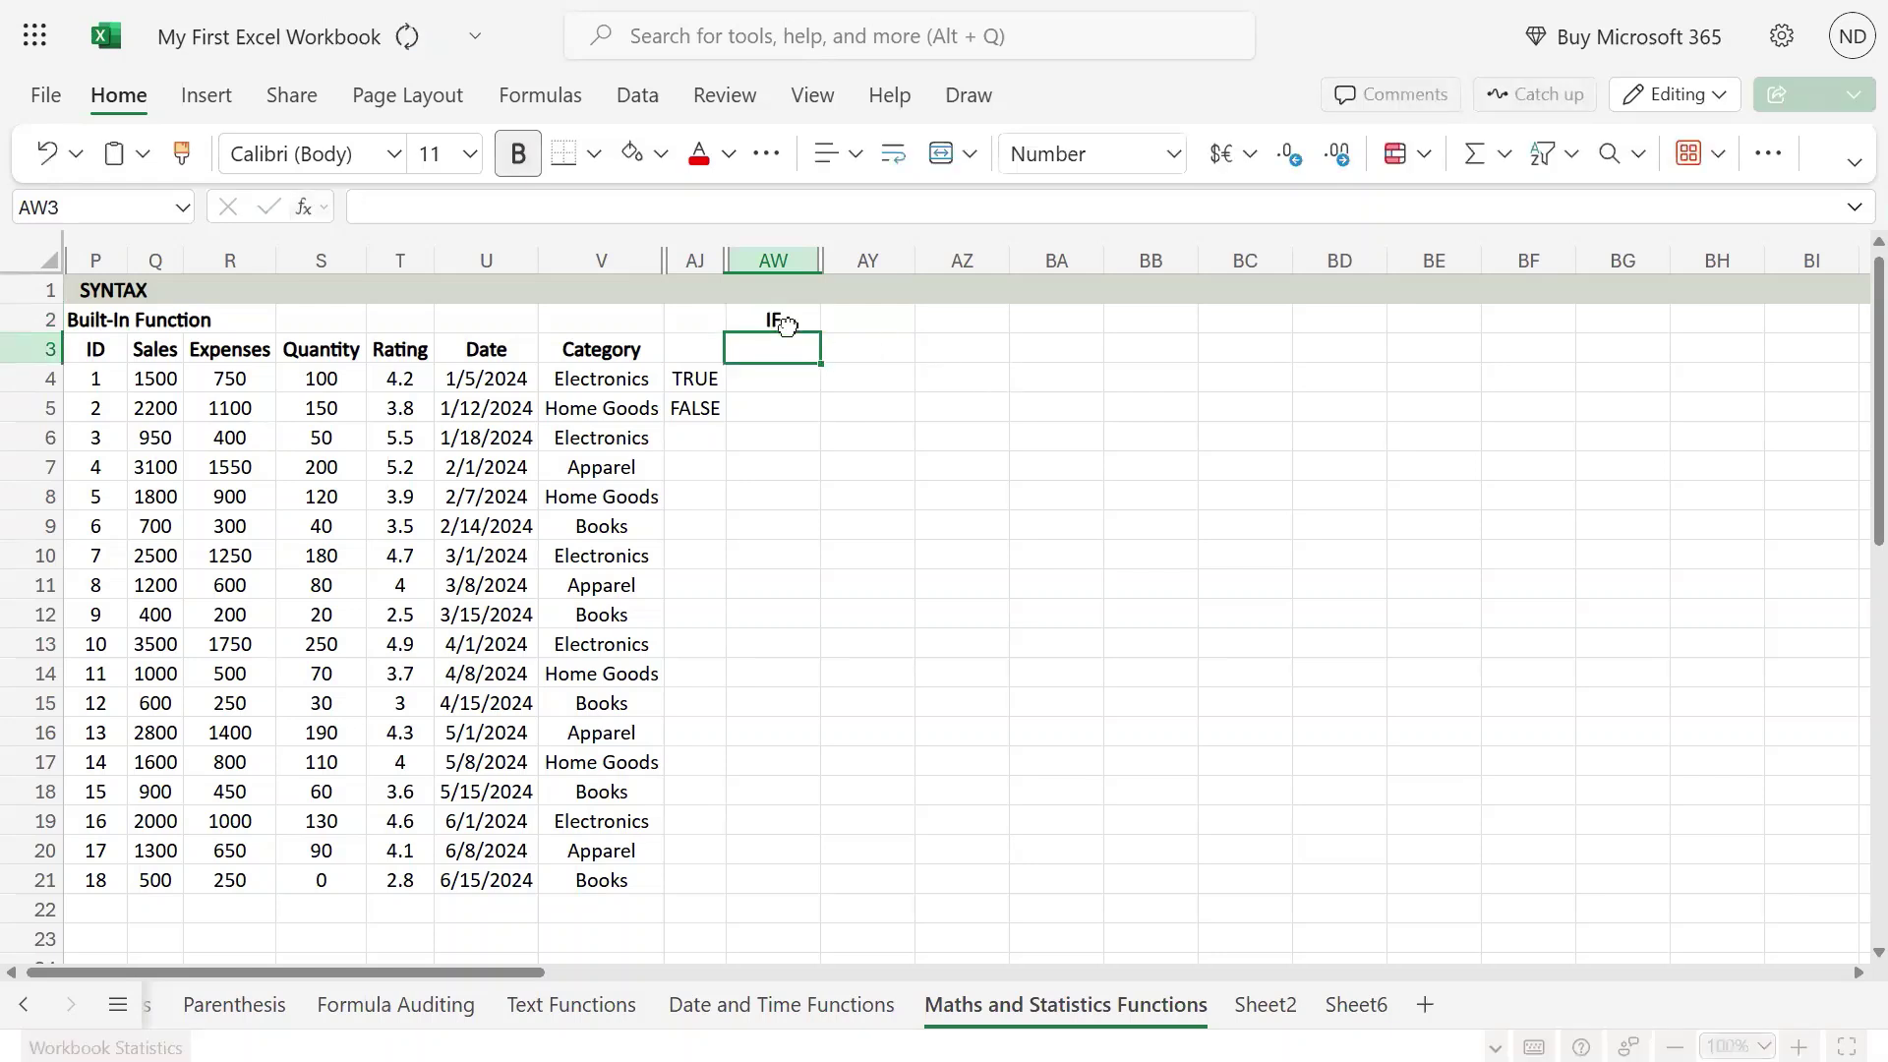
pyautogui.click(786, 325)
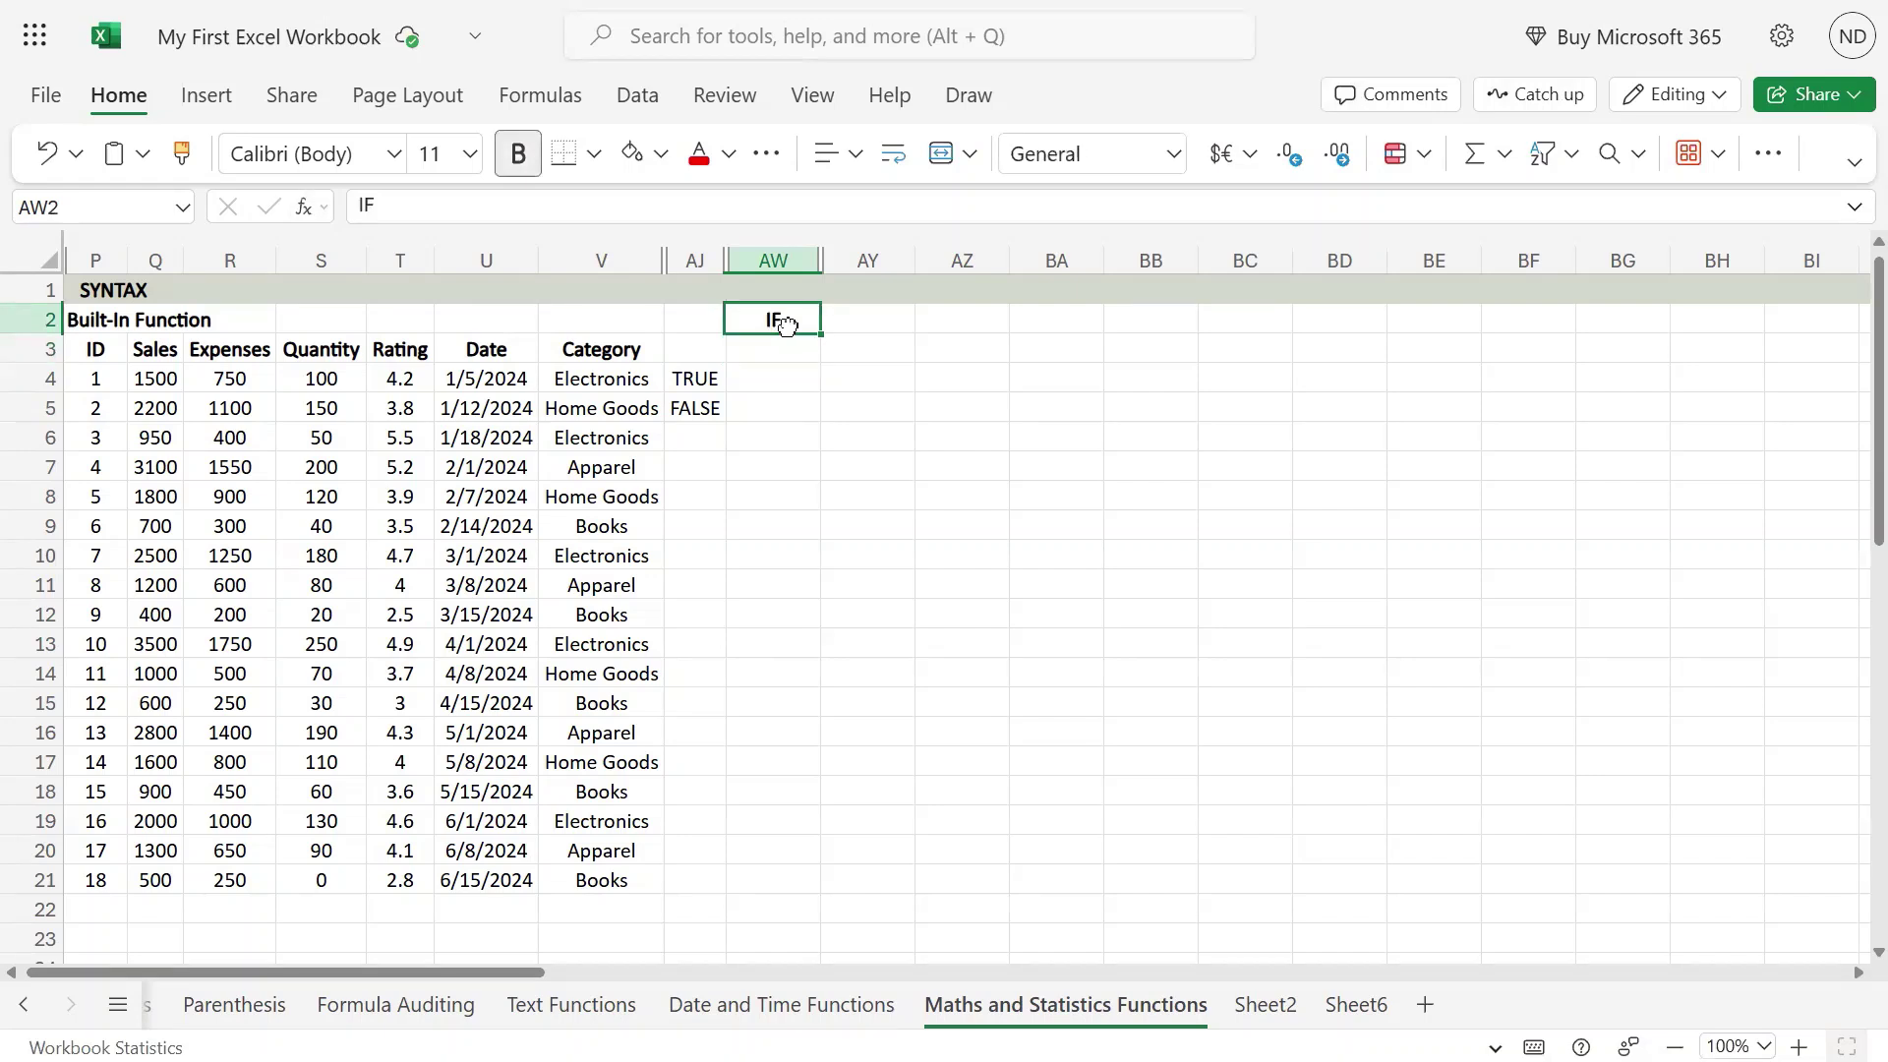
pyautogui.hotkey('ctrl', 'x')
pyautogui.press('Right')
pyautogui.hotkey('ctrl', 'v')
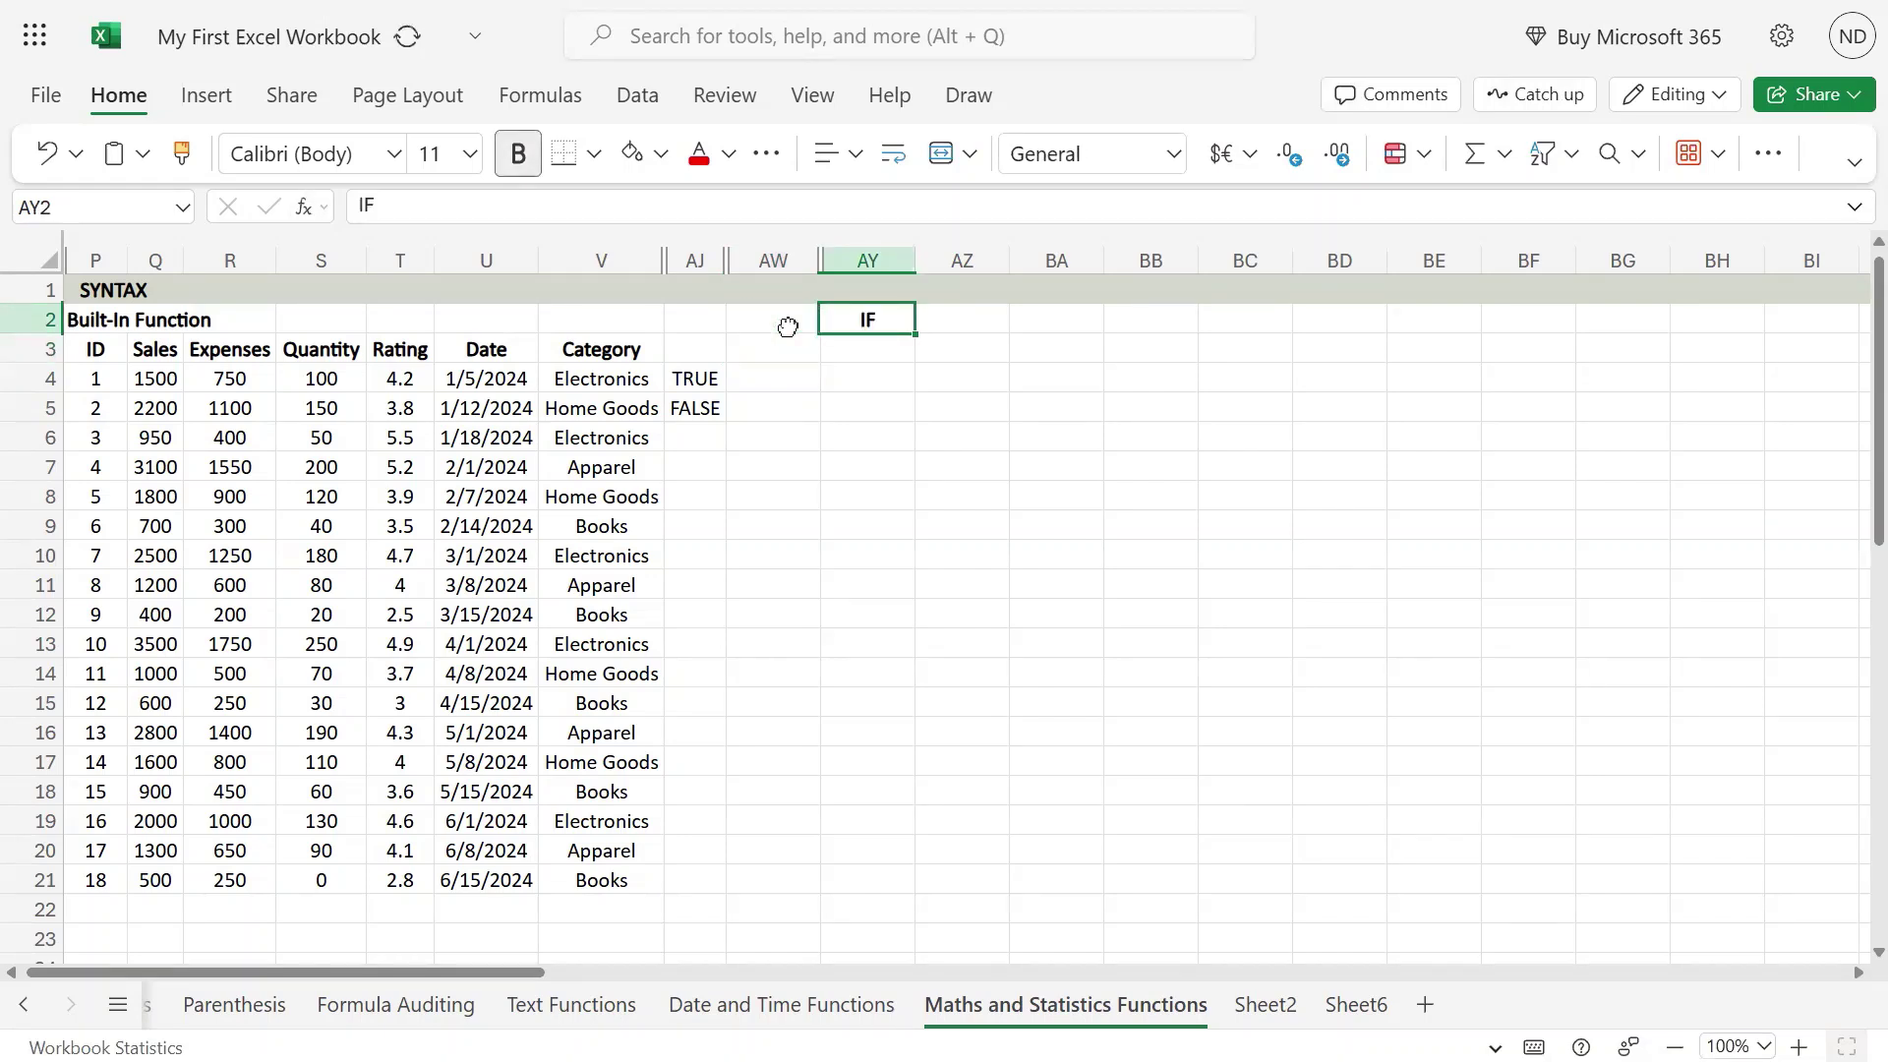
# - Hide the empty column AW so that the IF column AY sits beside column AJ
pyautogui.rightClick(788, 264)
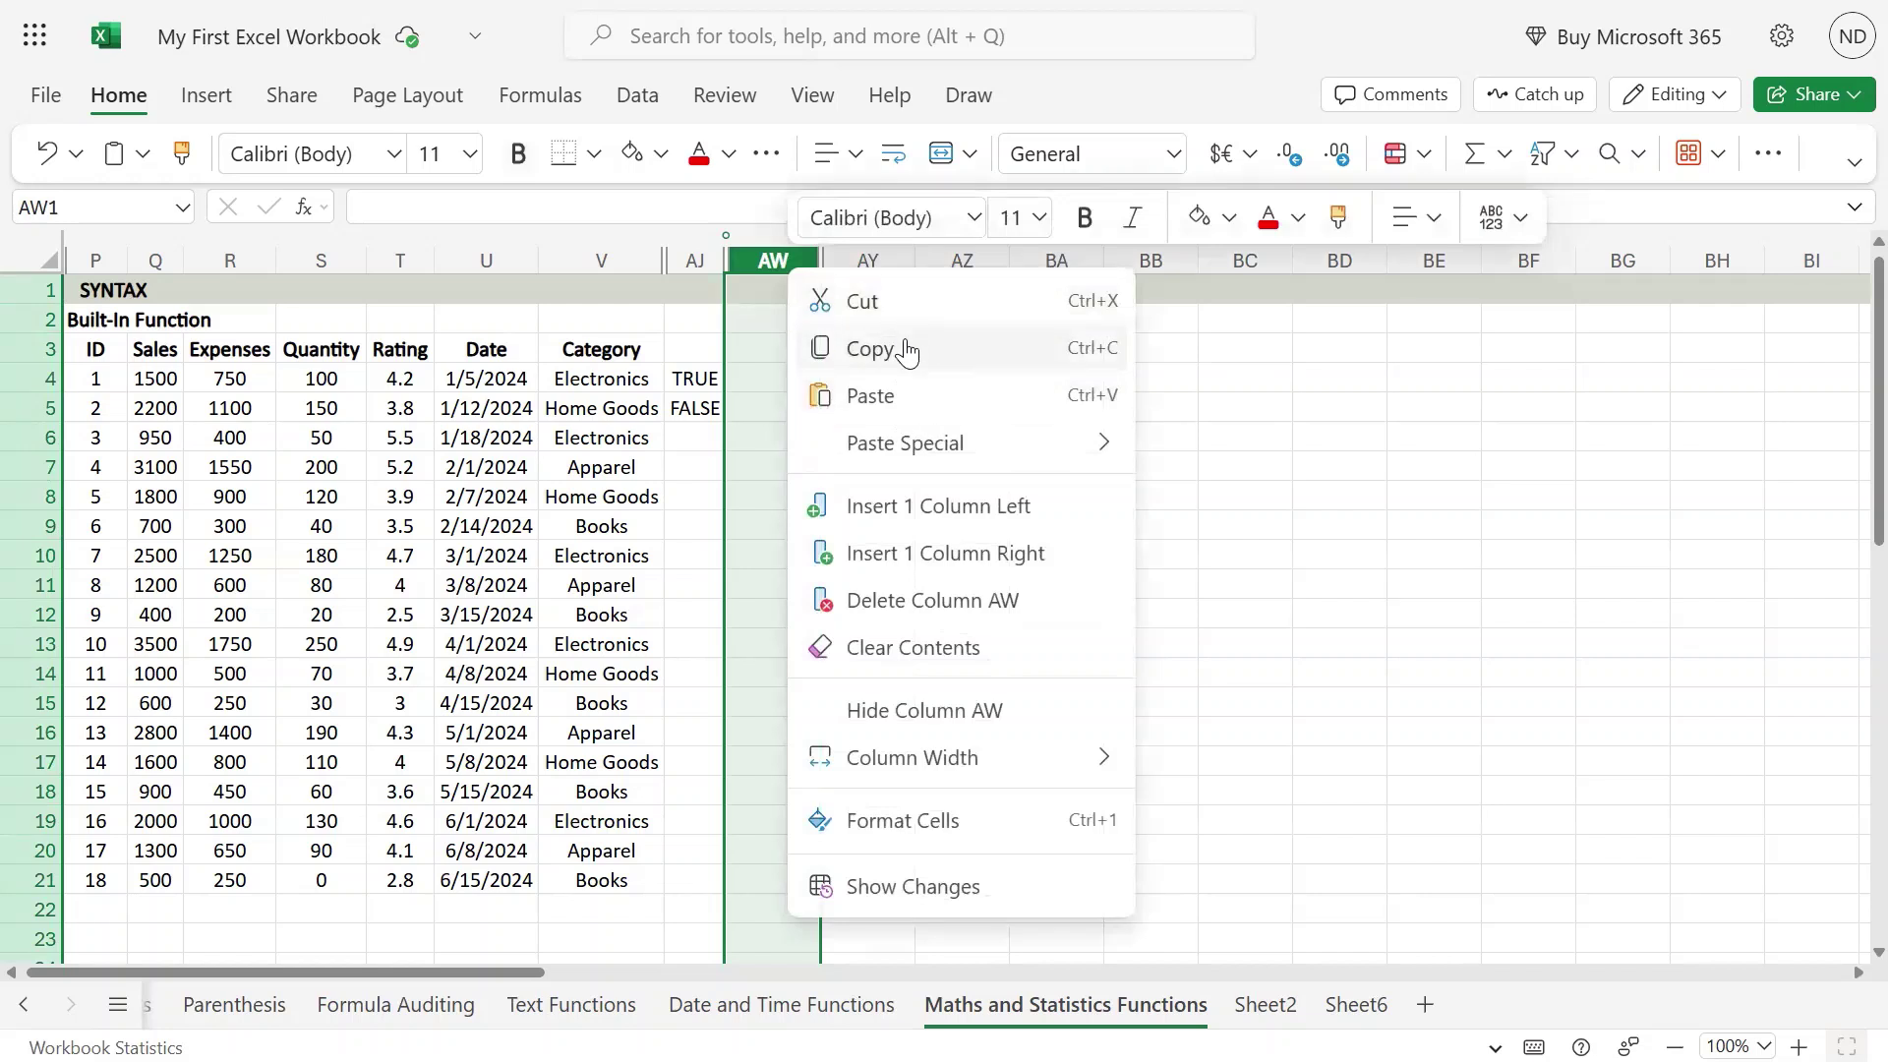
pyautogui.click(925, 708)
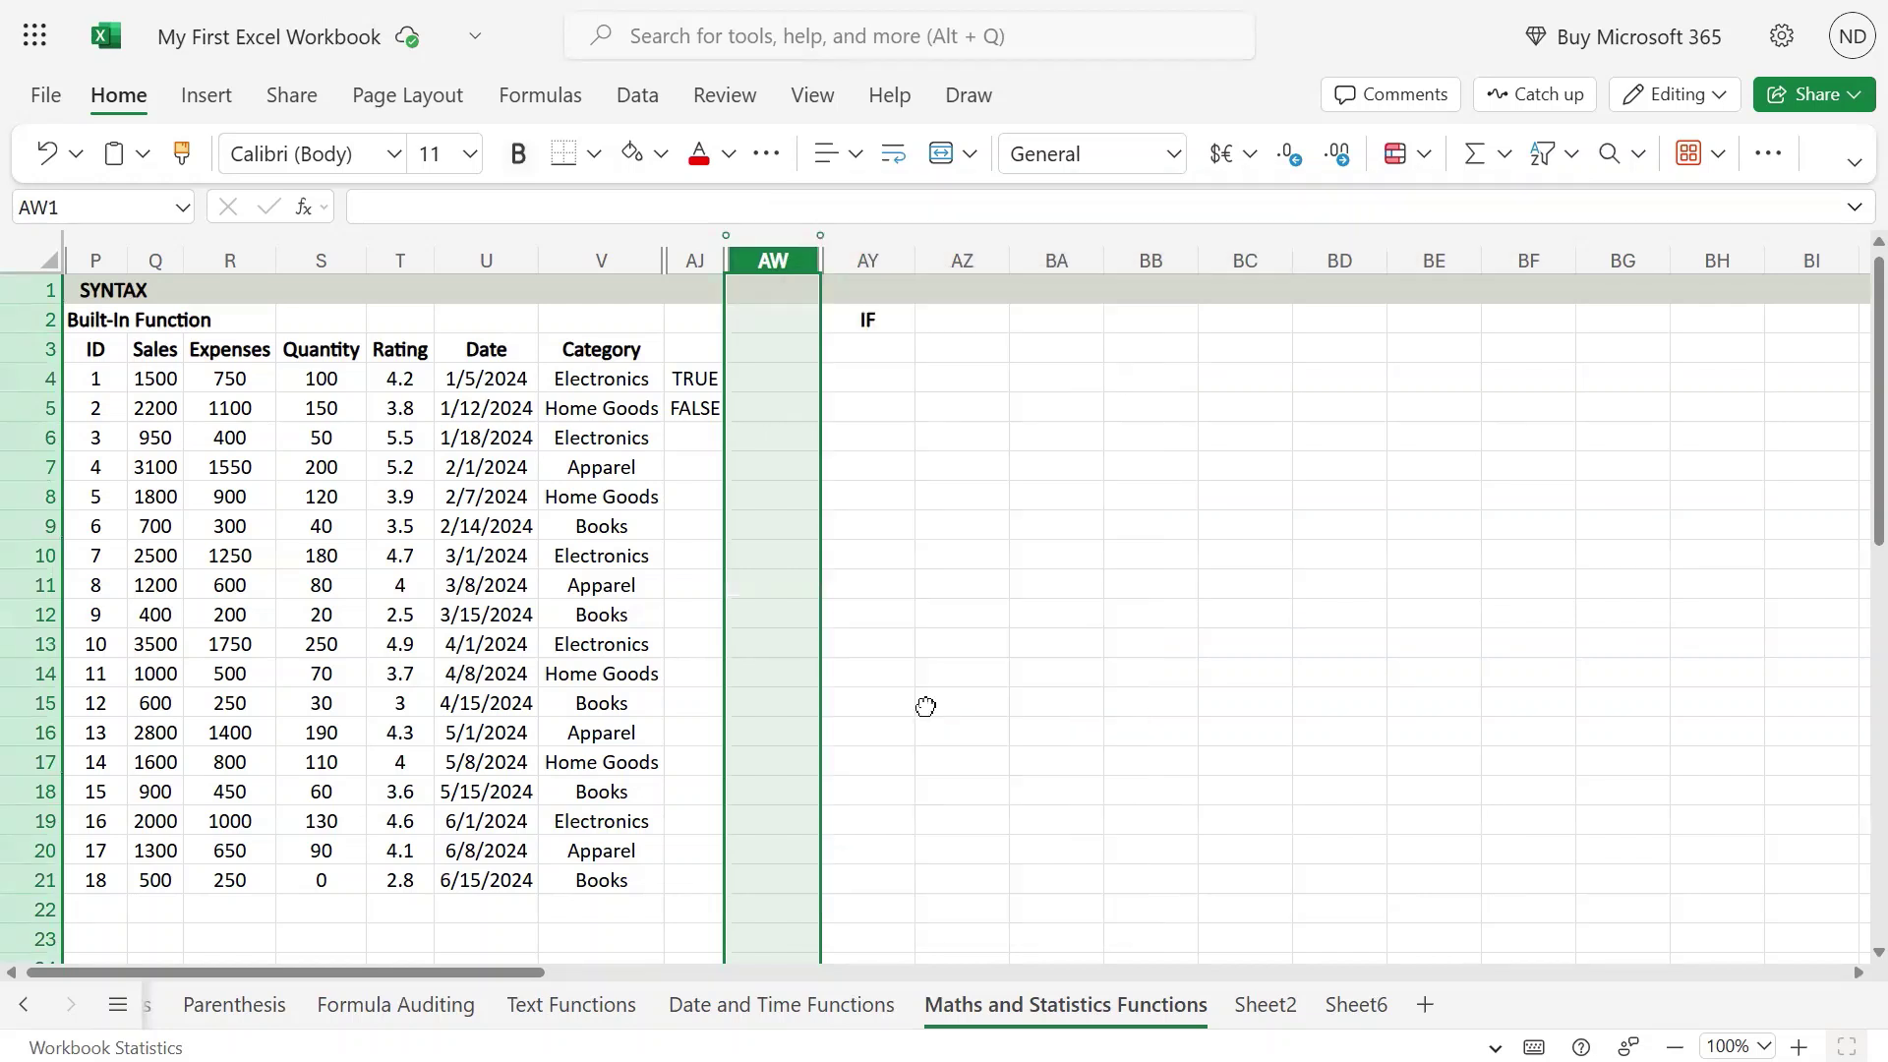
pyautogui.click(775, 351)
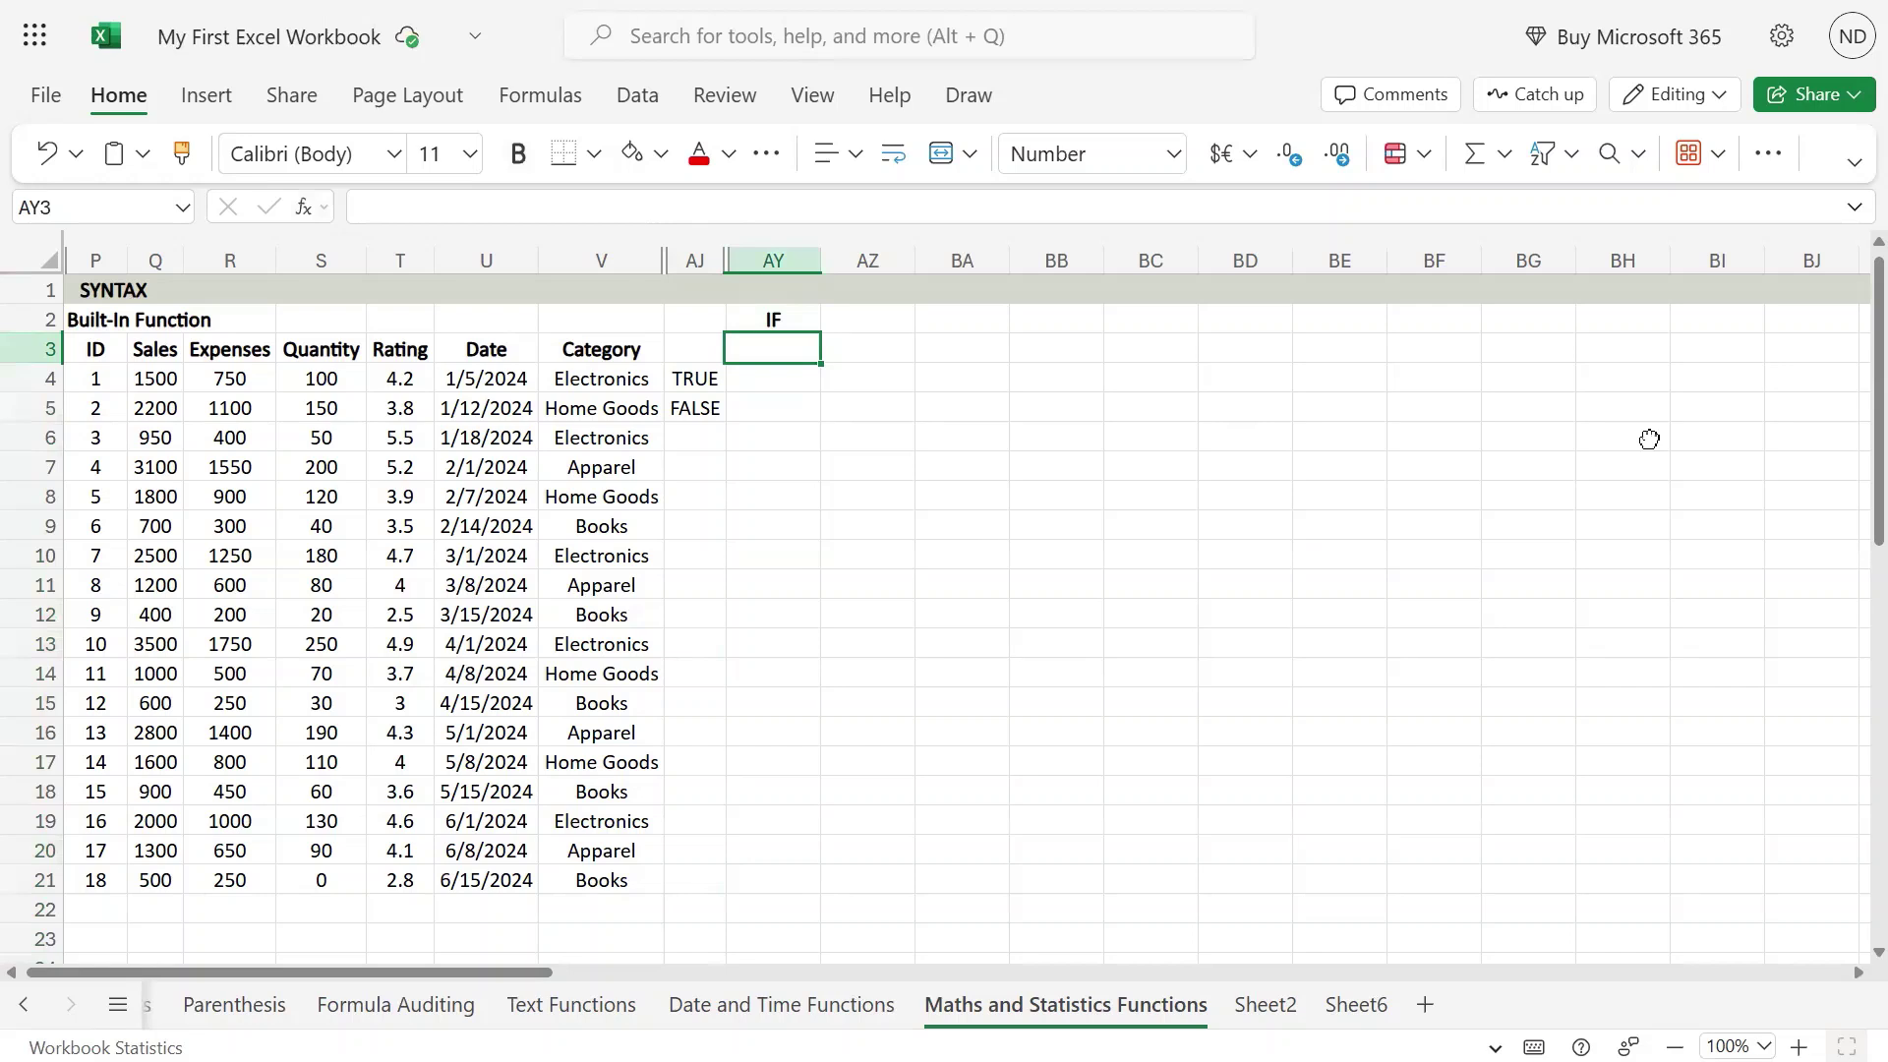
# - Start the syntax note in cell AY1, above the IF heading, with the text "IF(criteria,"
pyautogui.press('Up')
pyautogui.press('Up')
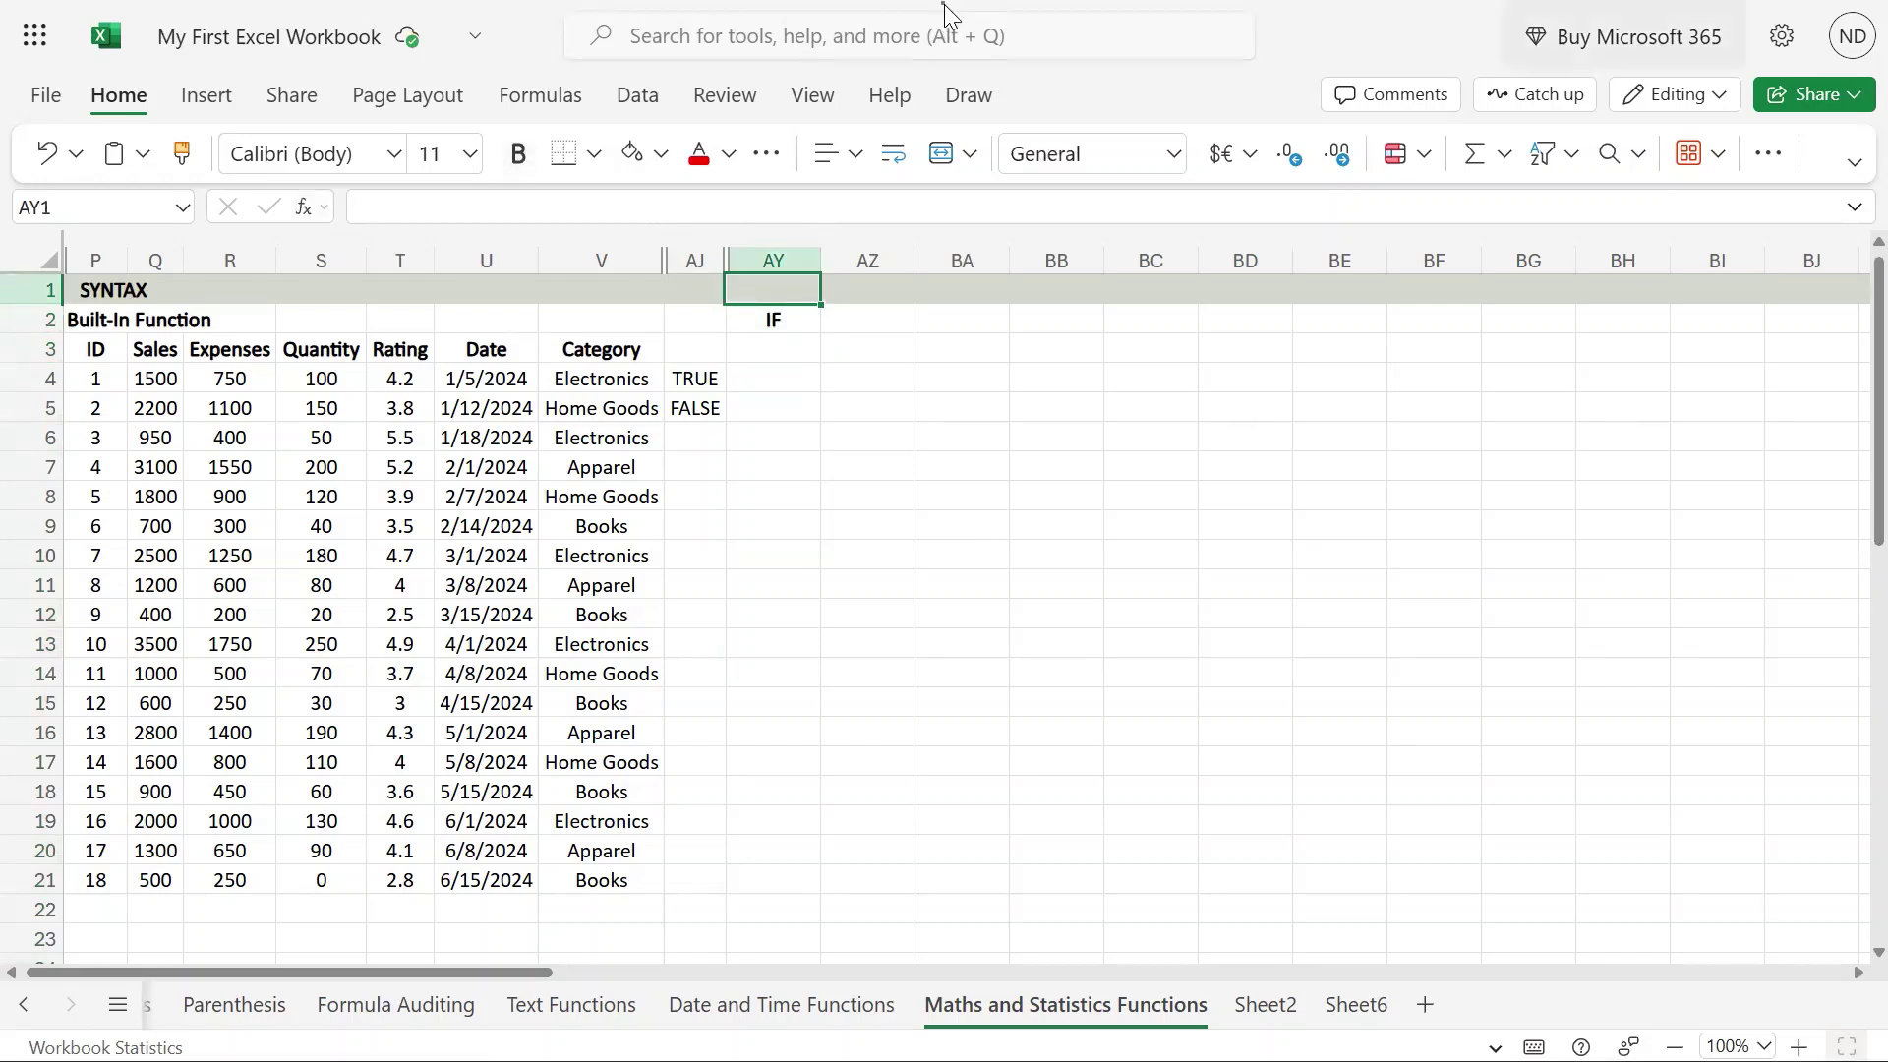
pyautogui.moveTo(944, 4)
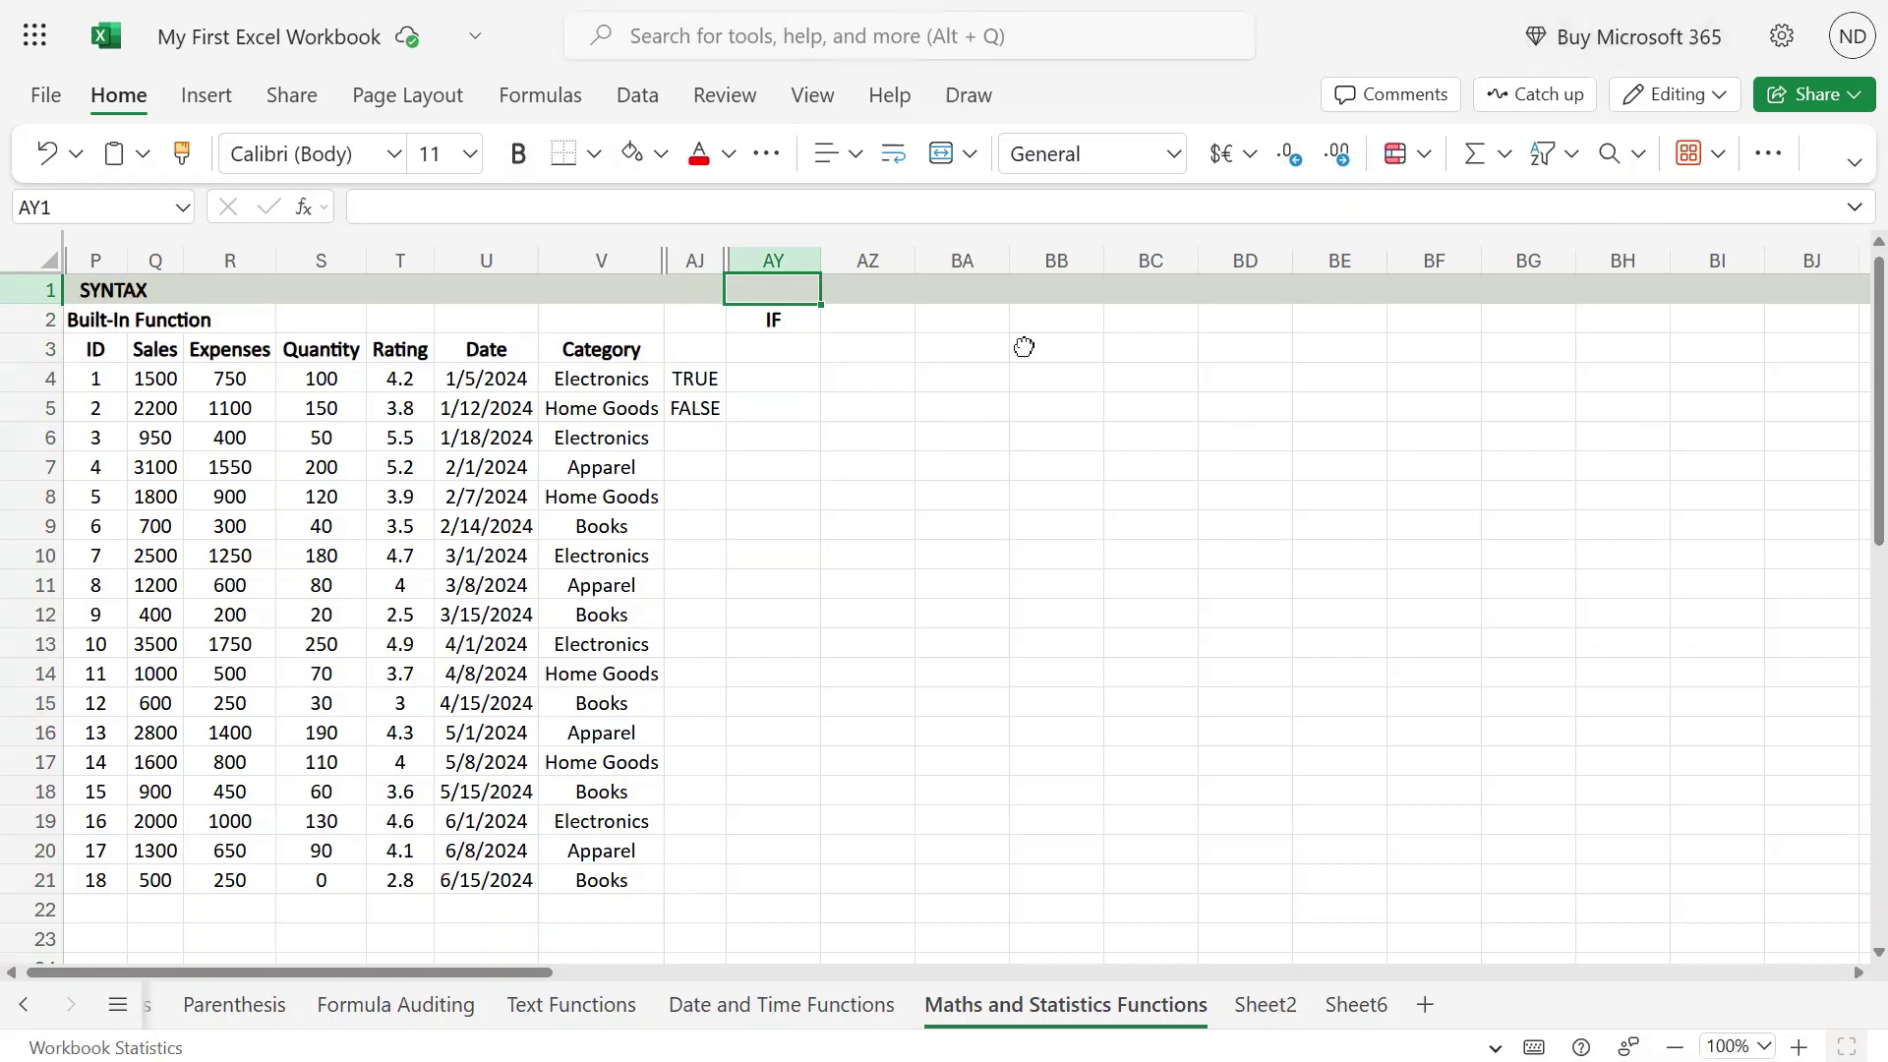
pyautogui.write('(')
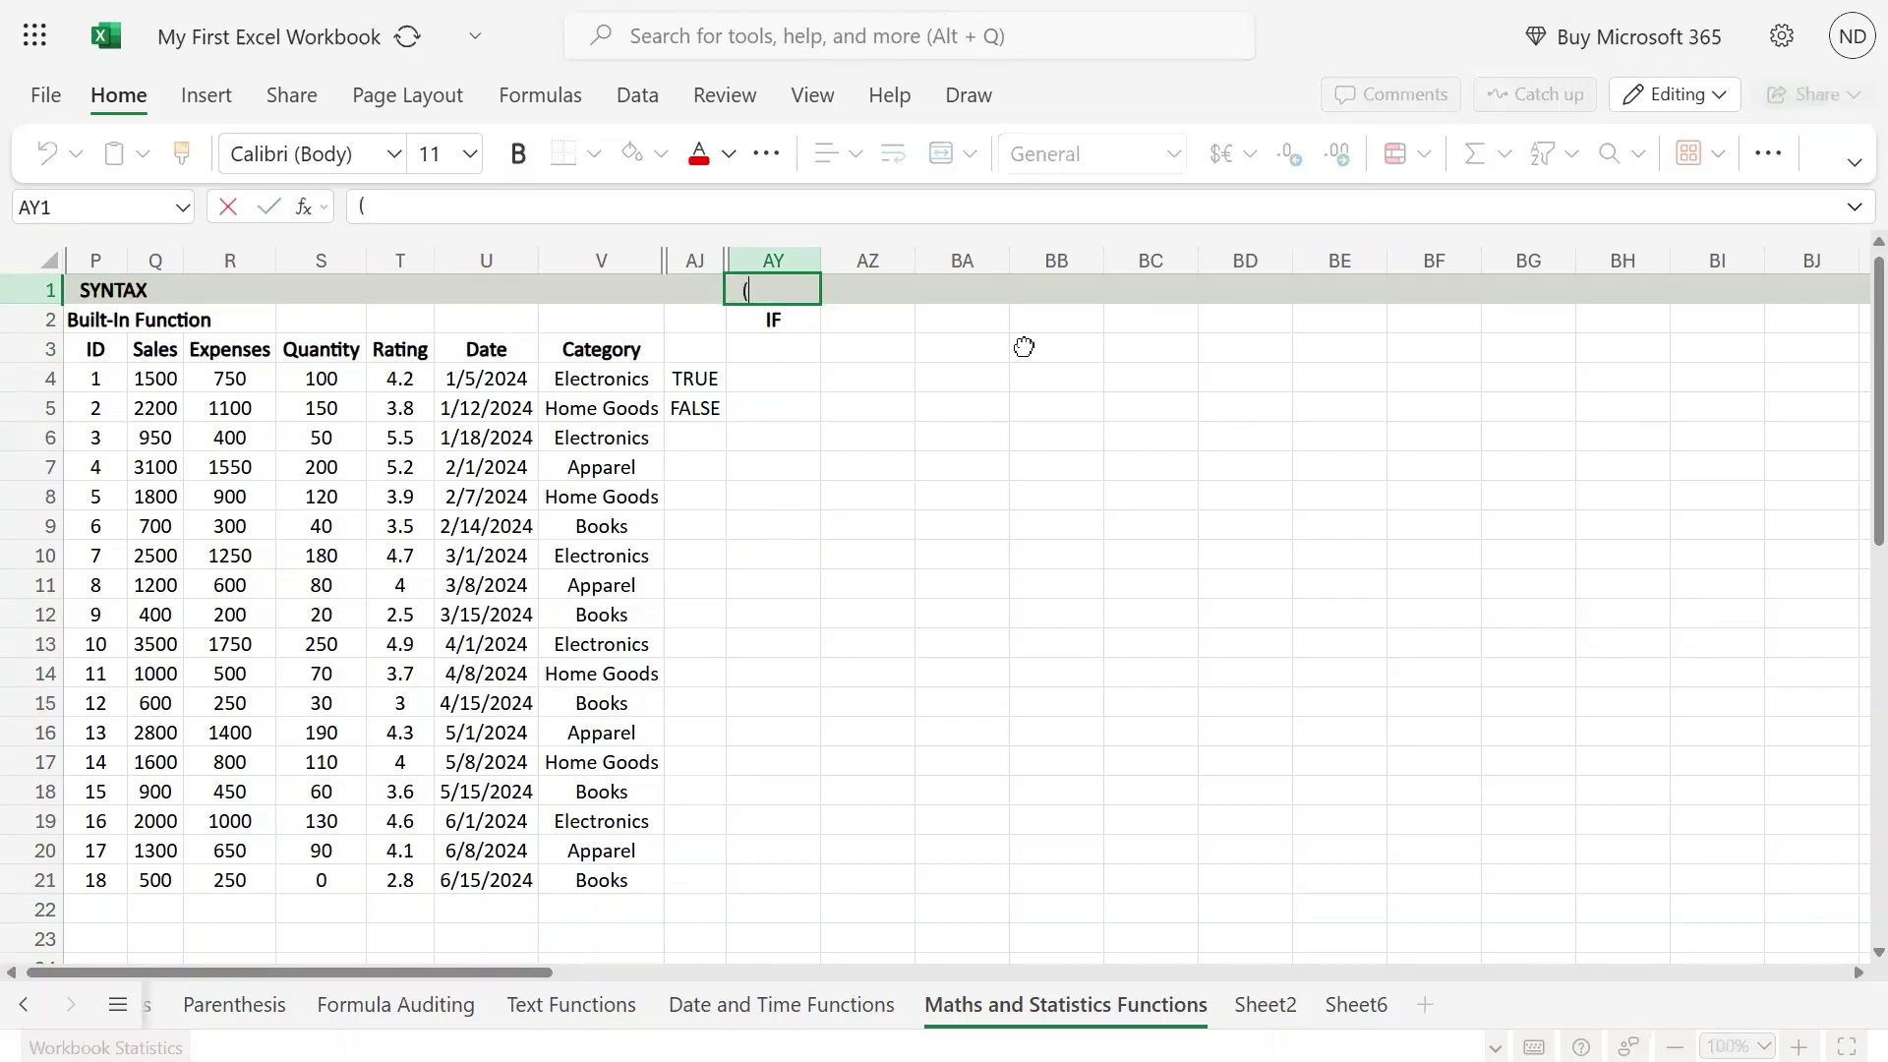
pyautogui.press('BackSpace')
pyautogui.write('IF(con')
pyautogui.press('BackSpace')
pyautogui.press('BackSpace')
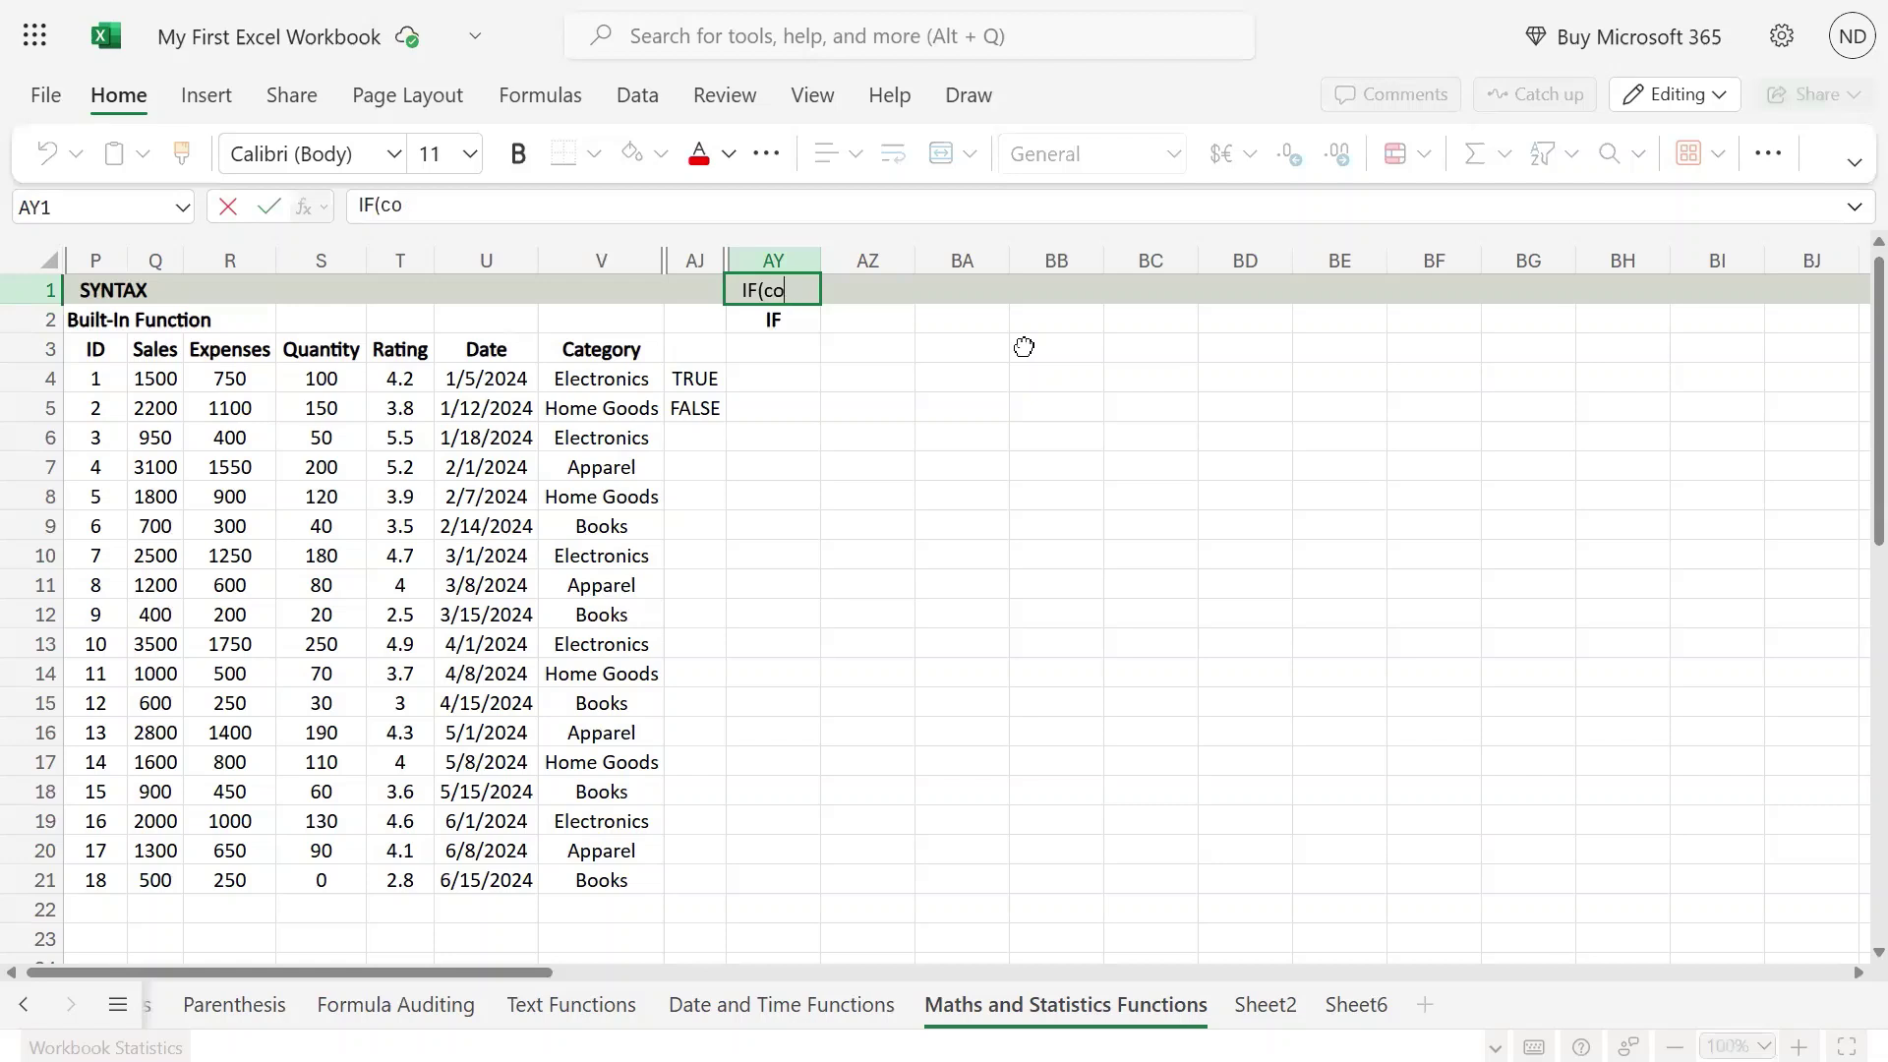
pyautogui.press('BackSpace')
pyautogui.write('conditio')
pyautogui.press('BackSpace')
pyautogui.press('BackSpace')
pyautogui.press('BackSpace')
pyautogui.press('BackSpace')
pyautogui.press('BackSpace')
pyautogui.press('BackSpace')
pyautogui.press('BackSpace')
pyautogui.write('i')
pyautogui.press('BackSpace')
pyautogui.write('riteria,')
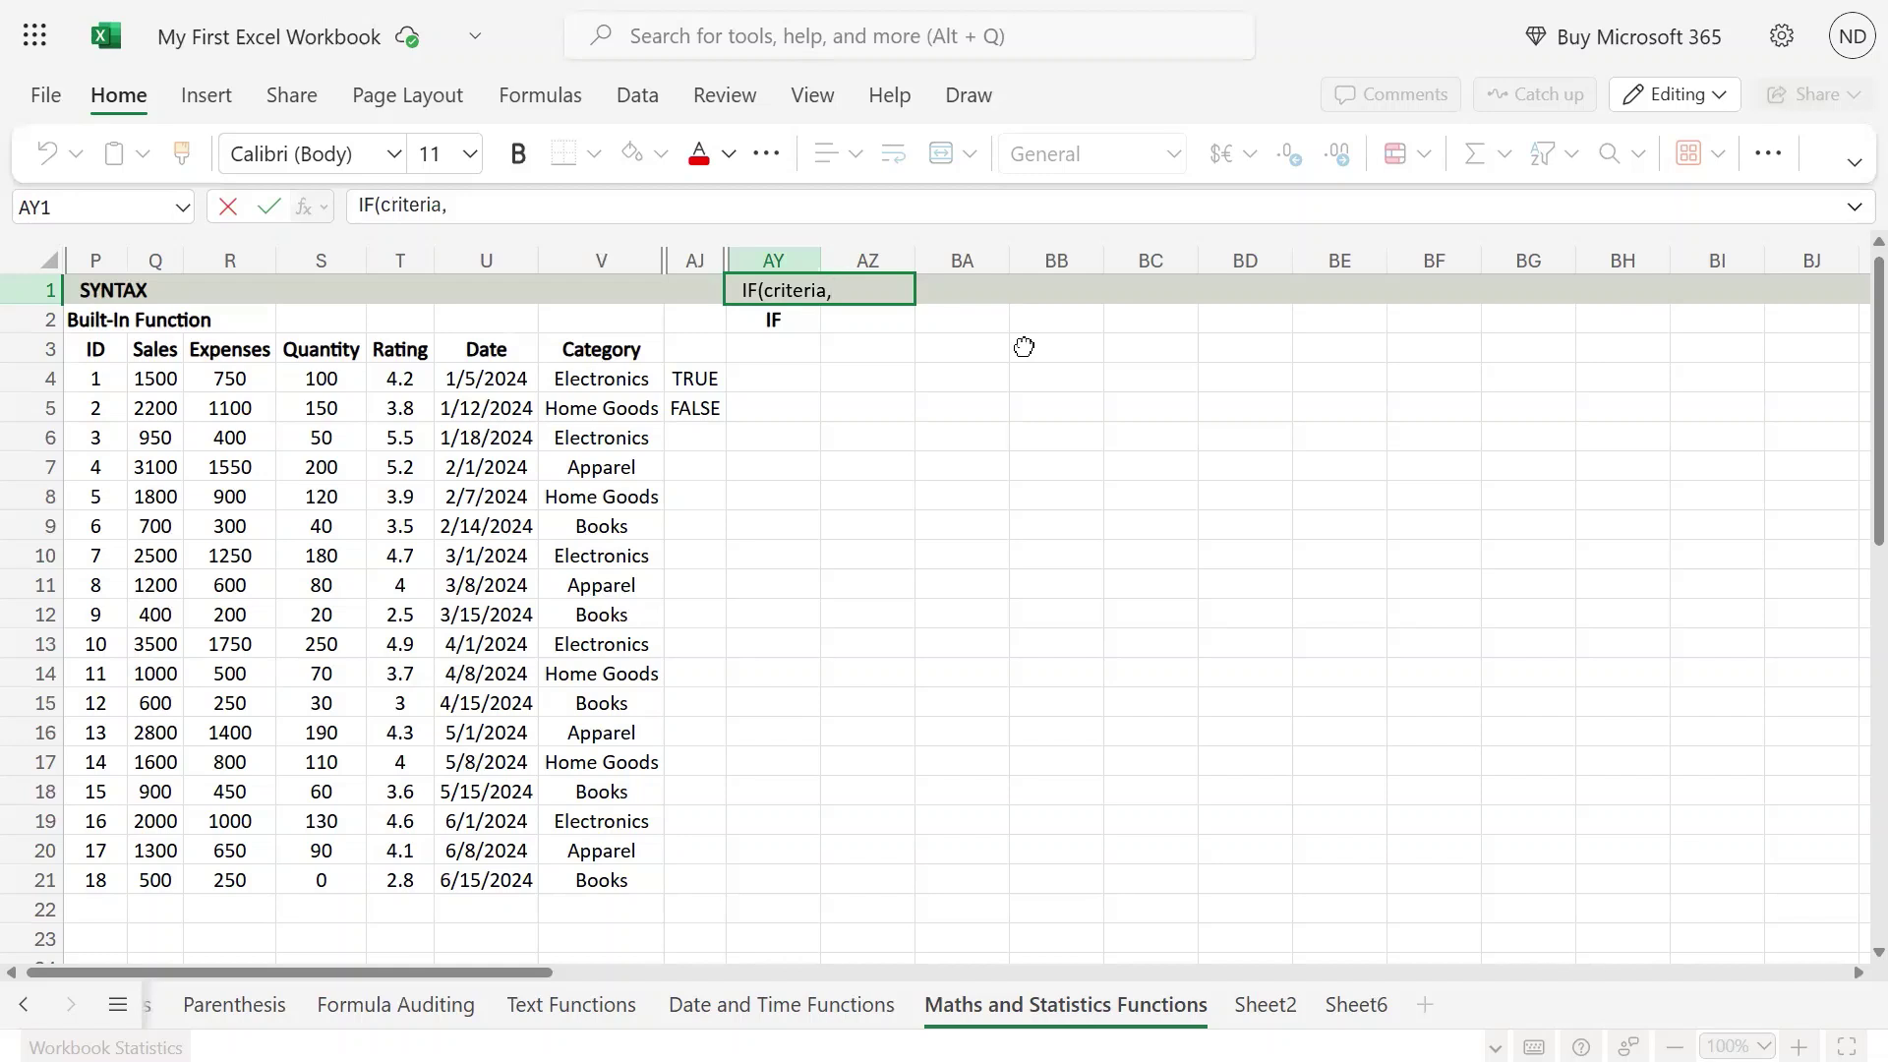
# - Complete the syntax note in AY1 so it reads "IF(criteria, valueisTRUE [,valueisFALSE])"
pyautogui.write('valueisTRUE')
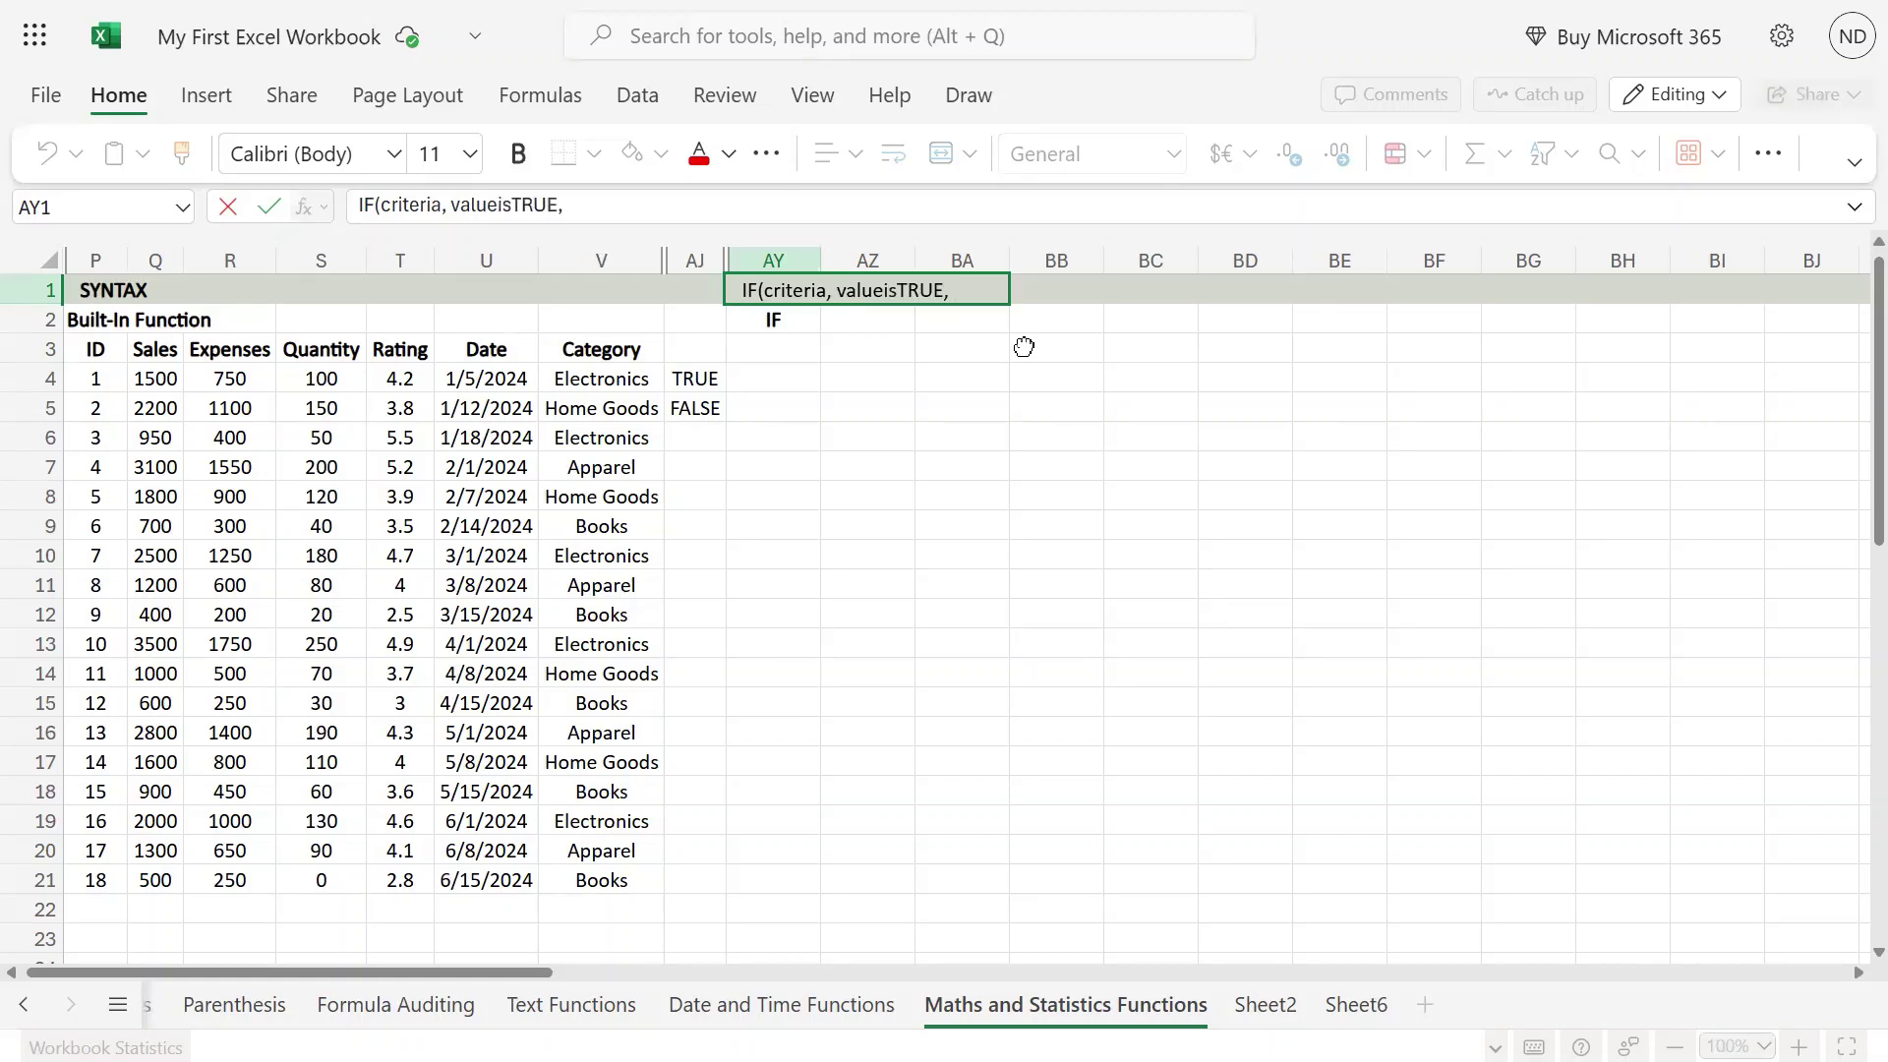
pyautogui.write(',')
pyautogui.press('BackSpace')
pyautogui.write('[valueisFALSE')
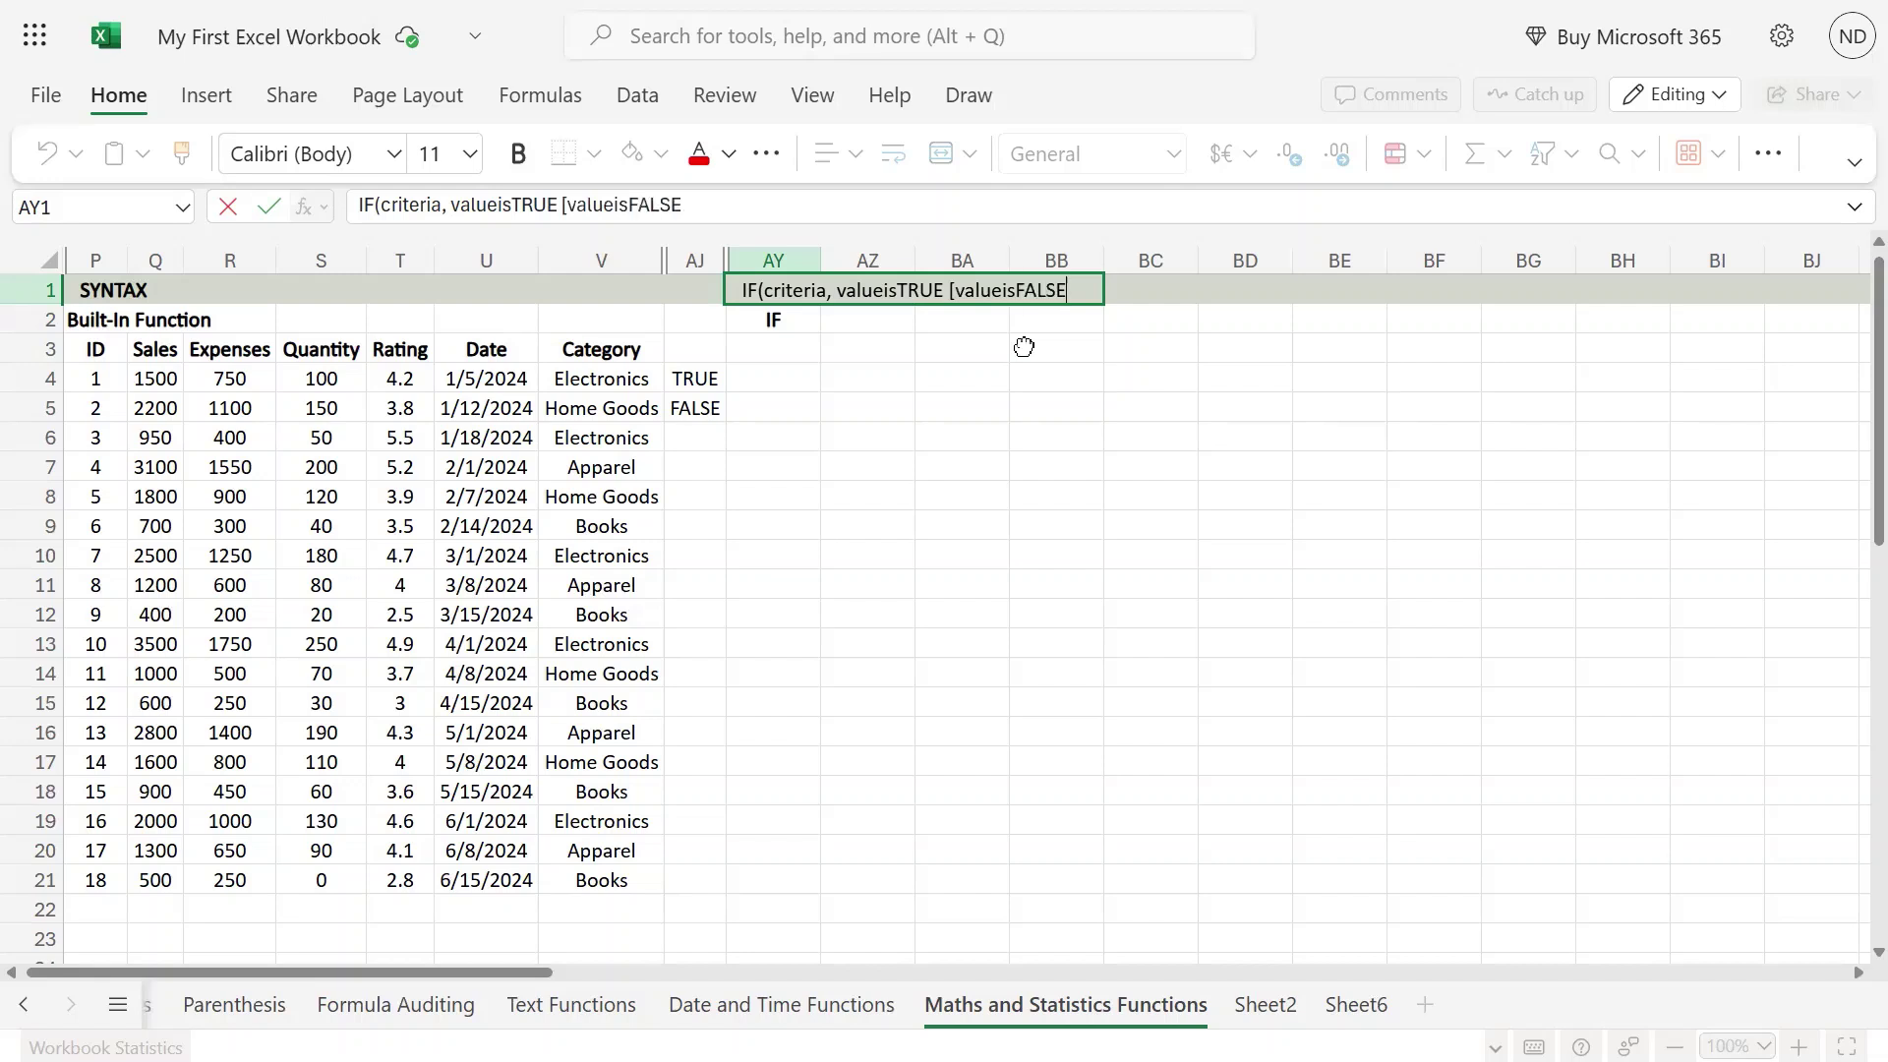
pyautogui.write(']')
pyautogui.write(',')
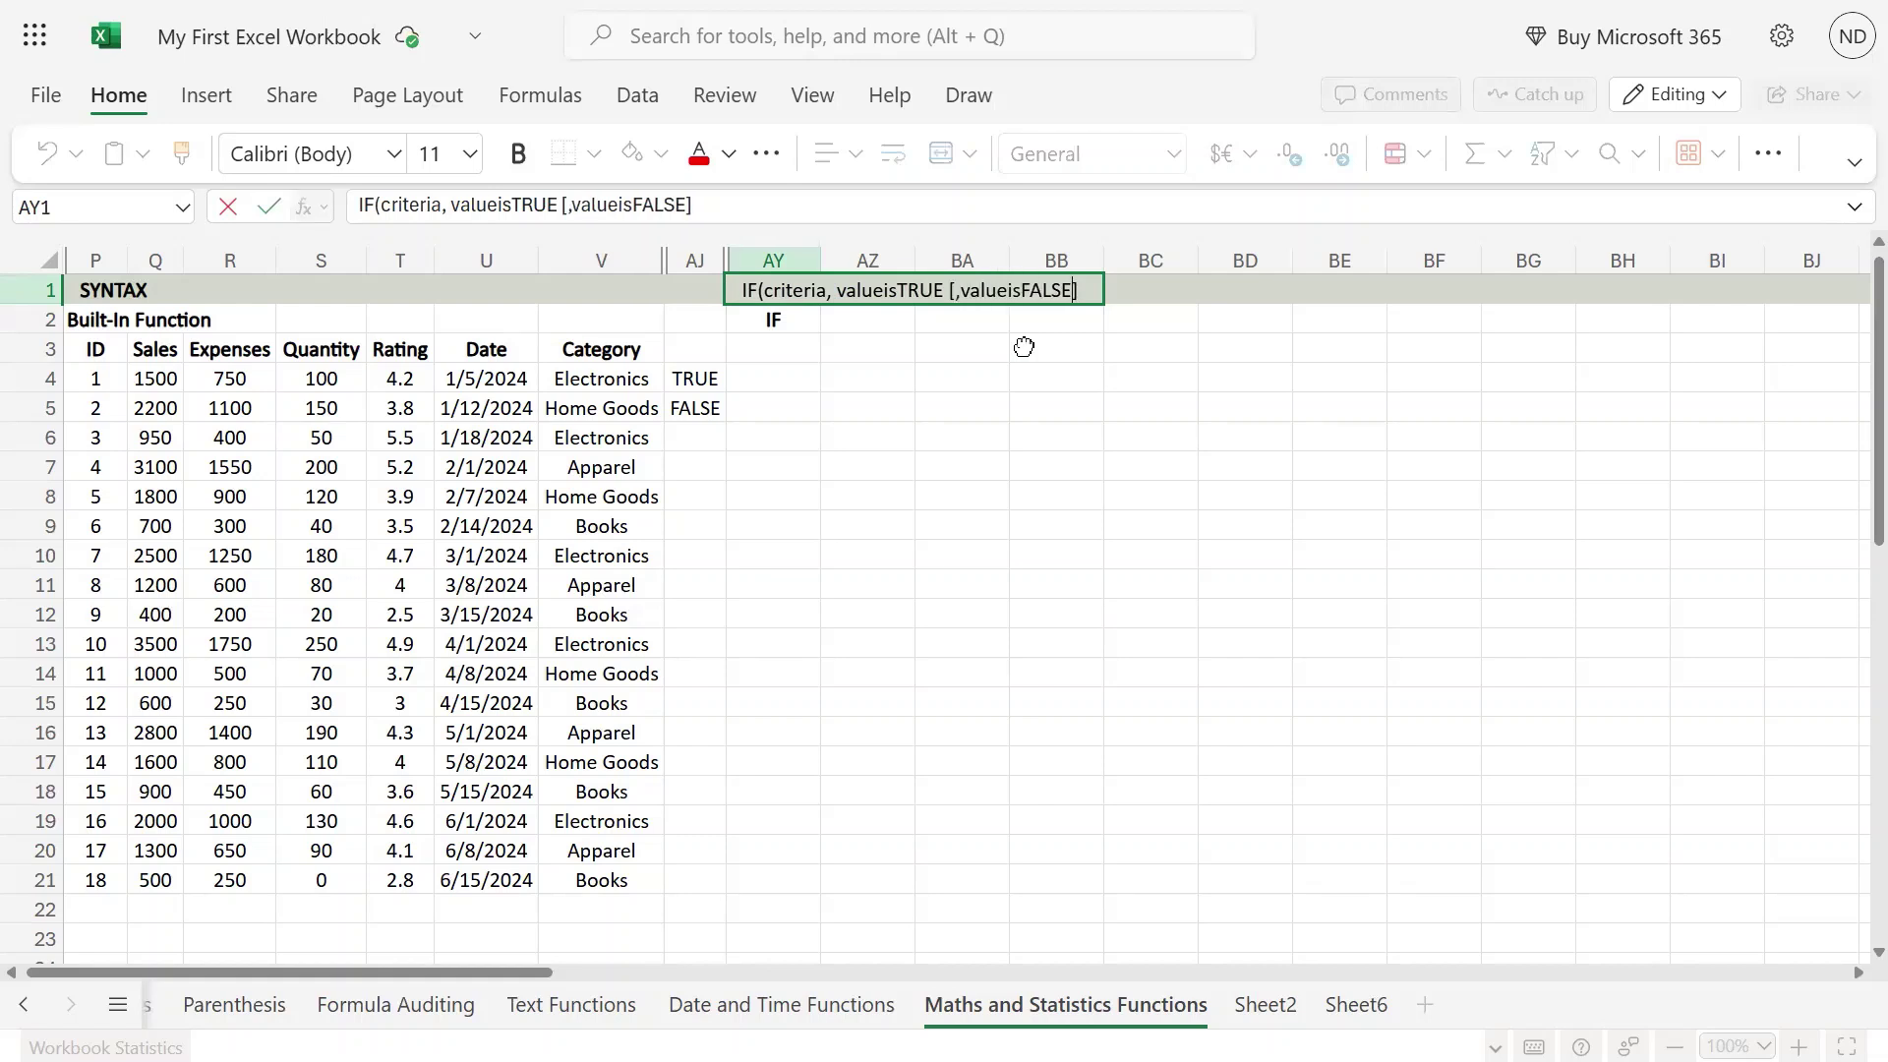
pyautogui.write(')')
pyautogui.press('Return')
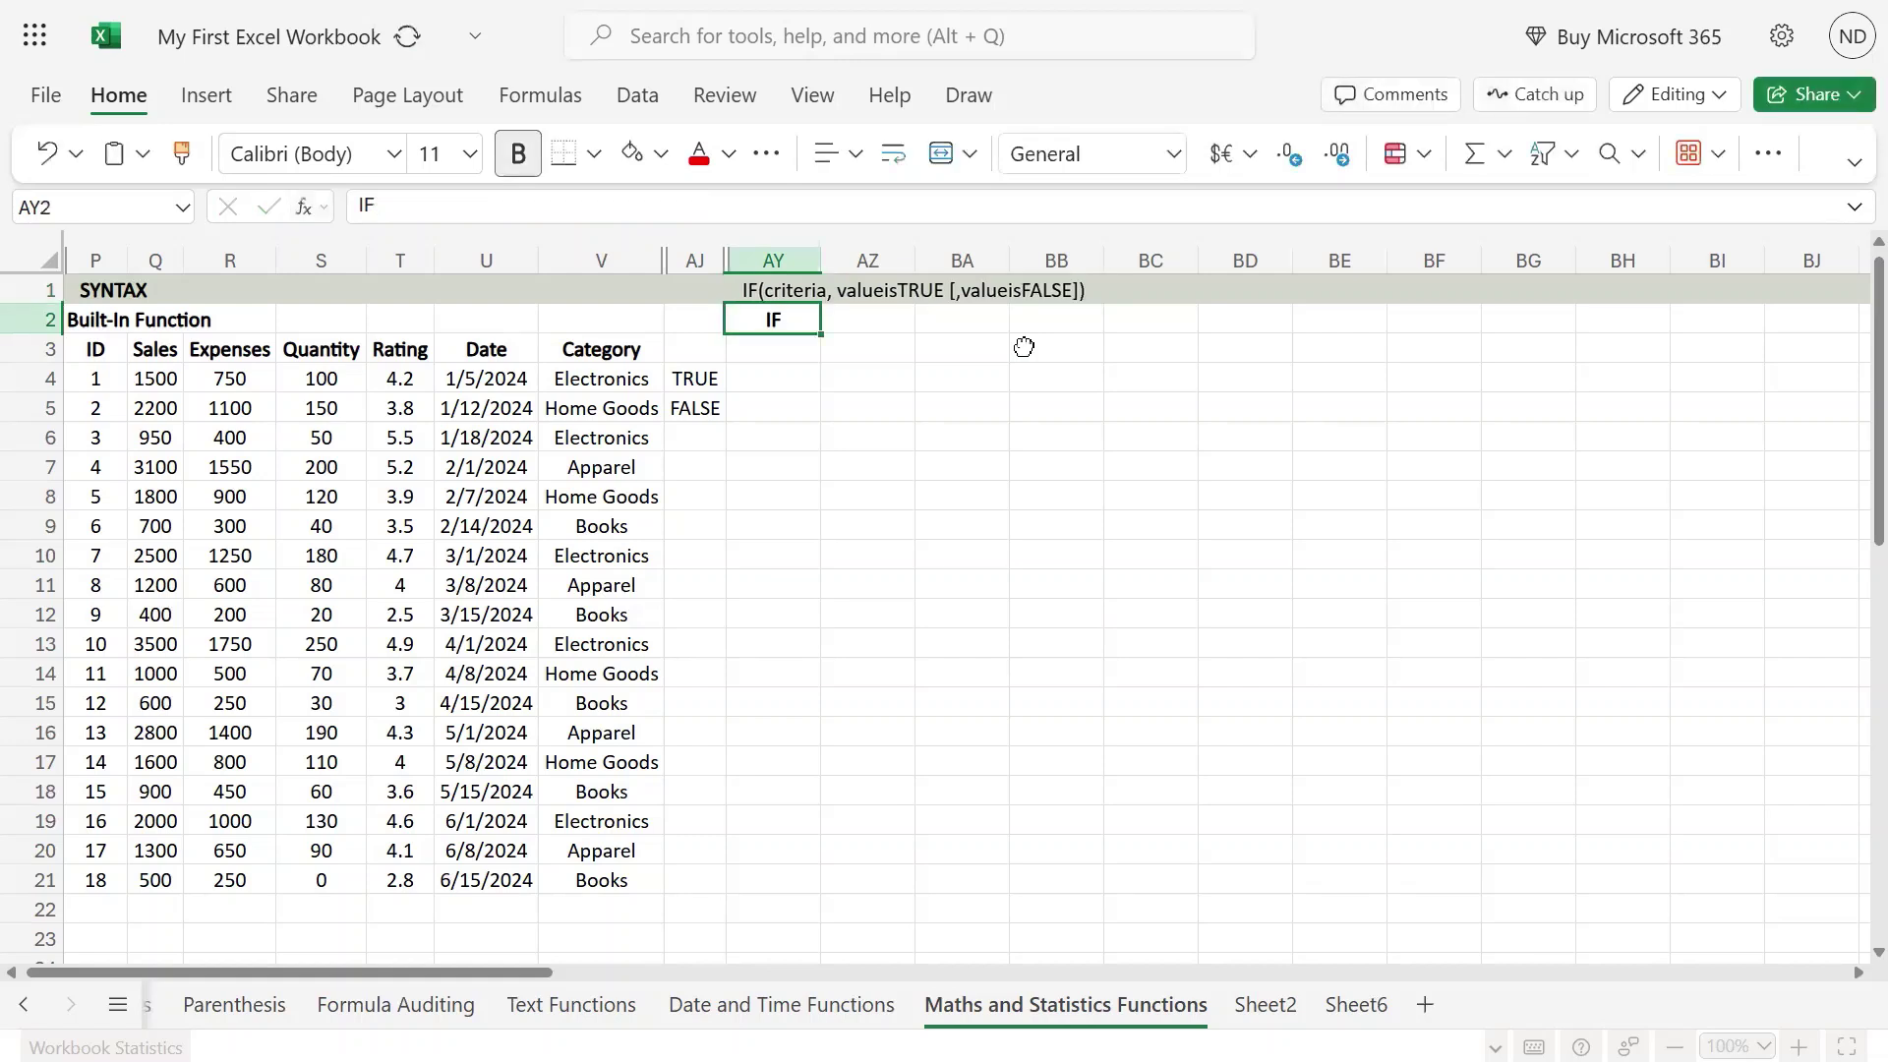
# - Begin an IF formula in cell AY4 that tests whether the sales value in Q4 is greater than 2000
pyautogui.press('Return')
pyautogui.press('Return')
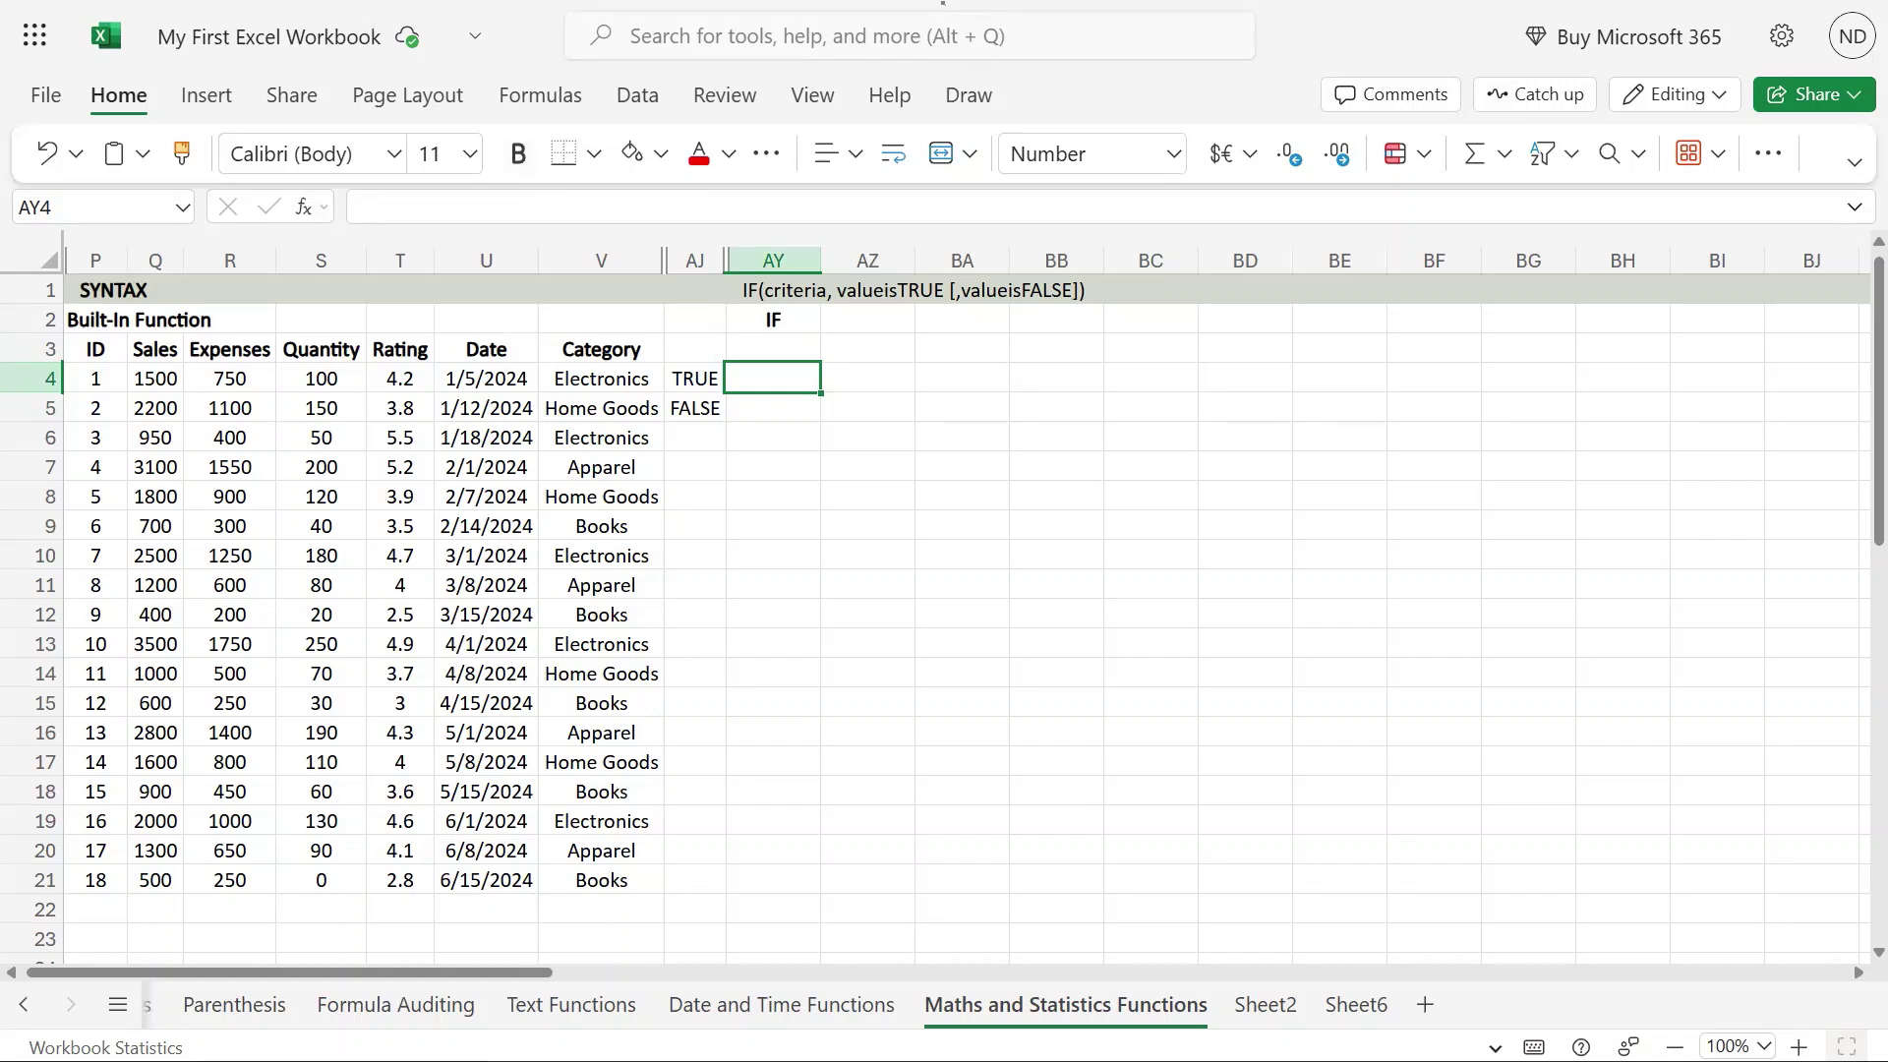
pyautogui.click(171, 382)
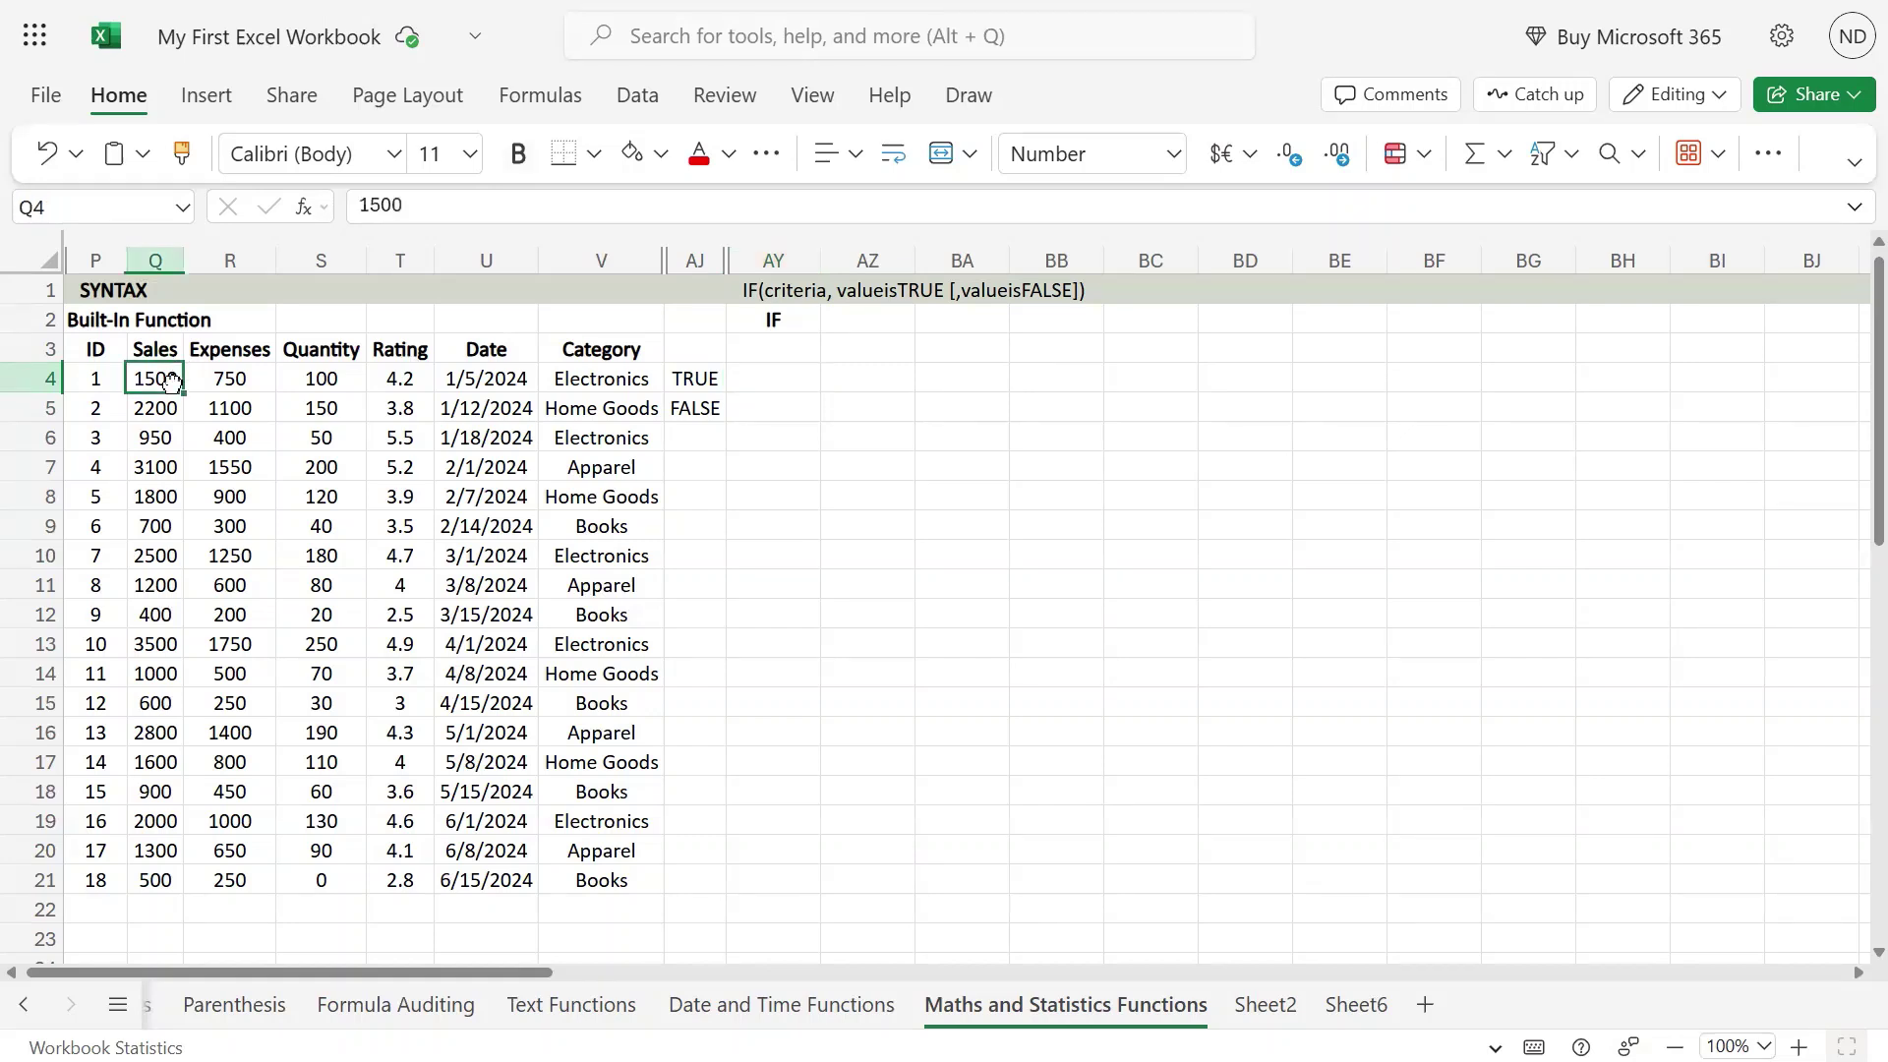
pyautogui.click(790, 381)
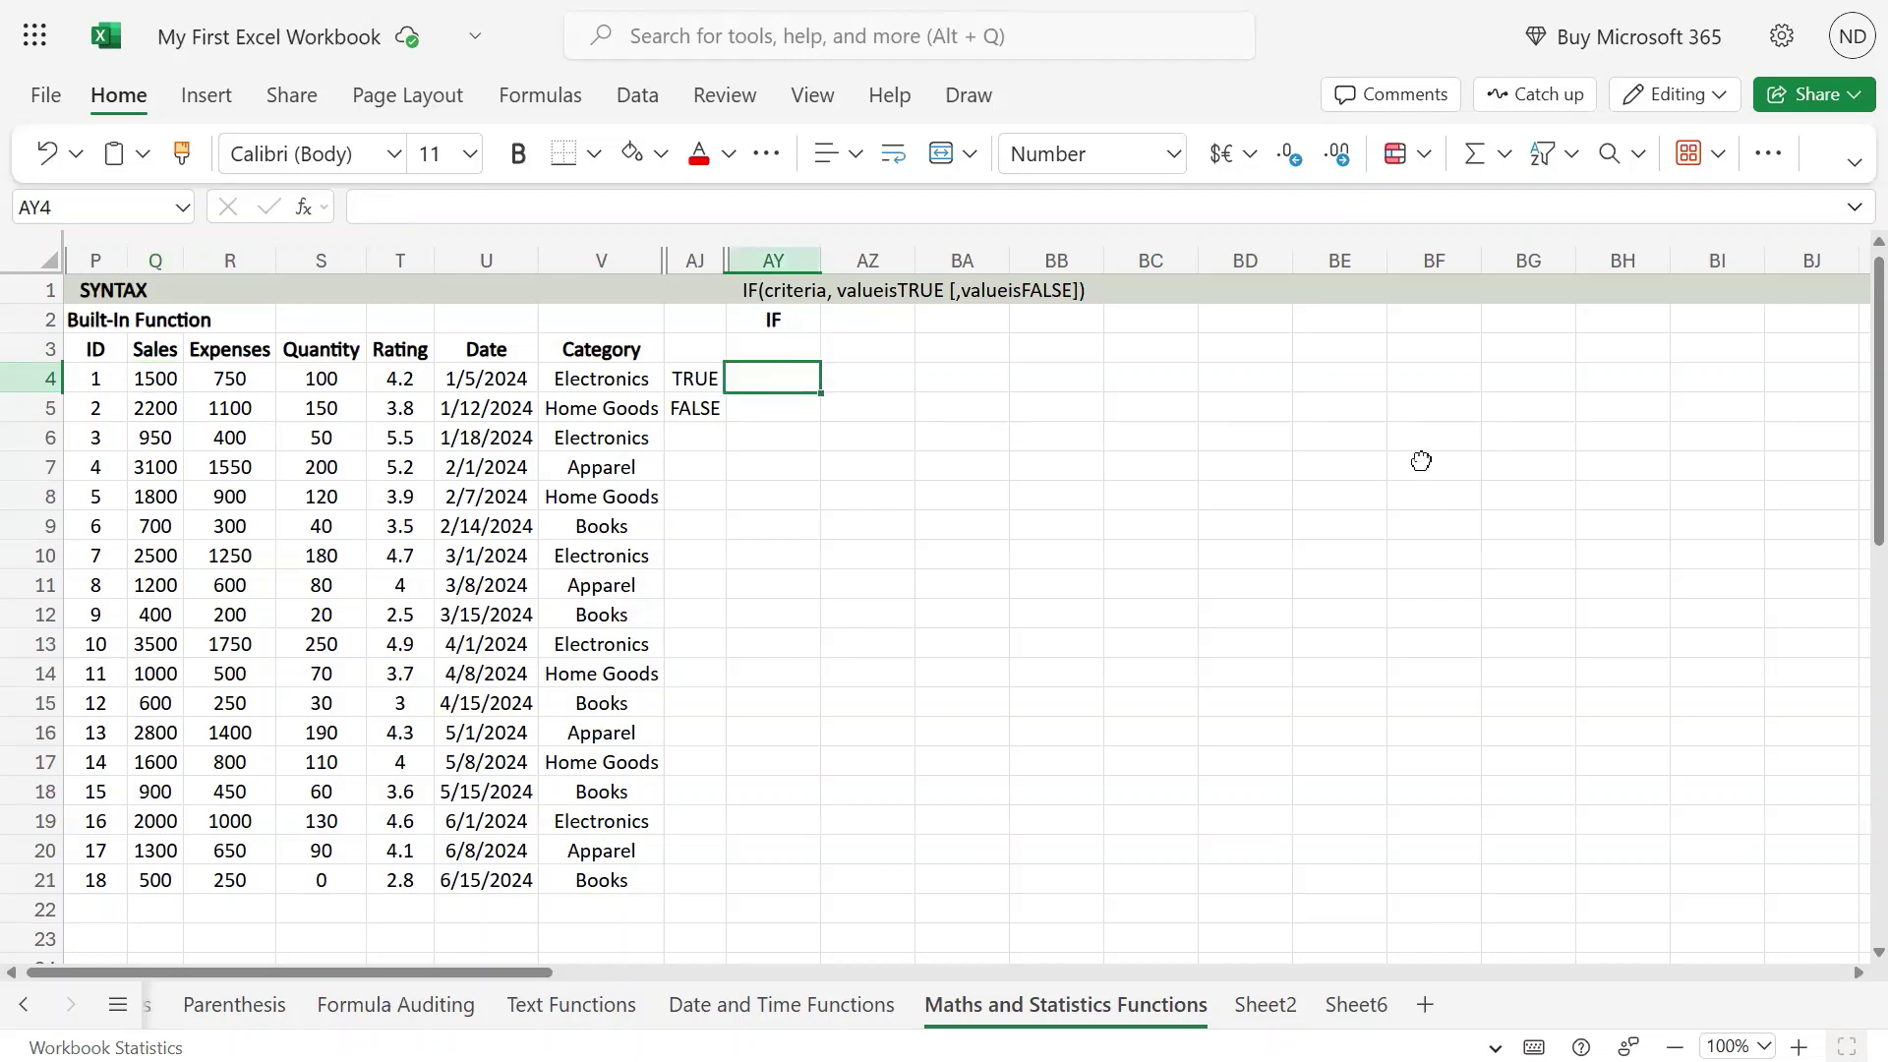
pyautogui.write('=')
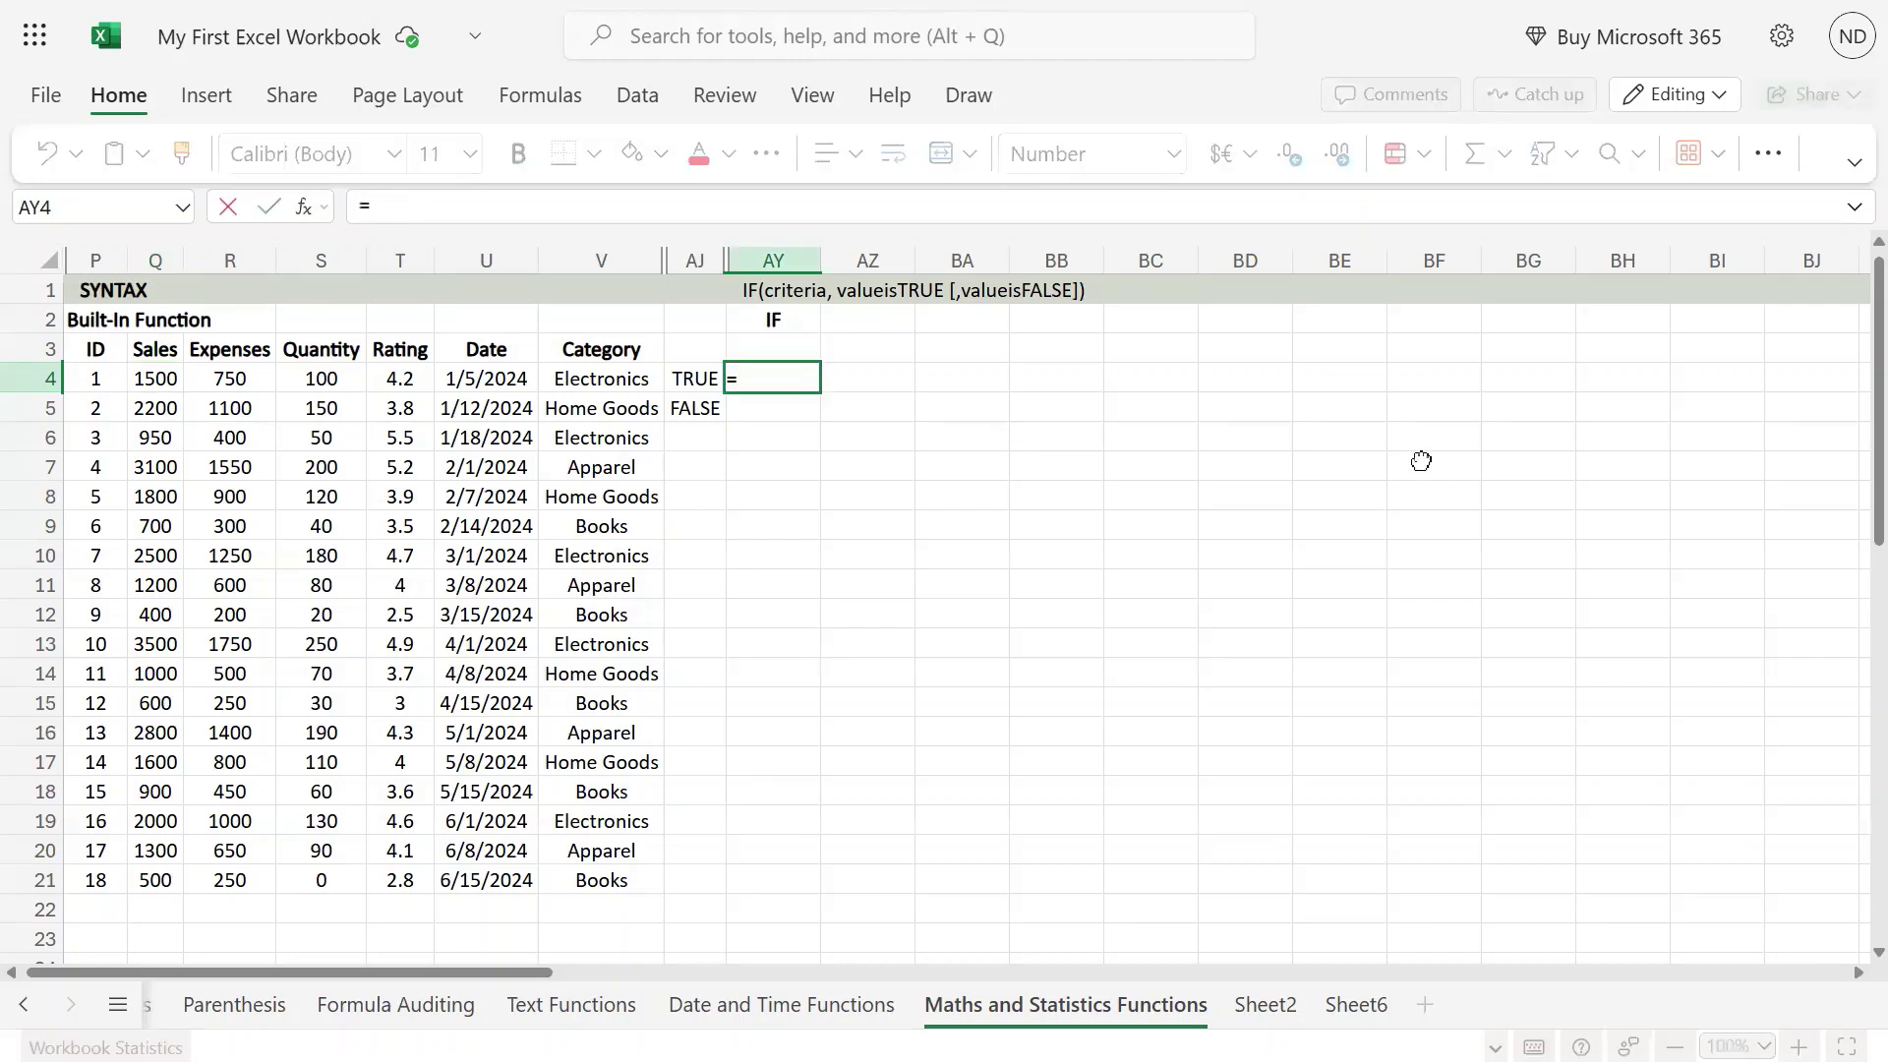
pyautogui.write('if(')
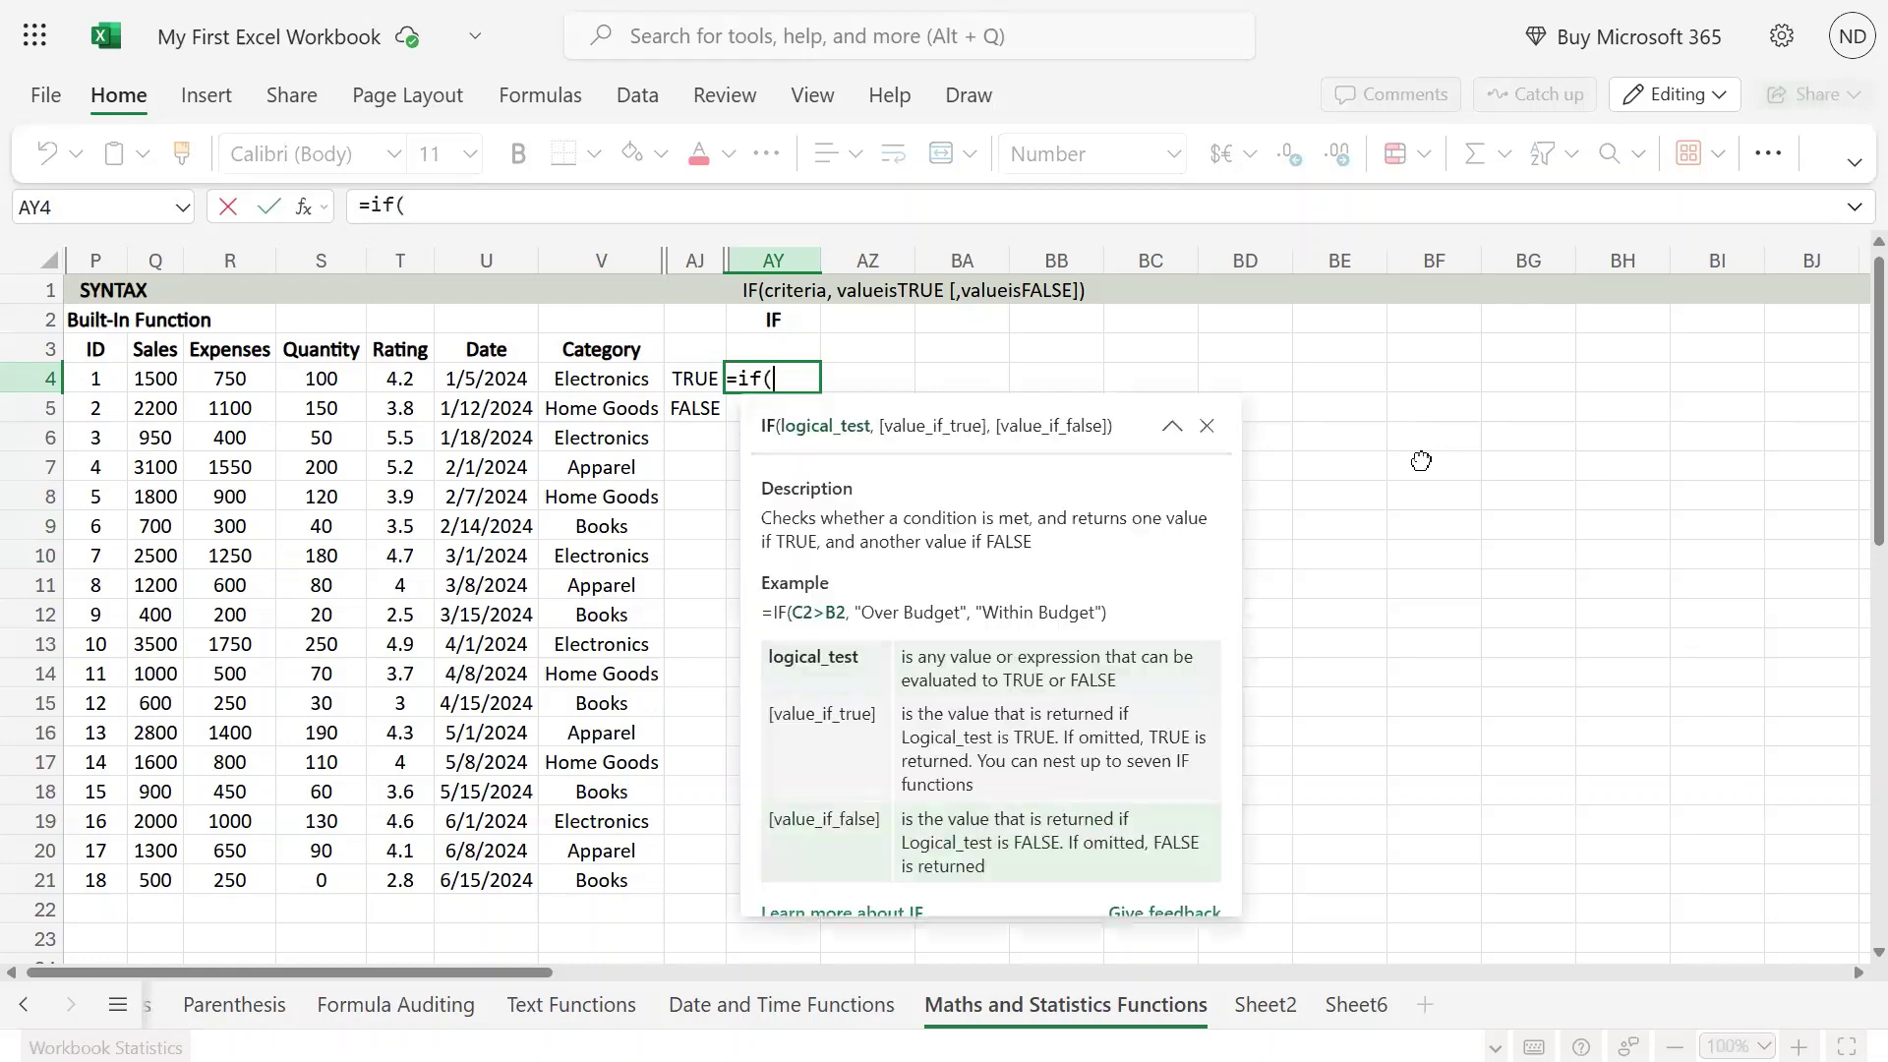
pyautogui.write('sales')
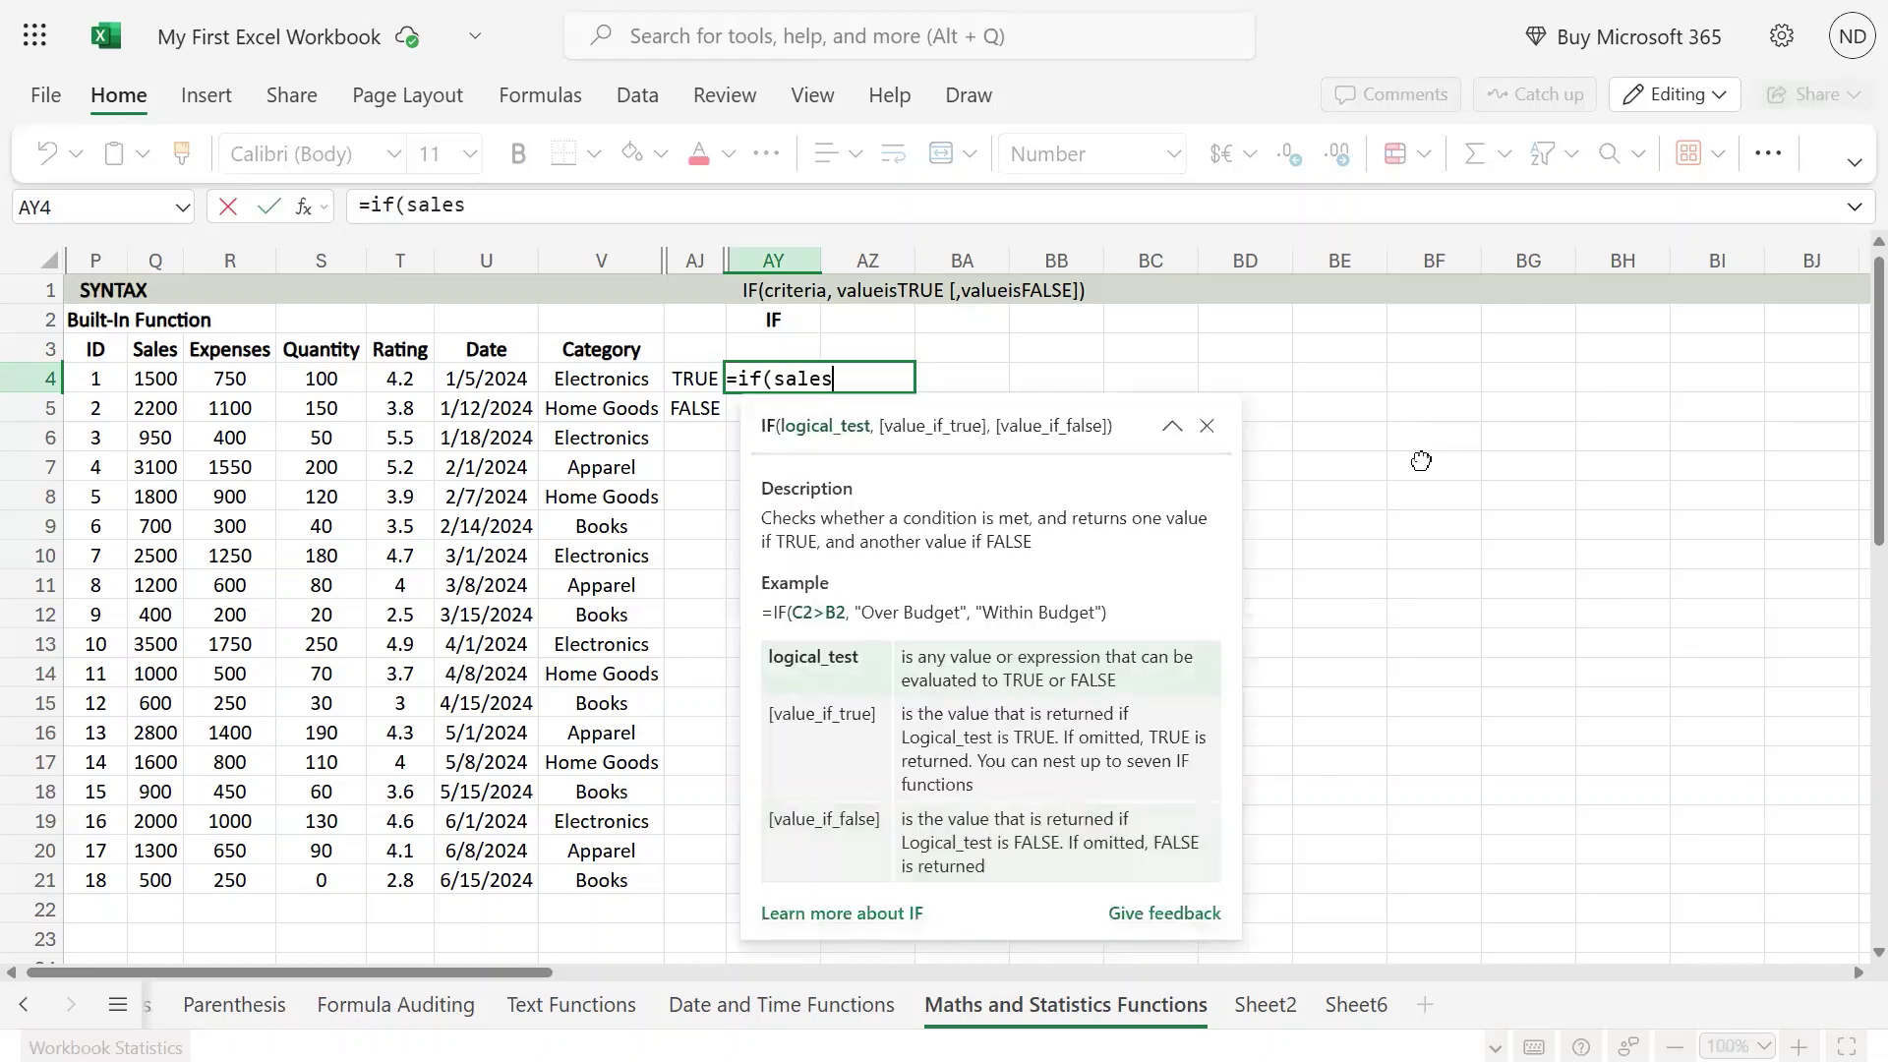
pyautogui.press('BackSpace')
pyautogui.press('BackSpace')
pyautogui.press('BackSpace')
pyautogui.press('BackSpace')
pyautogui.press('BackSpace')
pyautogui.press('Left')
pyautogui.press('Left')
pyautogui.press('Left')
pyautogui.press('Left')
pyautogui.press('Left')
pyautogui.press('Left')
pyautogui.press('Left')
pyautogui.press('Left')
pyautogui.press('Right')
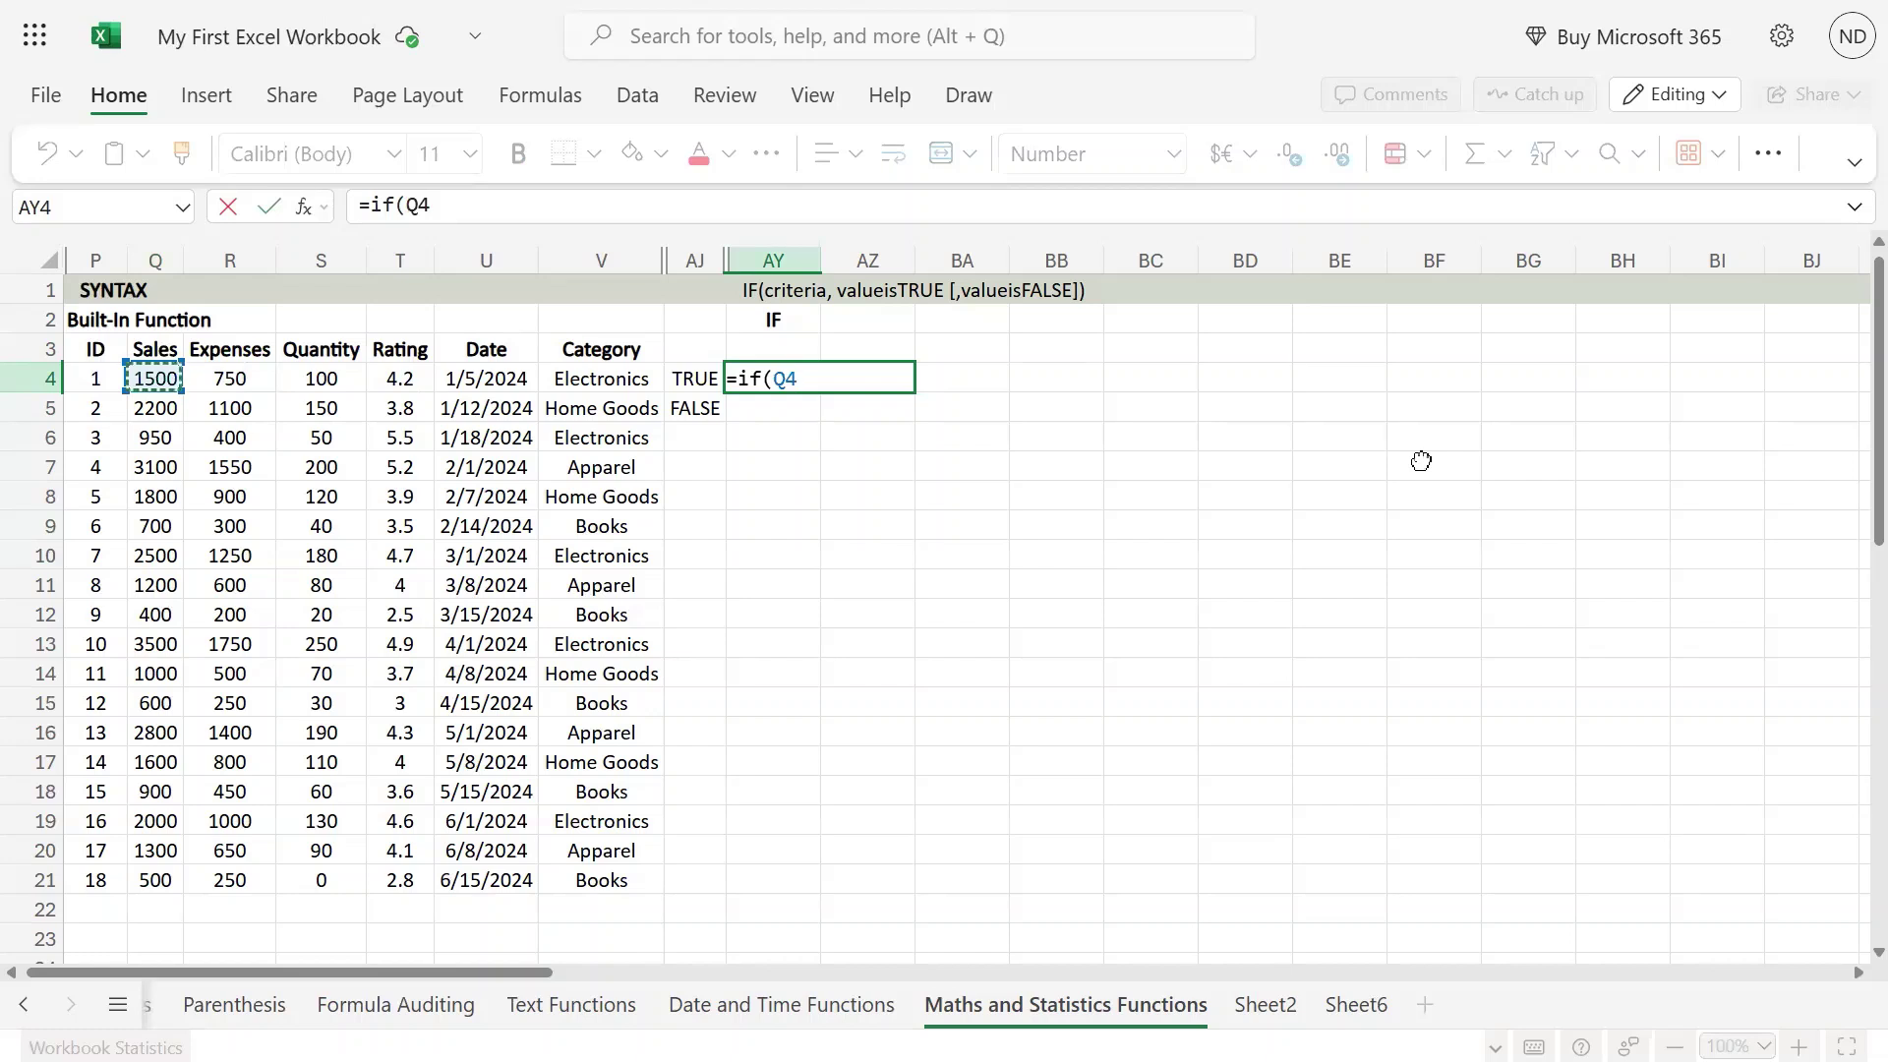
pyautogui.write(',')
pyautogui.press('BackSpace')
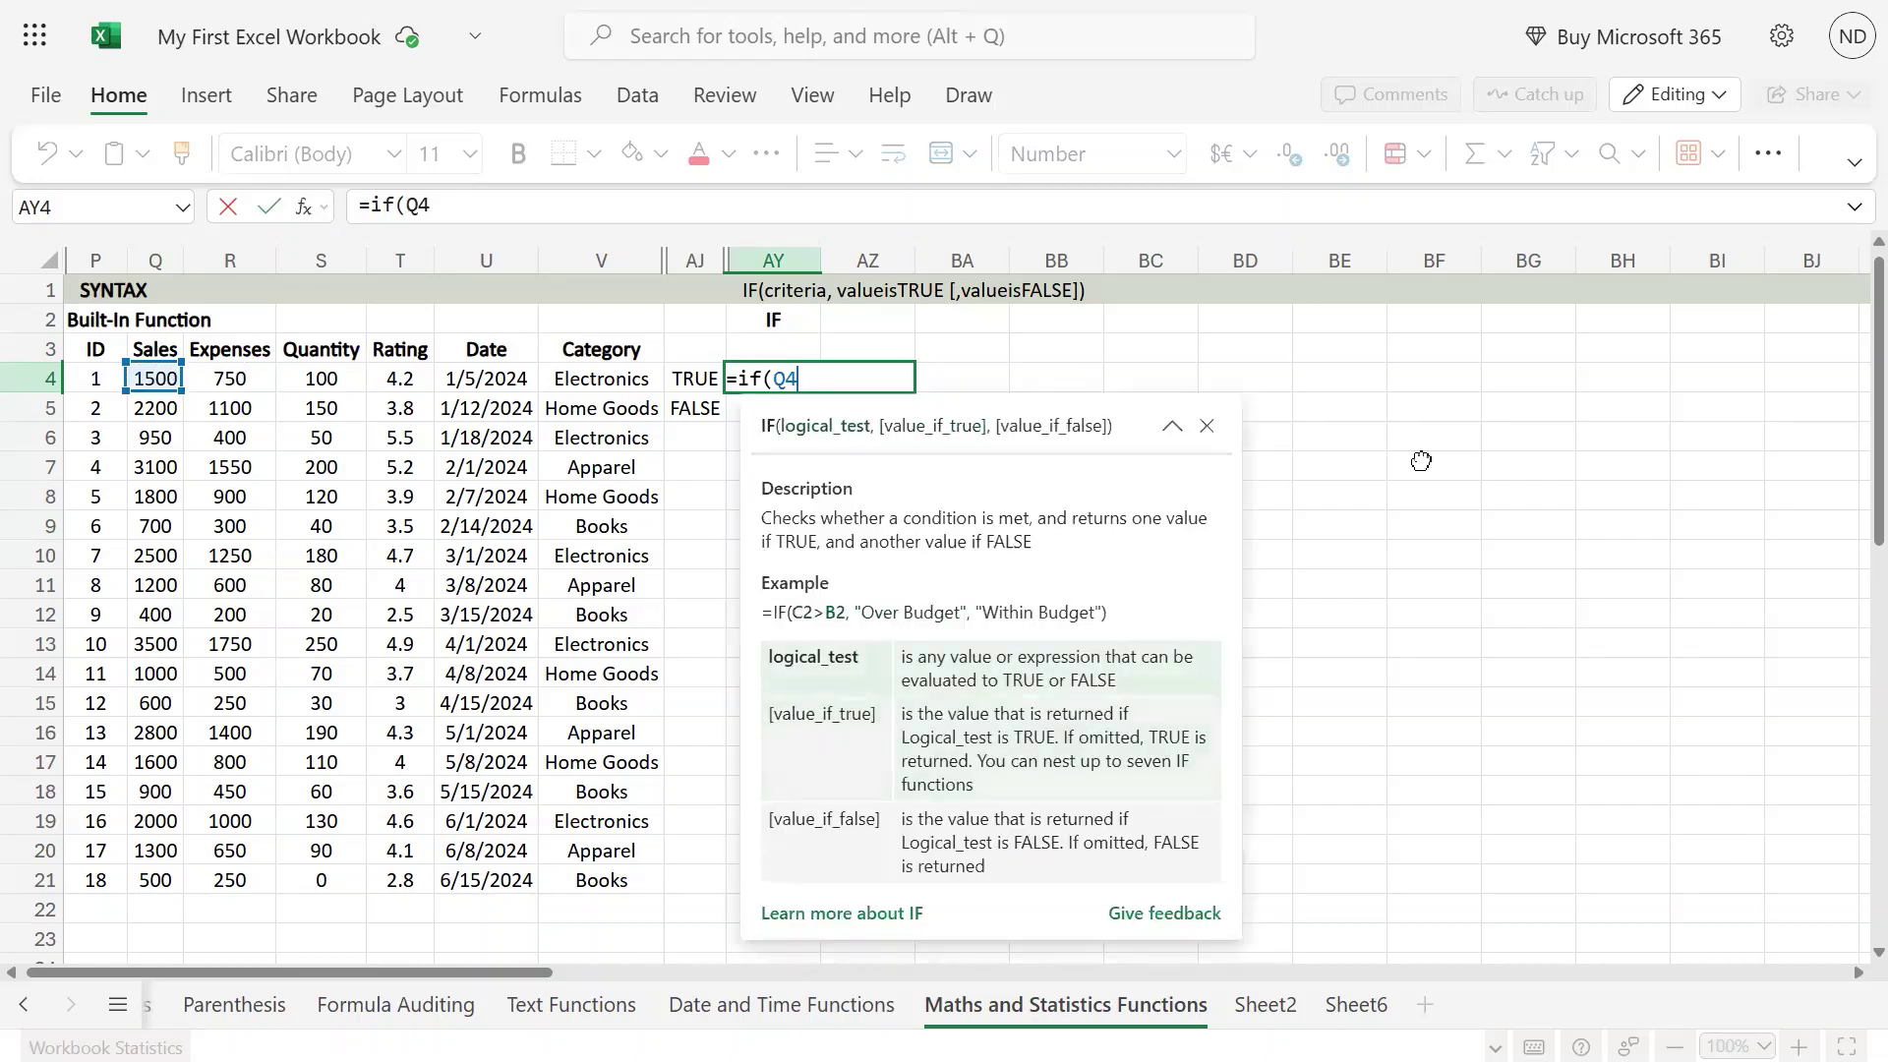
pyautogui.write('>')
pyautogui.write('2000,')
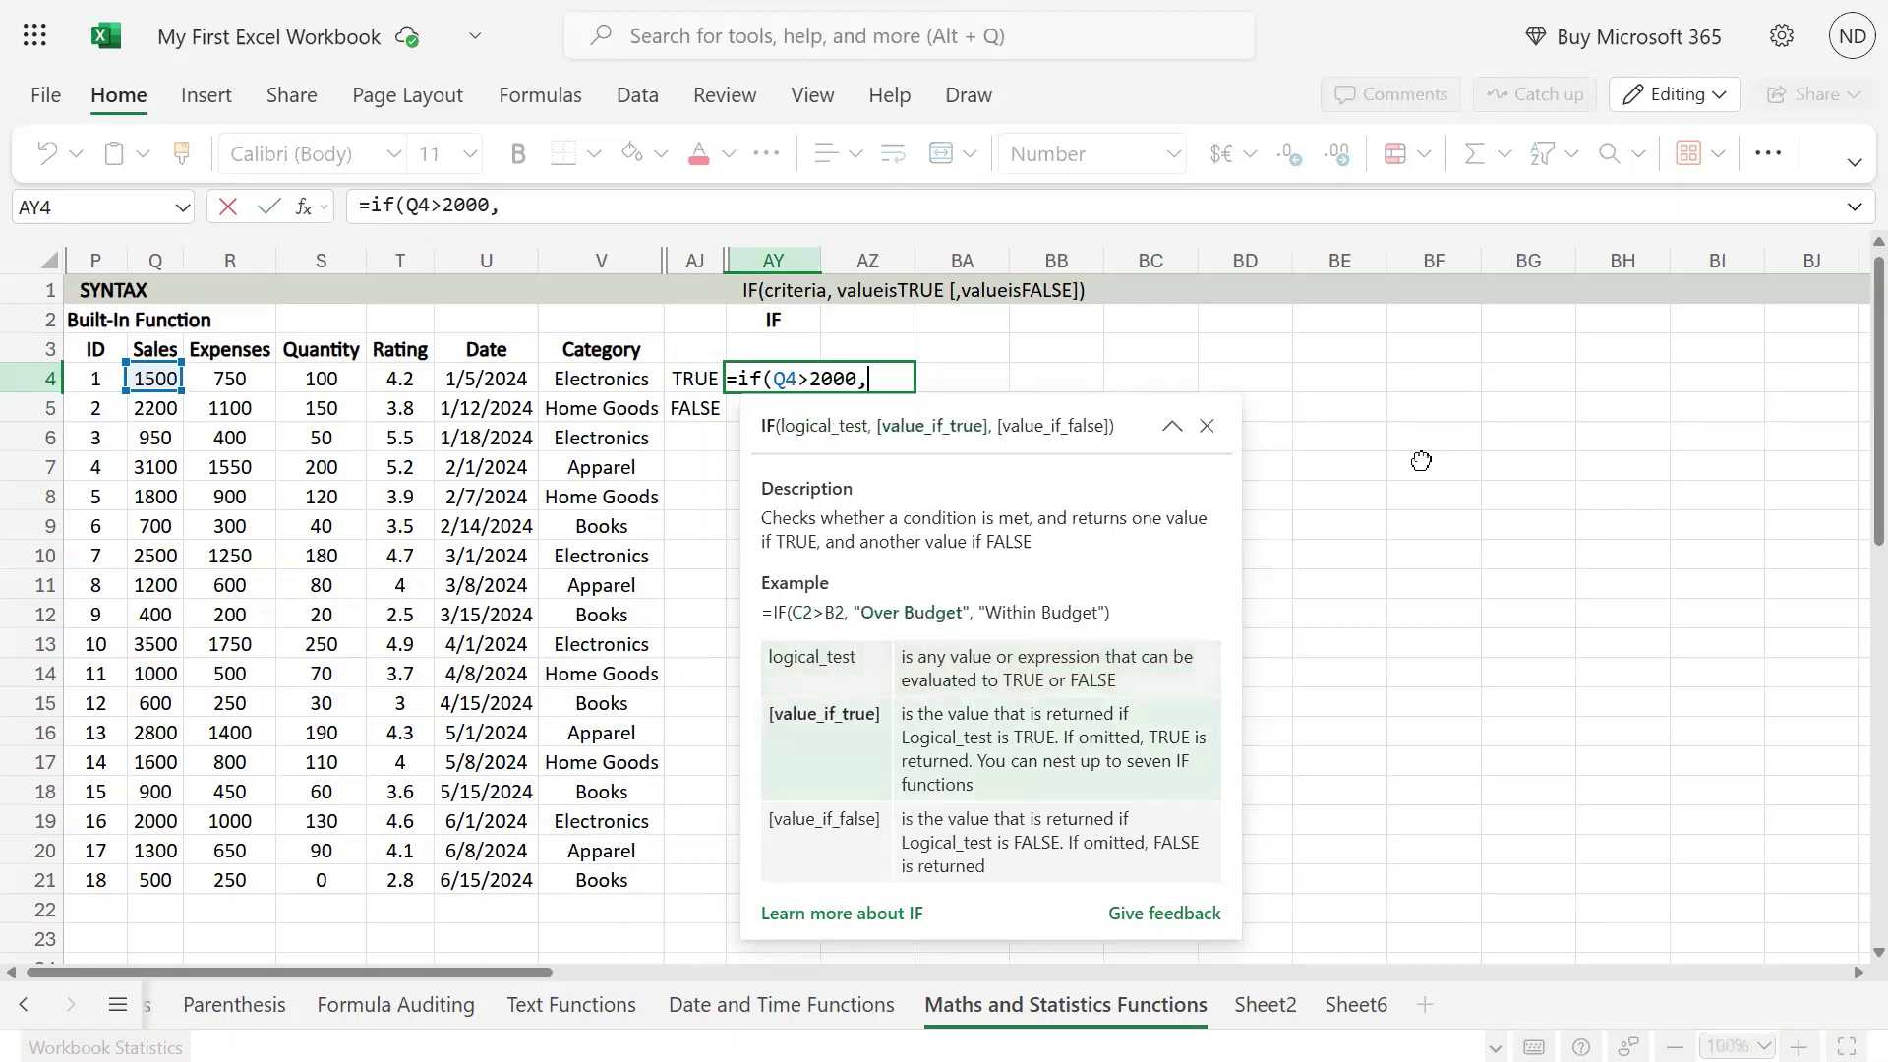
# - Finish the AY4 formula with "Sales Achieved" as the true result and "Sales Not Acheived" as the false result
pyautogui.write('"')
pyautogui.write('Sales Achi')
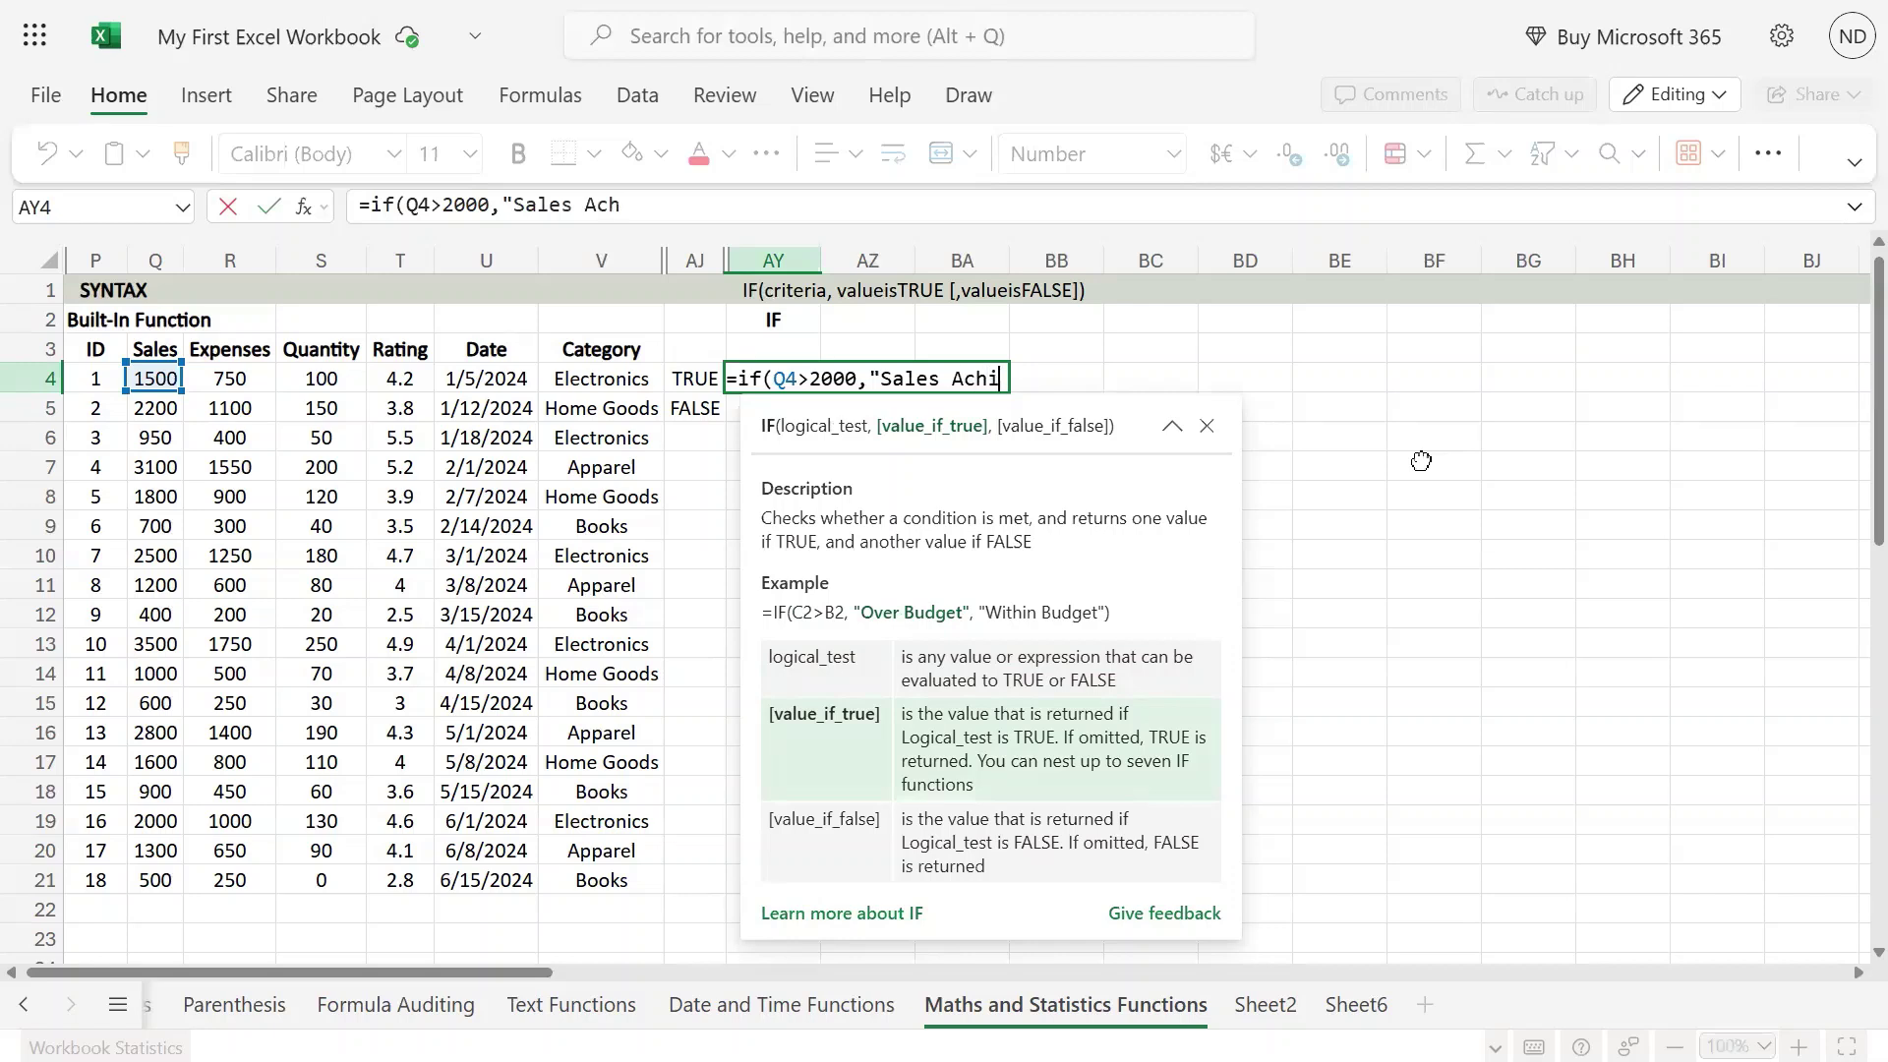
pyautogui.write('eved')
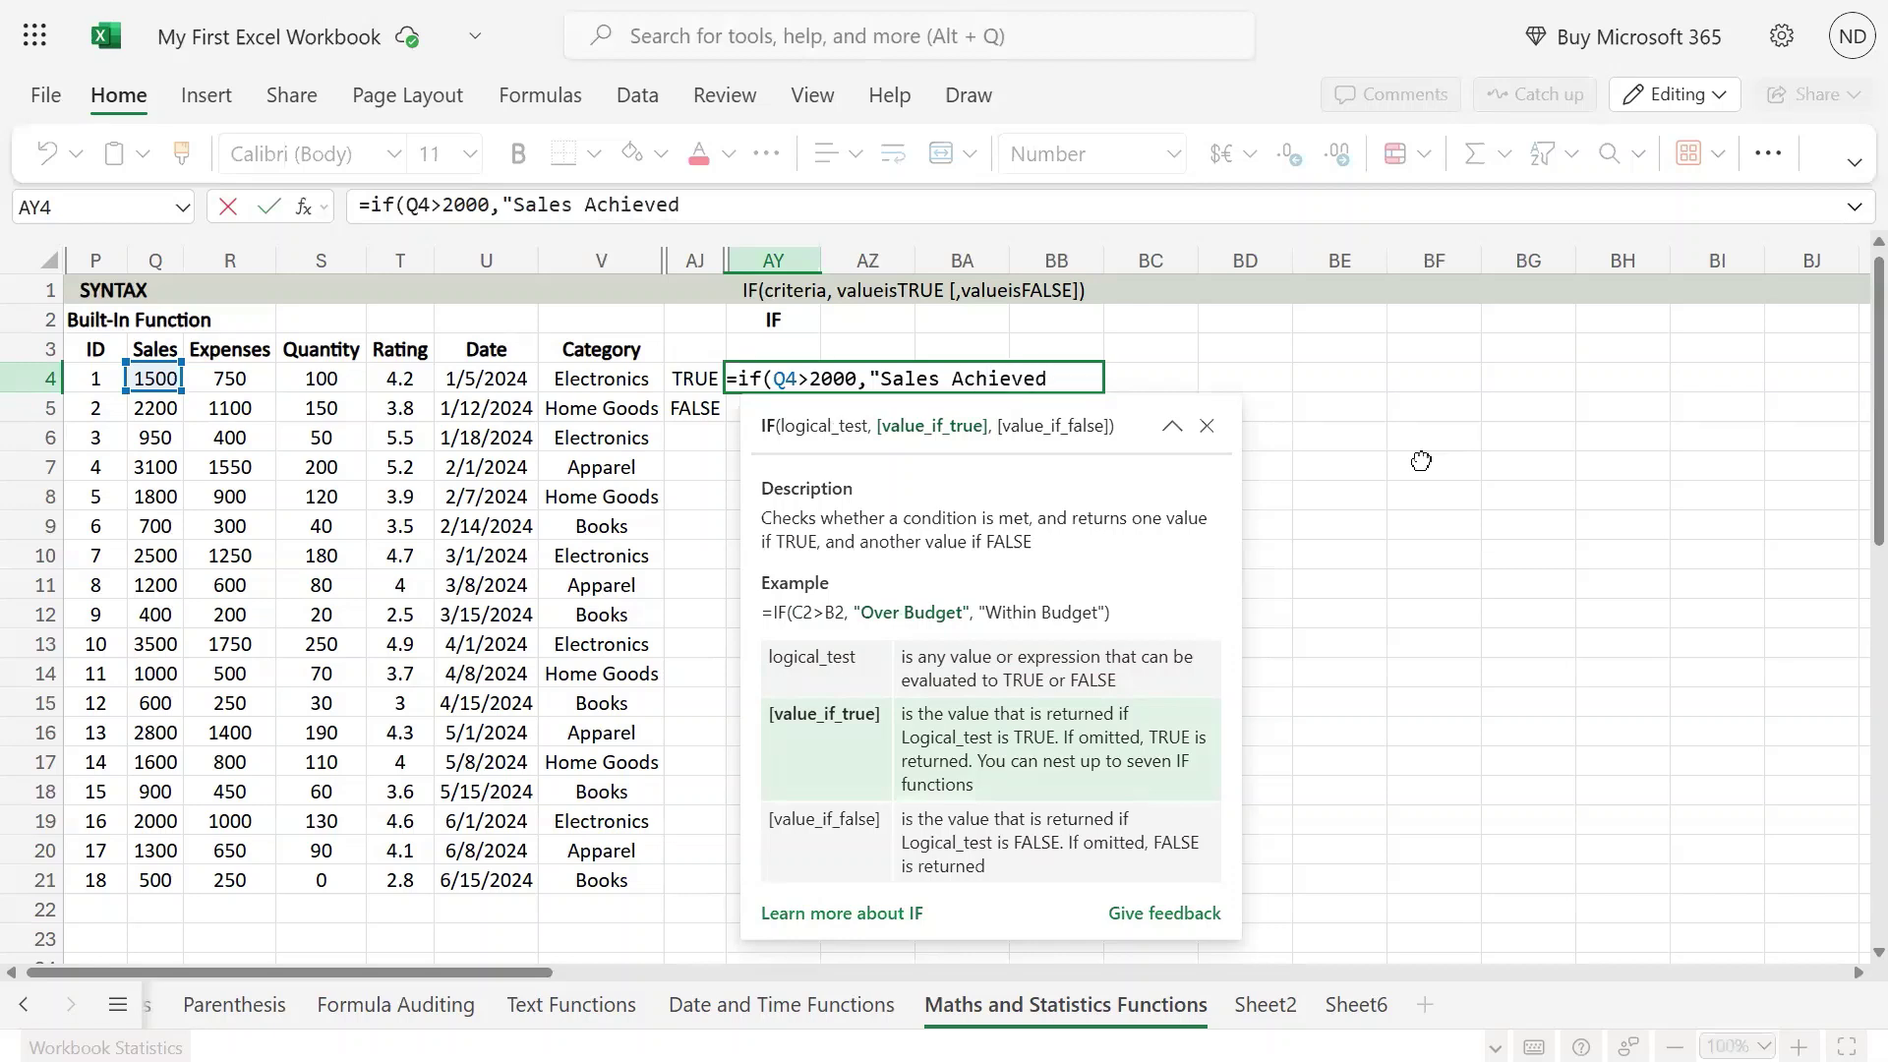
pyautogui.write('",')
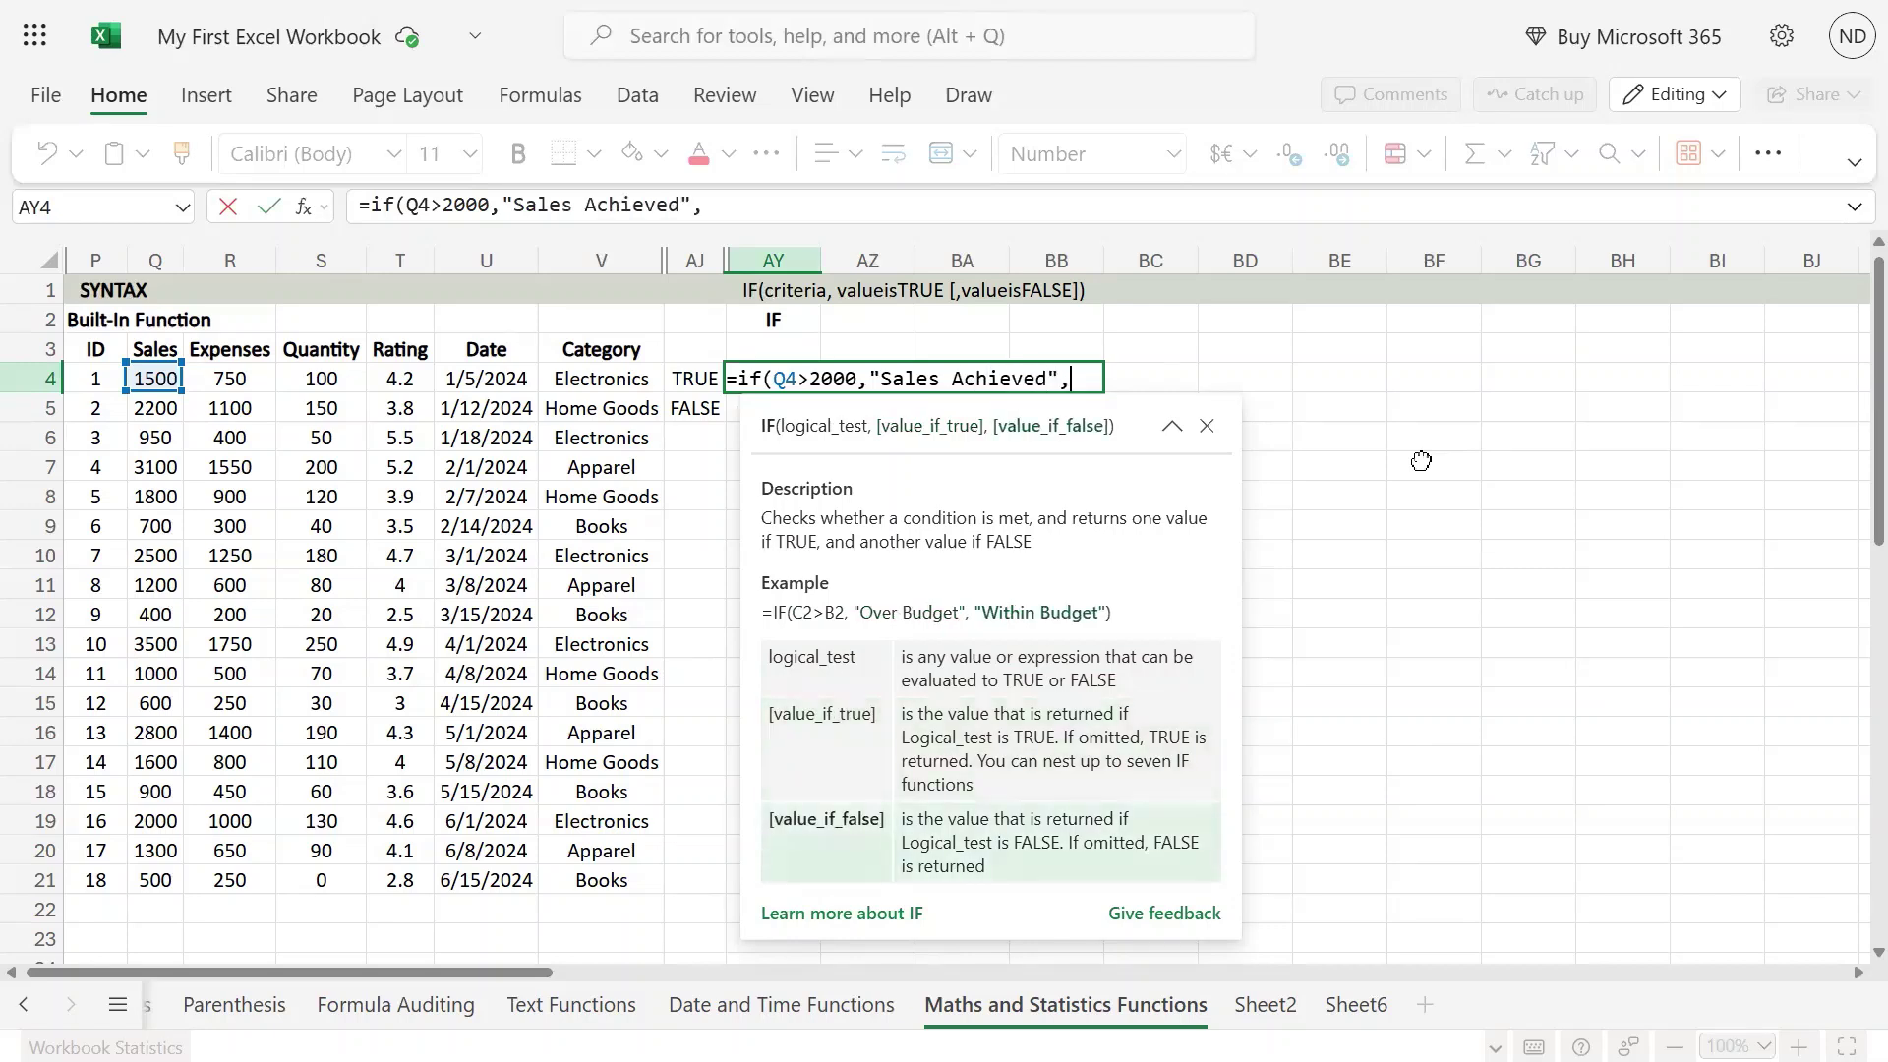
pyautogui.write('"Sales No')
pyautogui.write('t Ache')
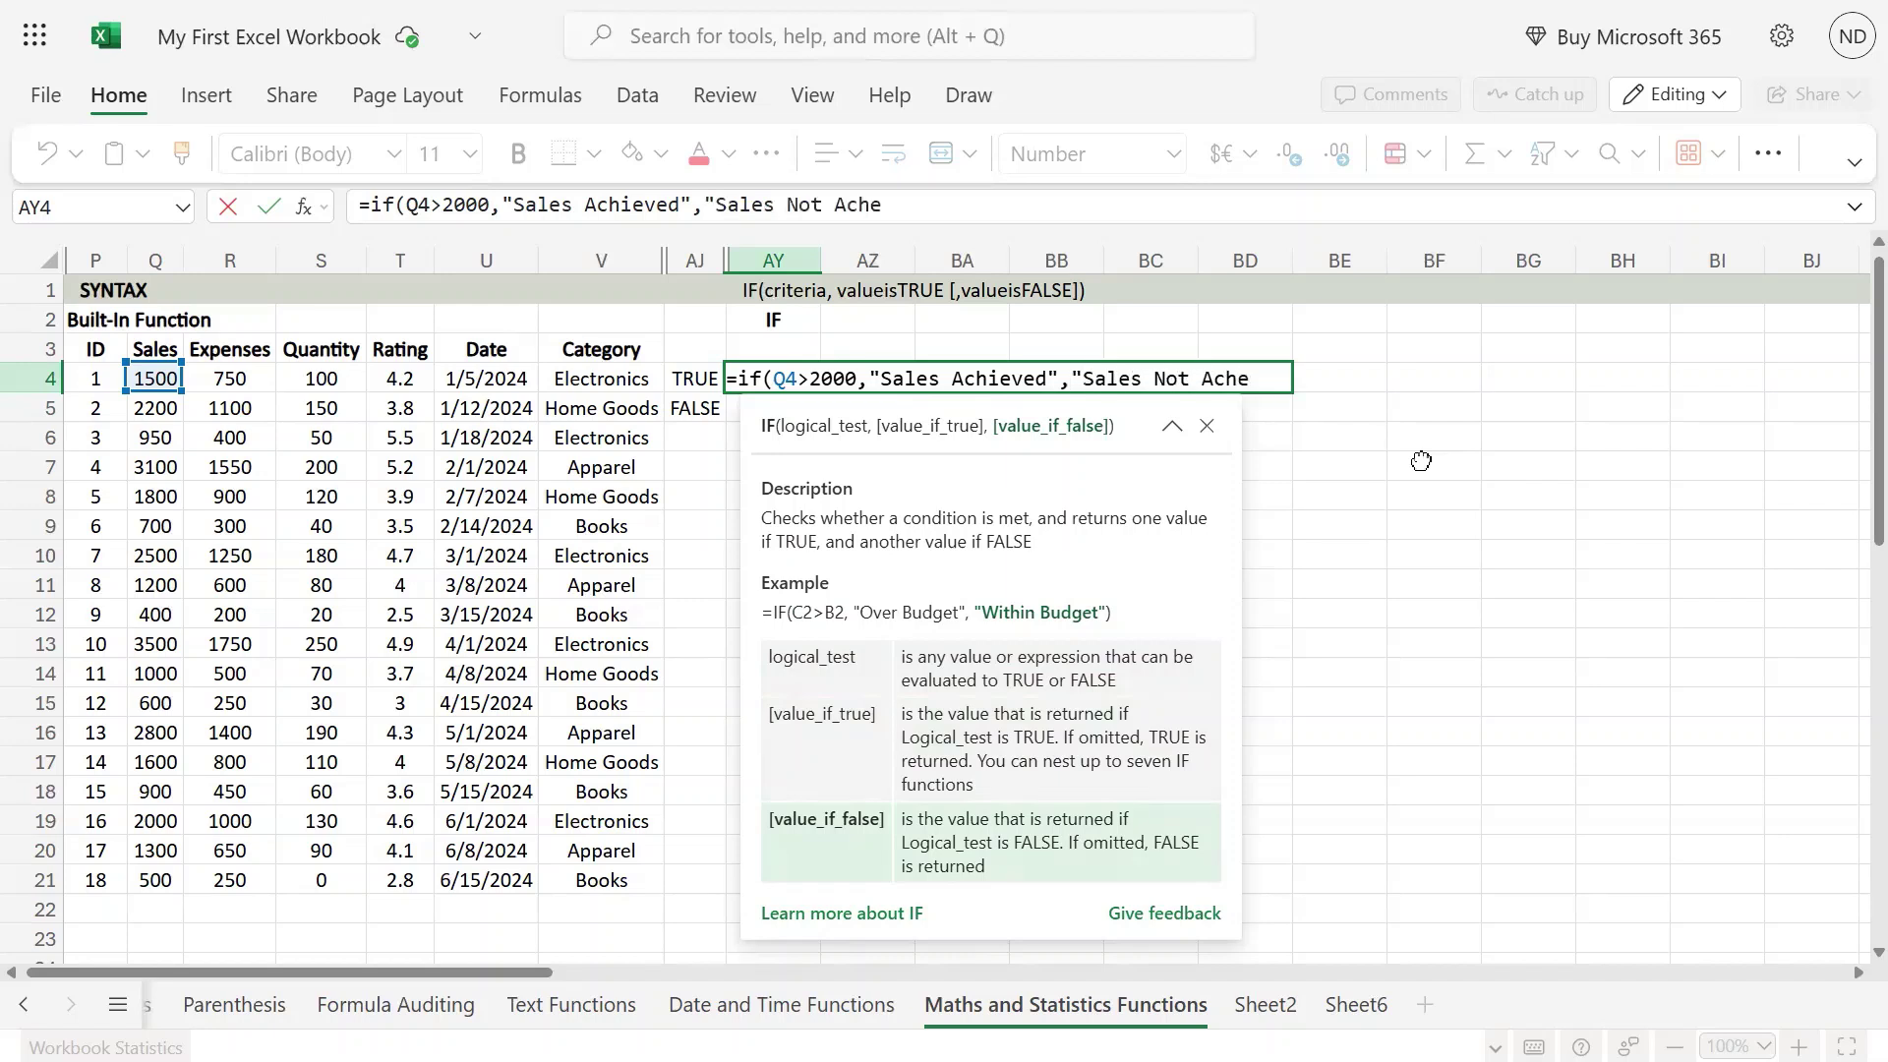
pyautogui.write('ived")')
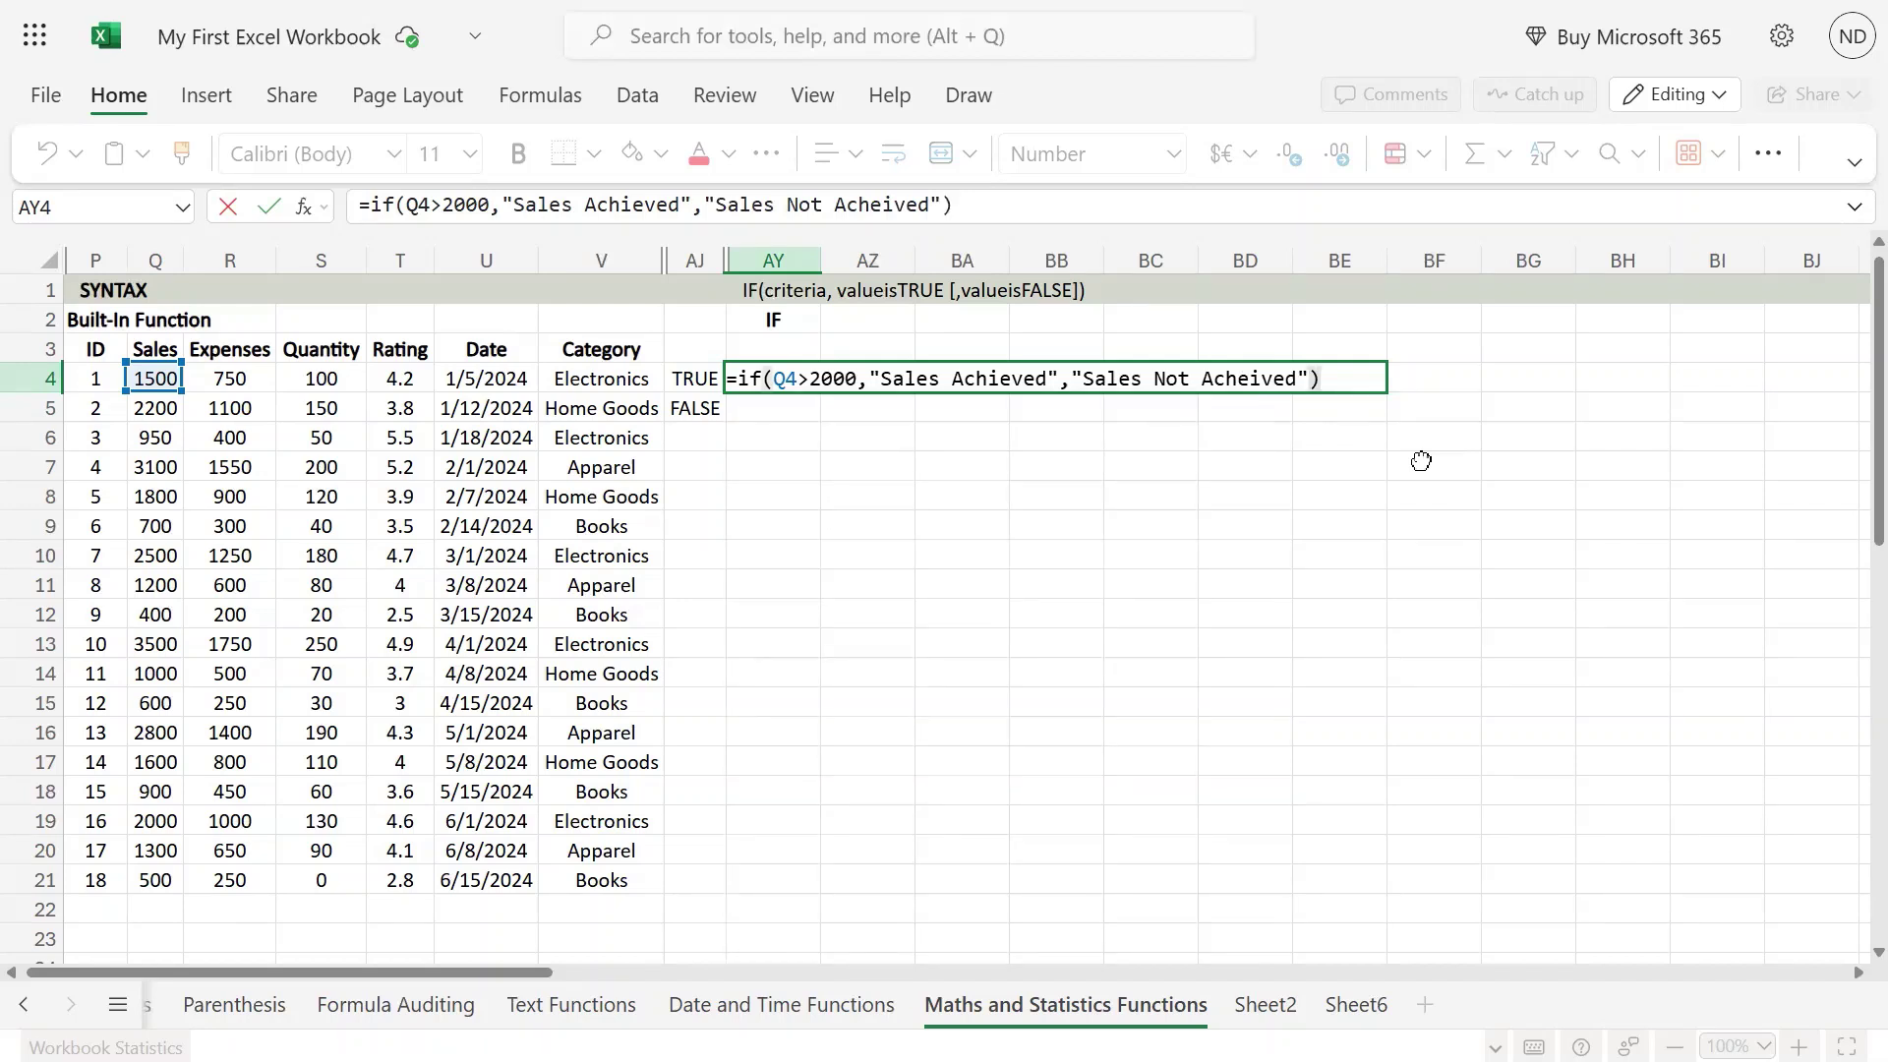
pyautogui.press('Return')
# - Left-align the IF formula result in cell AY4
pyautogui.press('Up')
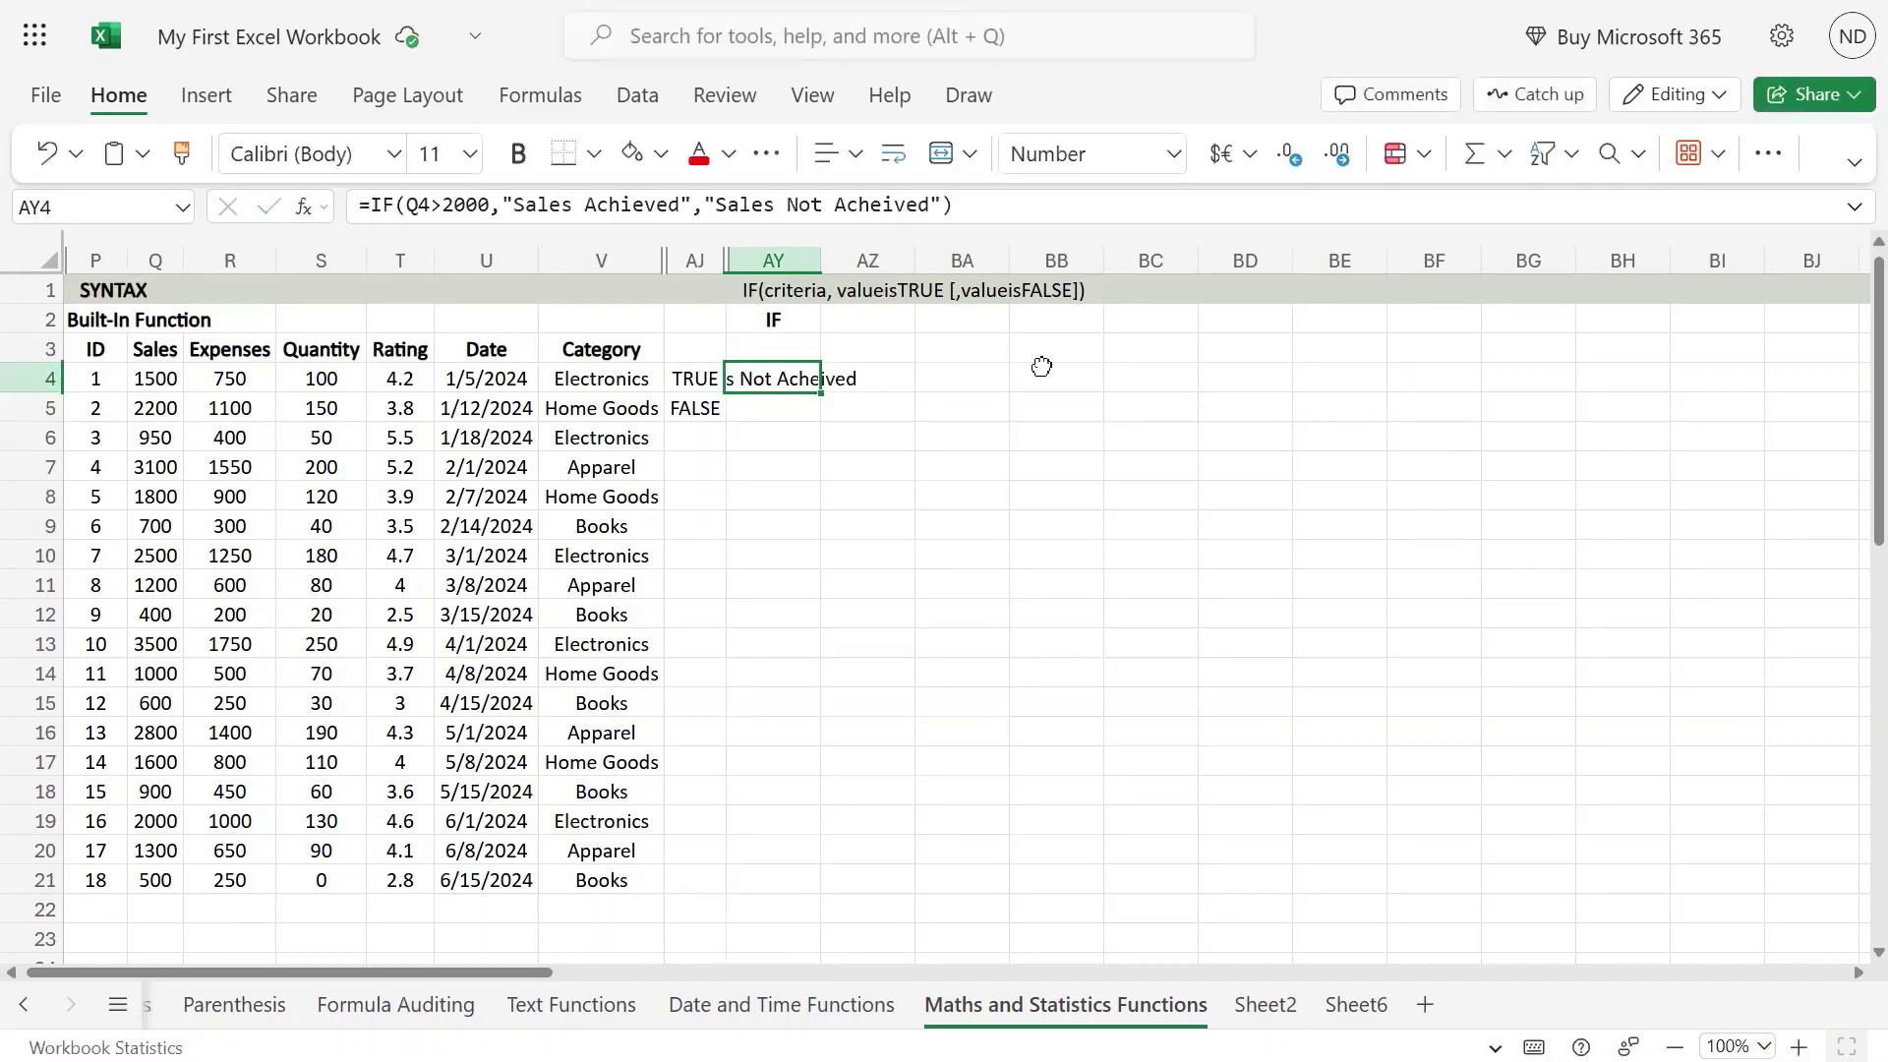
pyautogui.click(844, 153)
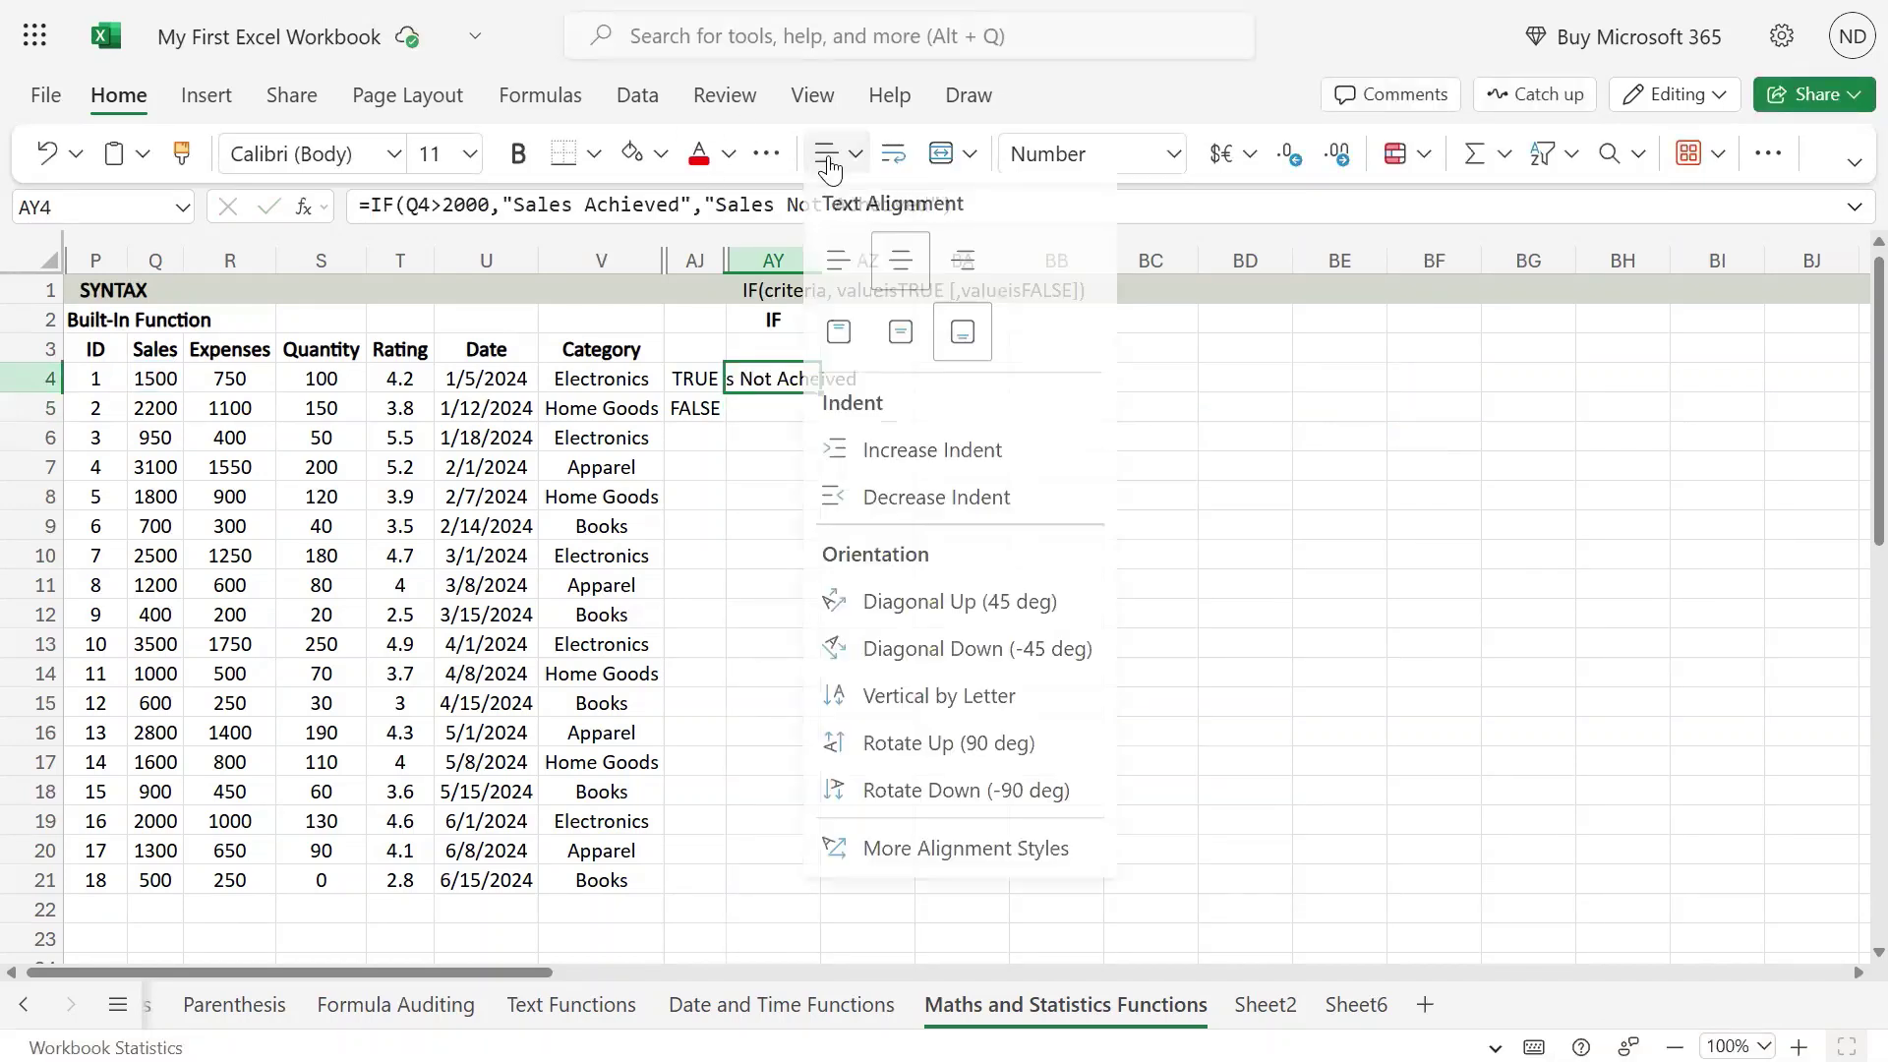
pyautogui.click(834, 276)
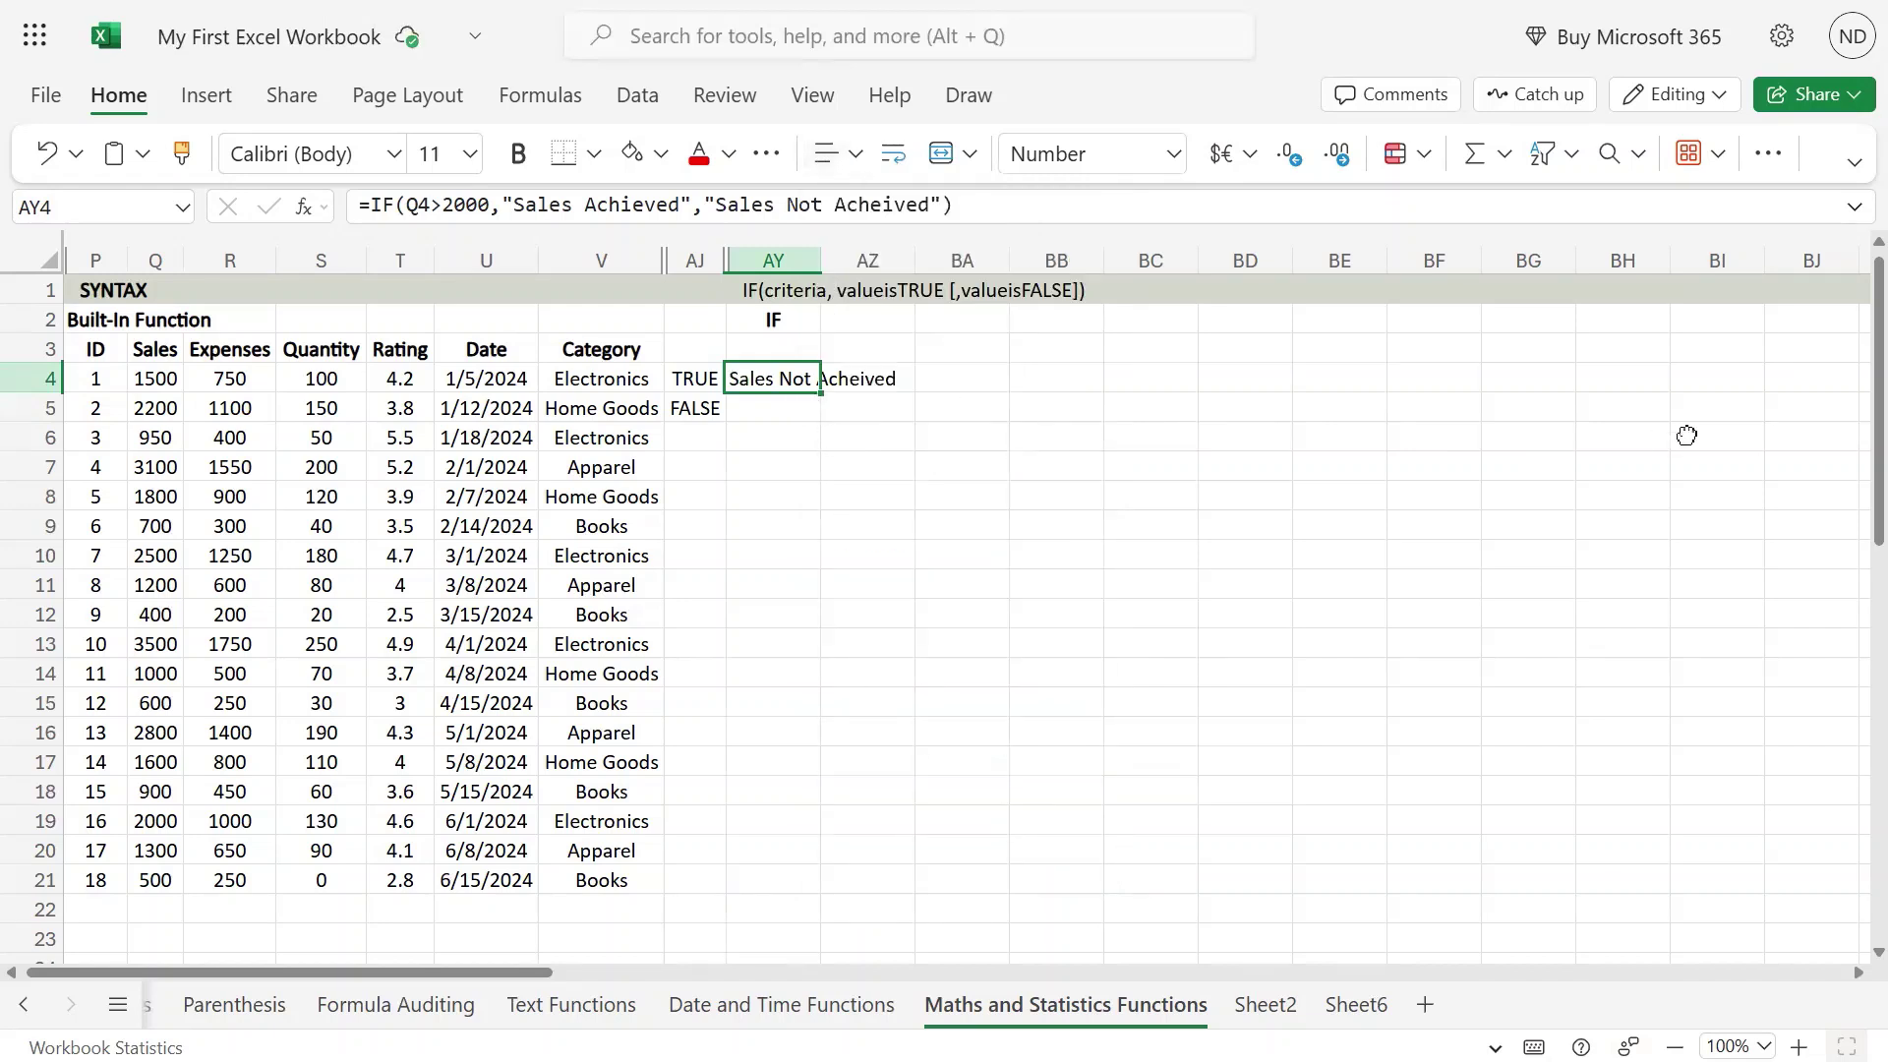
# - Examine the row 4 values and the IF formula in cell AY4 without changing them
pyautogui.press('Left')
pyautogui.press('Left')
pyautogui.press('Left')
pyautogui.press('Left')
pyautogui.press('Left')
pyautogui.press('Left')
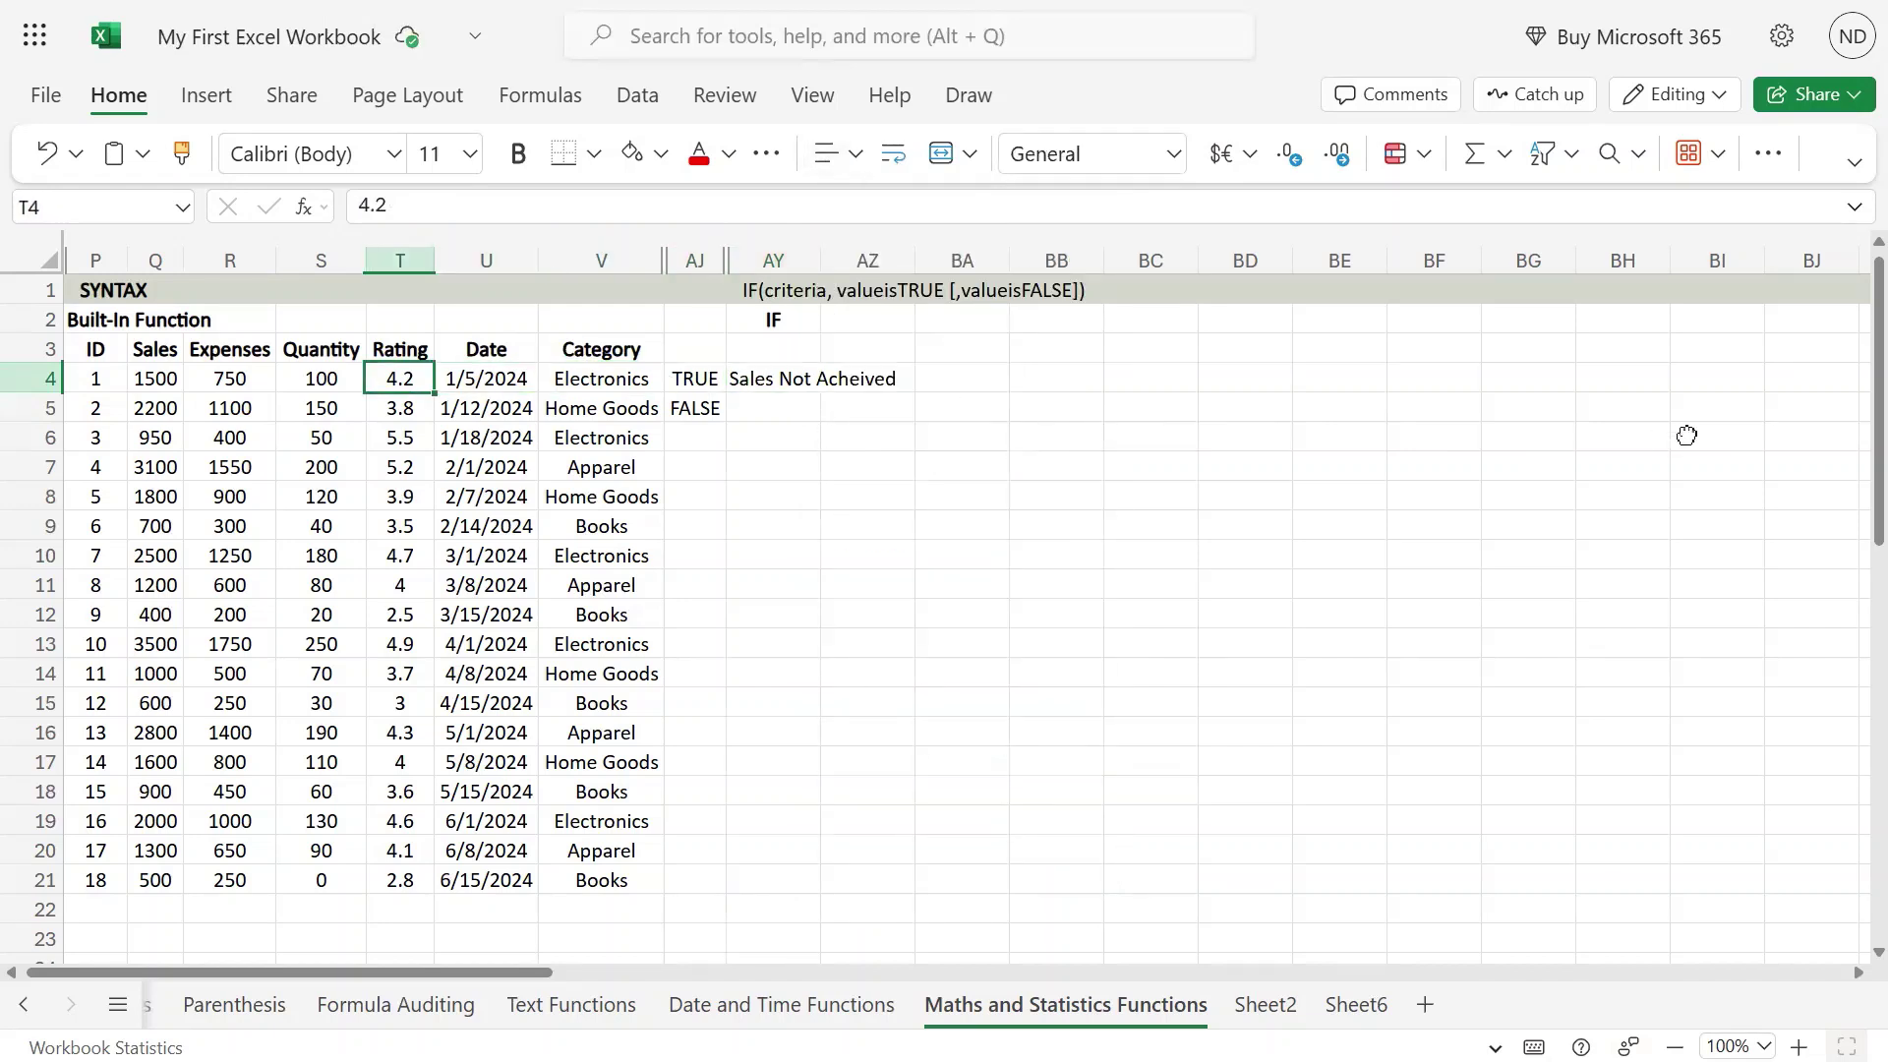
pyautogui.press('Right')
pyautogui.press('Right')
pyautogui.press('Right')
pyautogui.press('Right')
pyautogui.press('Right')
pyautogui.press('Right')
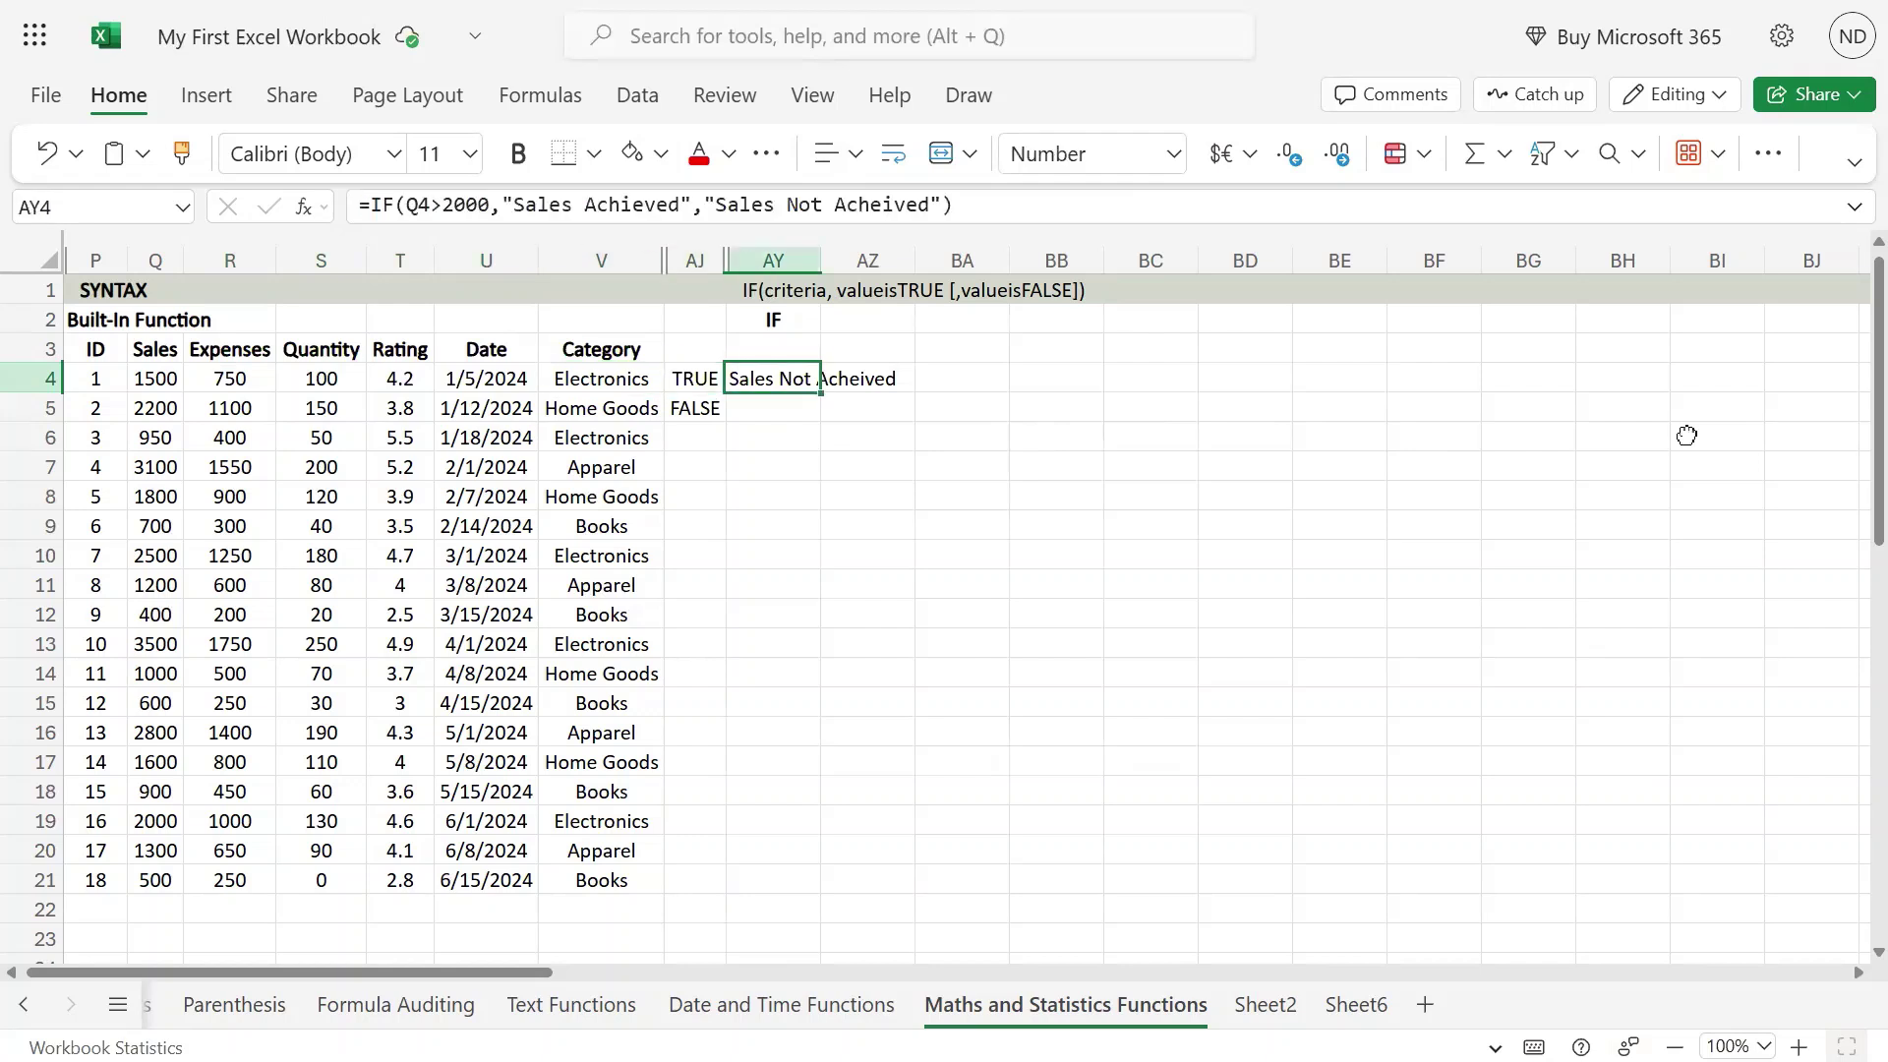
pyautogui.press('F2')
pyautogui.press('Escape')
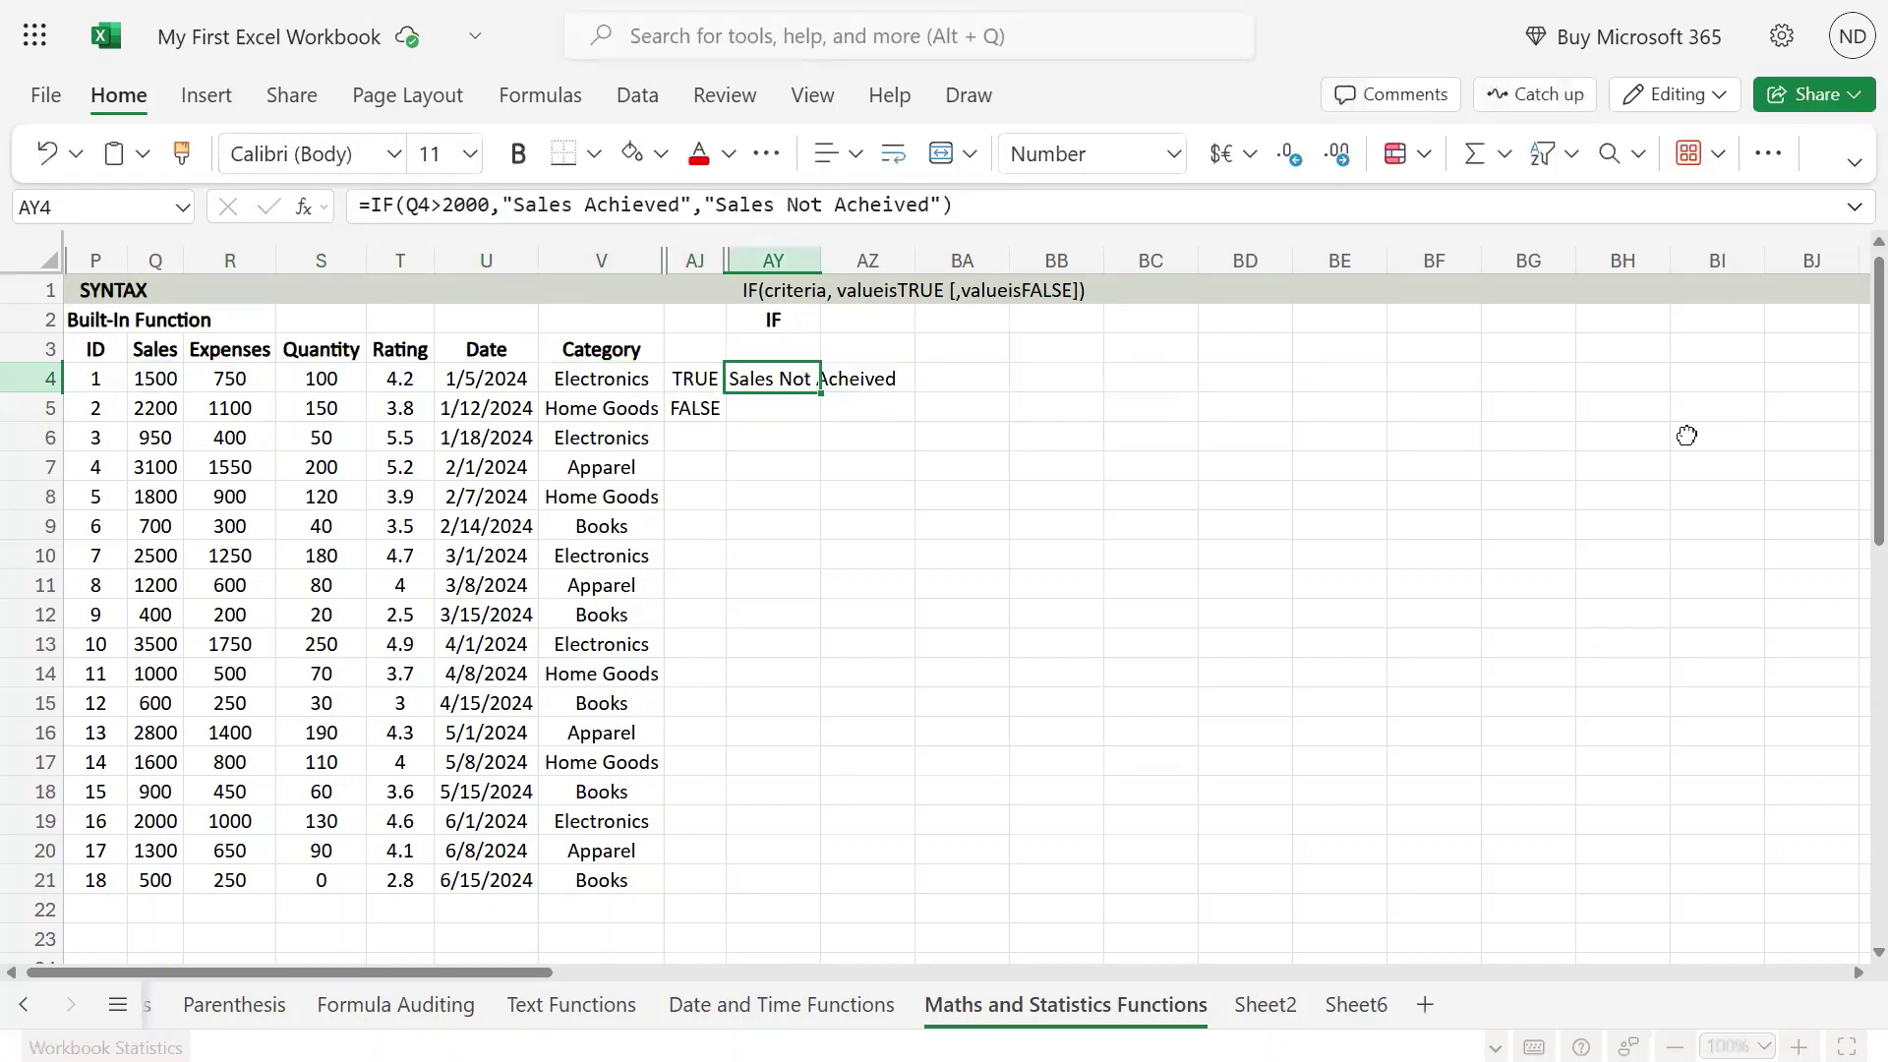
# - Copy the IF formula from cell AY4 into cell AY5
pyautogui.hotkey('ctrl', 'c')
pyautogui.press('Down')
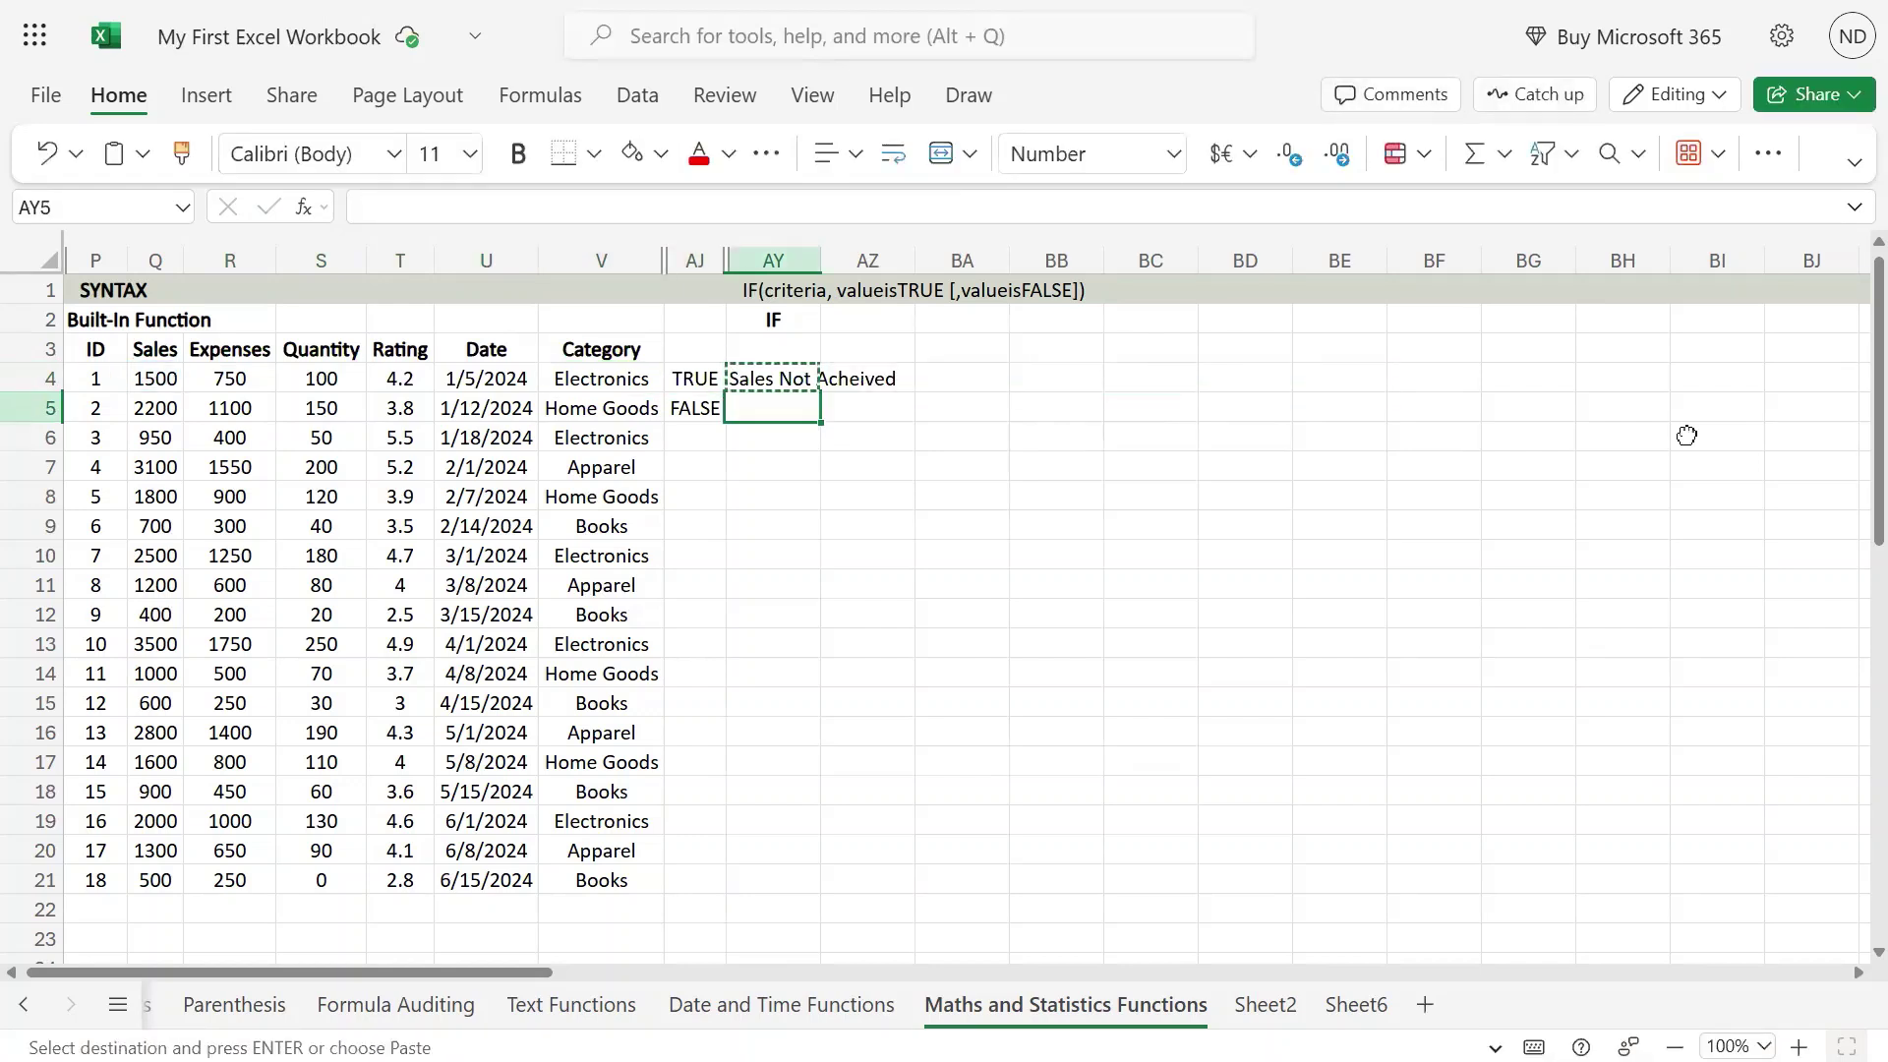
pyautogui.hotkey('ctrl', 'v')
pyautogui.press('Left')
pyautogui.press('Right')
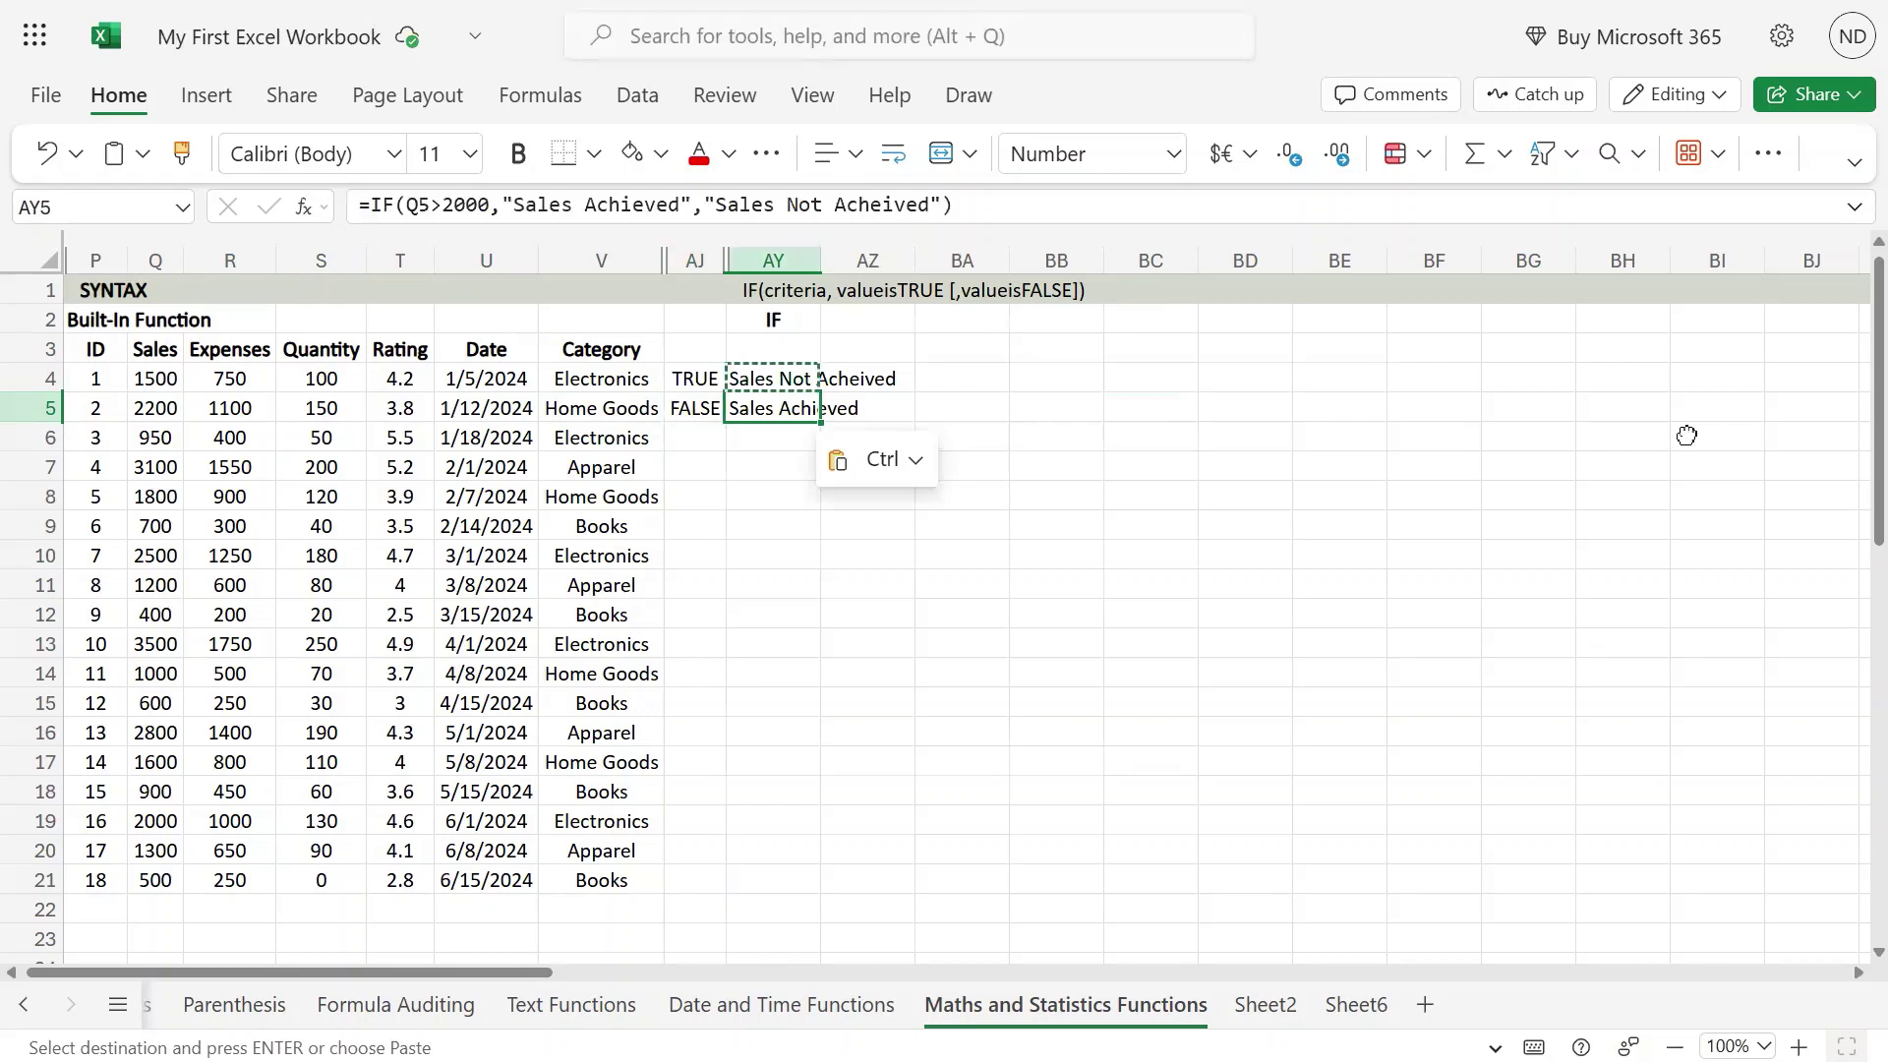
# - Examine the 2000 threshold and false result in AY4's formula, and the true result in AY5's formula, without changing them
pyautogui.press('Up')
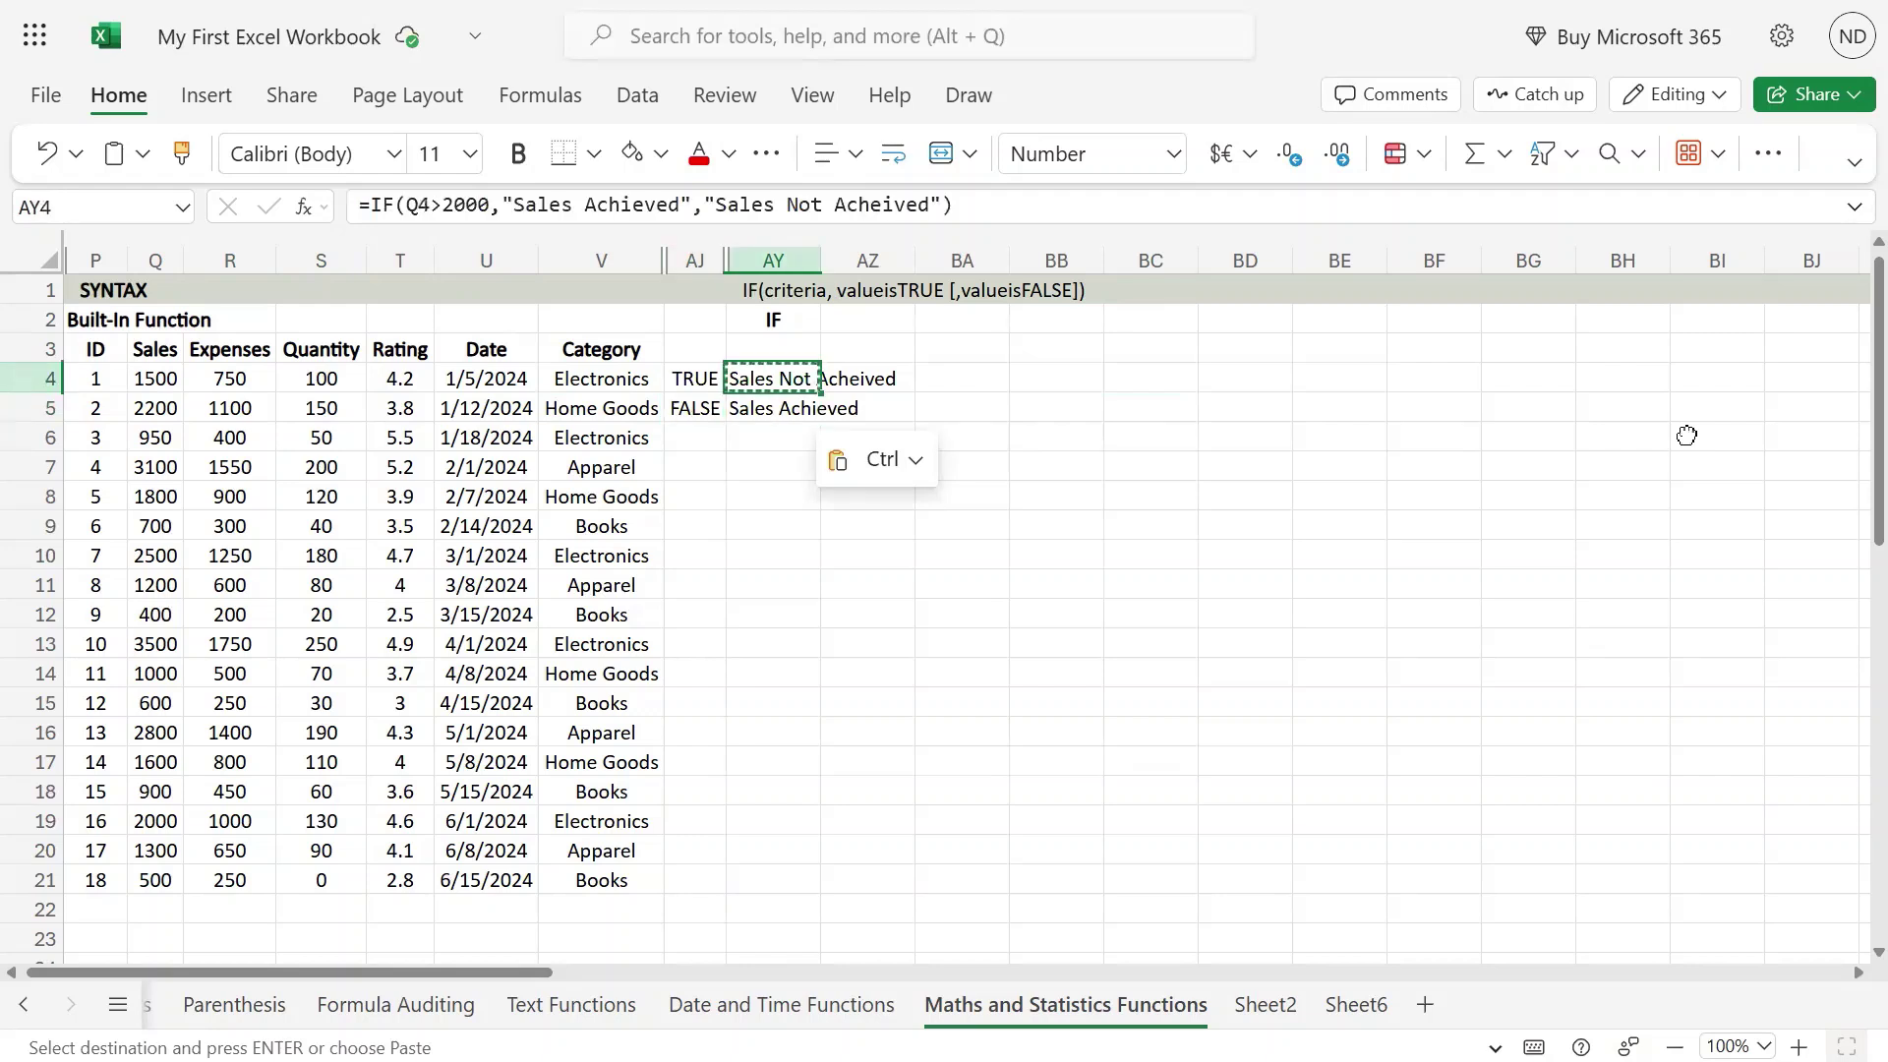
pyautogui.press('F2')
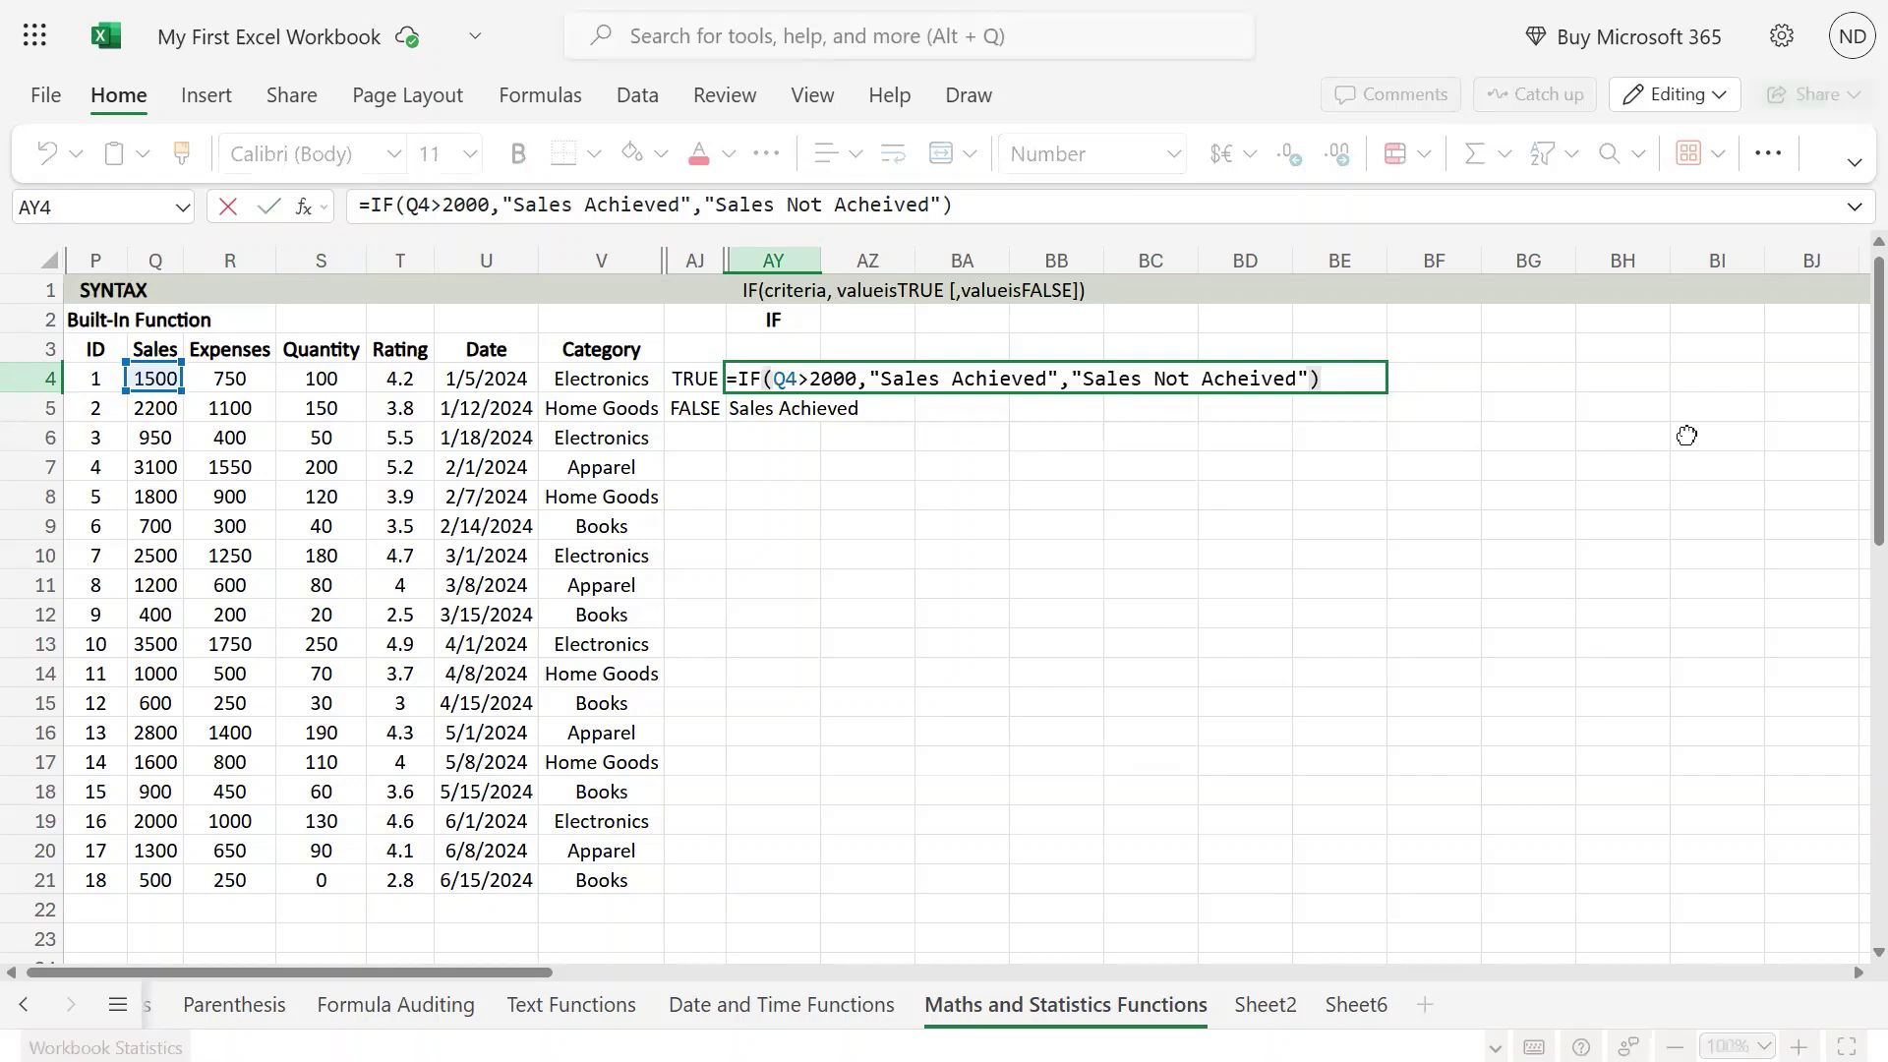
pyautogui.doubleClick(831, 382)
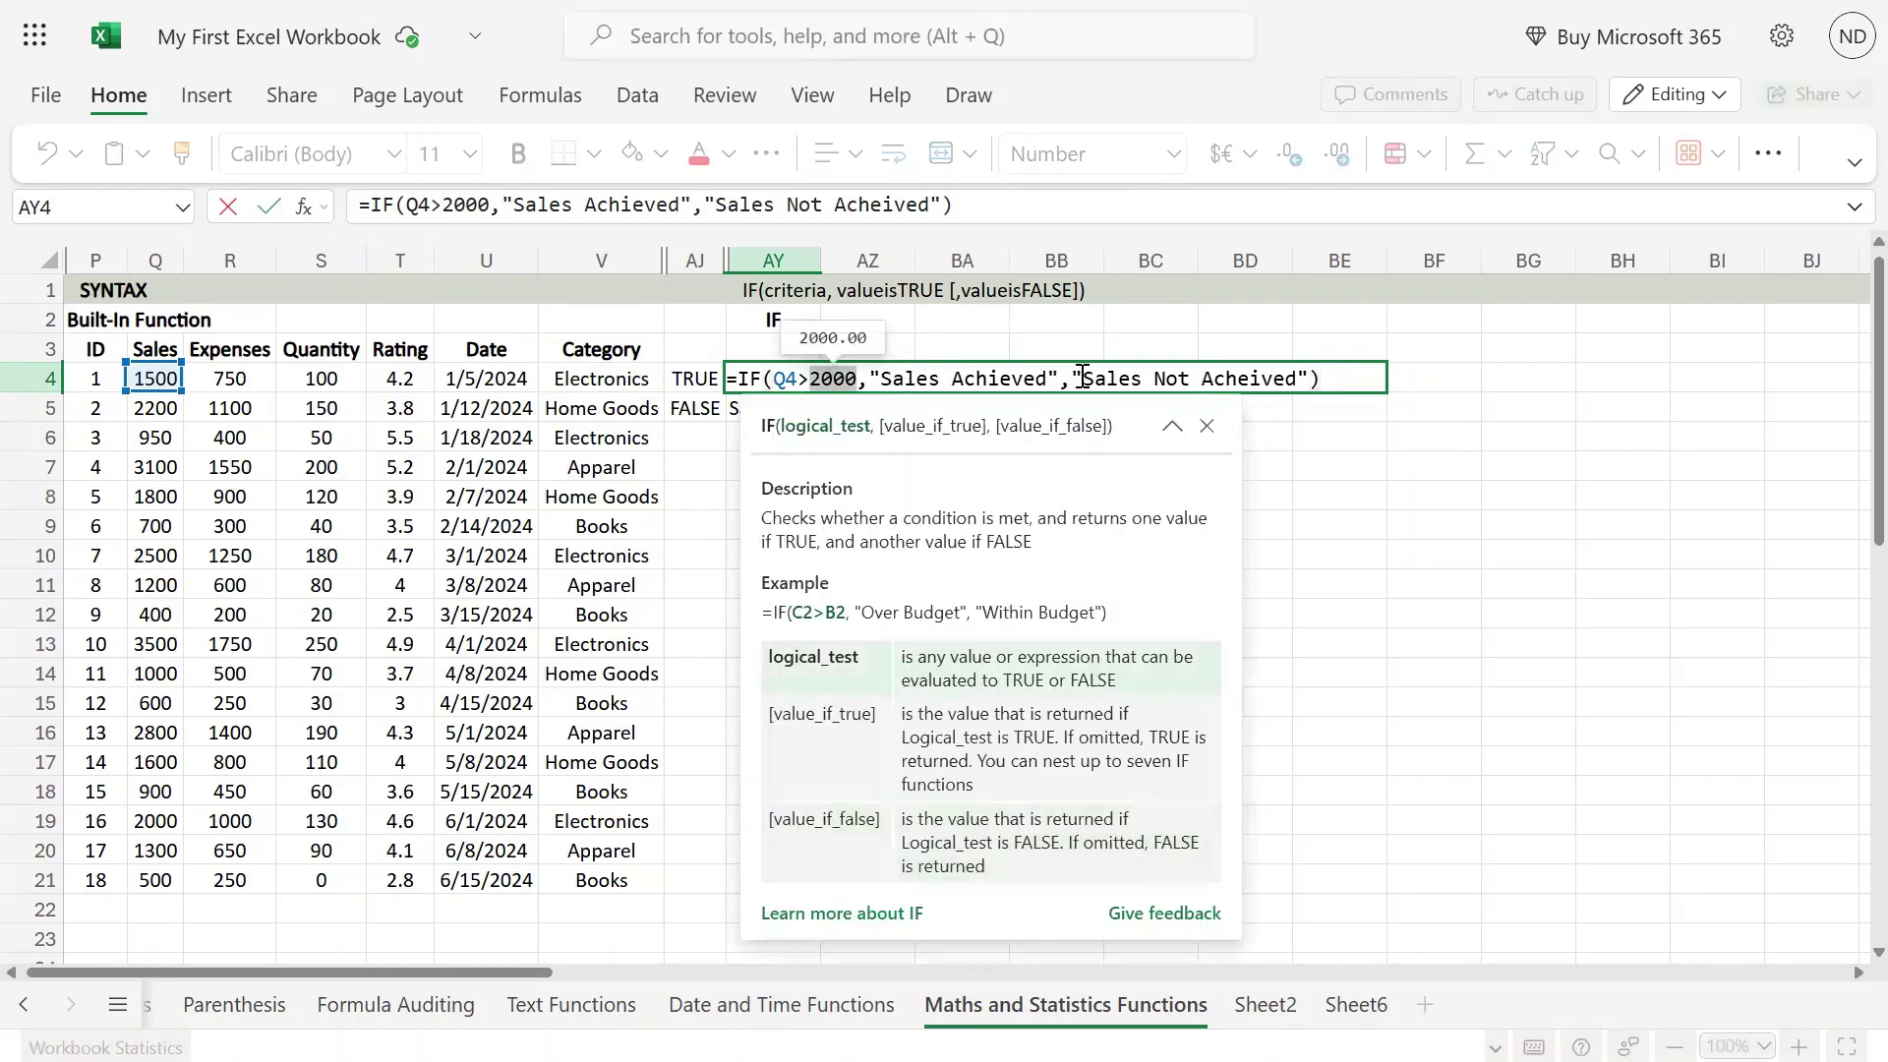
pyautogui.moveTo(1082, 379); pyautogui.dragTo(1296, 378)
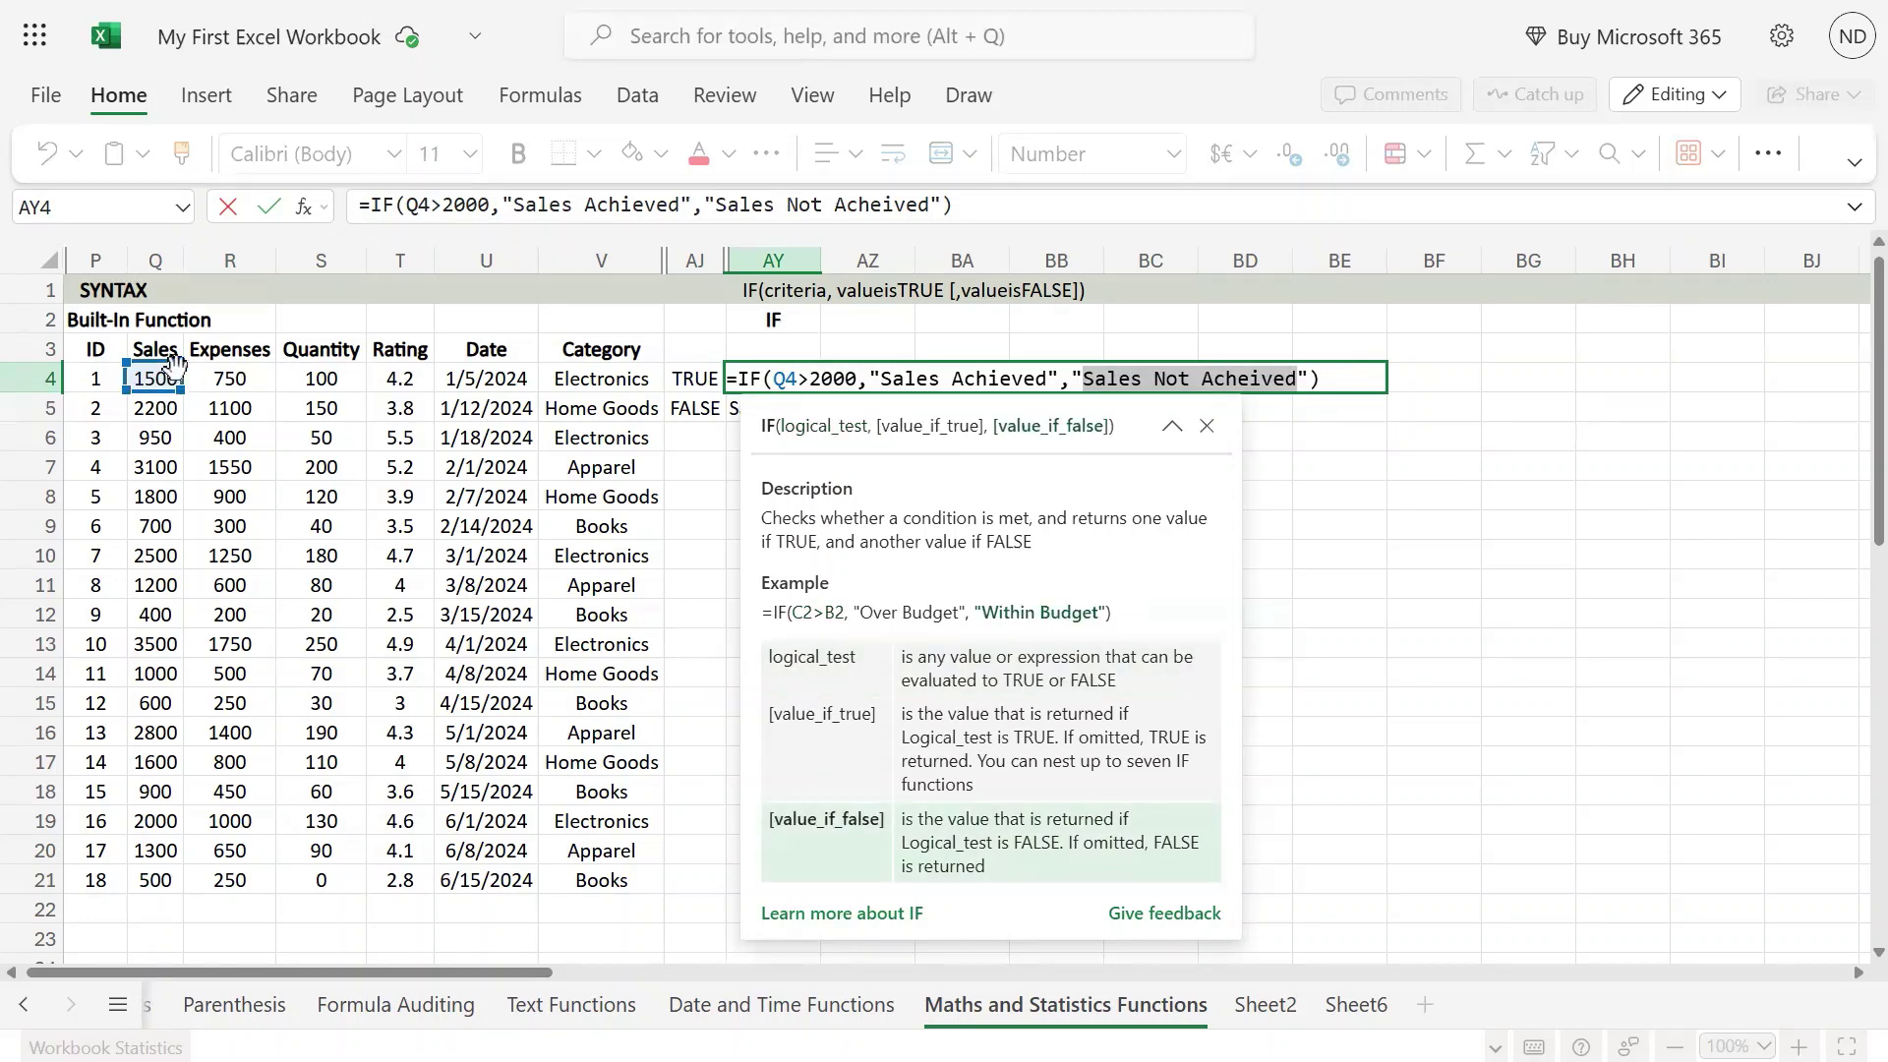
pyautogui.press('Return')
pyautogui.press('F2')
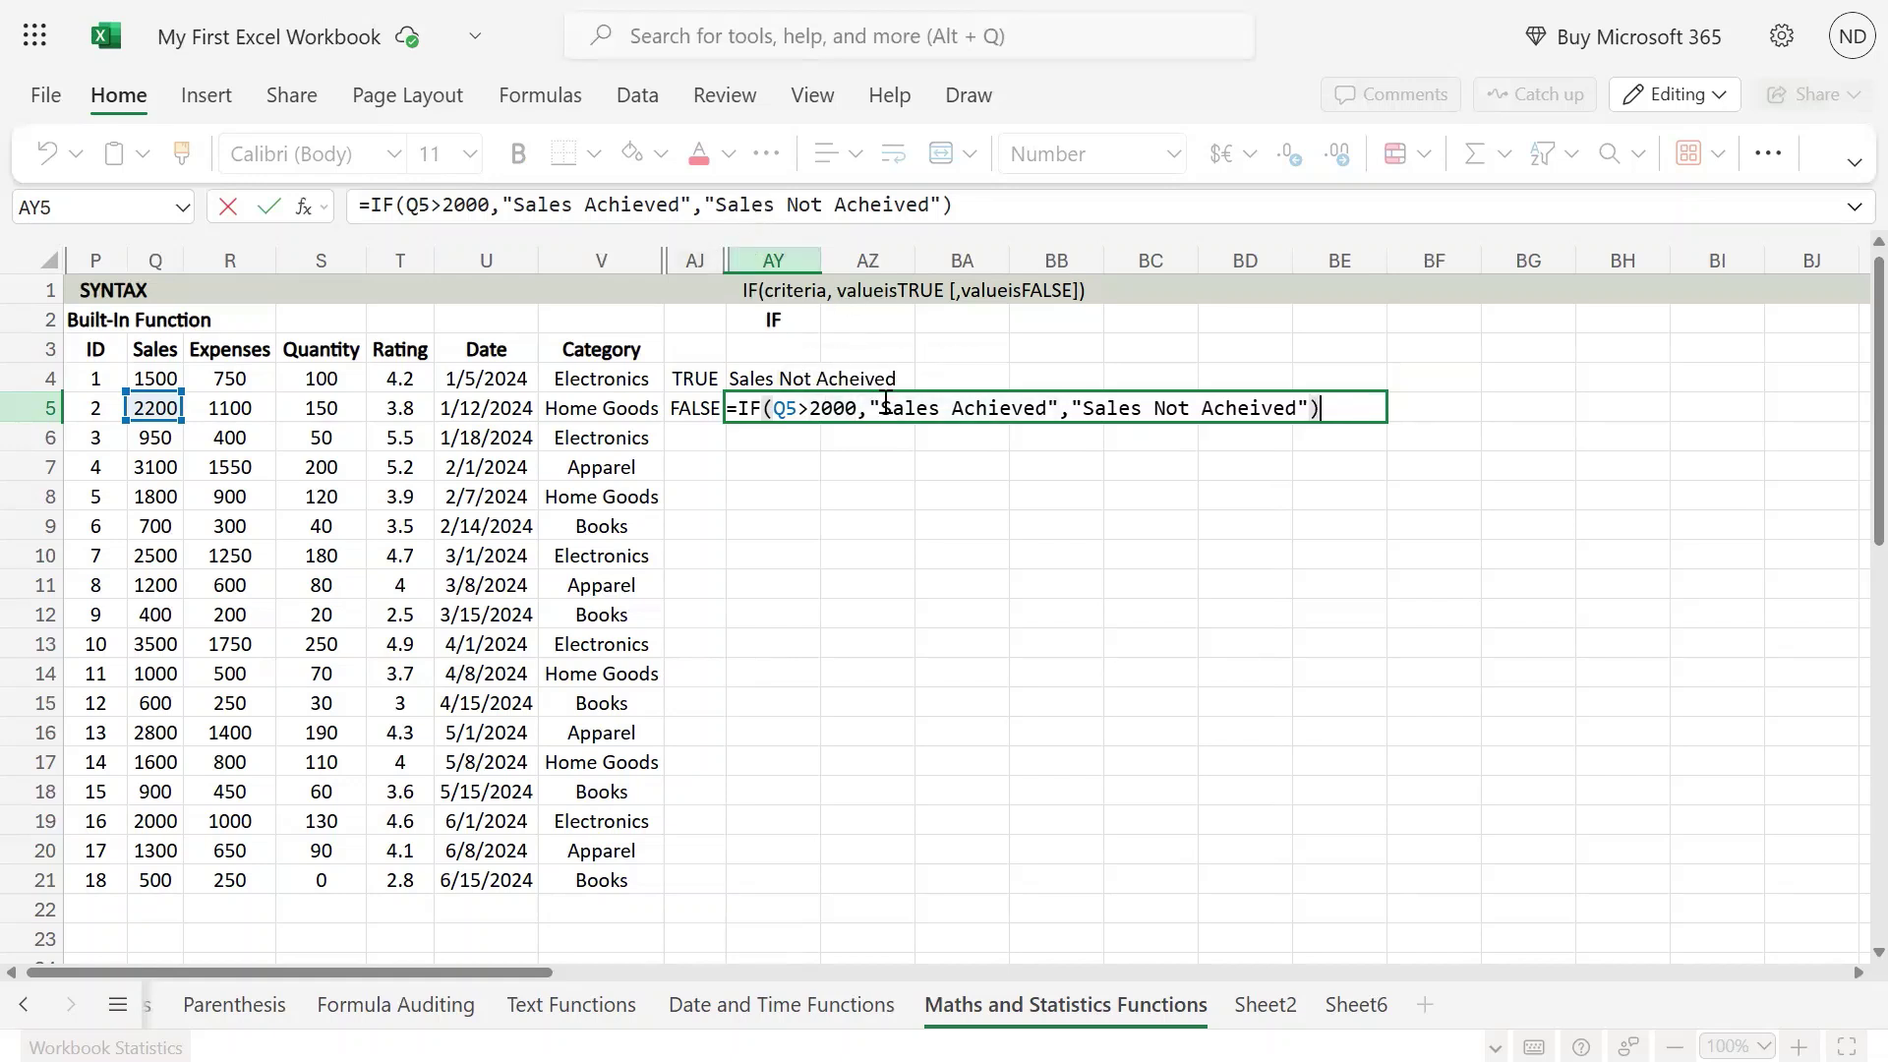
pyautogui.moveTo(882, 402); pyautogui.dragTo(1044, 400)
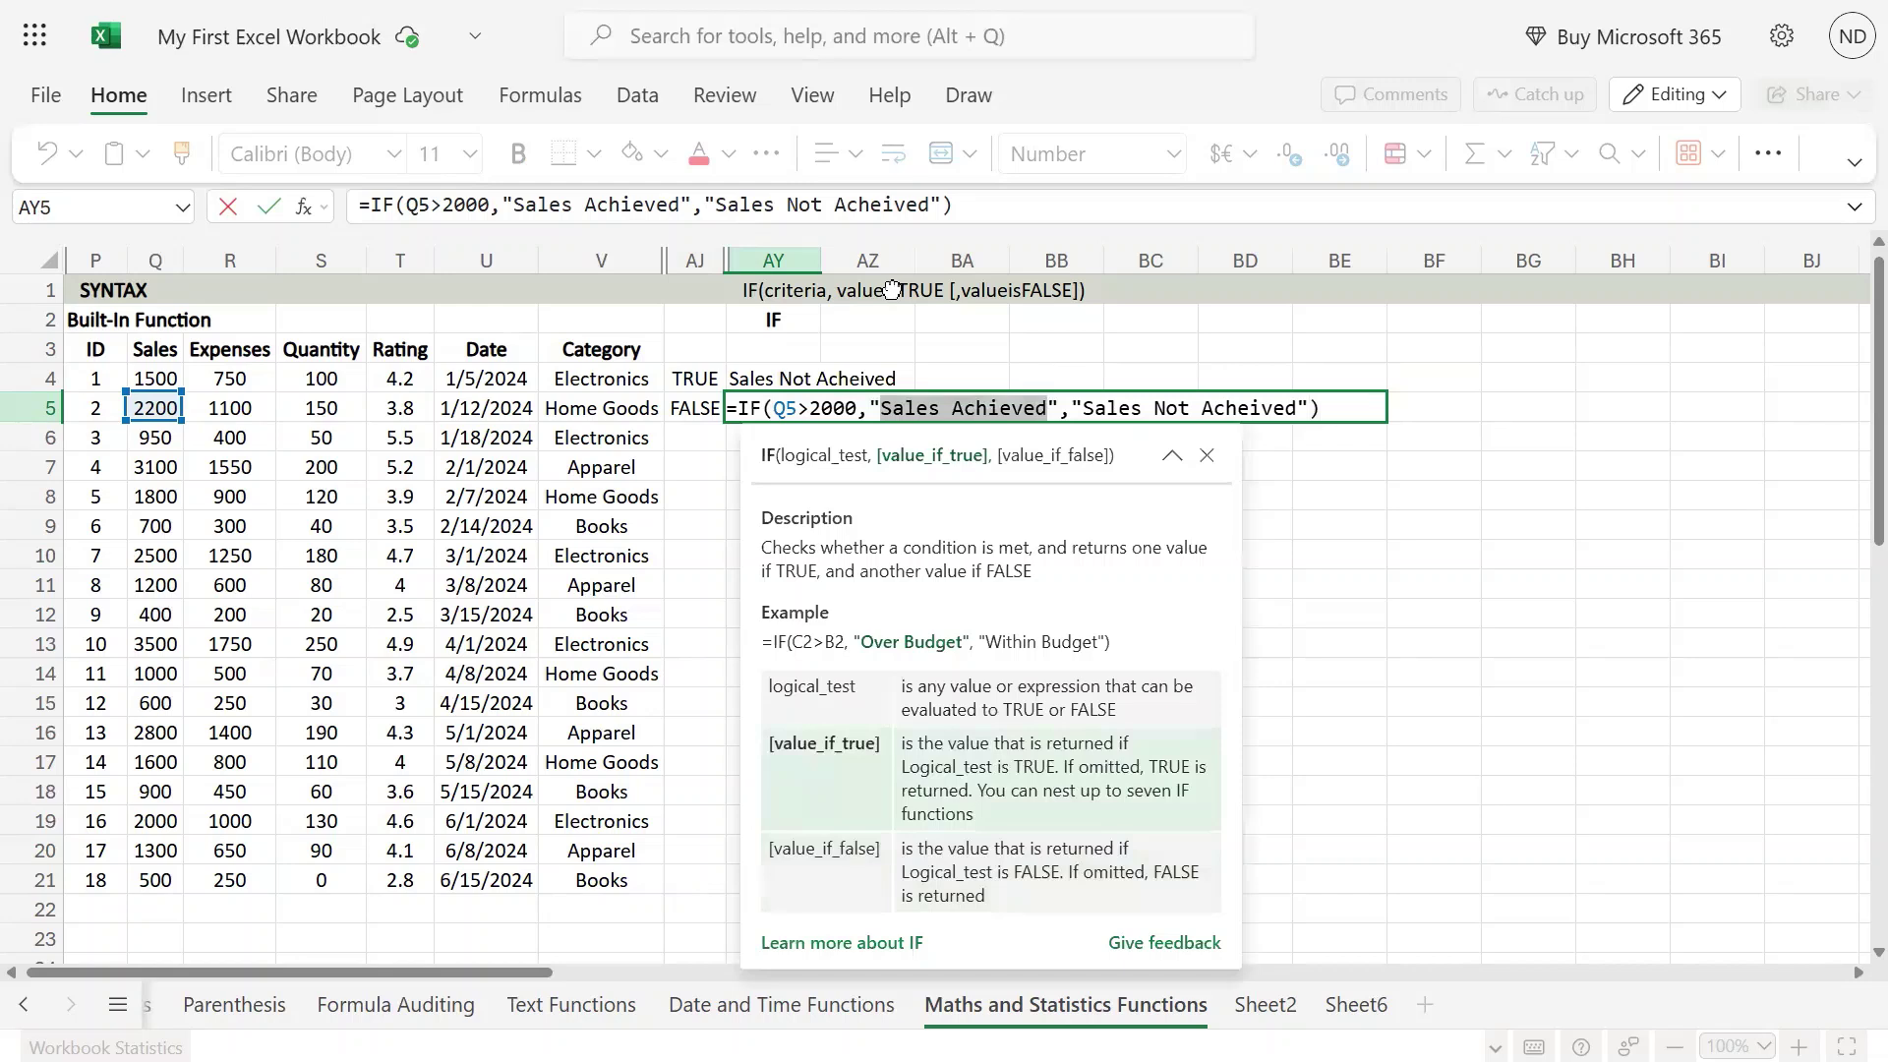
pyautogui.press('Escape')
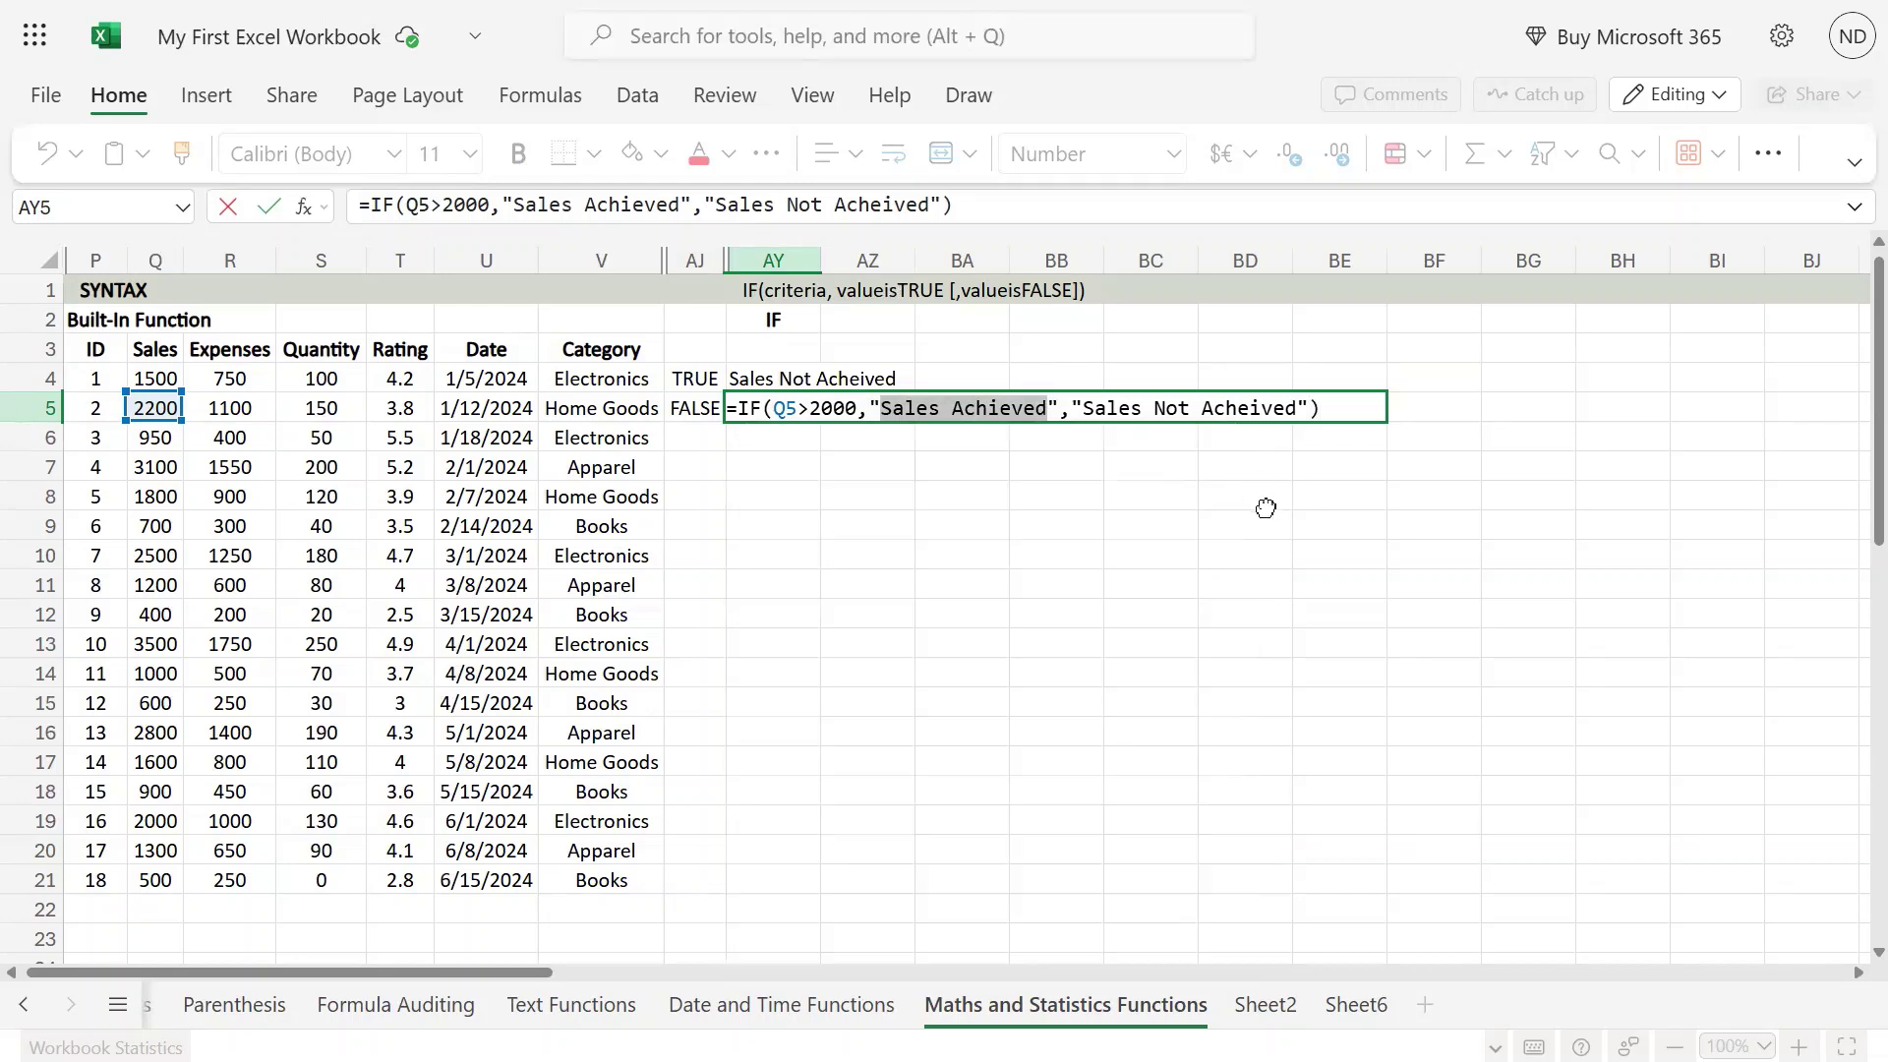
pyautogui.press('Escape')
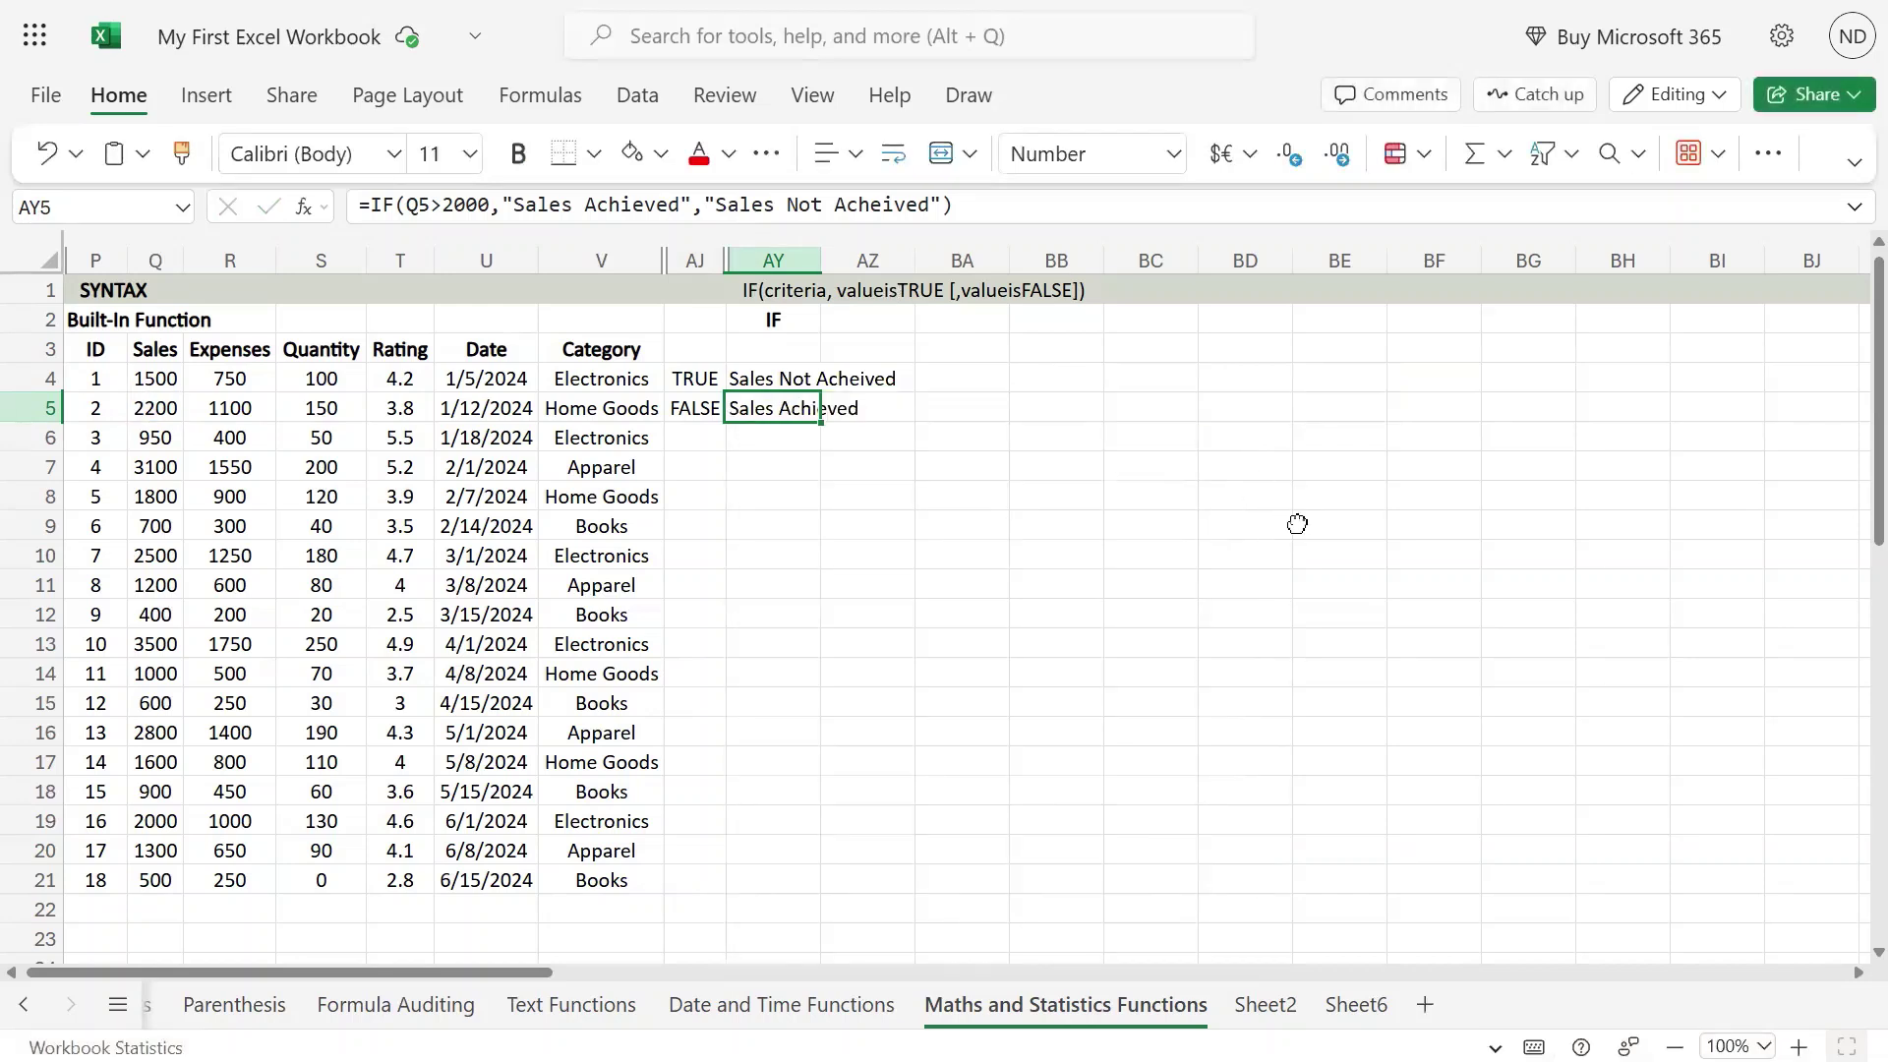
# - Compare the formula results in AY4 and AY5 with the IF syntax text in cell AY1
pyautogui.press('Up')
pyautogui.press('Down')
pyautogui.press('Down')
pyautogui.press('Down')
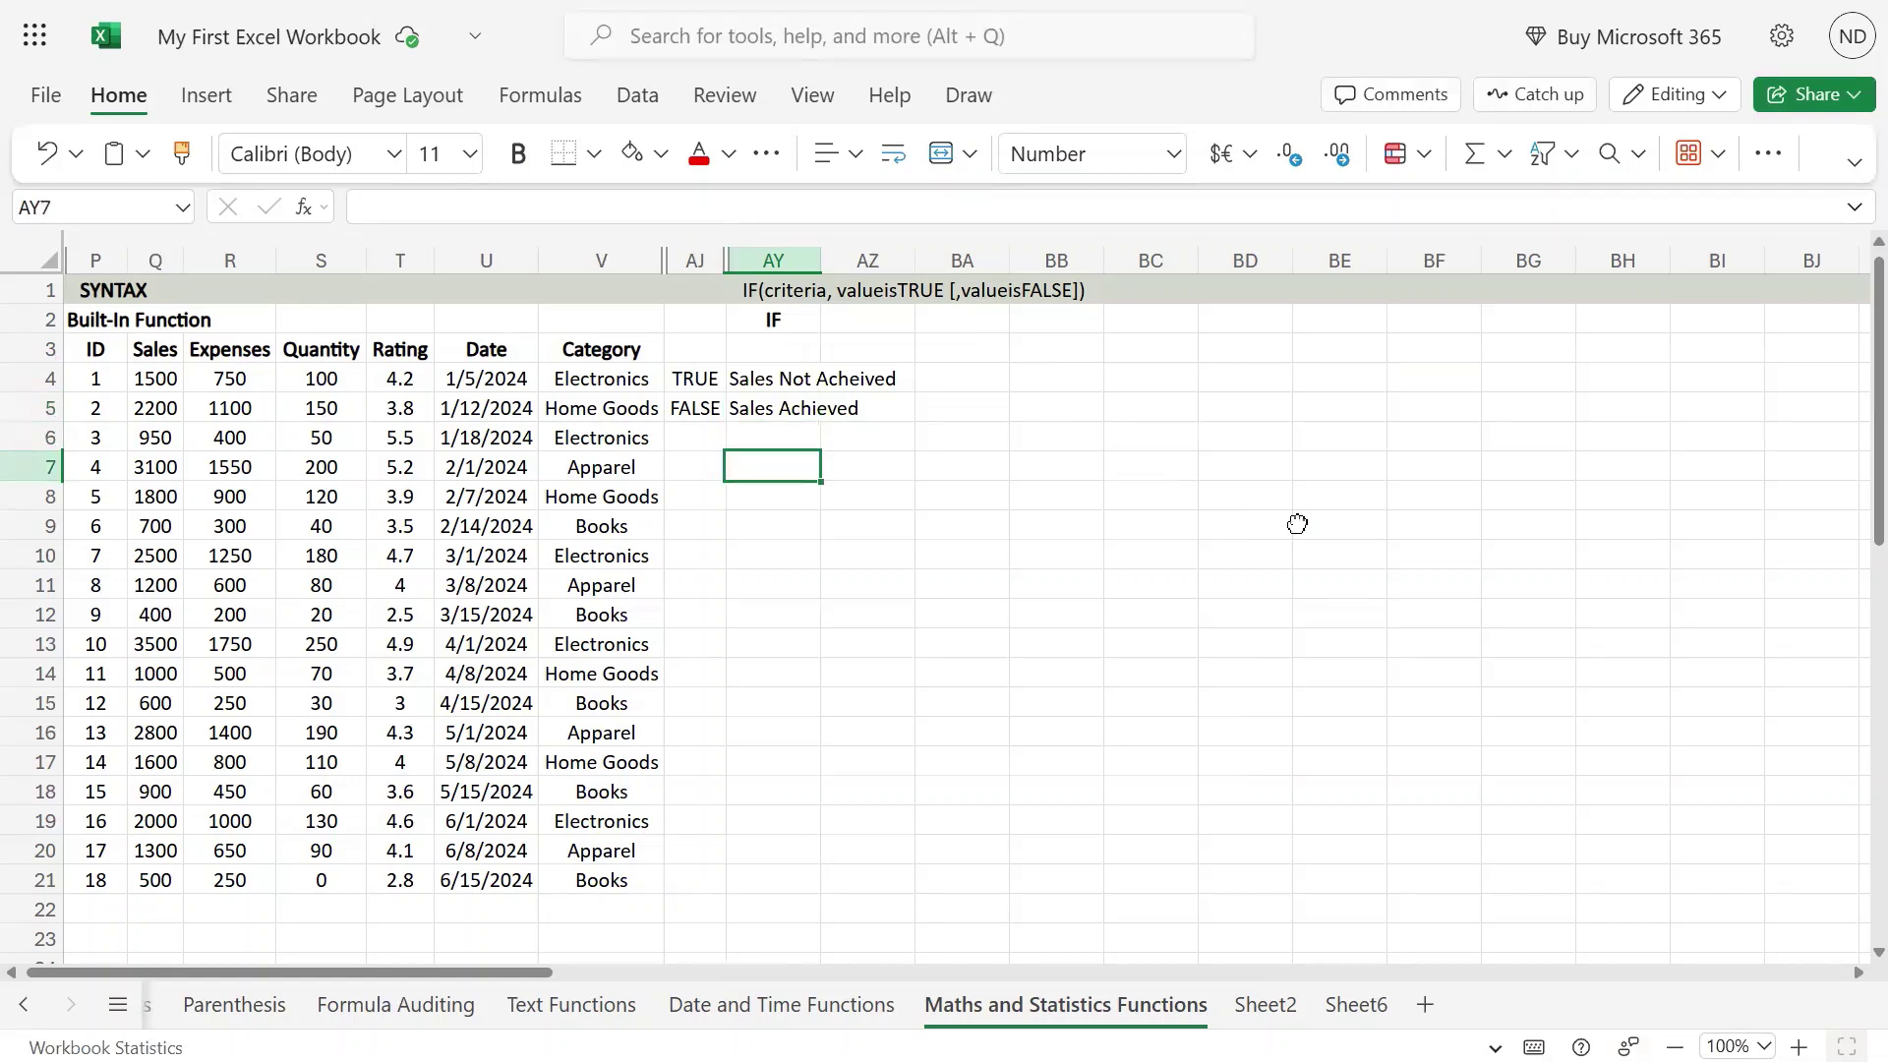
pyautogui.click(772, 294)
pyautogui.doubleClick(773, 292)
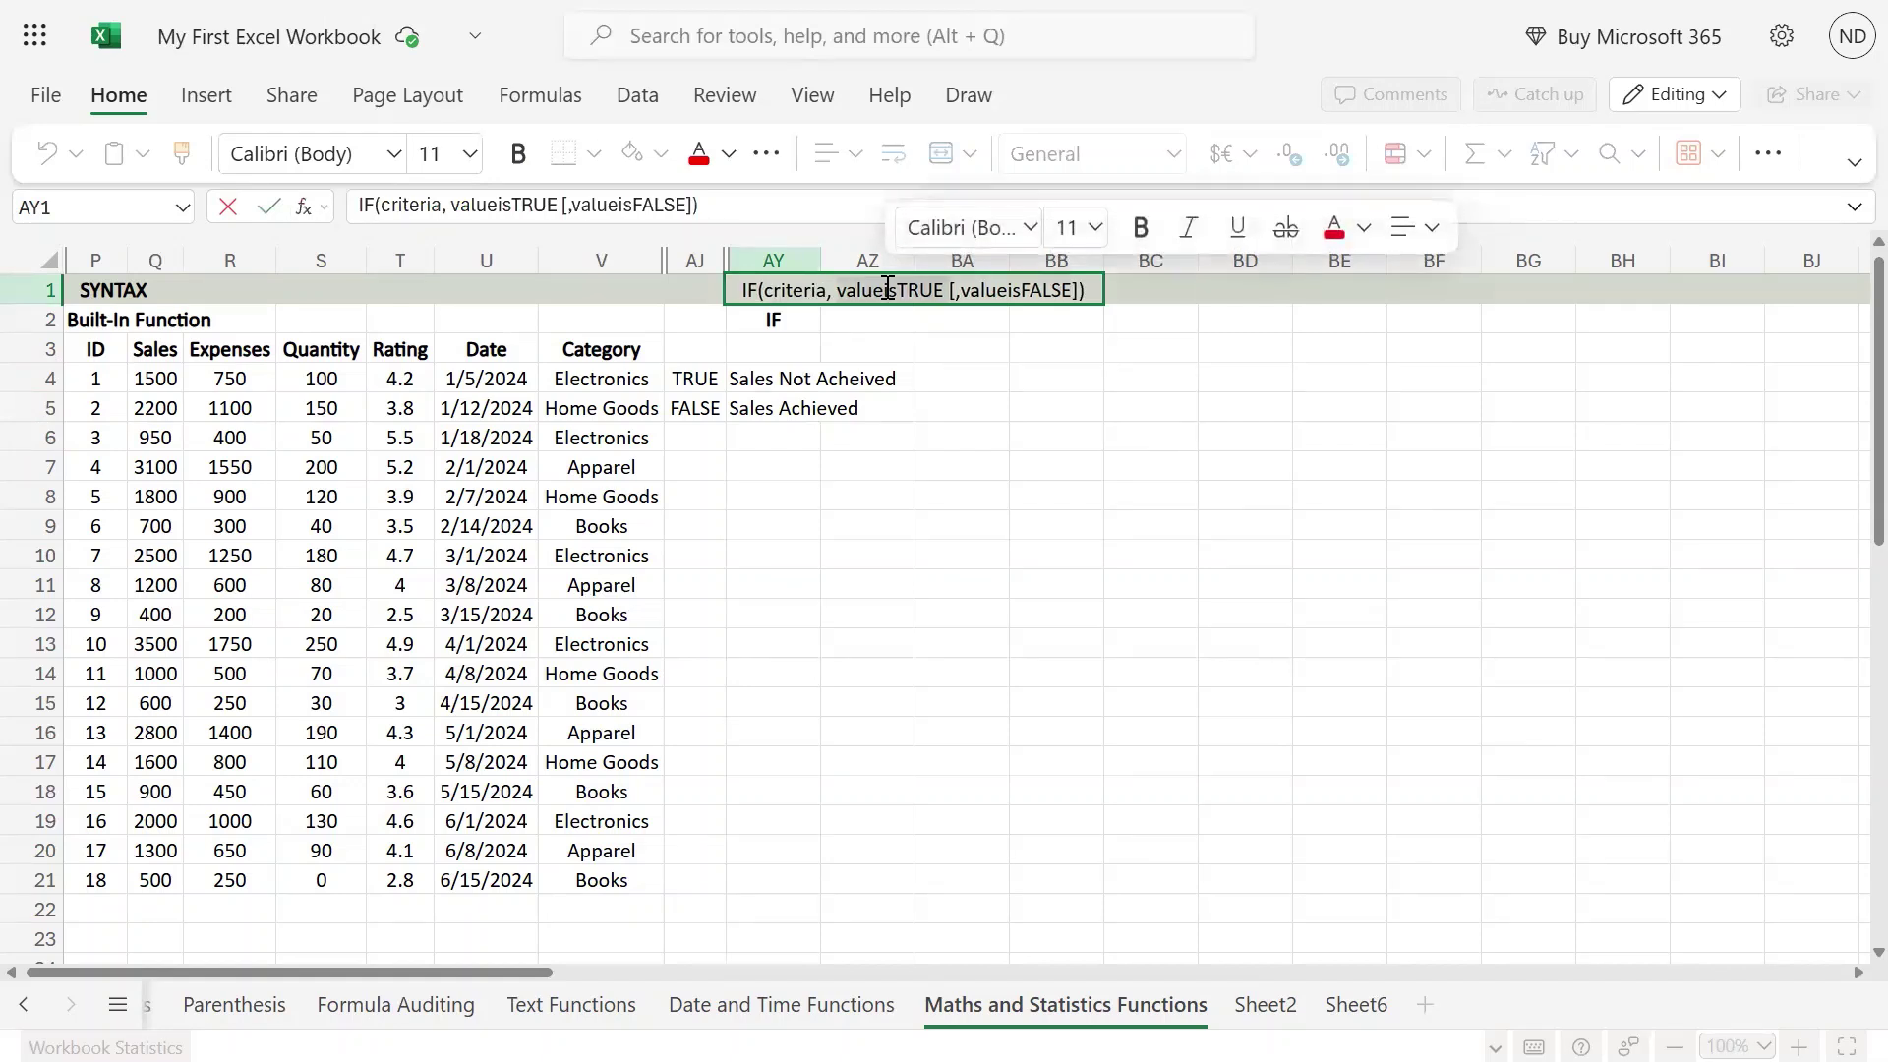
# - Remove the "Sales Not Acheived" false result from AY5's formula, making it =IF(Q5>2000,"Sales Achieved")
pyautogui.click(780, 404)
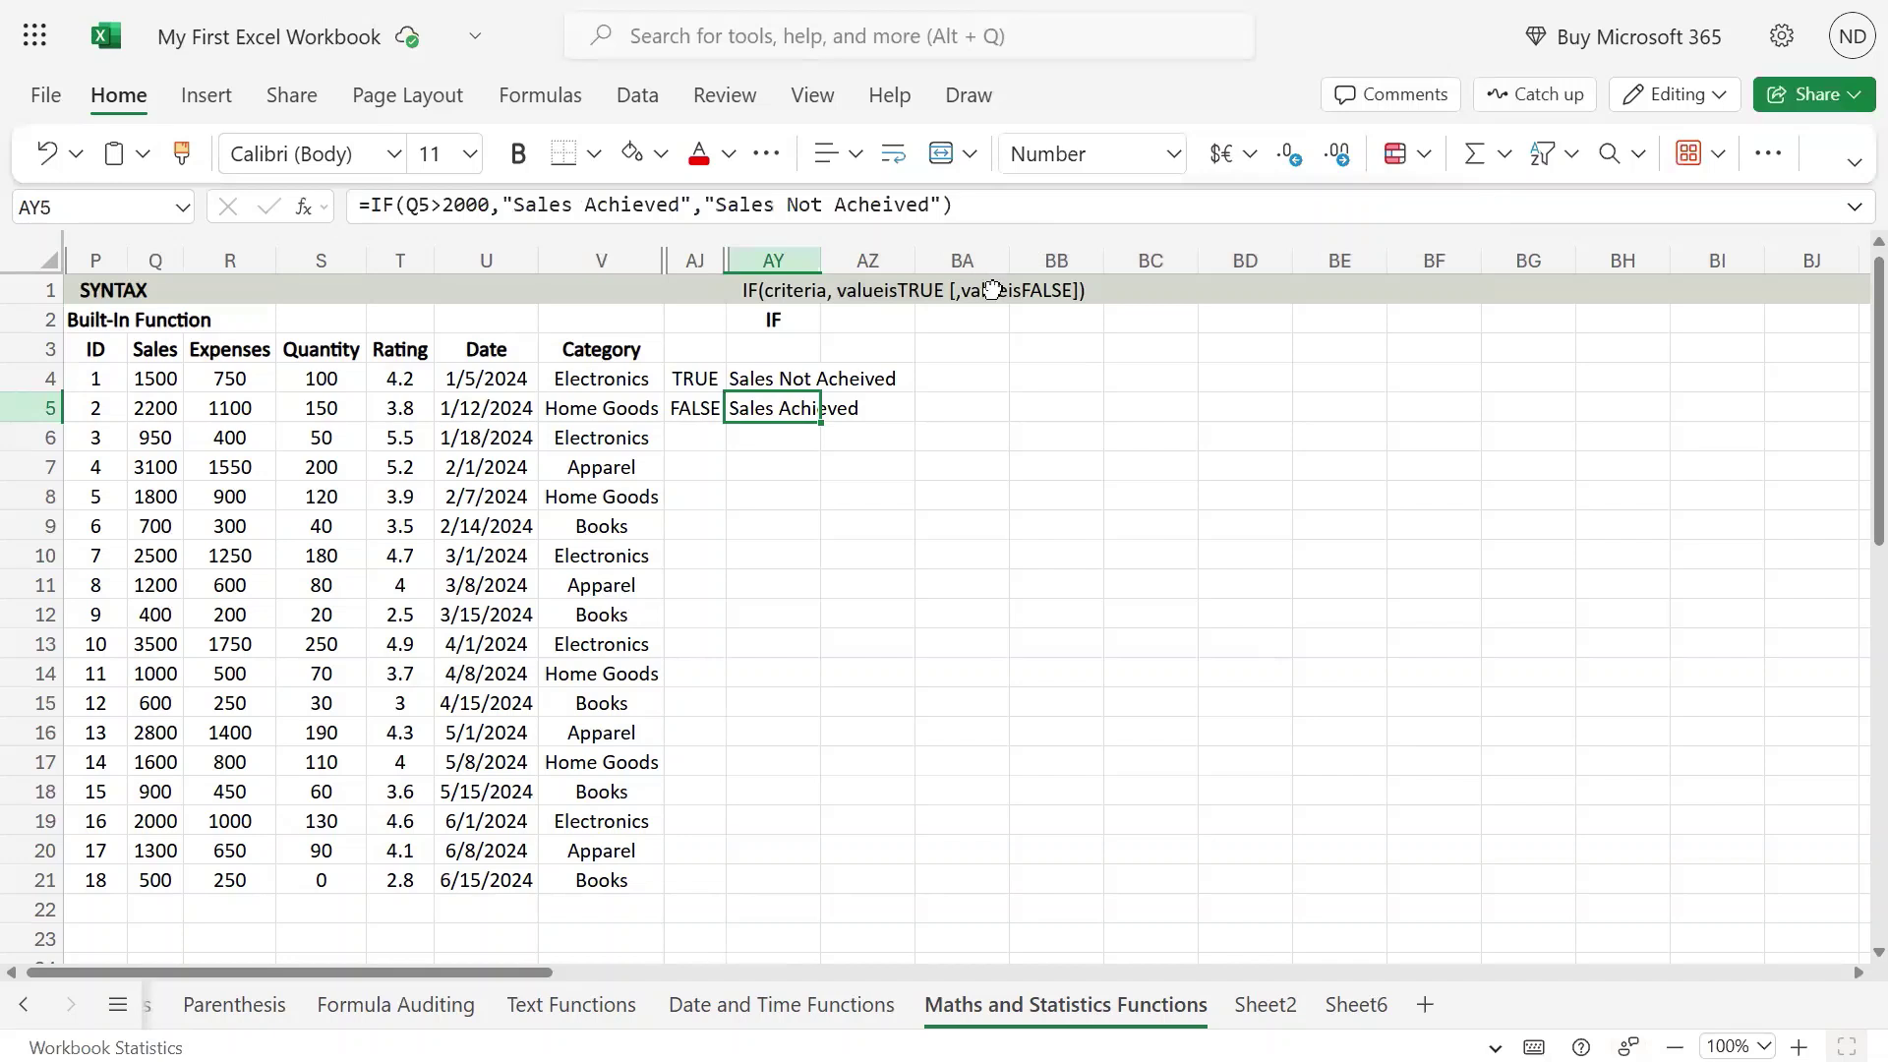
pyautogui.press('F2')
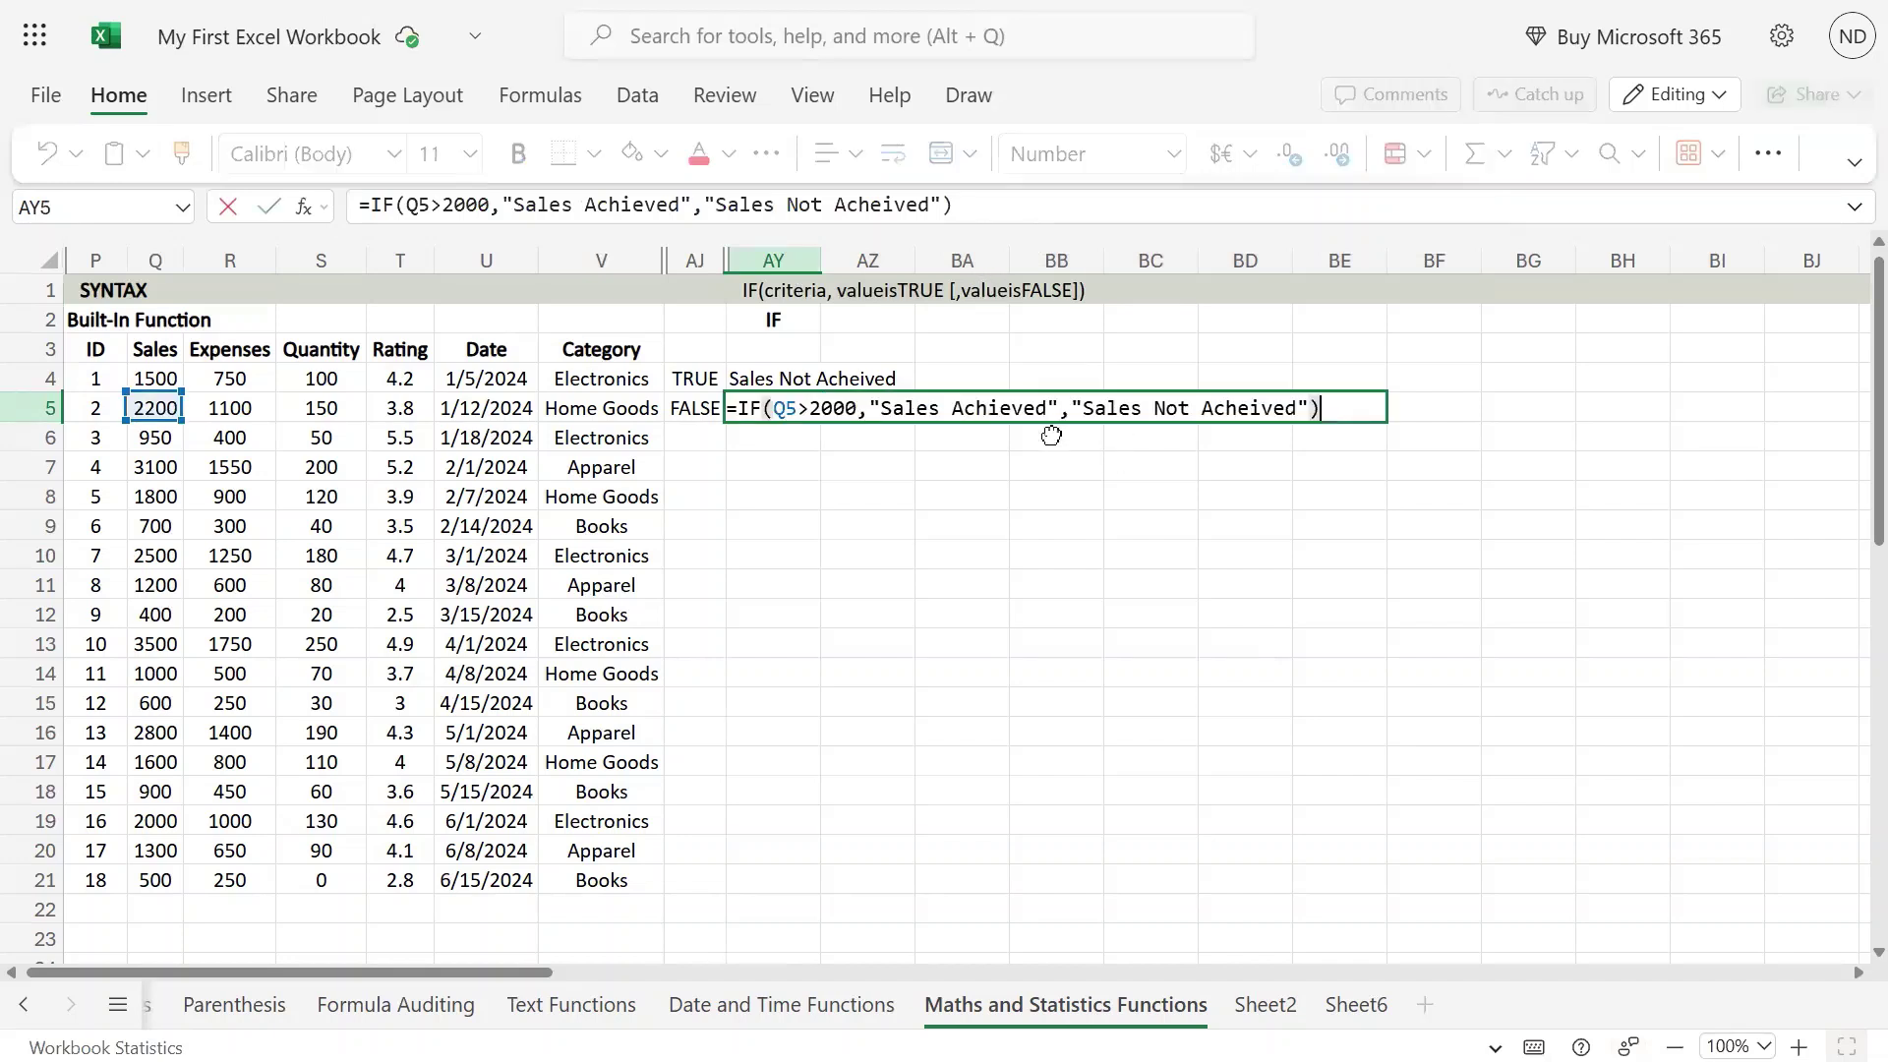
pyautogui.press('Left')
pyautogui.press('BackSpace')
pyautogui.press('BackSpace')
pyautogui.press('BackSpace')
pyautogui.press('BackSpace')
pyautogui.press('BackSpace')
pyautogui.press('BackSpace')
pyautogui.press('BackSpace')
pyautogui.press('BackSpace')
pyautogui.press('BackSpace')
pyautogui.press('BackSpace')
pyautogui.press('BackSpace')
pyautogui.press('BackSpace')
pyautogui.press('BackSpace')
pyautogui.press('BackSpace')
pyautogui.press('BackSpace')
pyautogui.press('BackSpace')
pyautogui.press('BackSpace')
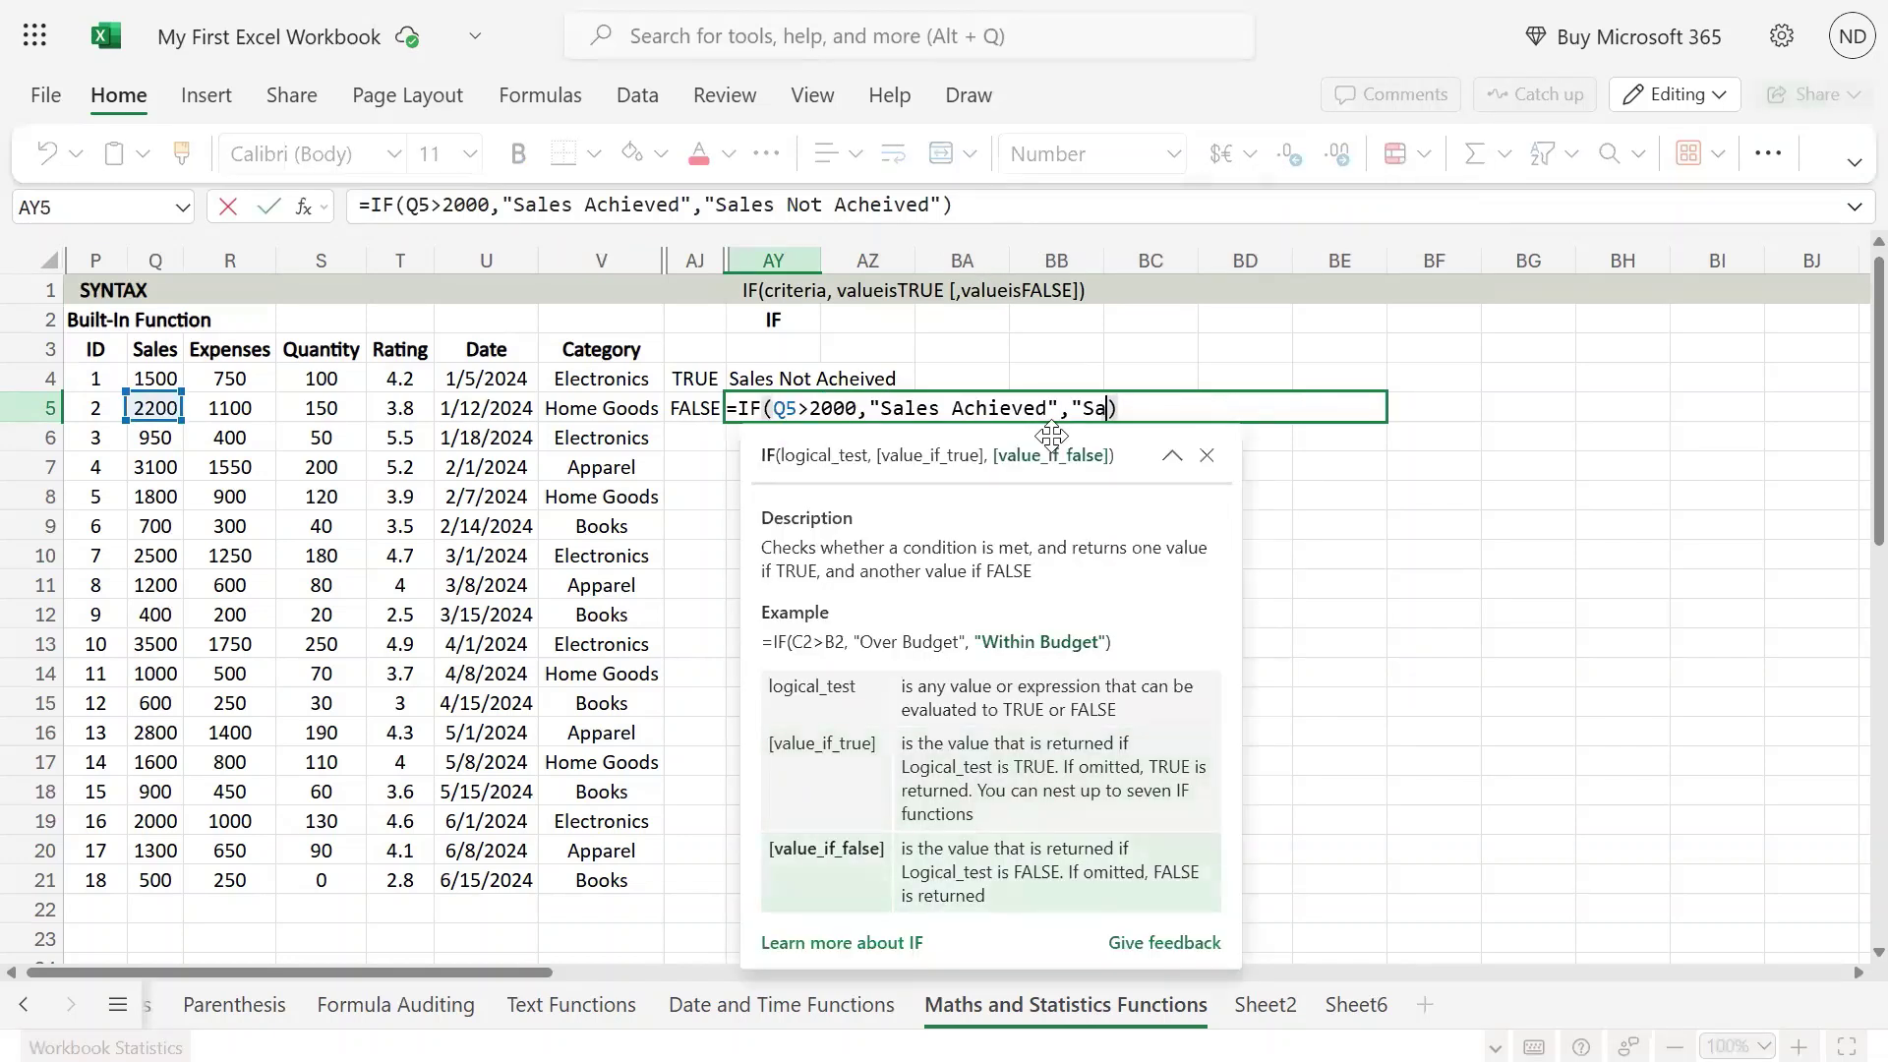
pyautogui.press('BackSpace')
pyautogui.press('BackSpace')
pyautogui.press('BackSpace')
pyautogui.press('BackSpace')
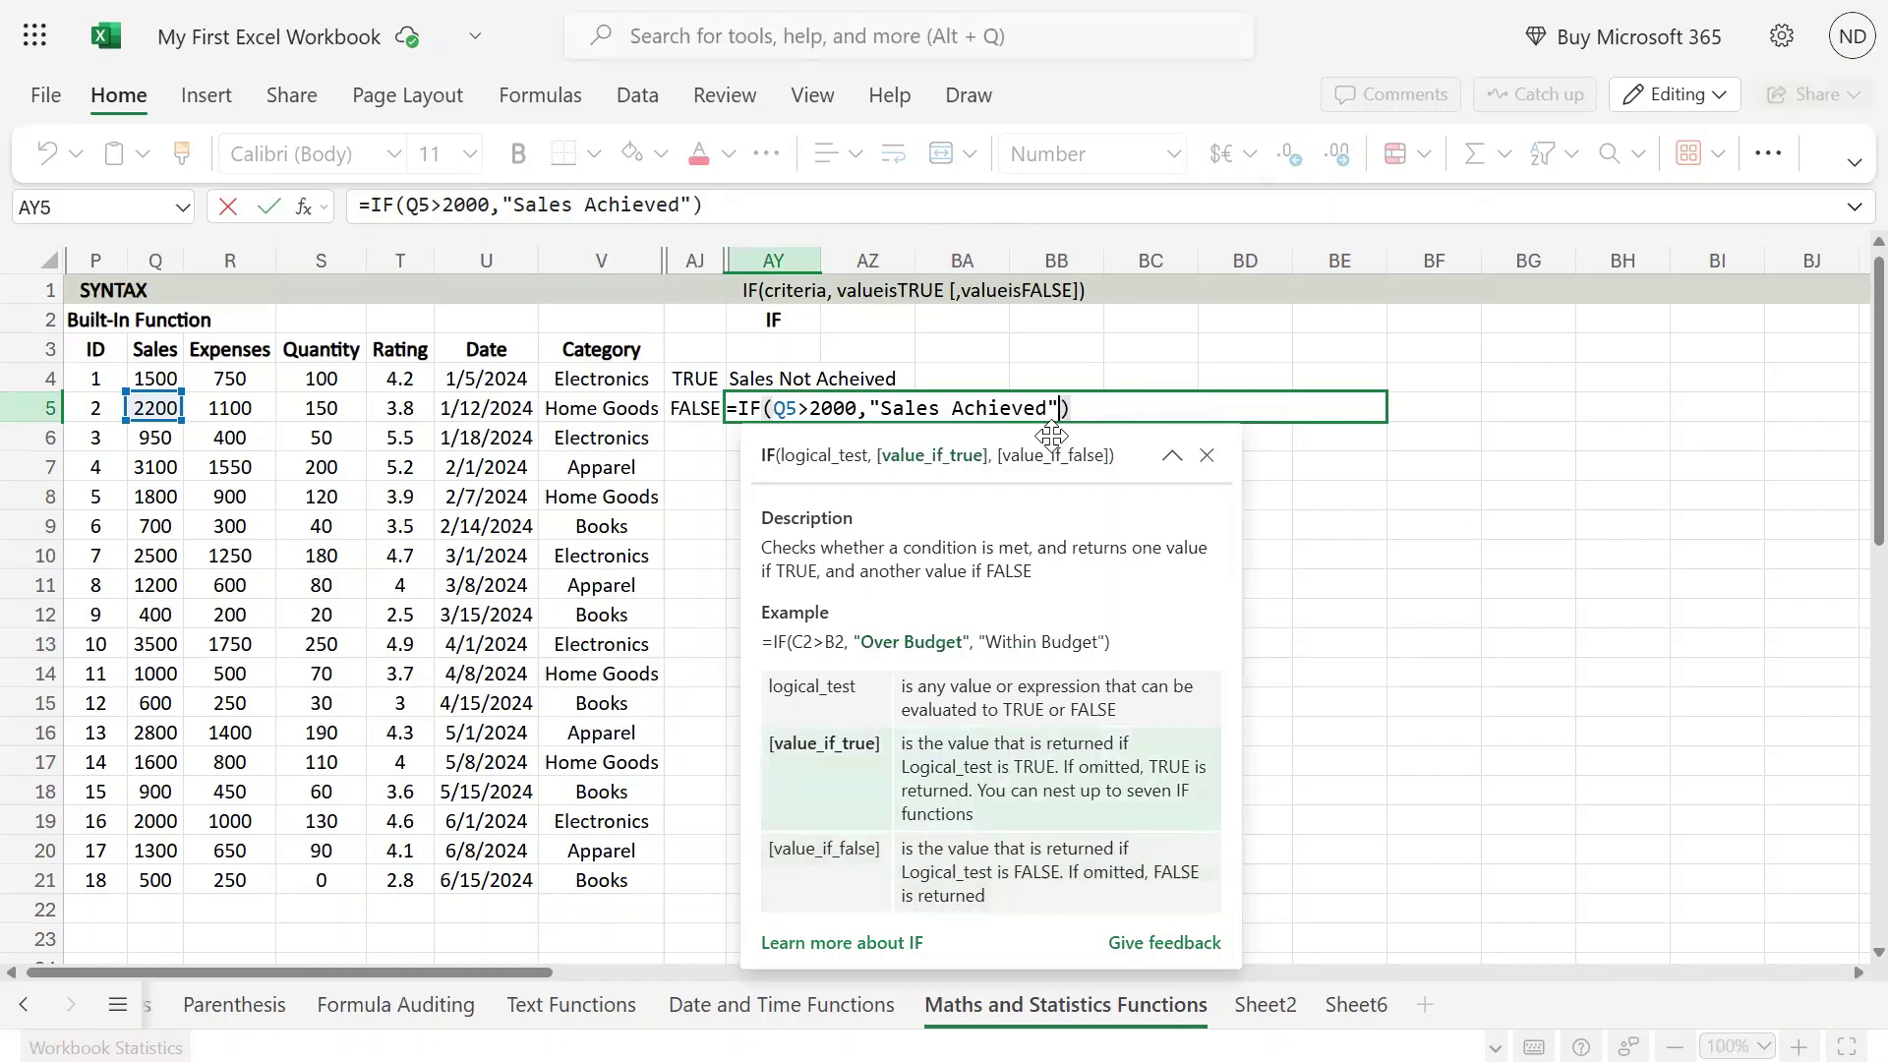
pyautogui.press('Return')
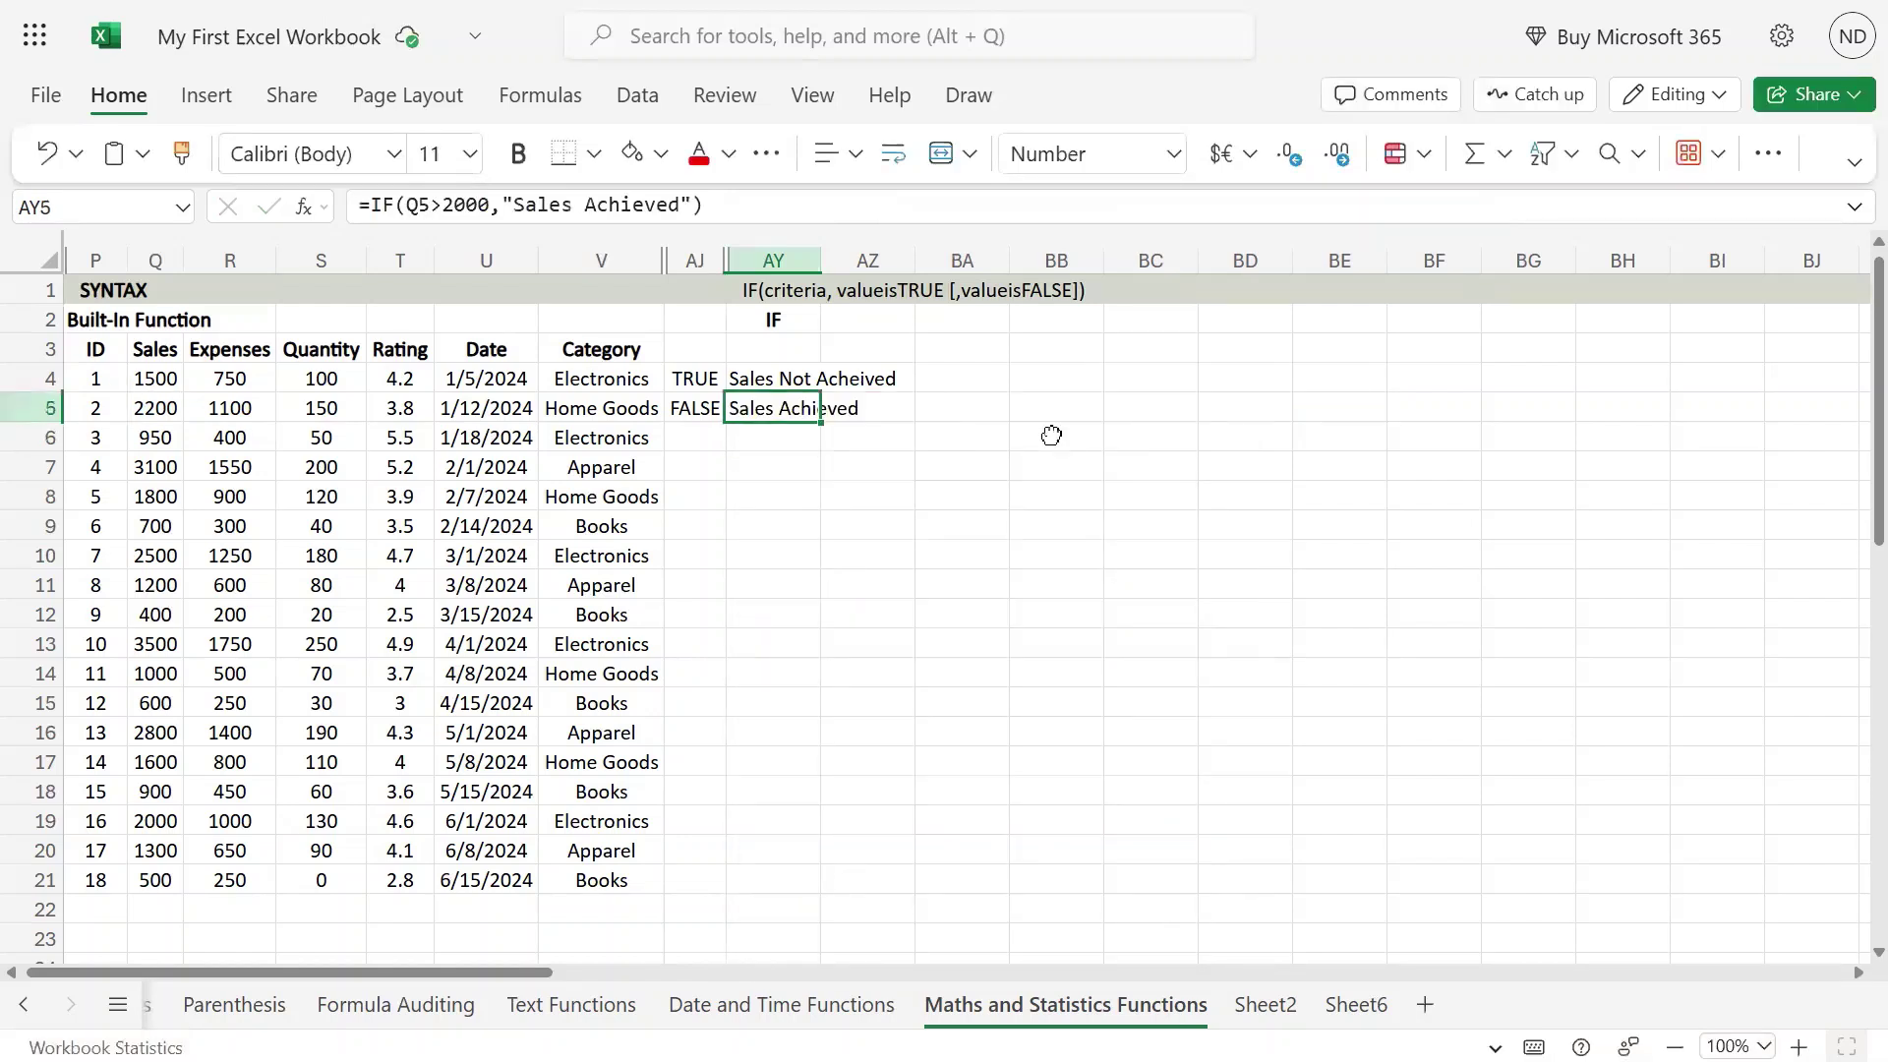
# - Copy the shortened IF formula from cell AY5 into cell AY4
pyautogui.hotkey('ctrl', 'c')
pyautogui.press('Up')
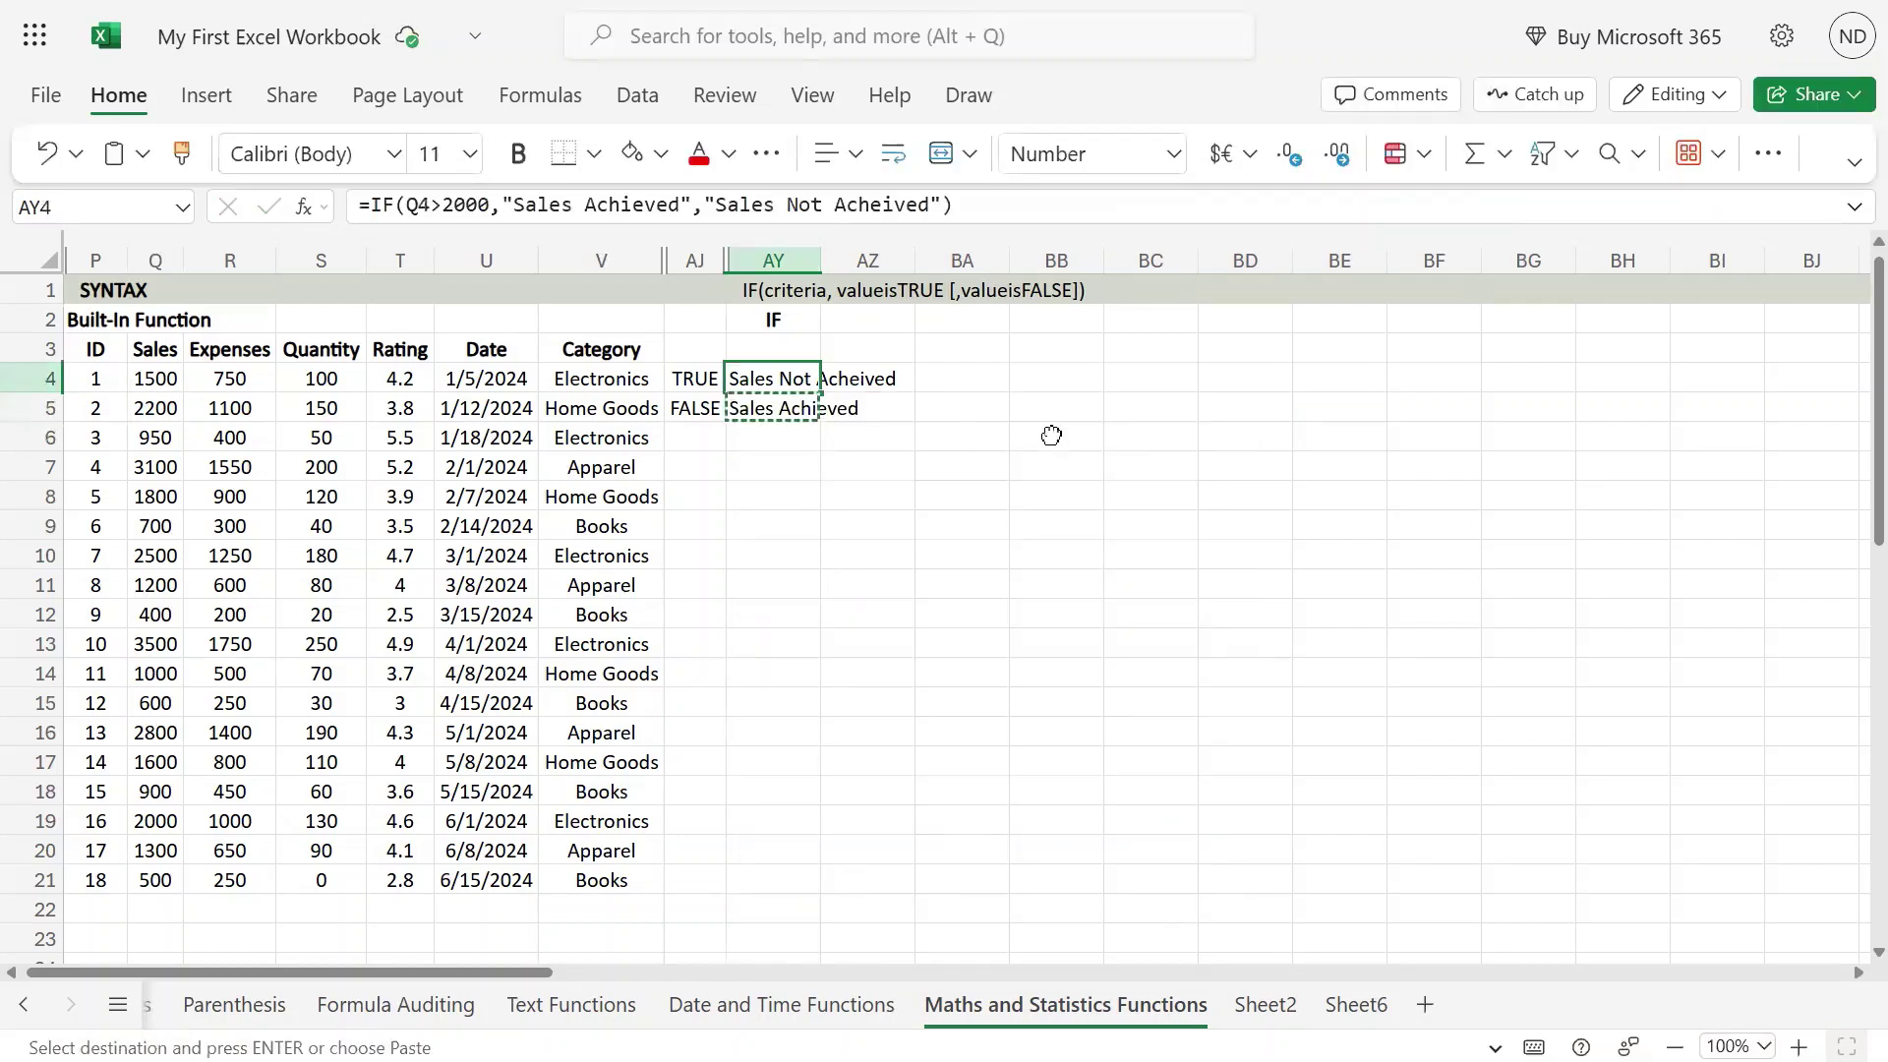
pyautogui.hotkey('ctrl', 'v')
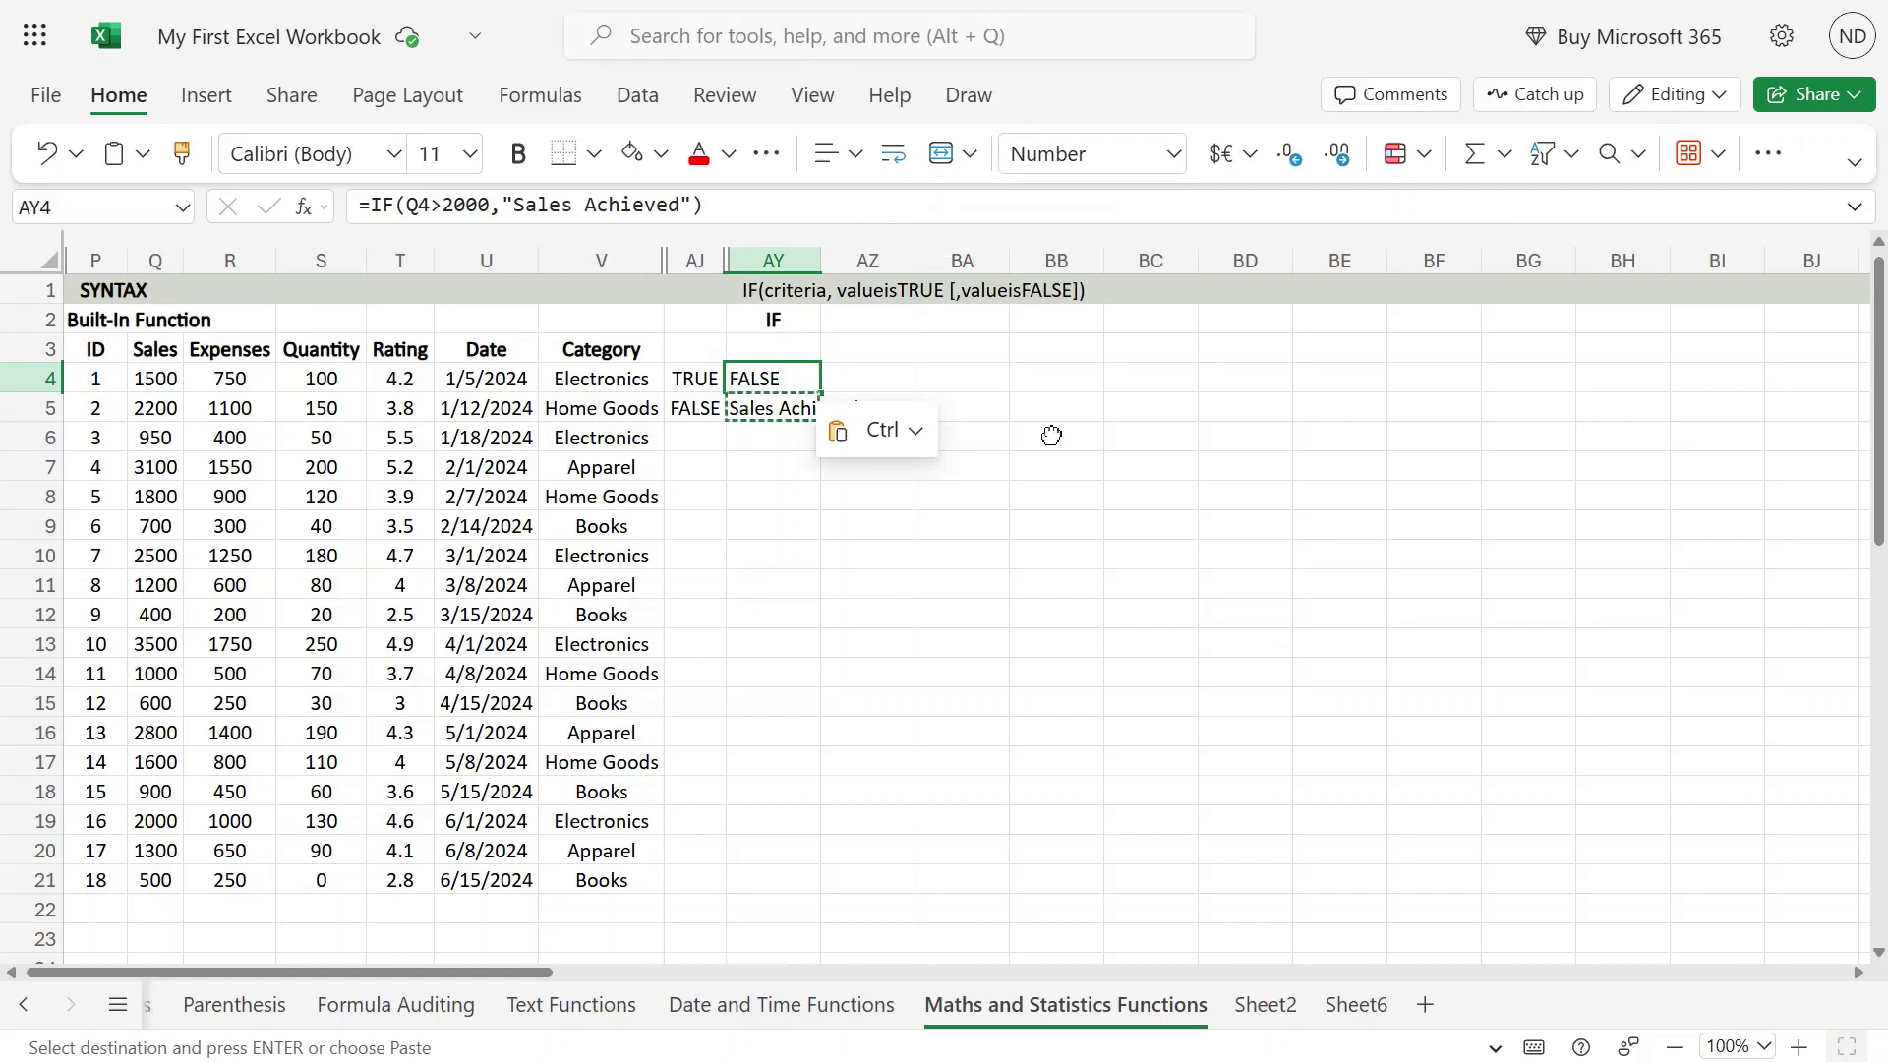
pyautogui.press('Left')
pyautogui.press('Right')
# - Examine the "Sales Achieved" argument in AY4's shortened IF formula without changing it
pyautogui.press('F2')
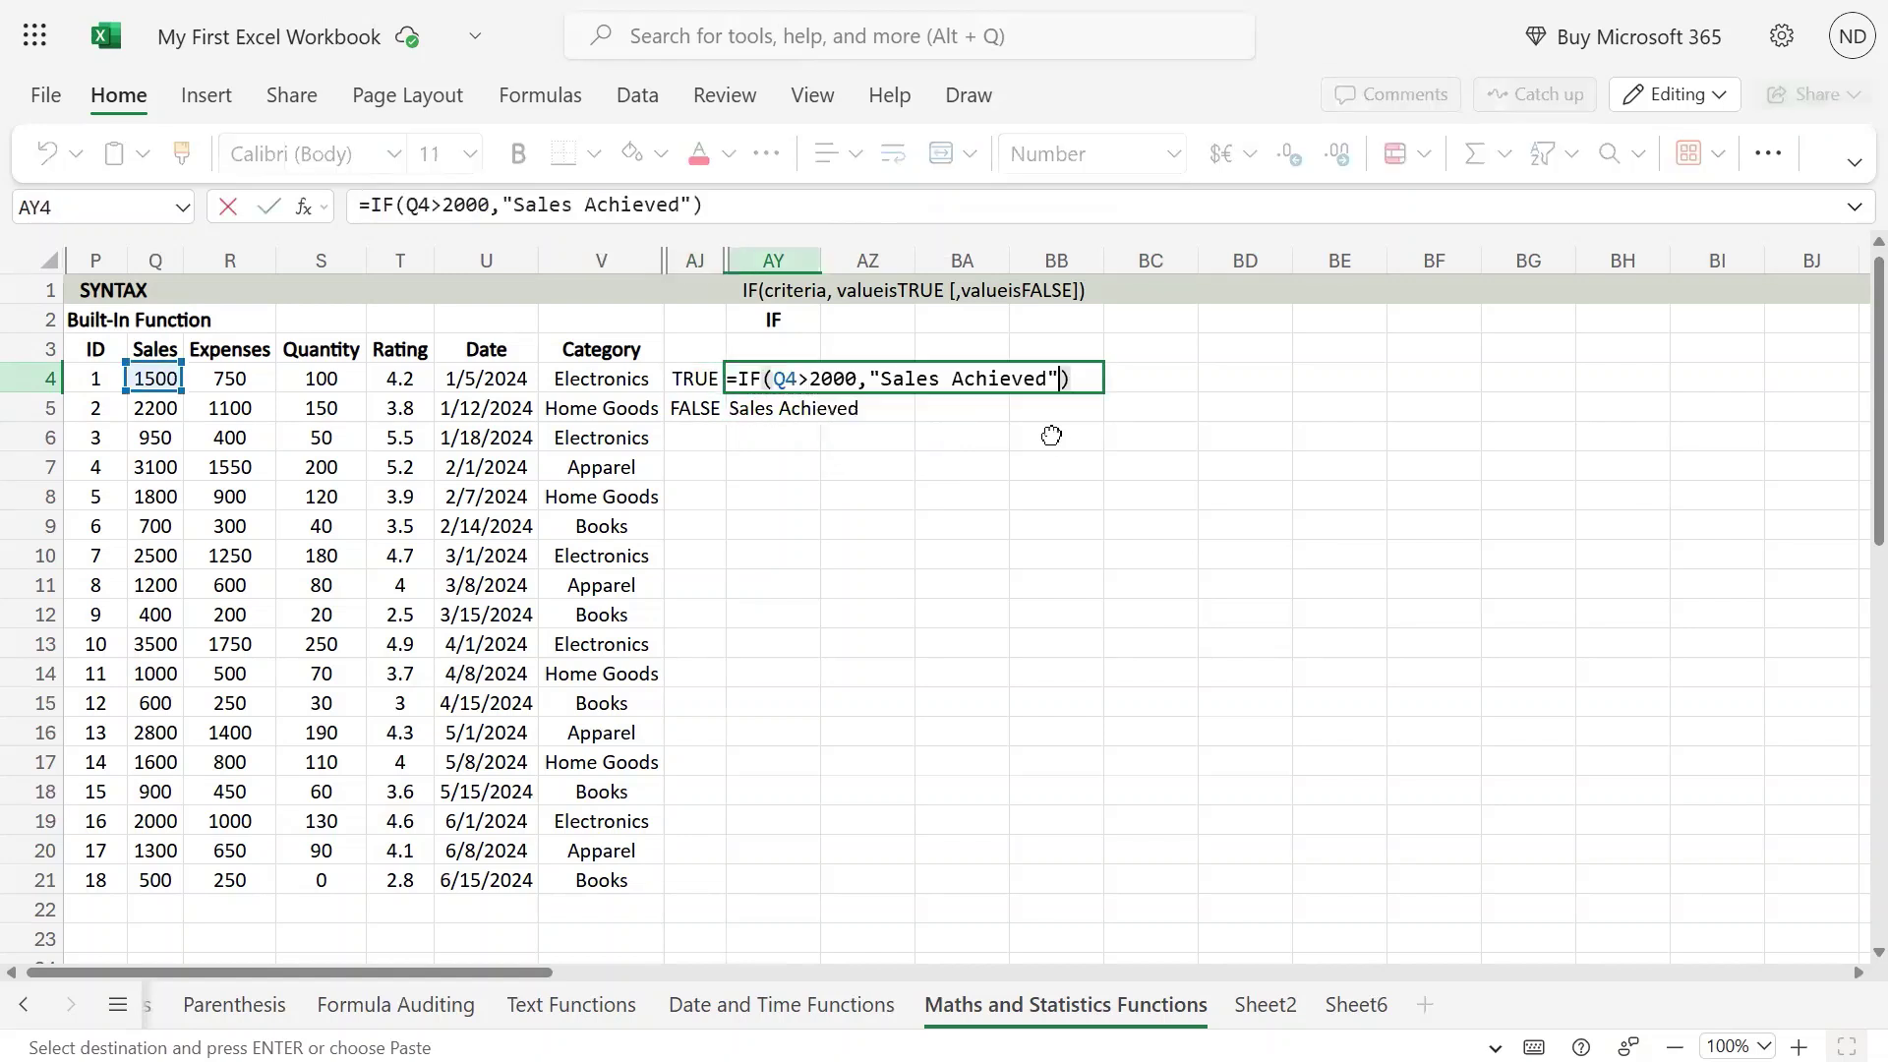
pyautogui.hotkey('shift', 'Left')
pyautogui.hotkey('shift', 'Left')
pyautogui.hotkey('shift', 'Left')
pyautogui.hotkey('shift', 'Left')
pyautogui.hotkey('shift', 'Left')
pyautogui.hotkey('shift', 'Left')
pyautogui.hotkey('shift', 'Left')
pyautogui.hotkey('shift', 'Left')
pyautogui.hotkey('shift', 'Left')
pyautogui.hotkey('shift', 'Left')
pyautogui.hotkey('shift', 'Left')
pyautogui.hotkey('shift', 'Left')
pyautogui.hotkey('shift', 'Left')
pyautogui.hotkey('shift', 'Left')
pyautogui.hotkey('shift', 'Left')
pyautogui.hotkey('shift', 'Left')
pyautogui.hotkey('shift', 'Right')
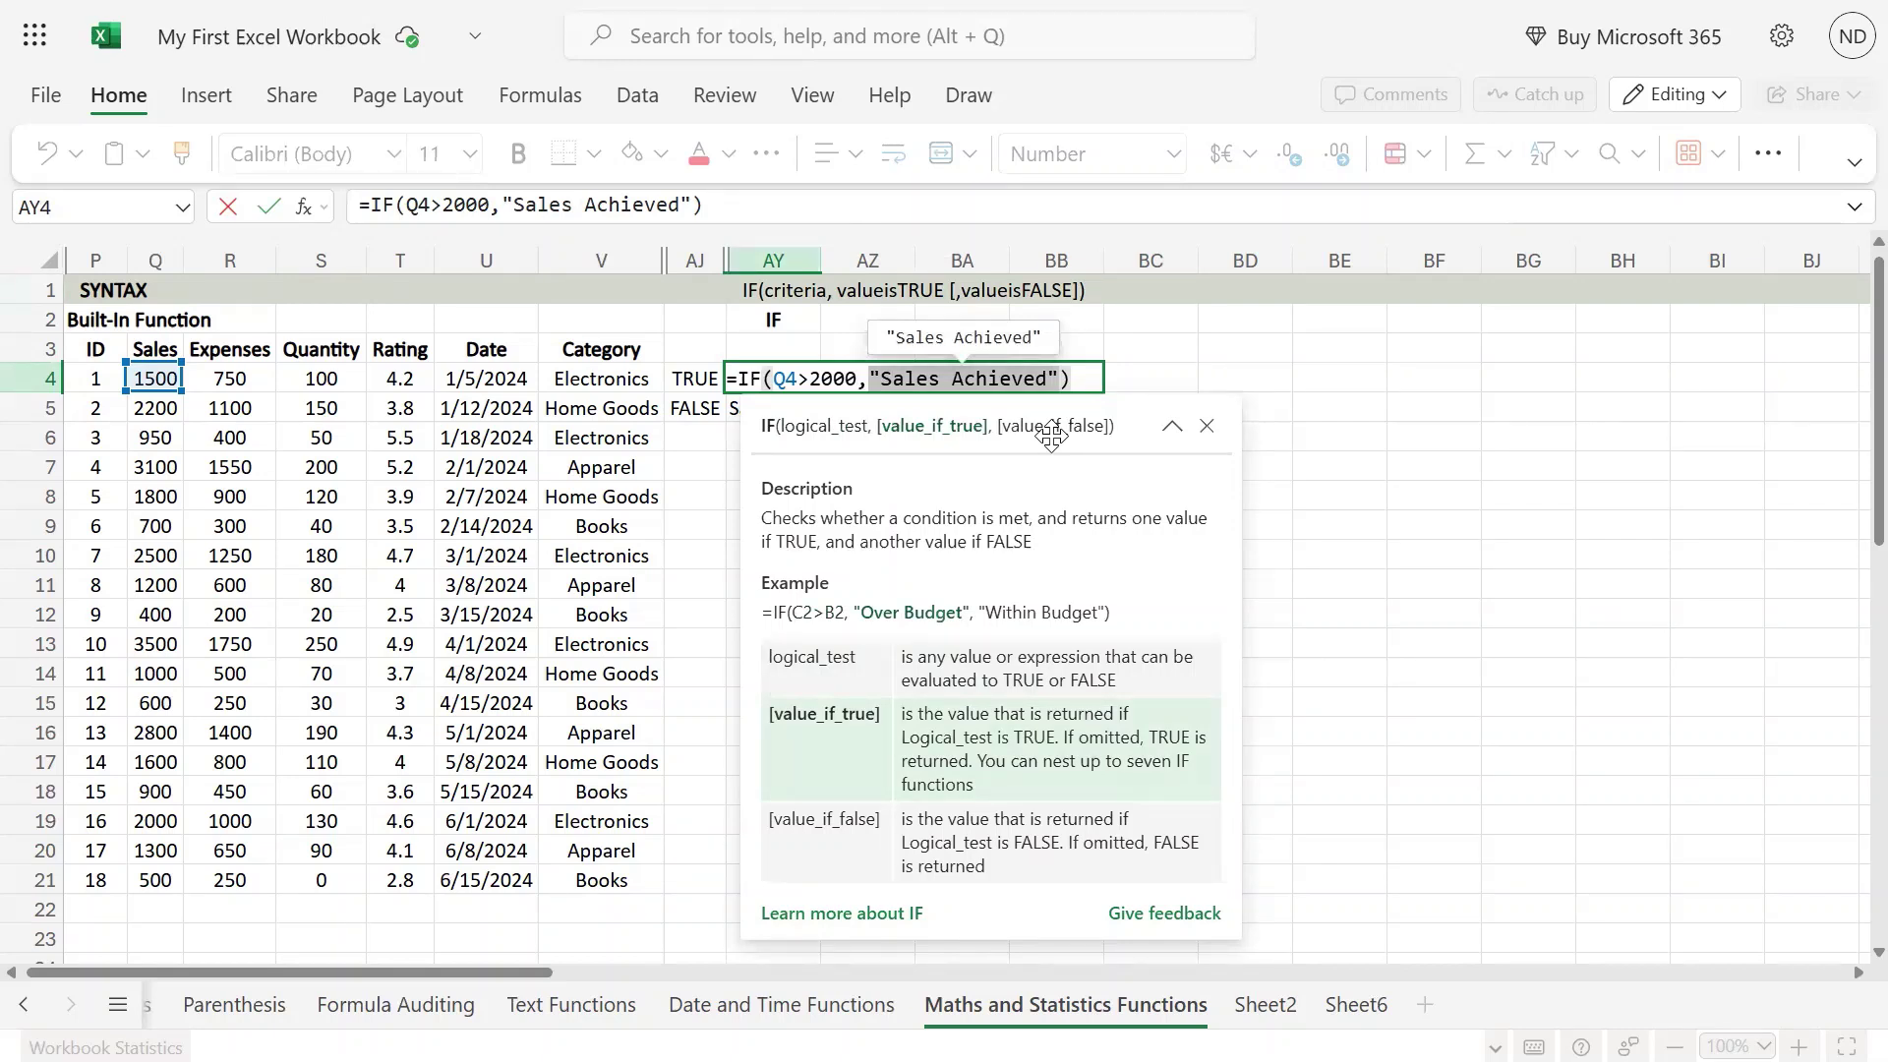
pyautogui.press('Right')
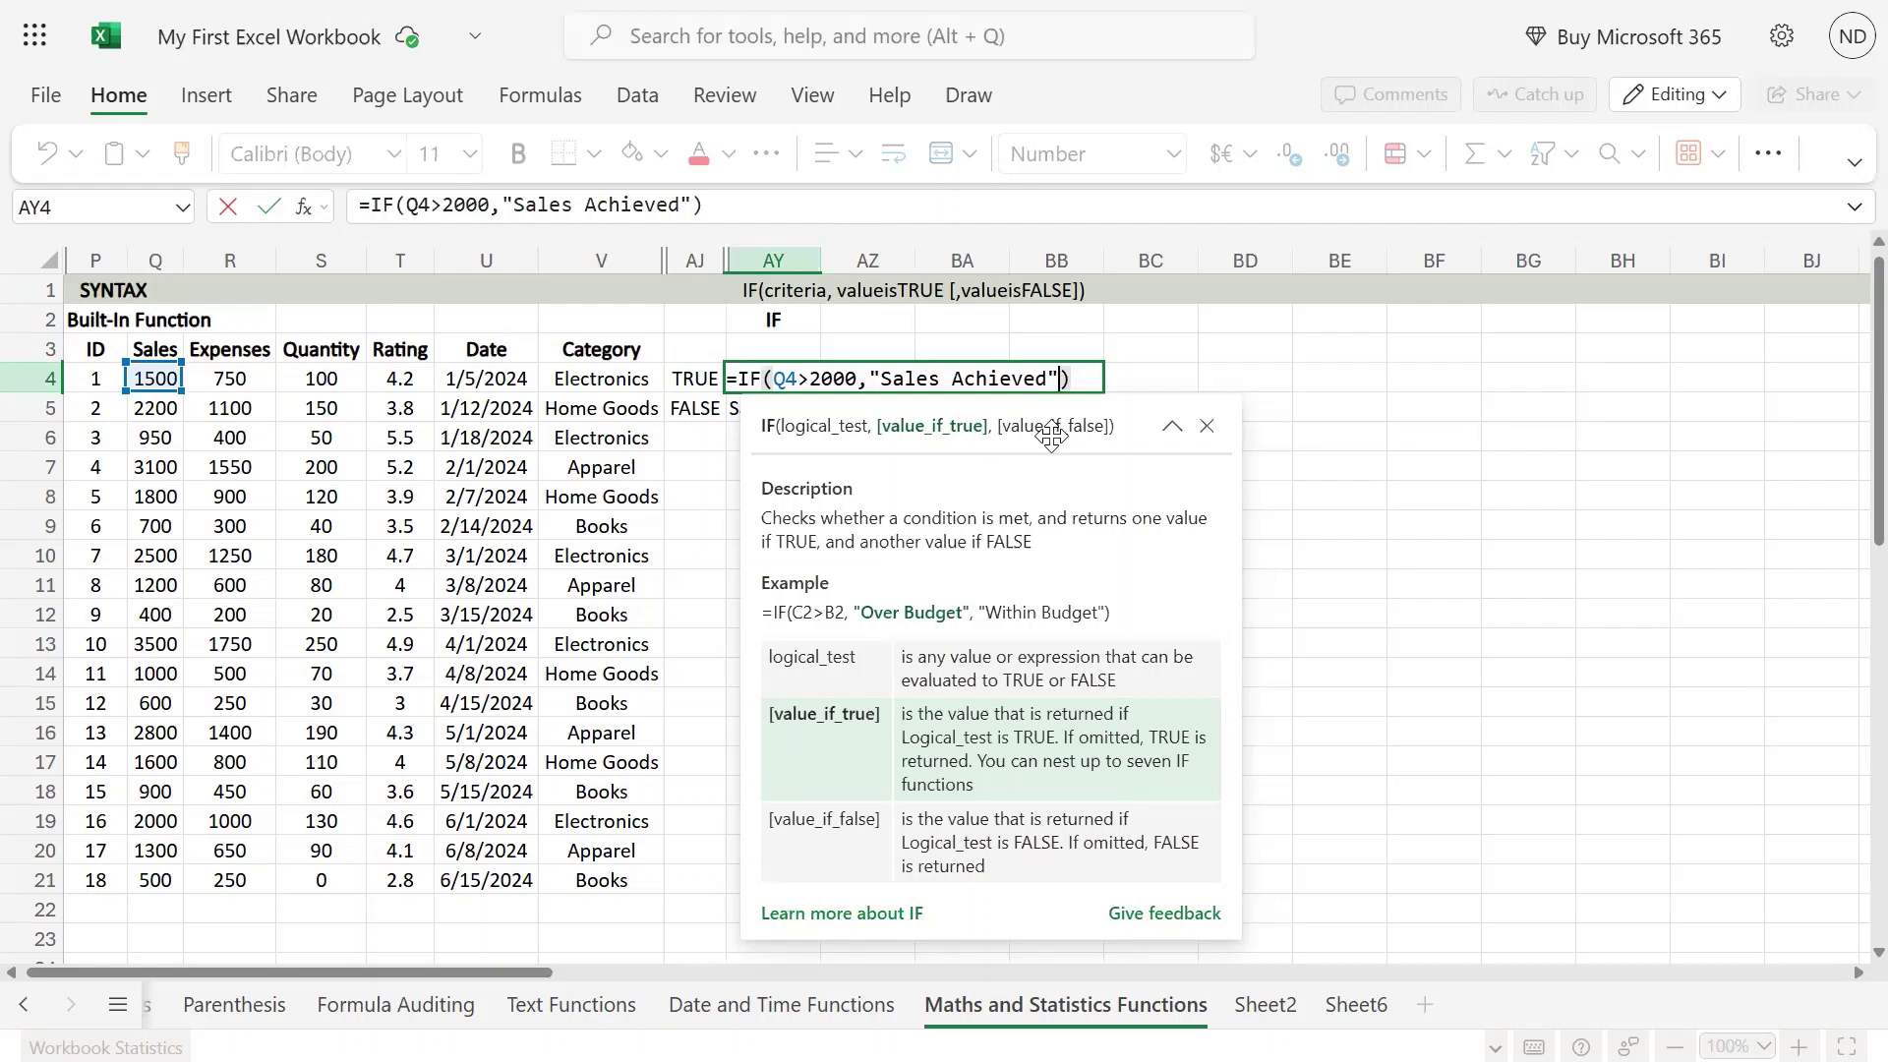
pyautogui.press('Return')
pyautogui.press('Up')
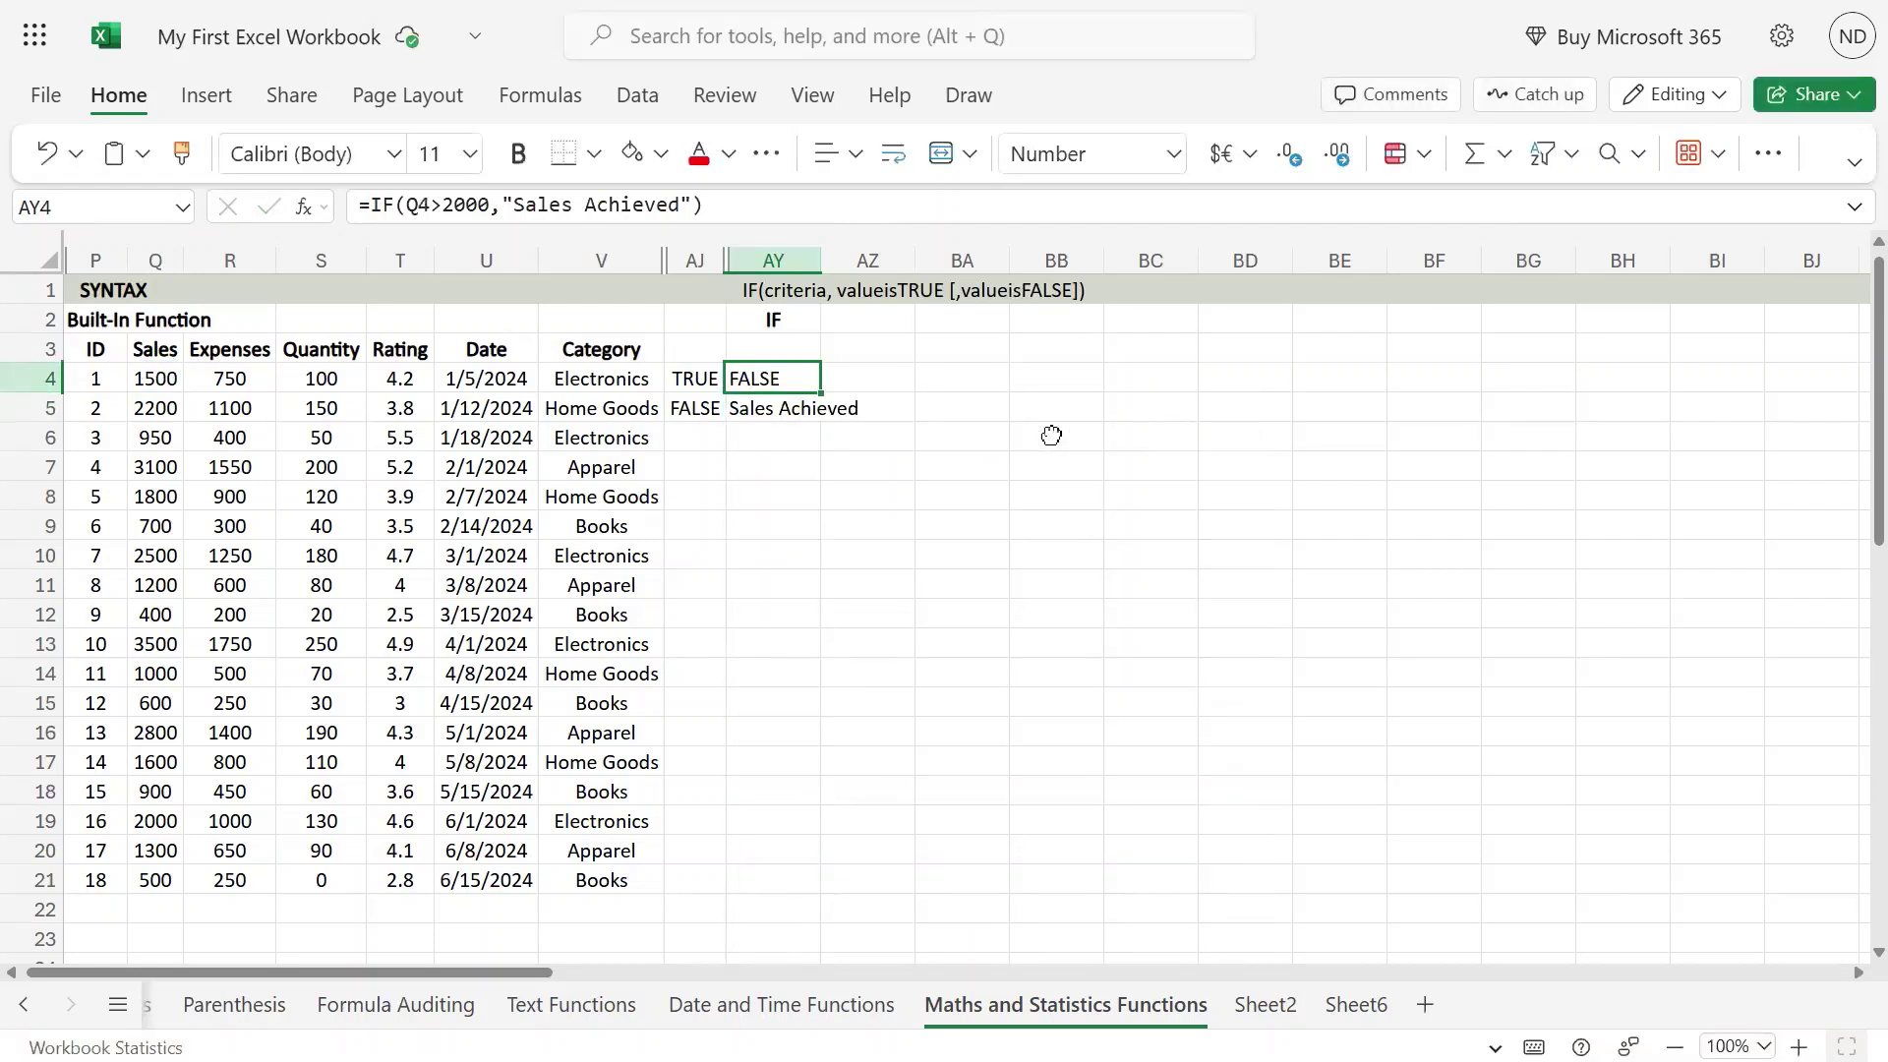
# - Change AY5's formula to =IF(Q5>2000,,), leaving both the true and false results empty
pyautogui.moveTo(944, 4)
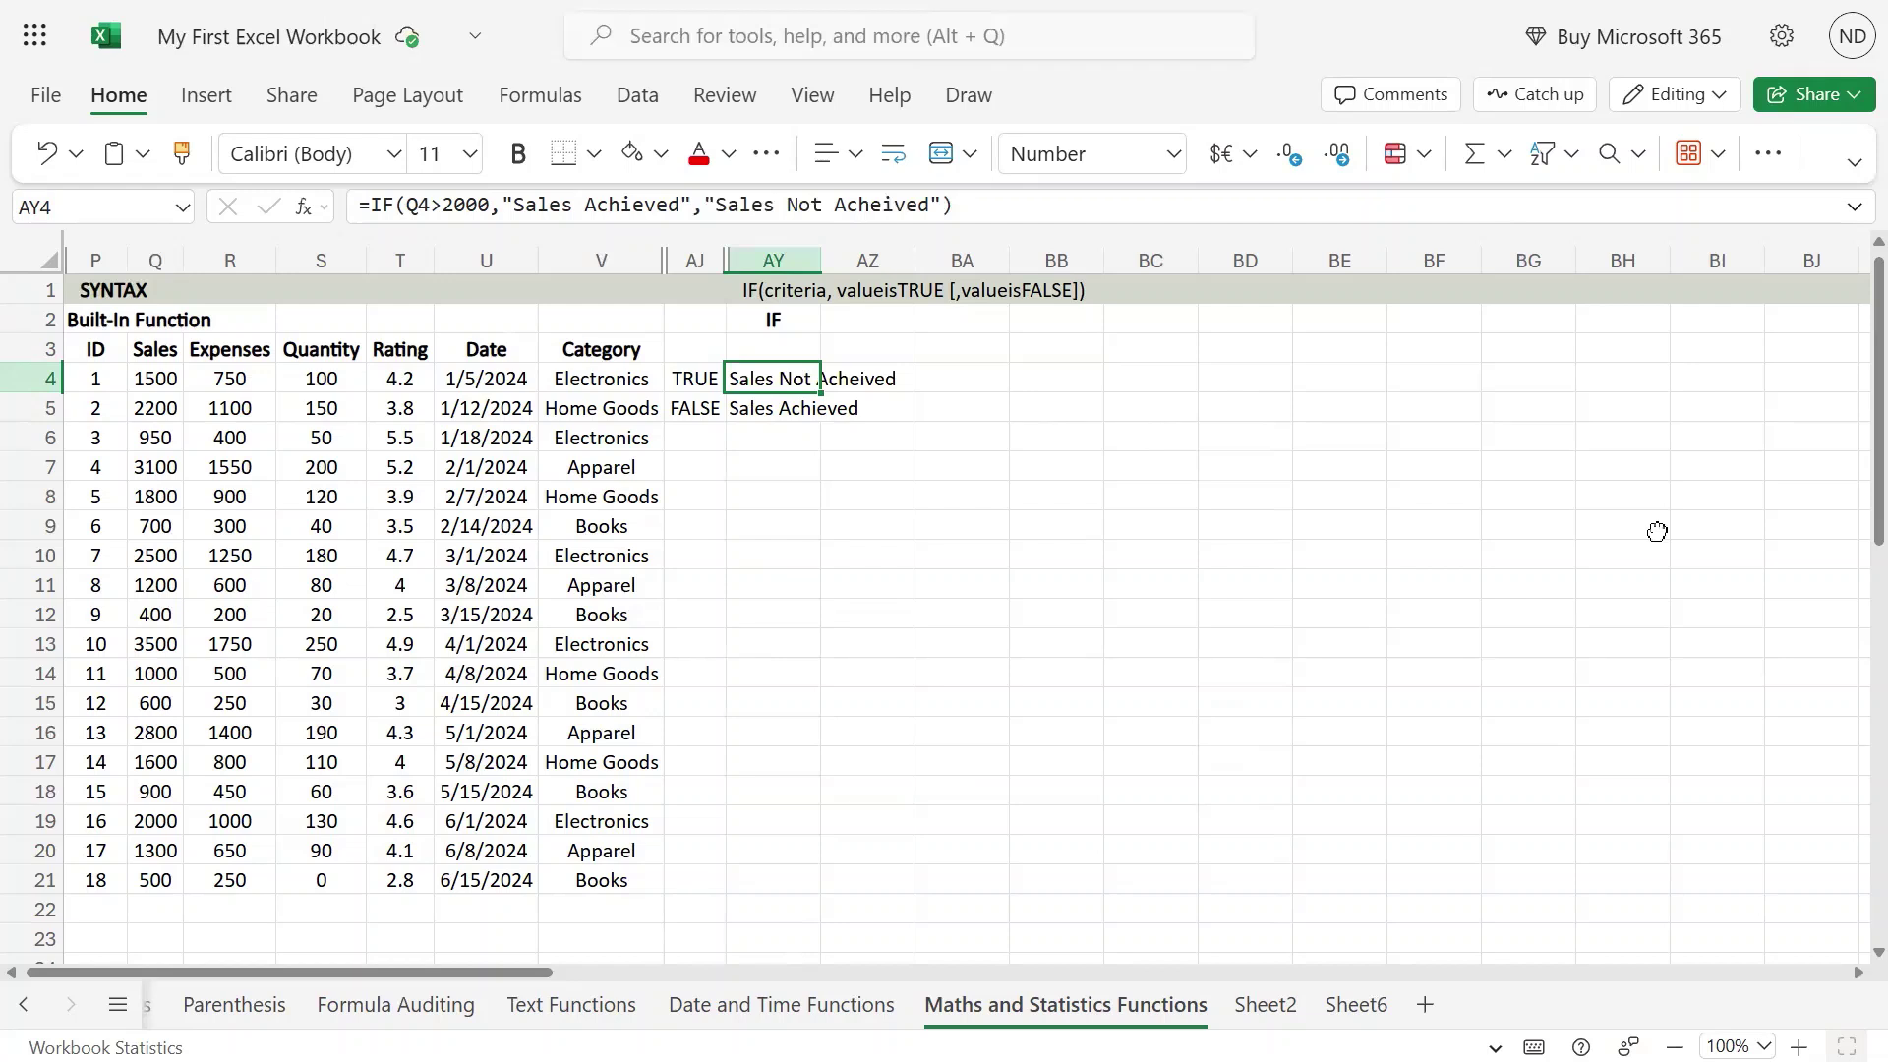
pyautogui.press('Down')
pyautogui.press('Up')
pyautogui.press('Down')
pyautogui.press('F2')
pyautogui.press('Left')
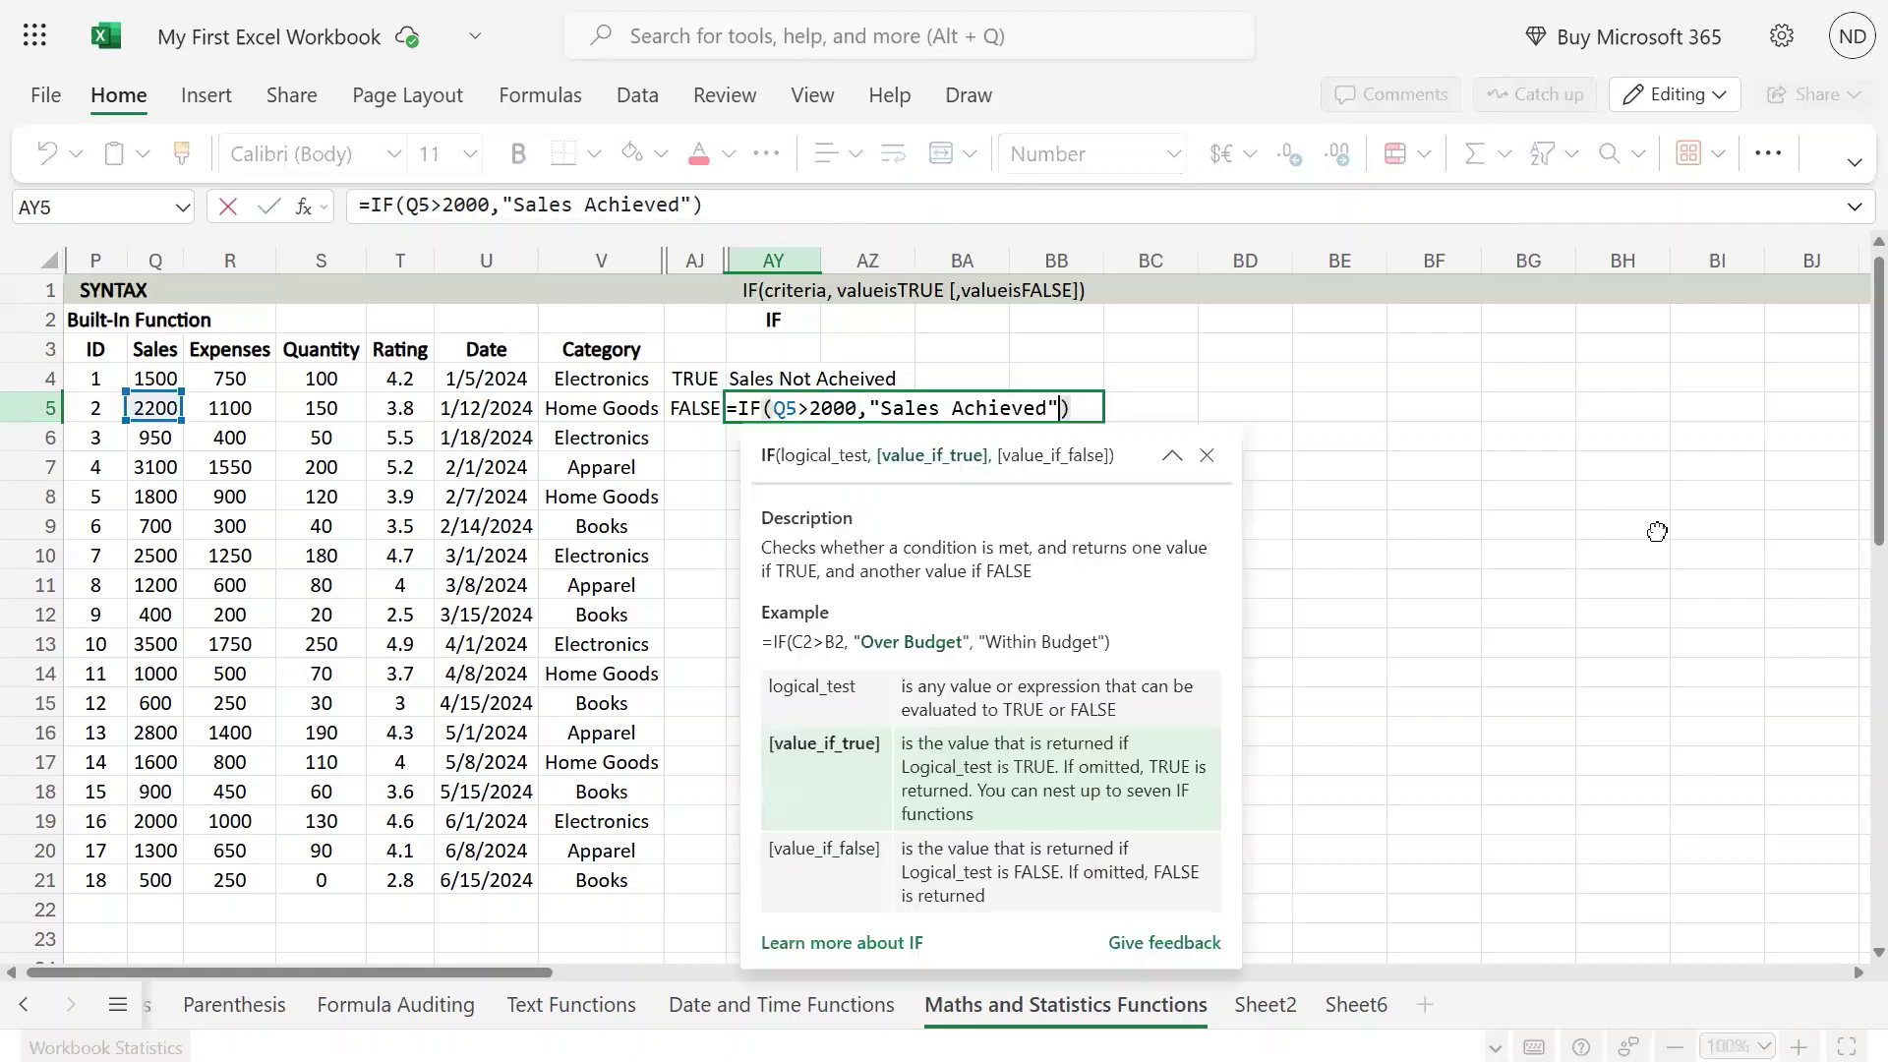
pyautogui.press('BackSpace')
pyautogui.press('BackSpace')
pyautogui.press('BackSpace')
pyautogui.press('BackSpace')
pyautogui.press('BackSpace')
pyautogui.press('BackSpace')
pyautogui.press('BackSpace')
pyautogui.press('BackSpace')
pyautogui.press('BackSpace')
pyautogui.press('BackSpace')
pyautogui.press('BackSpace')
pyautogui.press('BackSpace')
pyautogui.press('BackSpace')
pyautogui.press('BackSpace')
pyautogui.press('BackSpace')
pyautogui.press('BackSpace')
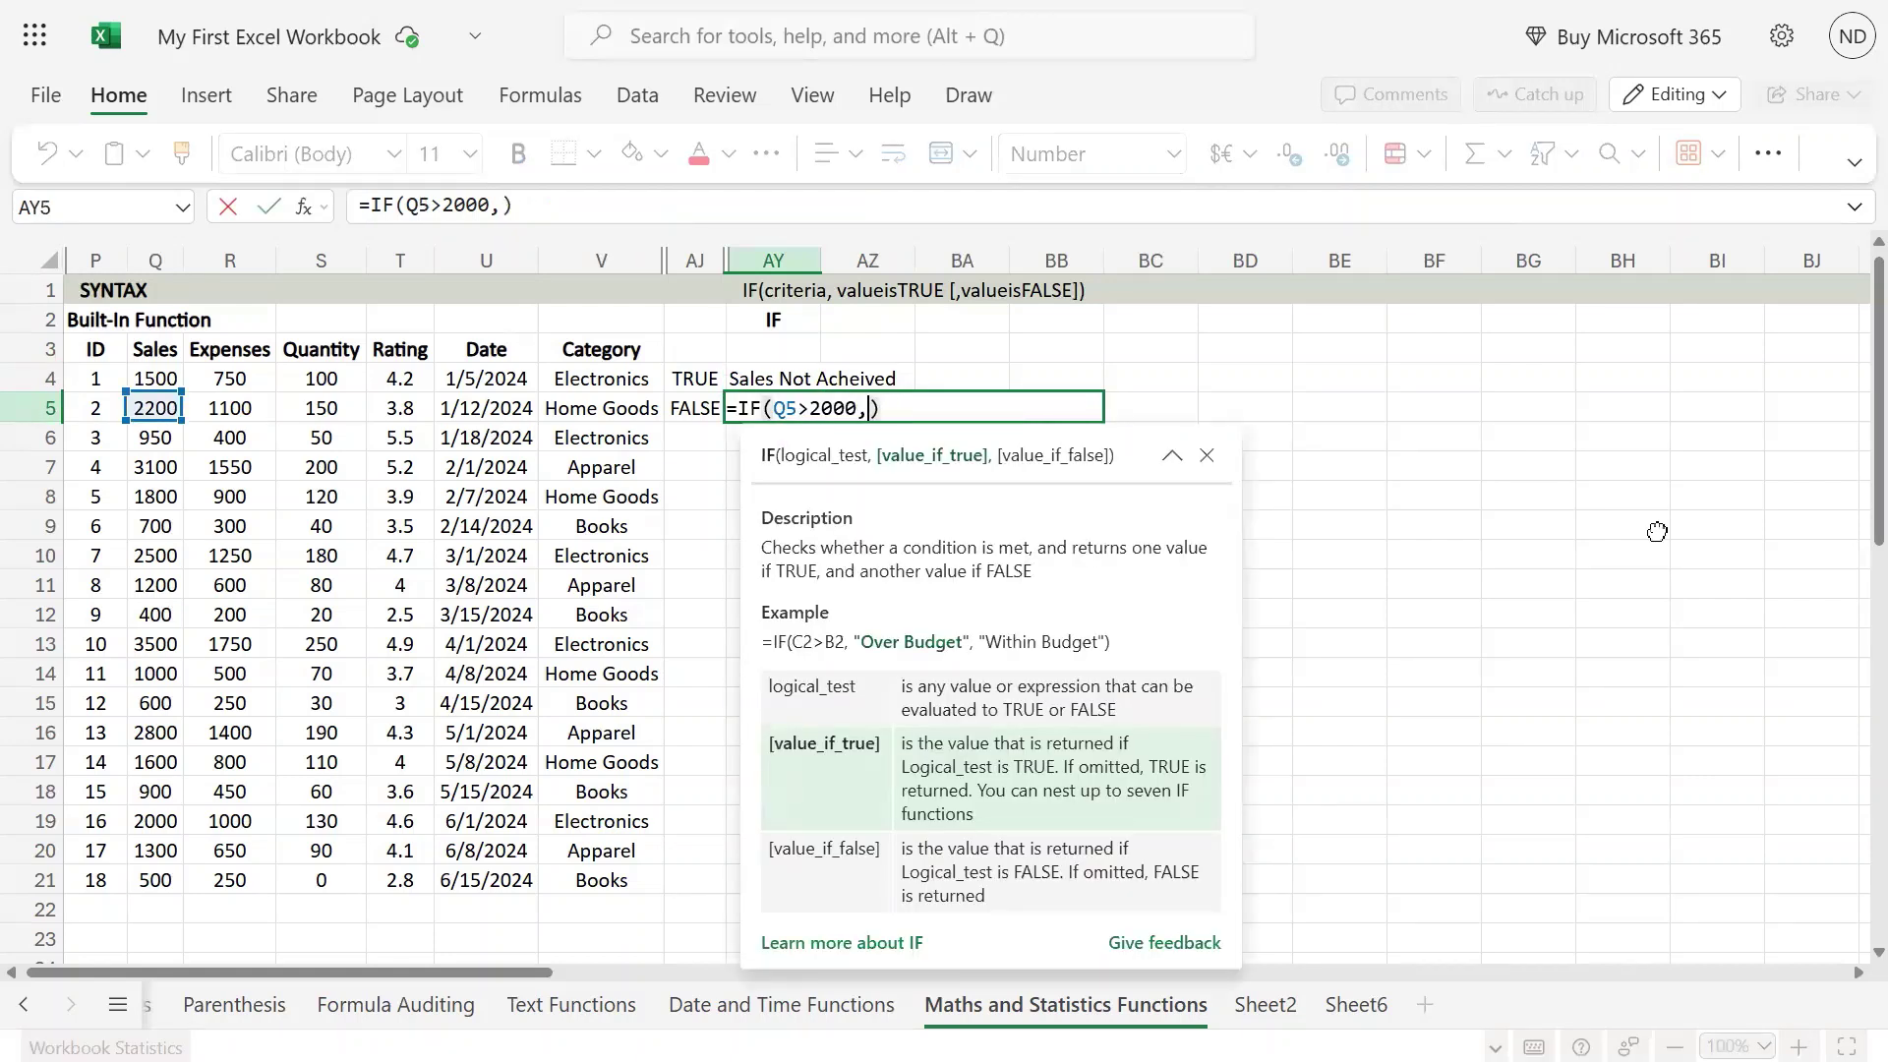
pyautogui.write(',')
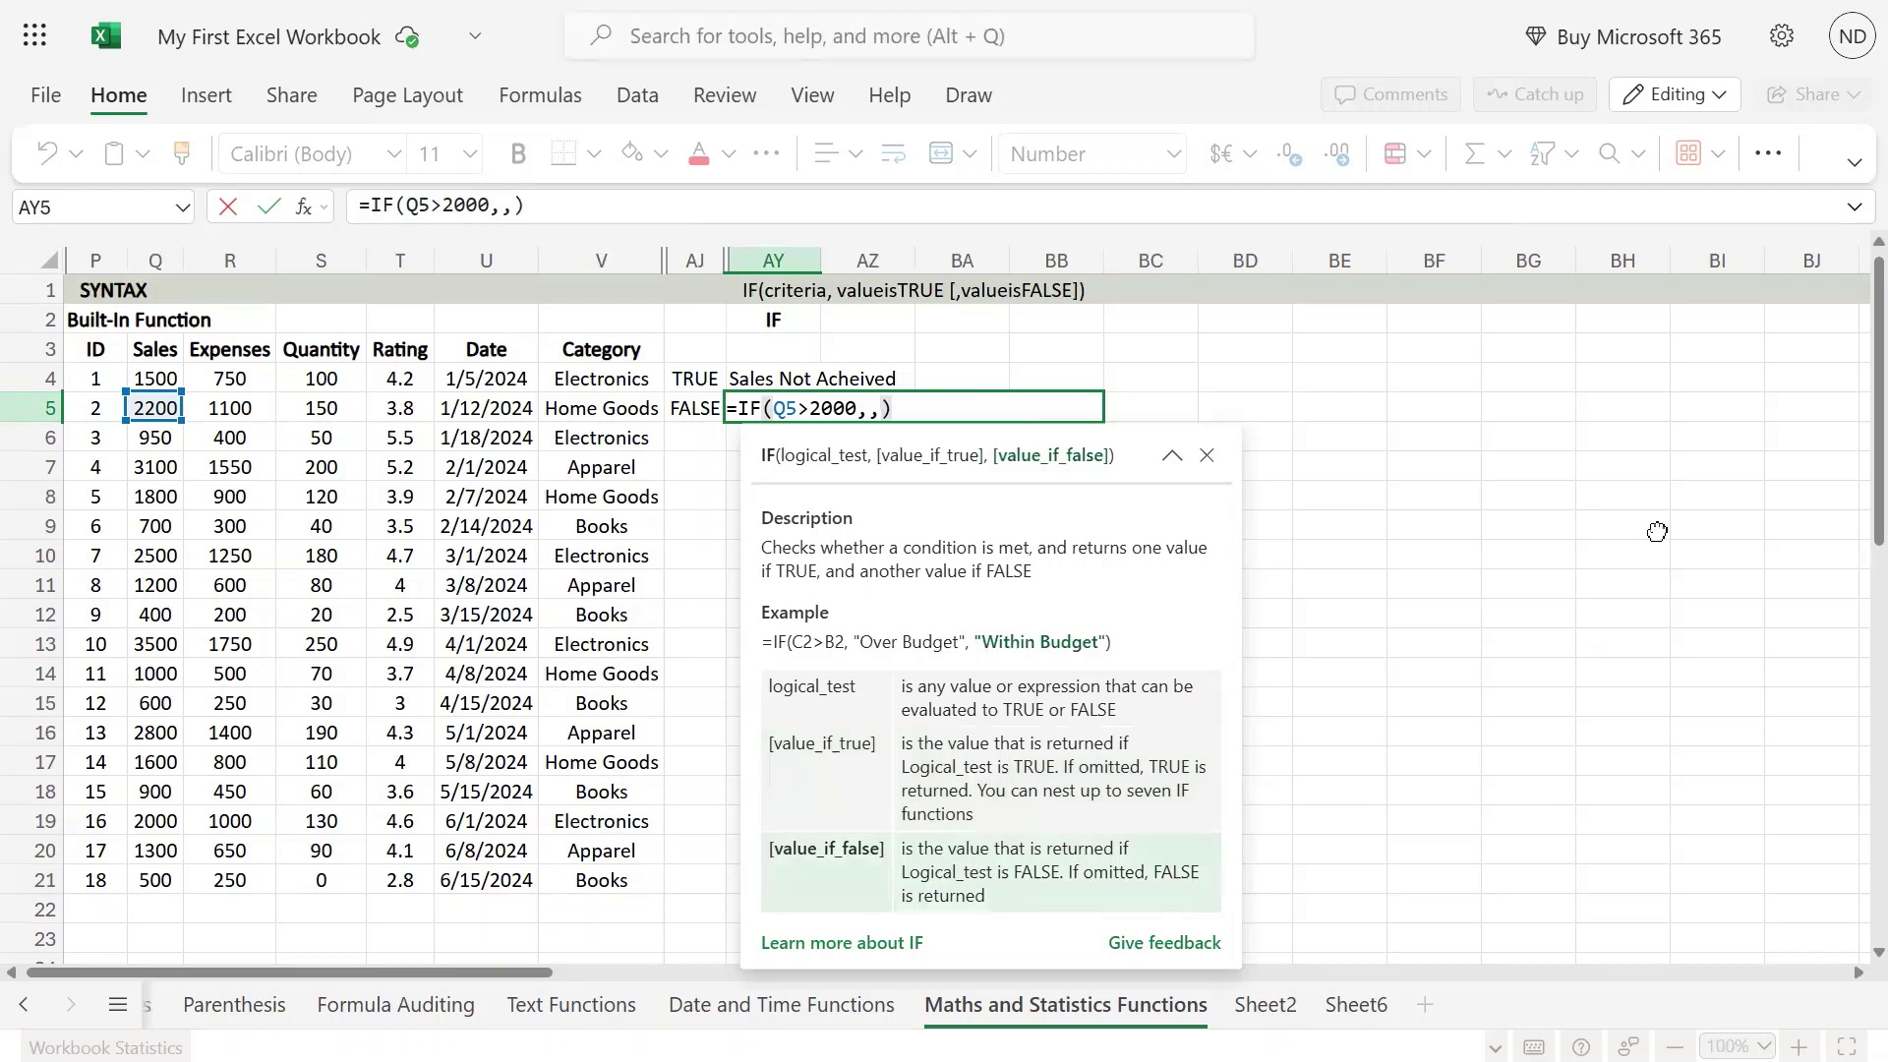
pyautogui.press('Return')
pyautogui.press('Up')
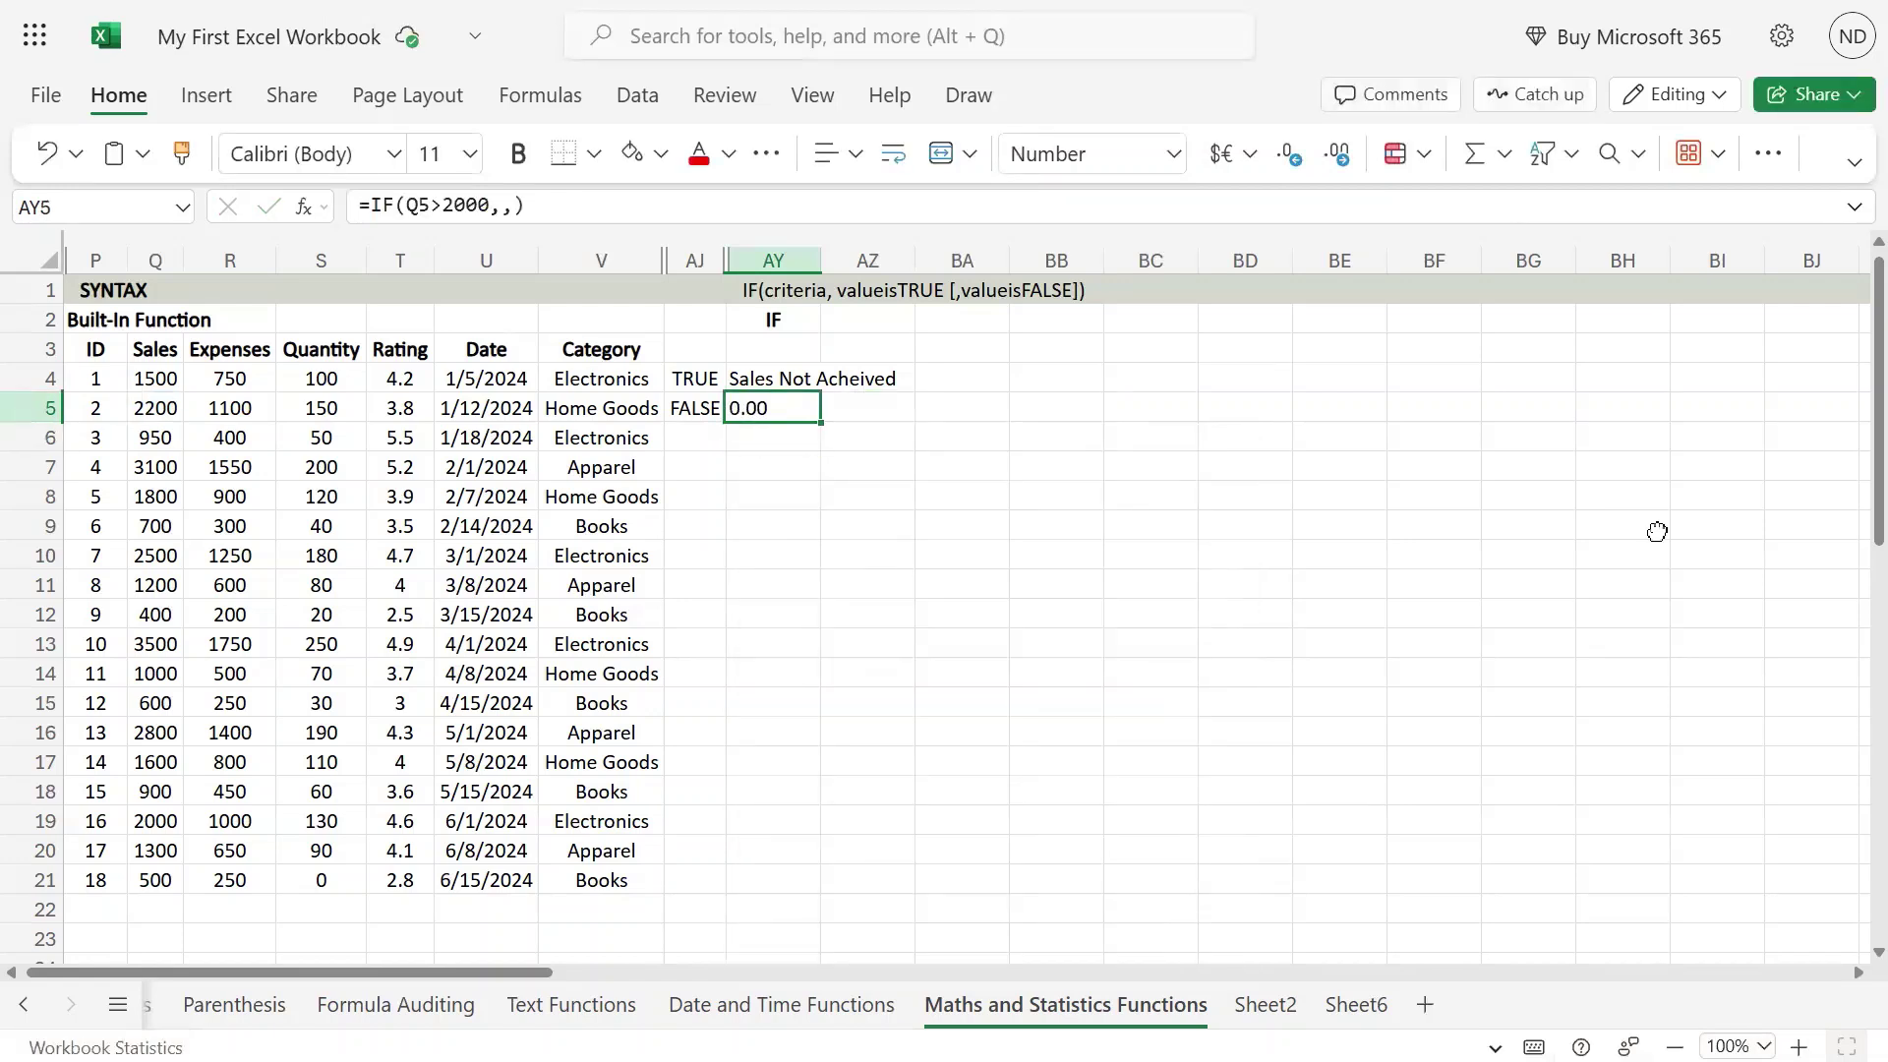
# - Copy the IF formula with empty results from cell AY5 into cell AY4
pyautogui.hotkey('ctrl', 'c')
pyautogui.press('Up')
pyautogui.hotkey('ctrl', 'v')
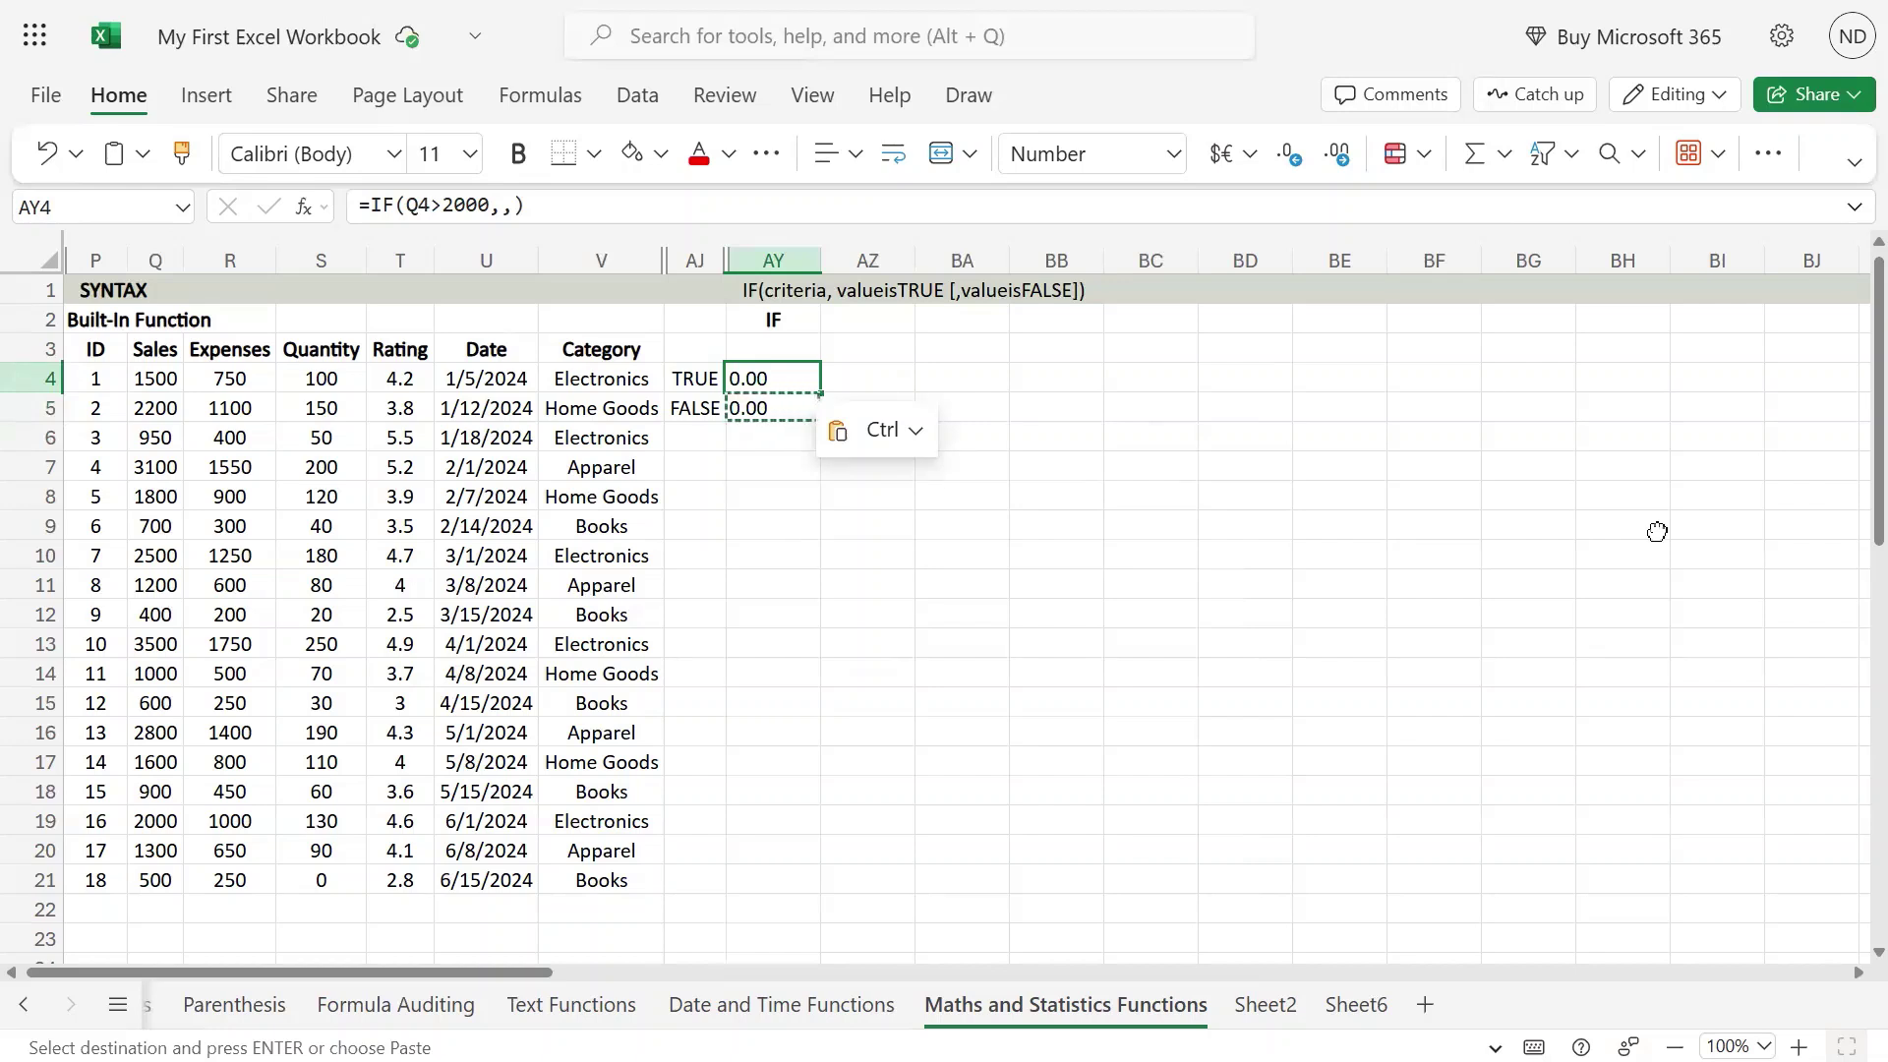
pyautogui.press('Left')
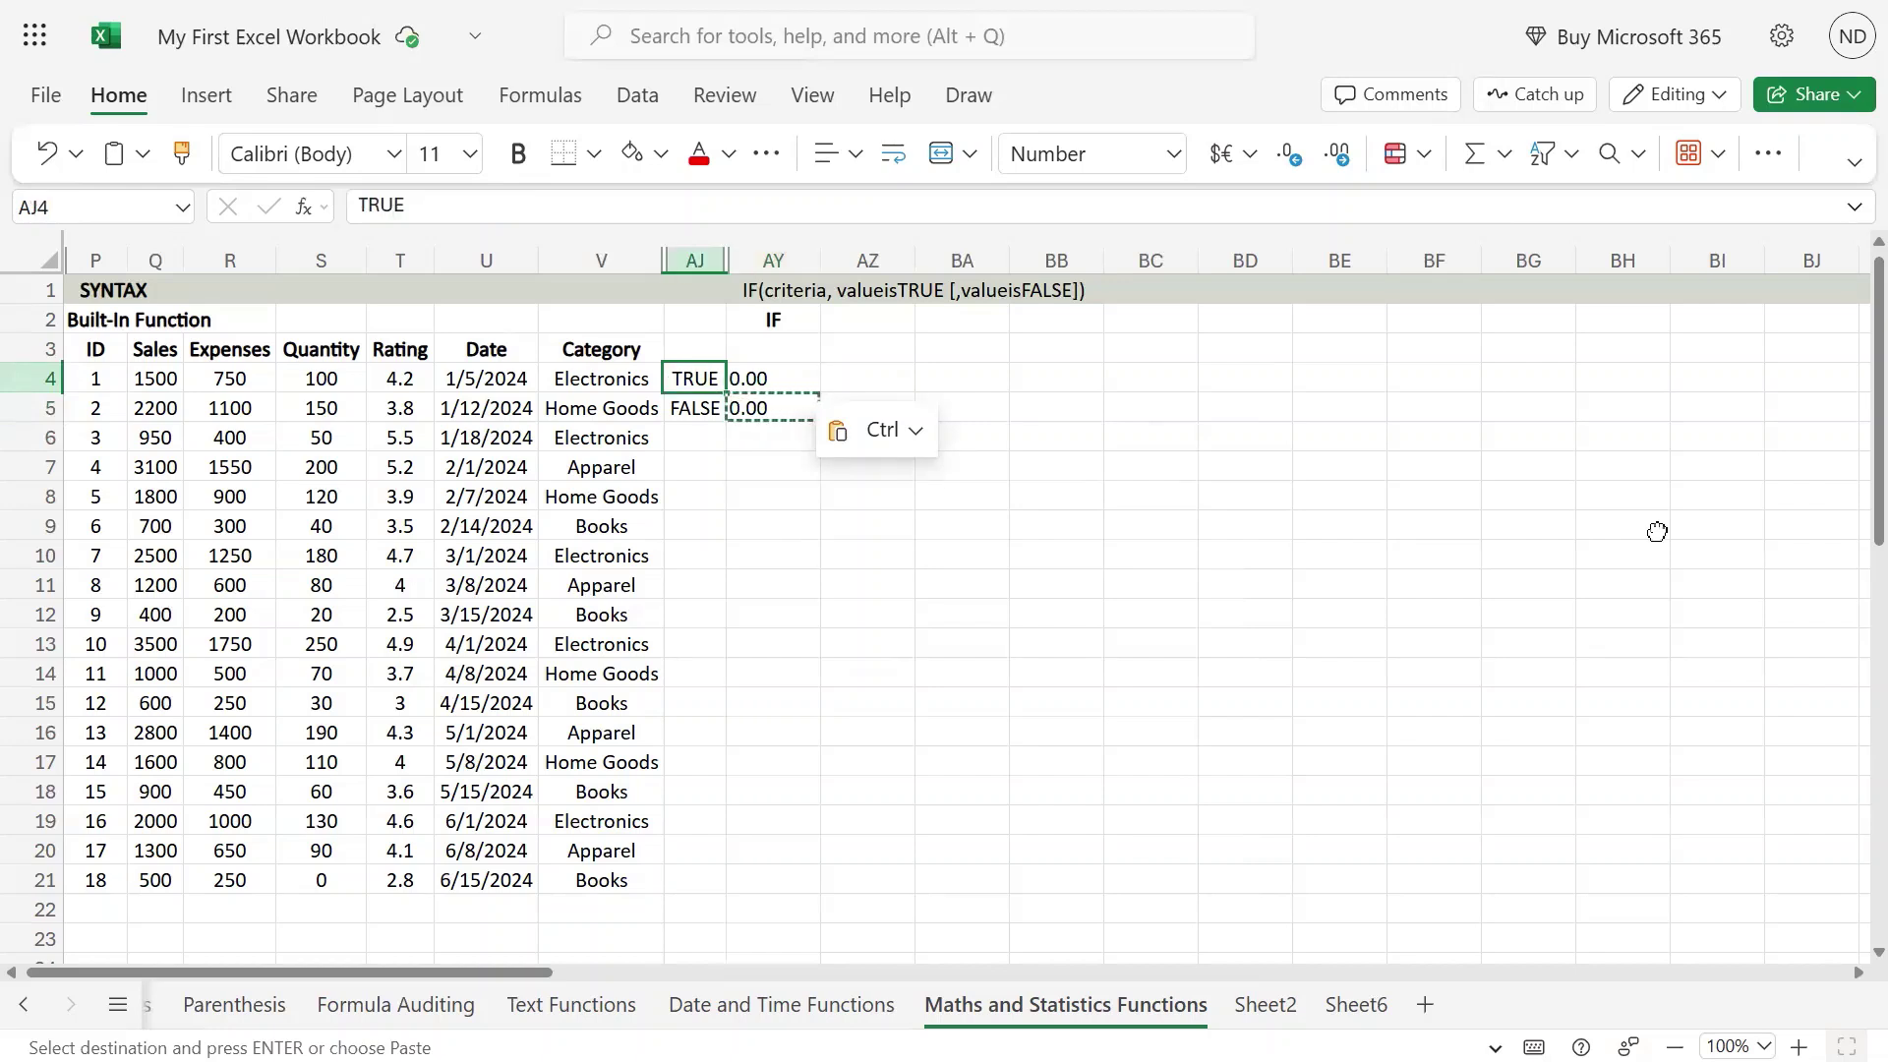
pyautogui.press('Right')
# - Undo the paste into AY4 and the removal of the true result from AY5's formula
pyautogui.hotkey('ctrl', 'z')
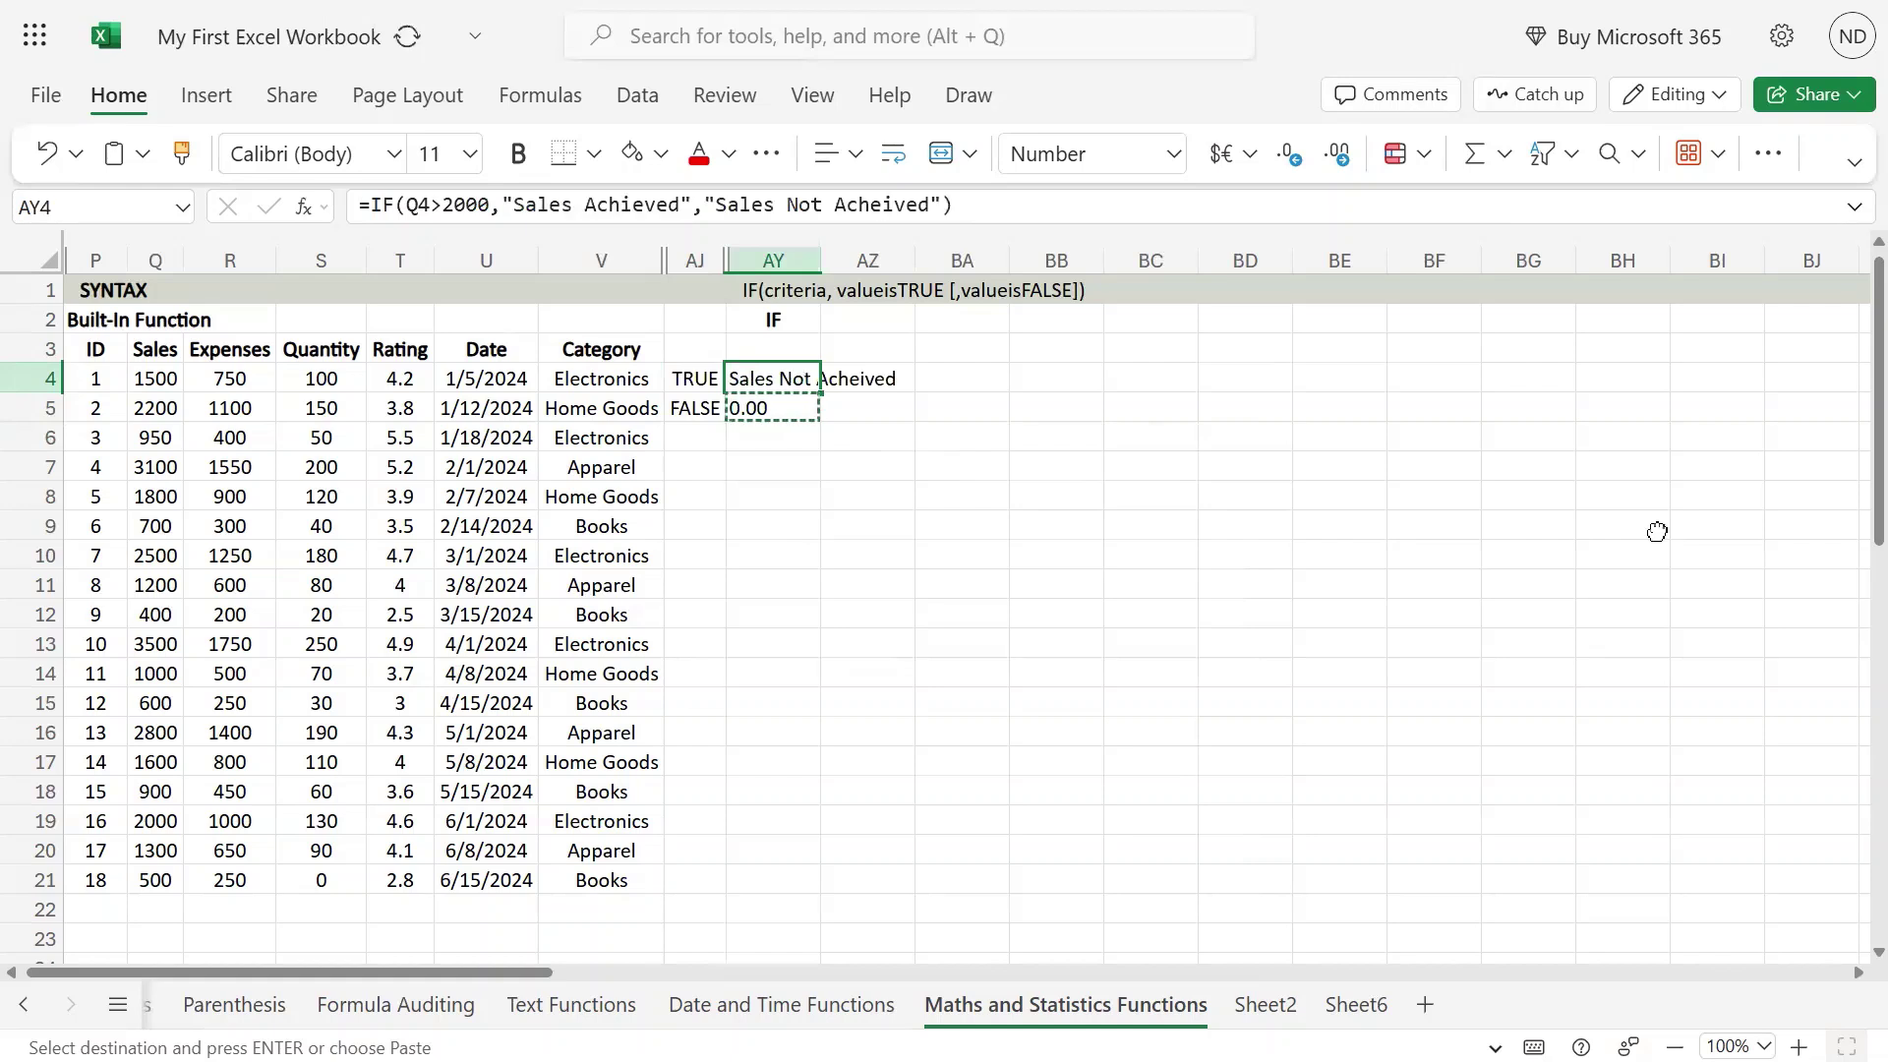
pyautogui.hotkey('ctrl', 'z')
pyautogui.press('Up')
pyautogui.press('Down')
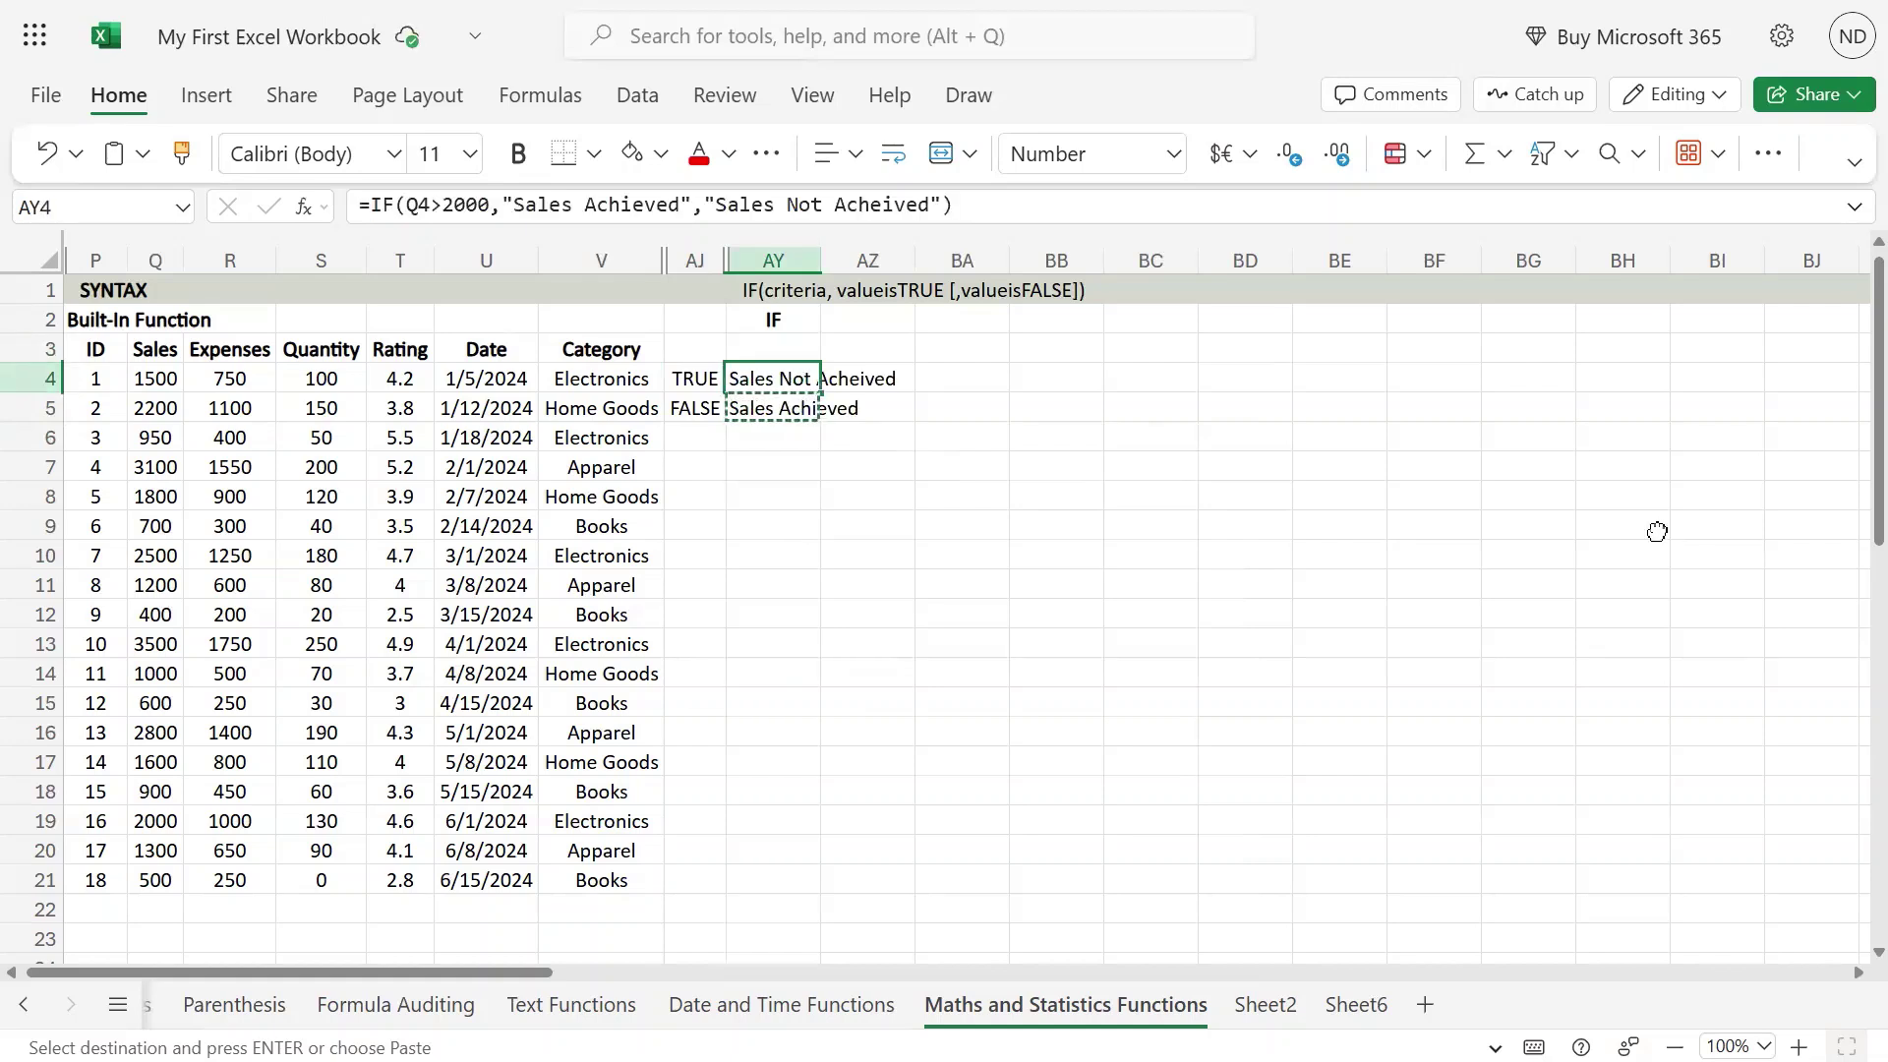
pyautogui.press('Down')
pyautogui.press('Up')
# - Change AY4's formula to =IF(Q4>2000,,"Sales Not Acheived"), leaving the true result empty
pyautogui.press('F2')
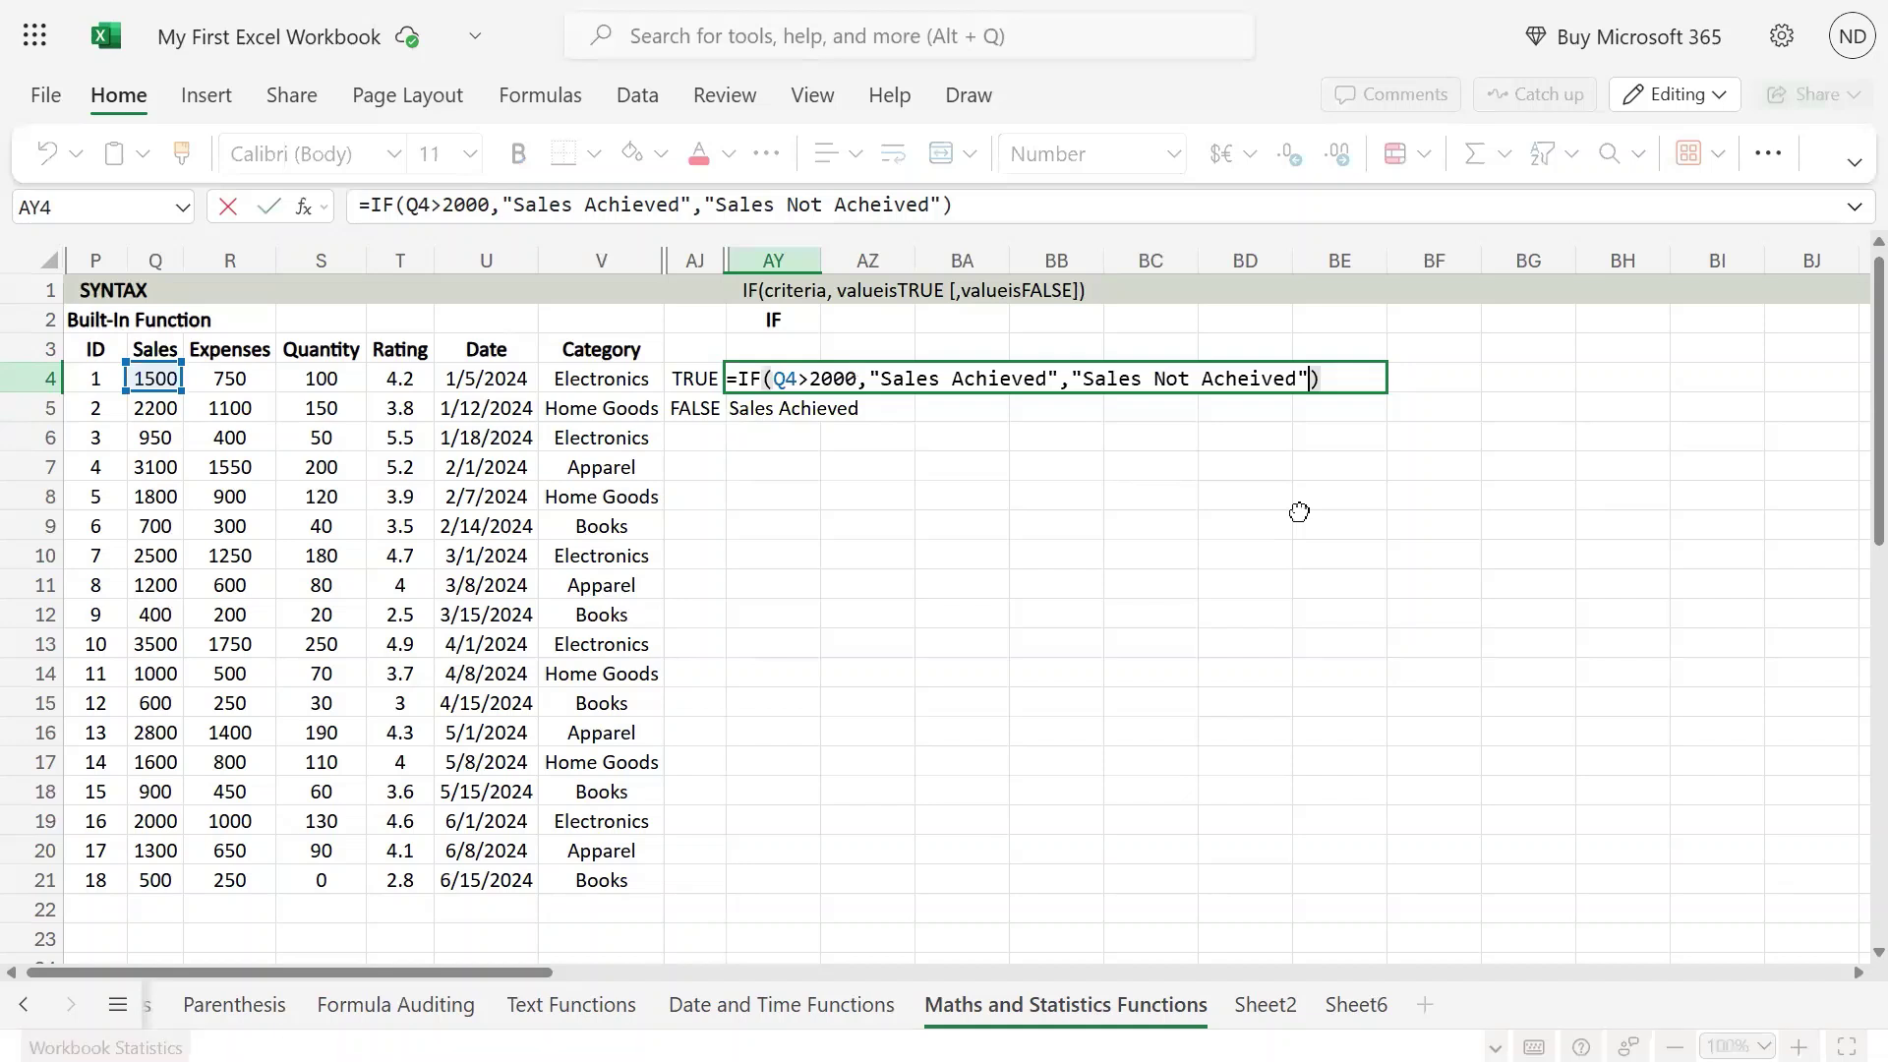
pyautogui.press('Left')
pyautogui.press('Left')
pyautogui.press('Left')
pyautogui.press('Left')
pyautogui.press('Left')
pyautogui.press('Left')
pyautogui.press('Left')
pyautogui.press('Left')
pyautogui.press('Left')
pyautogui.press('Left')
pyautogui.press('Left')
pyautogui.press('Left')
pyautogui.press('Left')
pyautogui.press('Left')
pyautogui.press('Left')
pyautogui.press('Left')
pyautogui.press('Left')
pyautogui.press('Left')
pyautogui.press('Left')
pyautogui.press('Left')
pyautogui.hotkey('shift', 'Left')
pyautogui.hotkey('shift', 'Left')
pyautogui.hotkey('shift', 'Left')
pyautogui.hotkey('shift', 'Left')
pyautogui.hotkey('shift', 'Left')
pyautogui.hotkey('shift', 'Left')
pyautogui.hotkey('shift', 'Left')
pyautogui.hotkey('shift', 'Left')
pyautogui.hotkey('shift', 'Left')
pyautogui.hotkey('shift', 'Left')
pyautogui.hotkey('shift', 'Left')
pyautogui.hotkey('shift', 'Left')
pyautogui.hotkey('shift', 'Left')
pyautogui.hotkey('shift', 'Left')
pyautogui.hotkey('shift', 'Left')
pyautogui.hotkey('shift', 'Left')
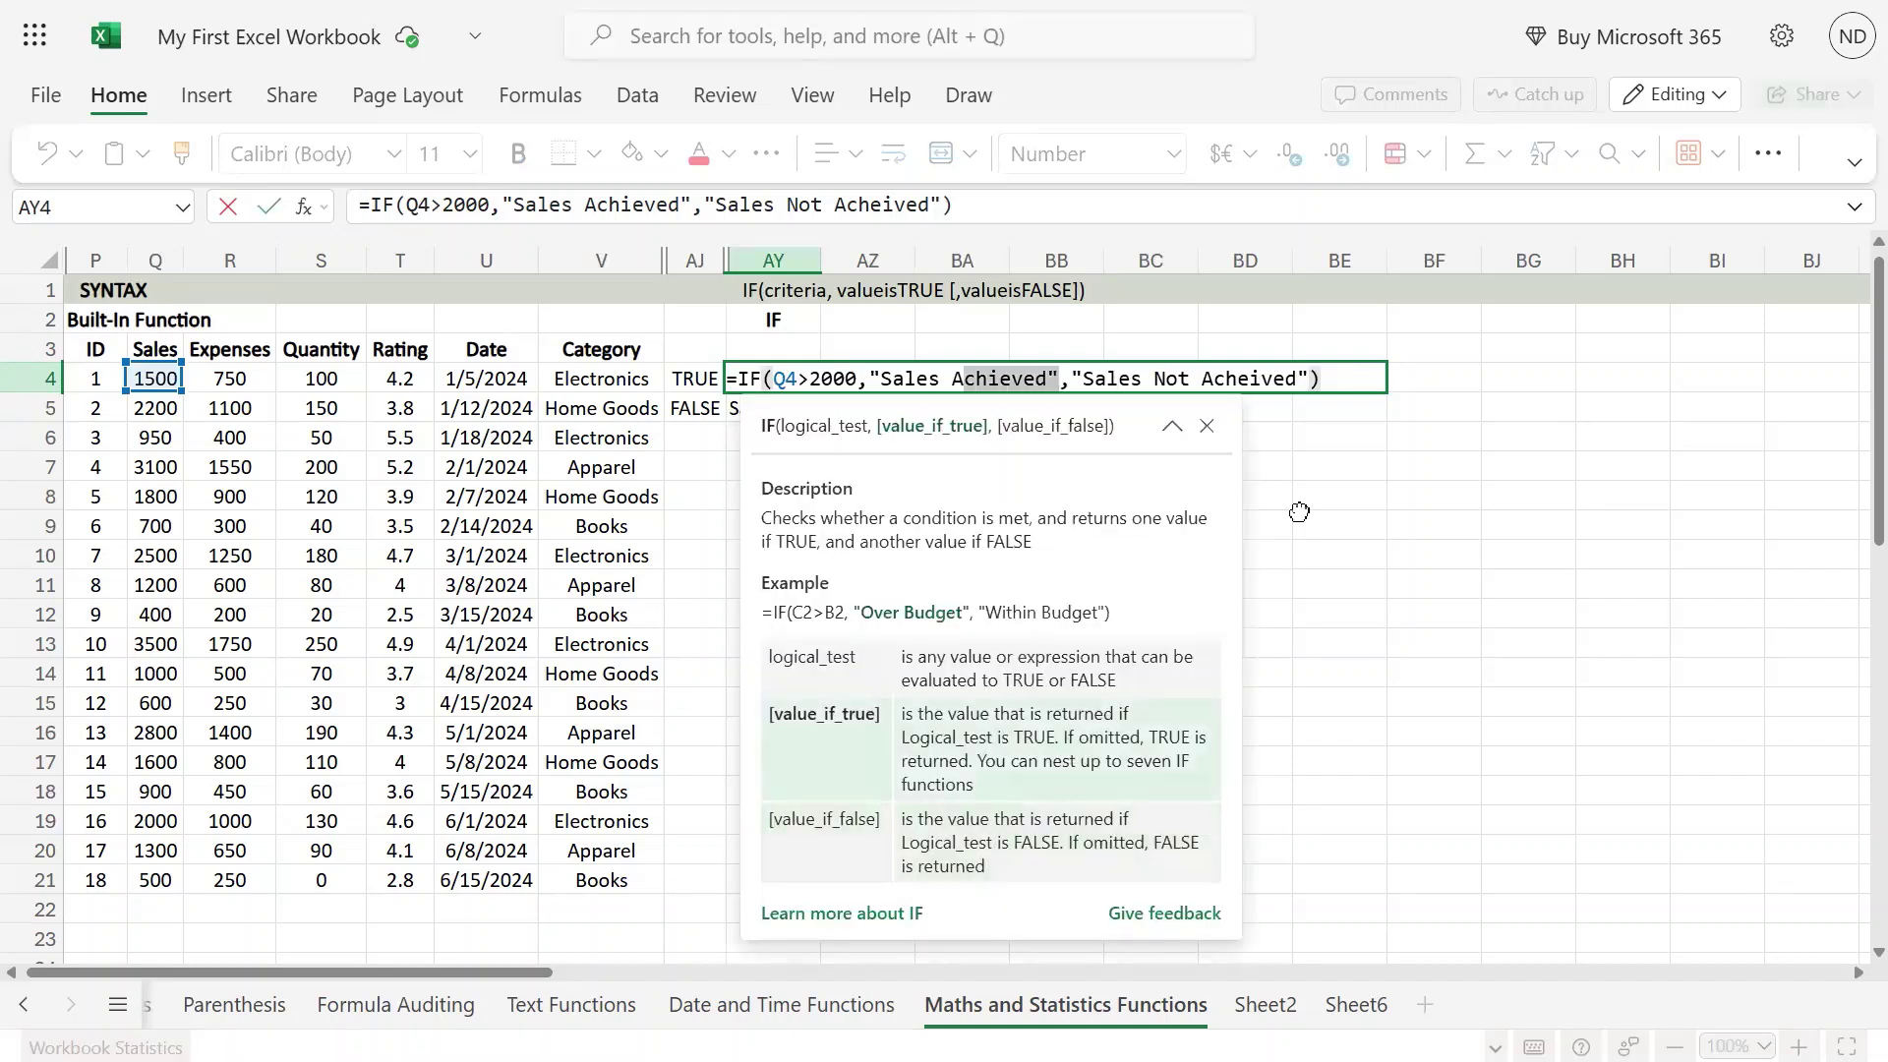
pyautogui.press('BackSpace')
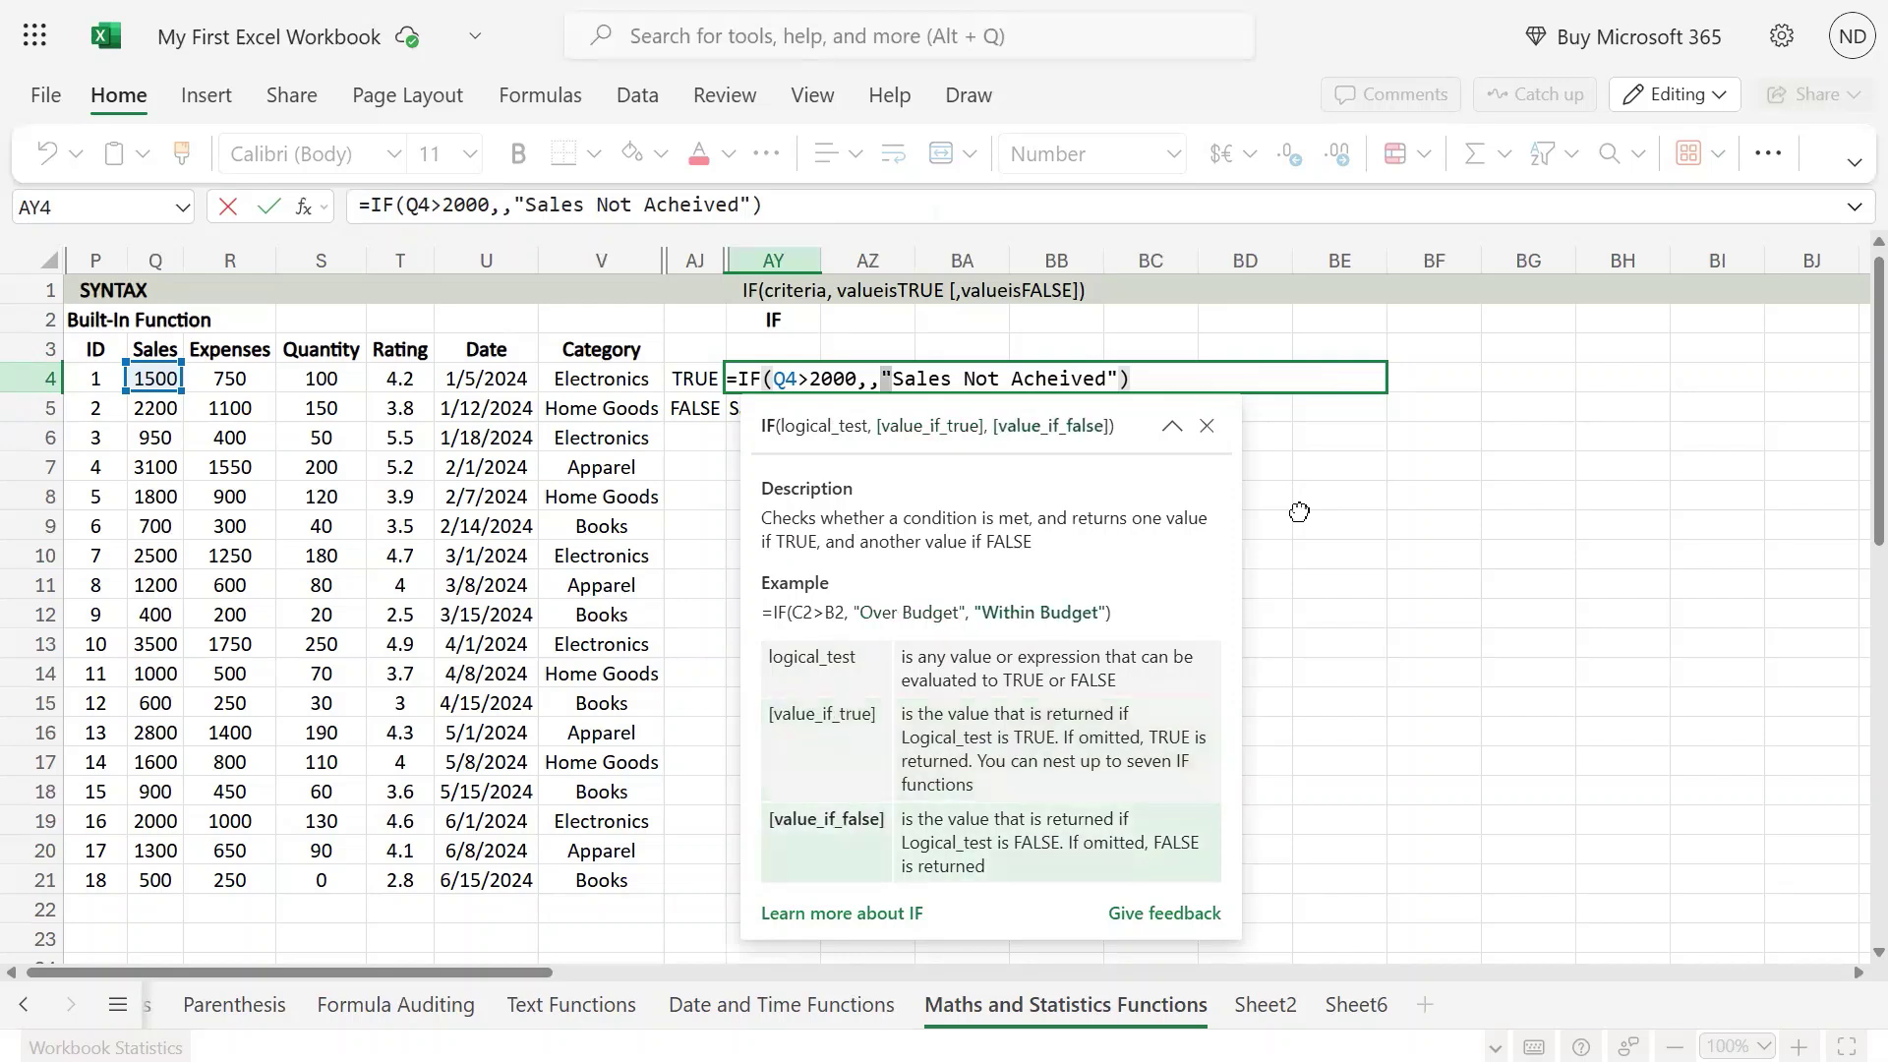
pyautogui.hotkey('shift', 'Right')
pyautogui.hotkey('shift', 'Right')
pyautogui.hotkey('shift', 'Right')
pyautogui.hotkey('shift', 'Right')
pyautogui.hotkey('shift', 'Right')
pyautogui.hotkey('shift', 'Right')
pyautogui.hotkey('shift', 'Right')
pyautogui.hotkey('shift', 'Right')
pyautogui.hotkey('shift', 'Right')
pyautogui.hotkey('shift', 'Right')
pyautogui.hotkey('shift', 'Right')
pyautogui.hotkey('shift', 'Right')
pyautogui.hotkey('shift', 'Right')
pyautogui.hotkey('shift', 'Right')
pyautogui.hotkey('shift', 'Right')
pyautogui.hotkey('shift', 'Right')
pyautogui.hotkey('shift', 'Right')
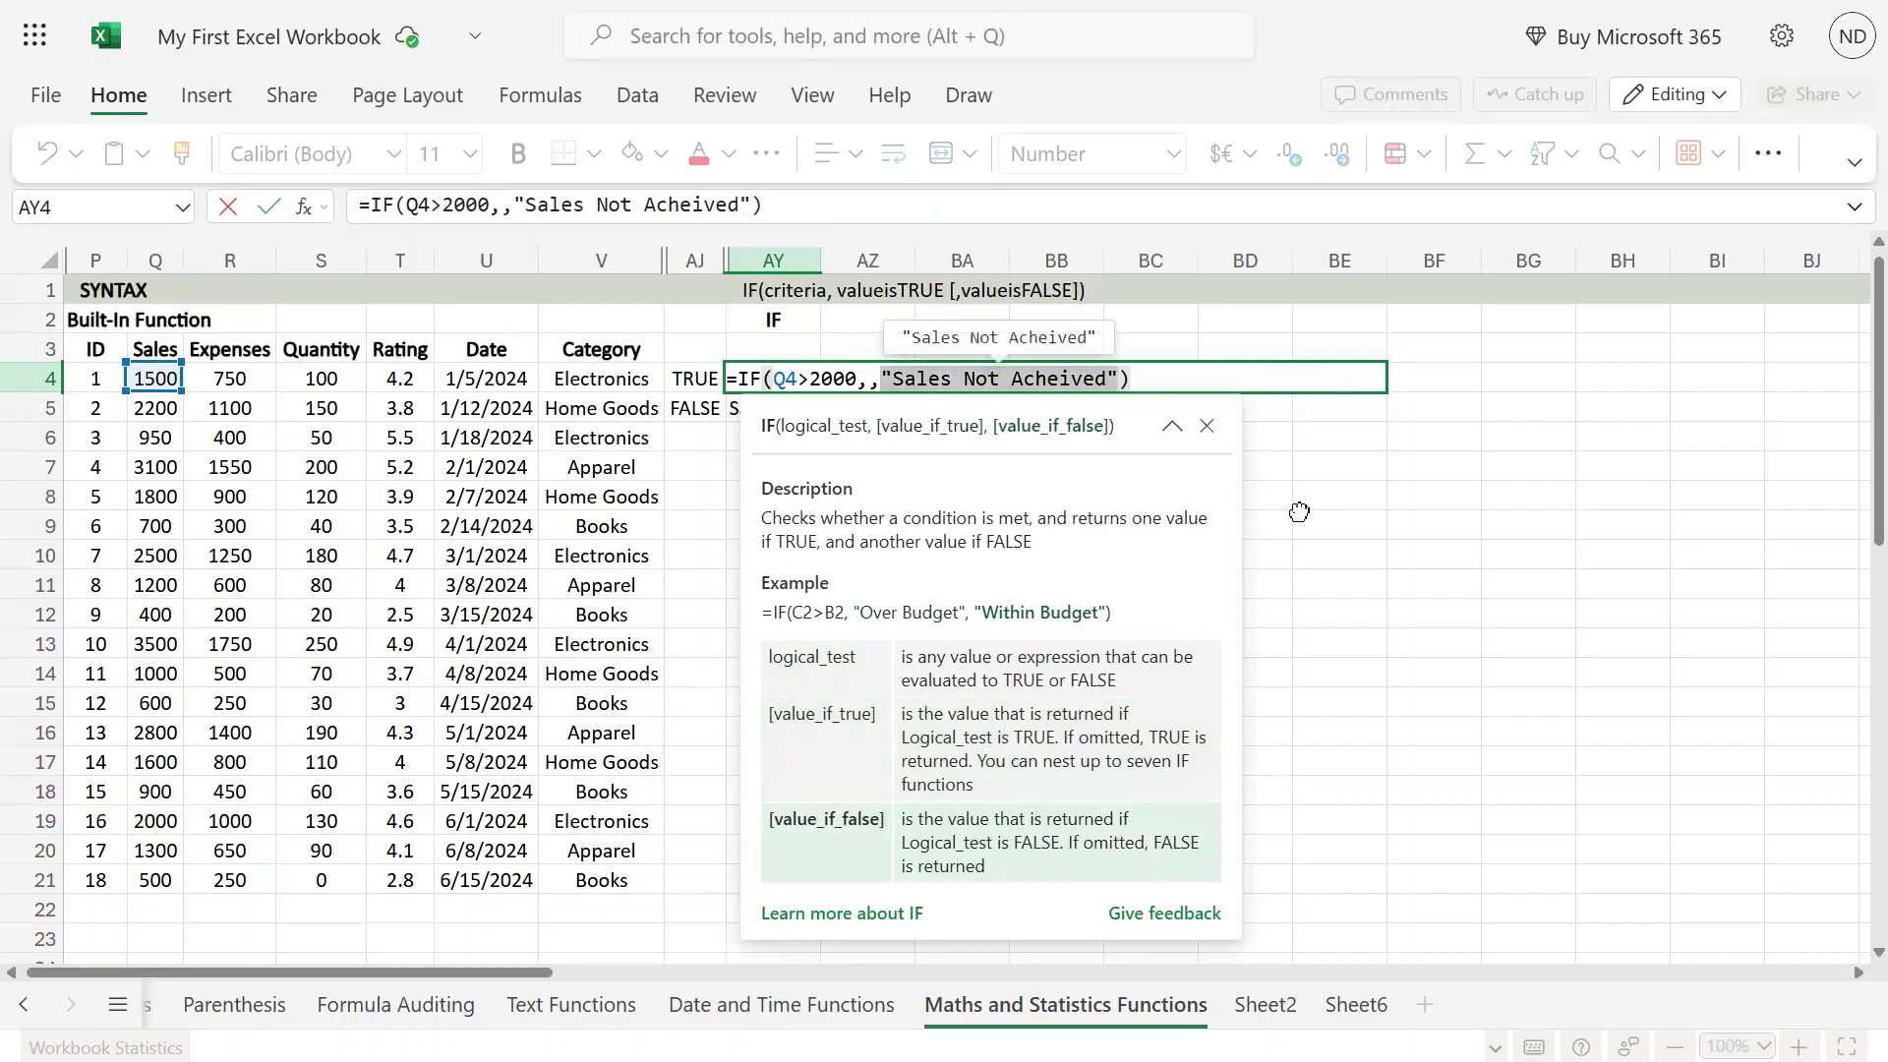
pyautogui.press('Return')
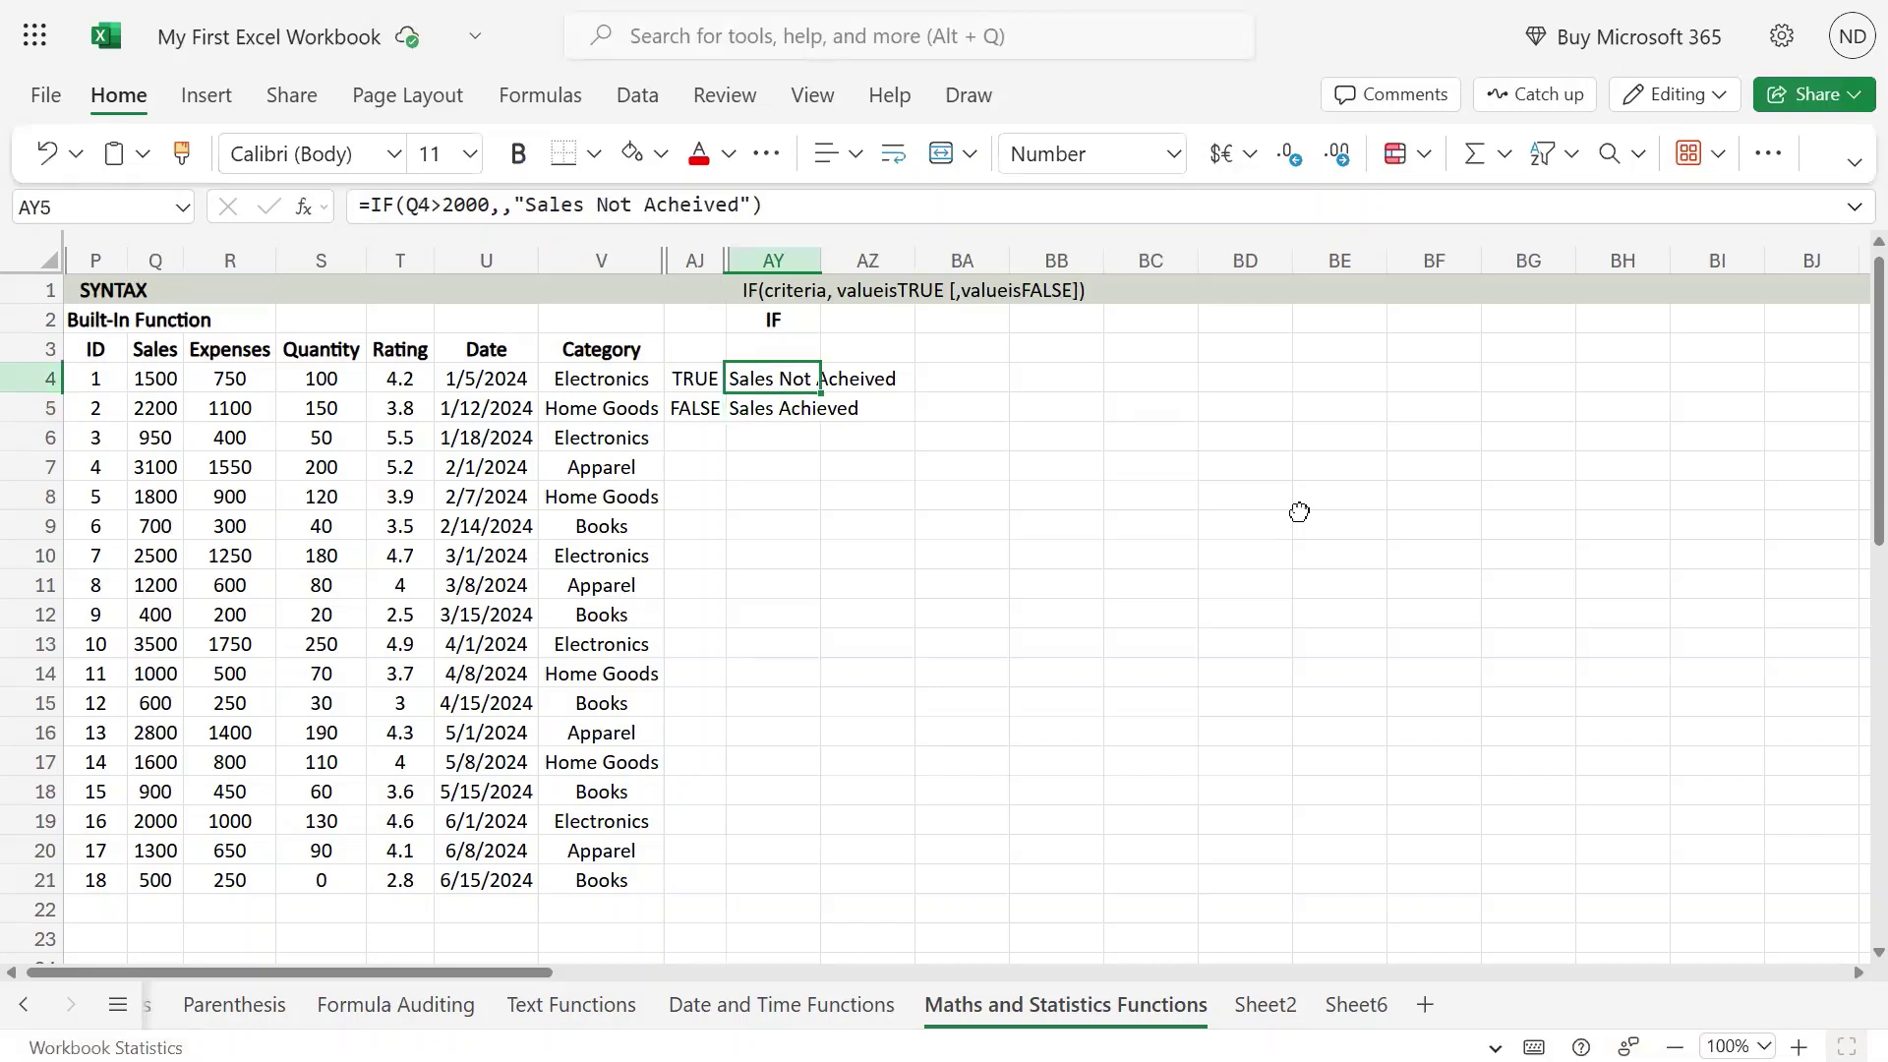
# - Copy the IF formula with the empty true result from cell AY4 into cell AY5
pyautogui.hotkey('ctrl', 'c')
pyautogui.press('Down')
pyautogui.press('Left')
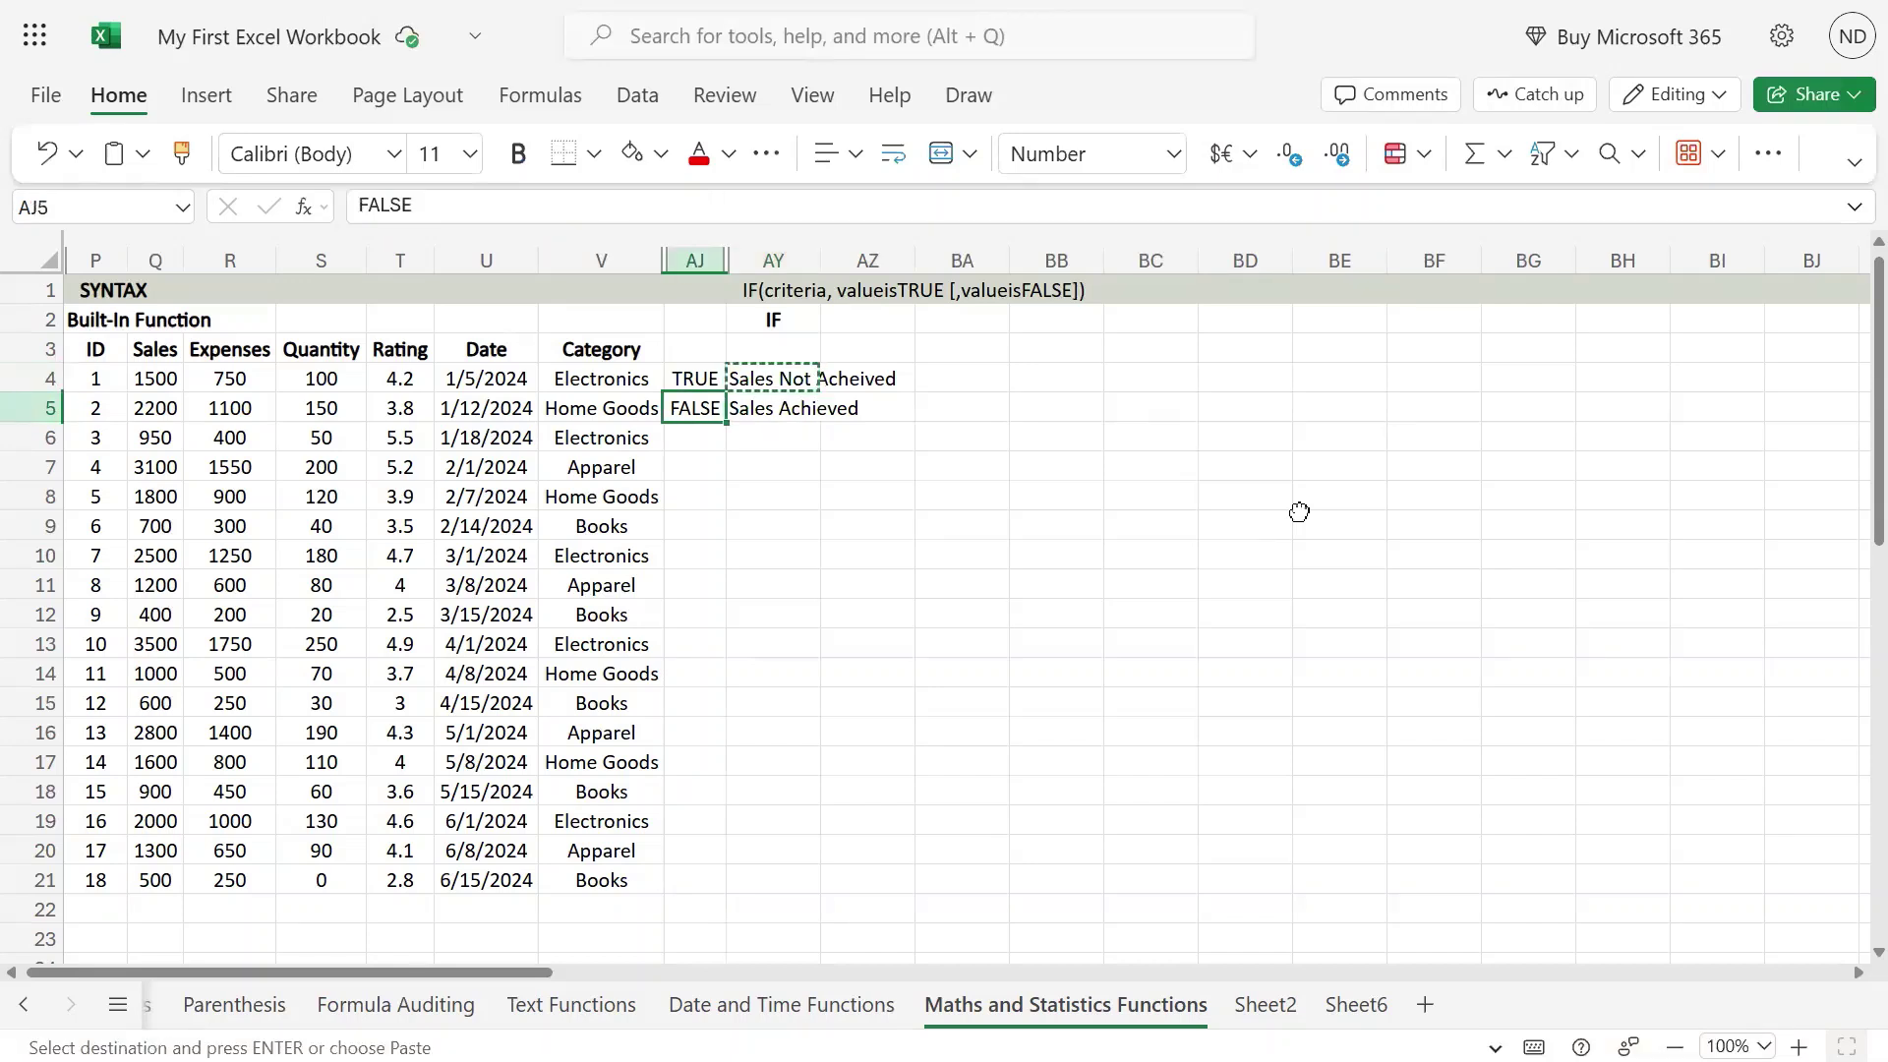
pyautogui.press('Left')
pyautogui.press('Left')
pyautogui.press('Left')
pyautogui.press('Left')
pyautogui.press('Left')
pyautogui.press('Left')
pyautogui.press('Right')
pyautogui.press('Right')
pyautogui.press('Right')
pyautogui.press('Right')
pyautogui.press('Right')
pyautogui.press('Right')
pyautogui.press('Right')
pyautogui.hotkey('ctrl', 'v')
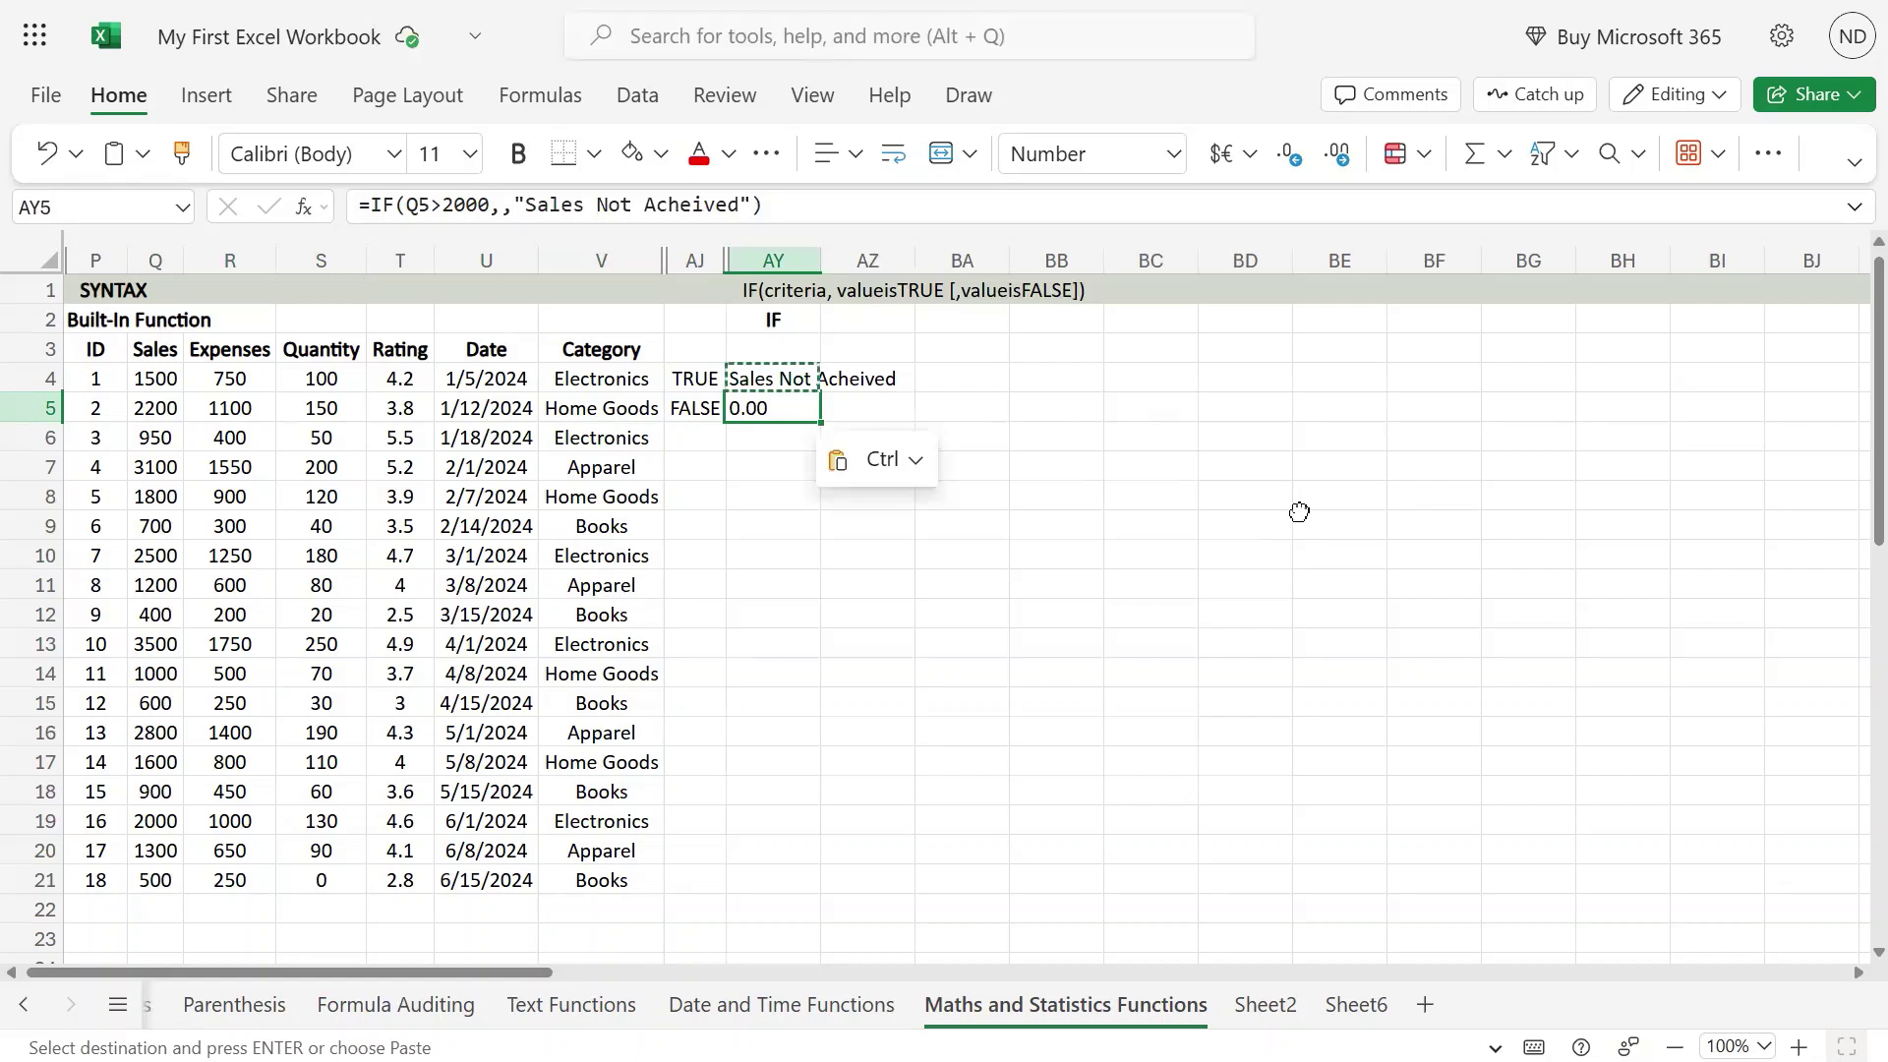
# - Check AY5's copied formula, and undo the paste into AY5 and the removal of the true result from AY4's formula
pyautogui.press('F2')
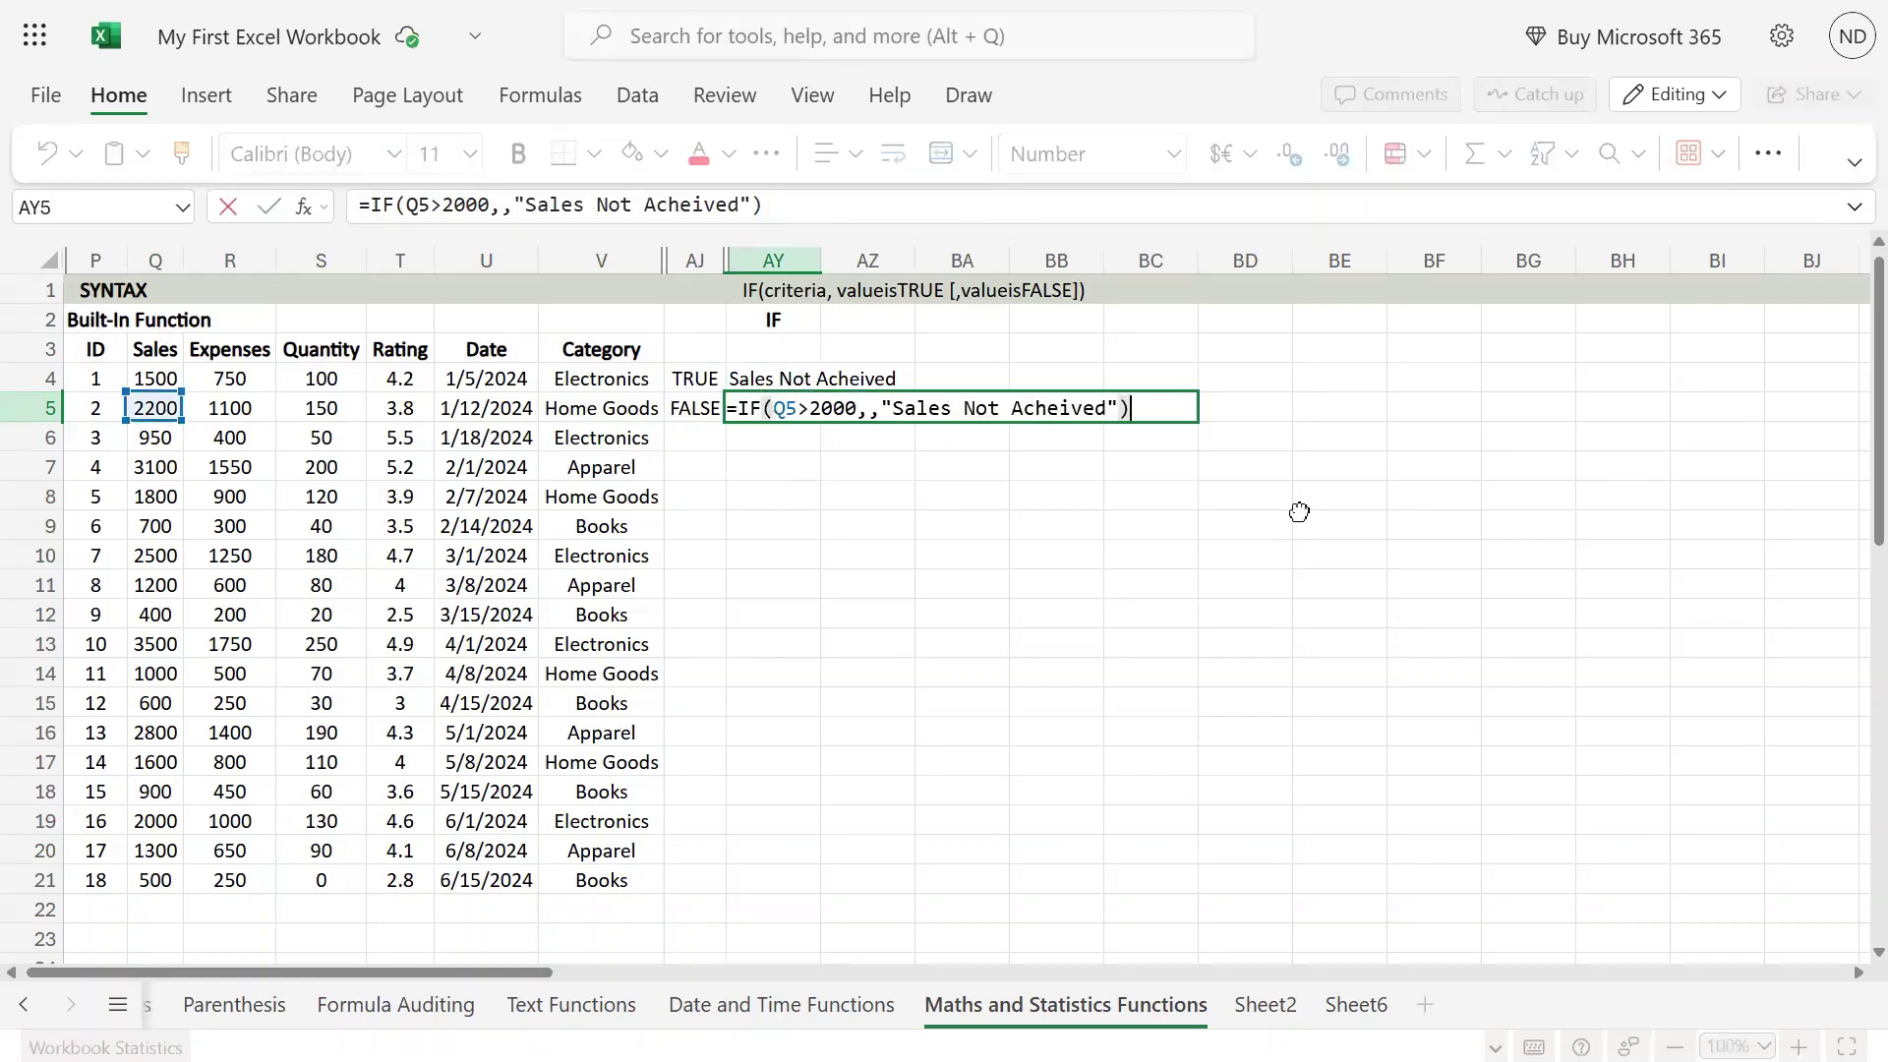
pyautogui.press('Escape')
pyautogui.hotkey('ctrl', 'z')
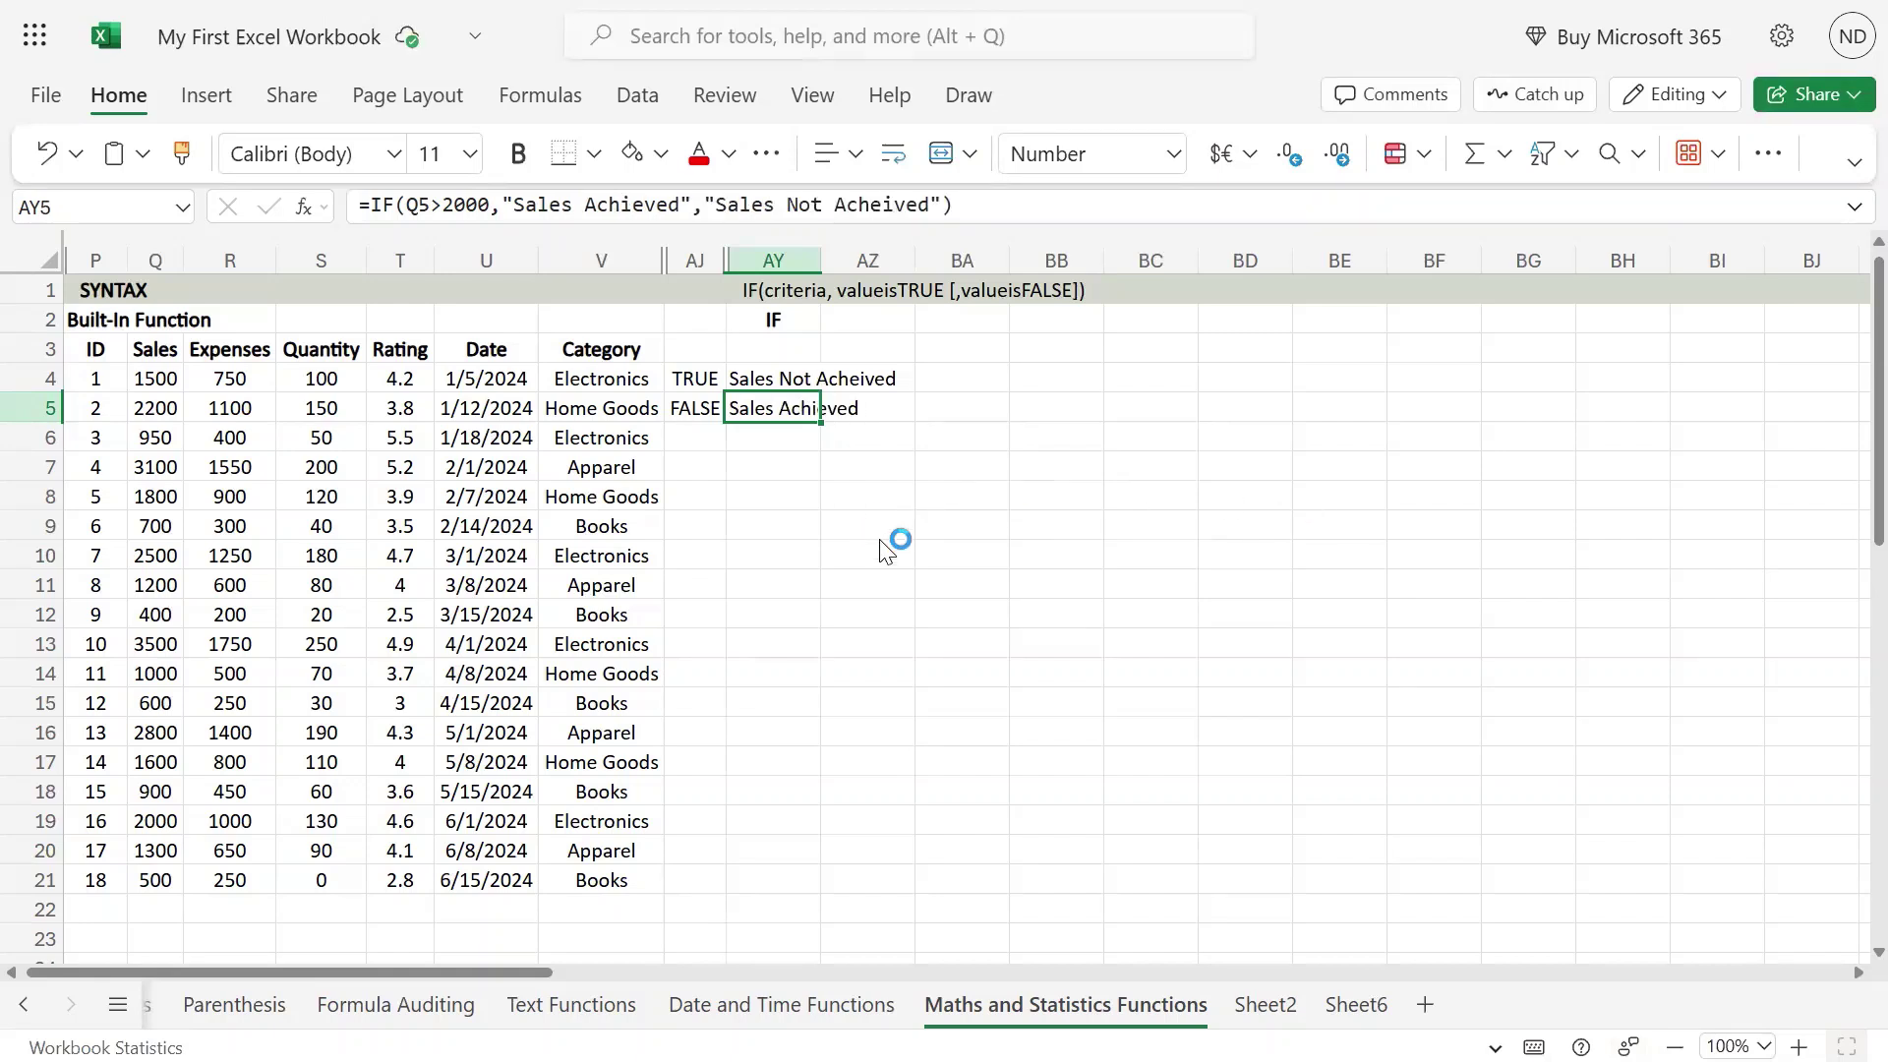
# - Examine the true and false result arguments in the IF formulas of cells AY4 and AY5
pyautogui.click(791, 383)
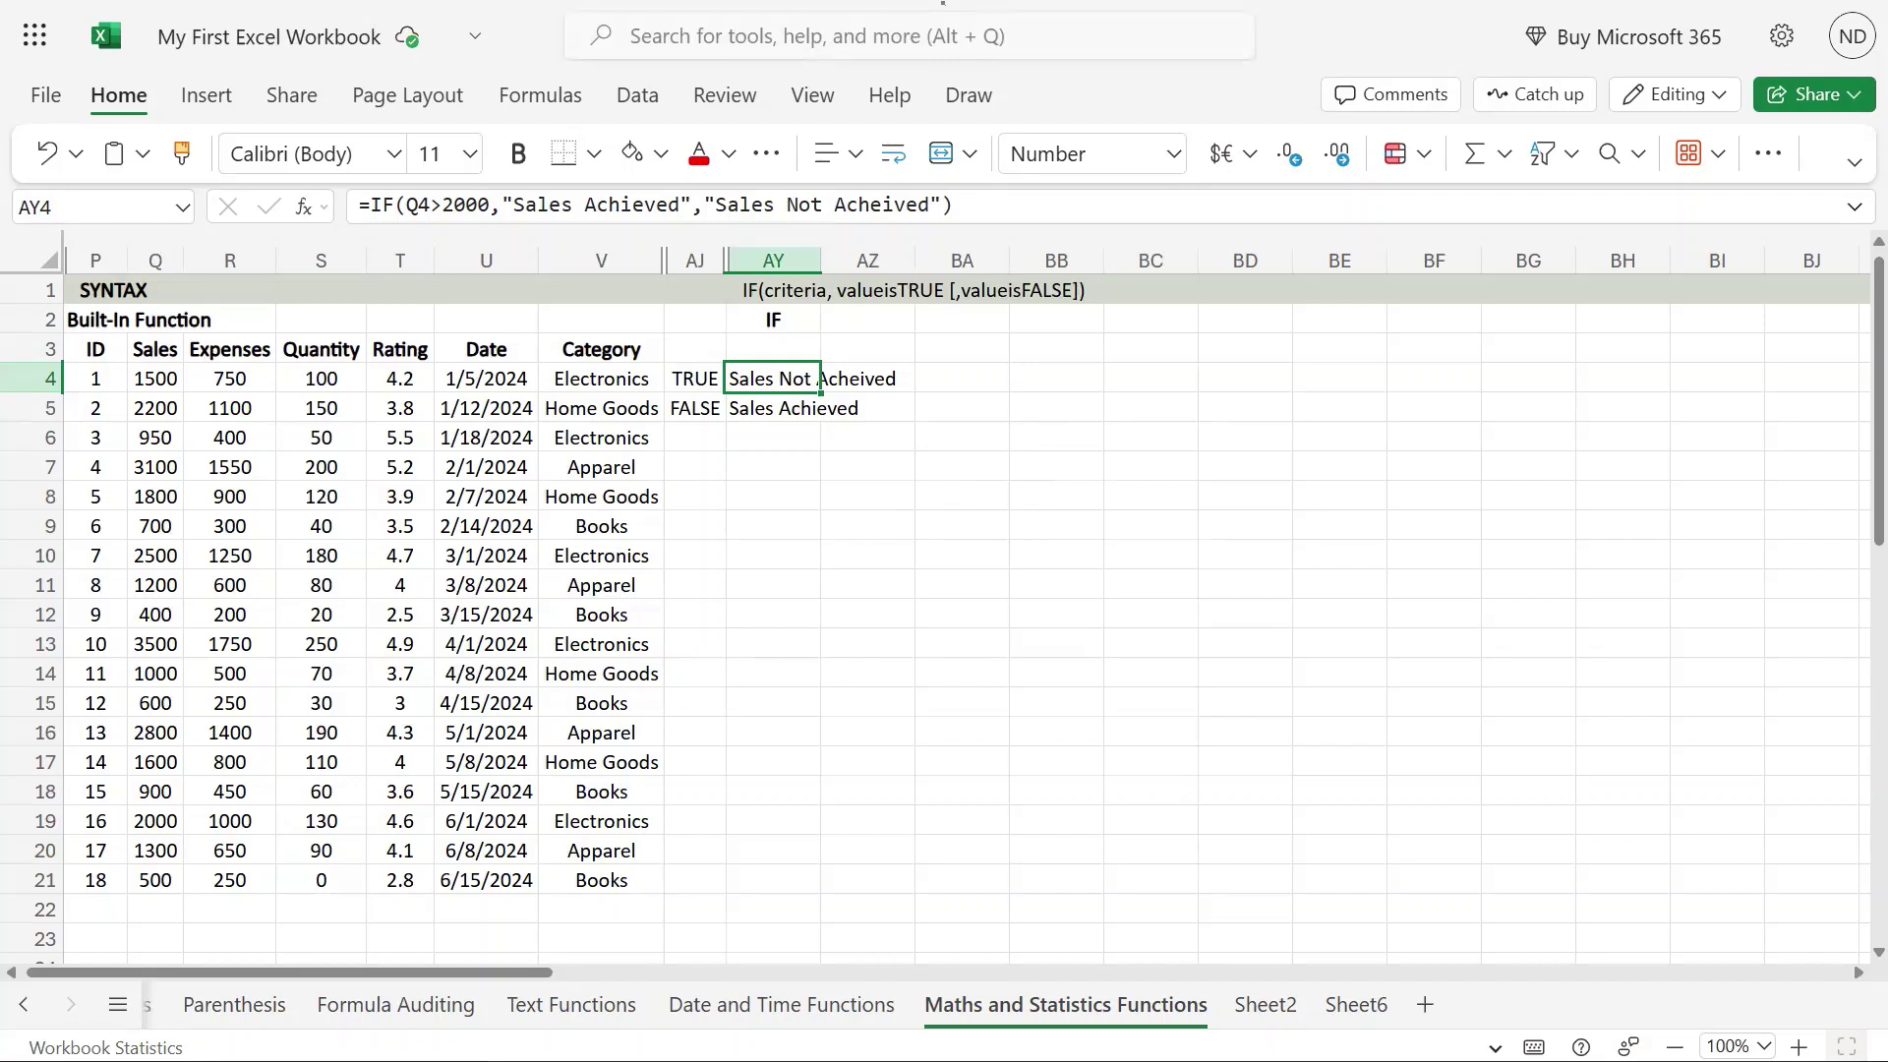
pyautogui.click(505, 207)
pyautogui.moveTo(505, 207); pyautogui.dragTo(934, 209)
pyautogui.click(1027, 531)
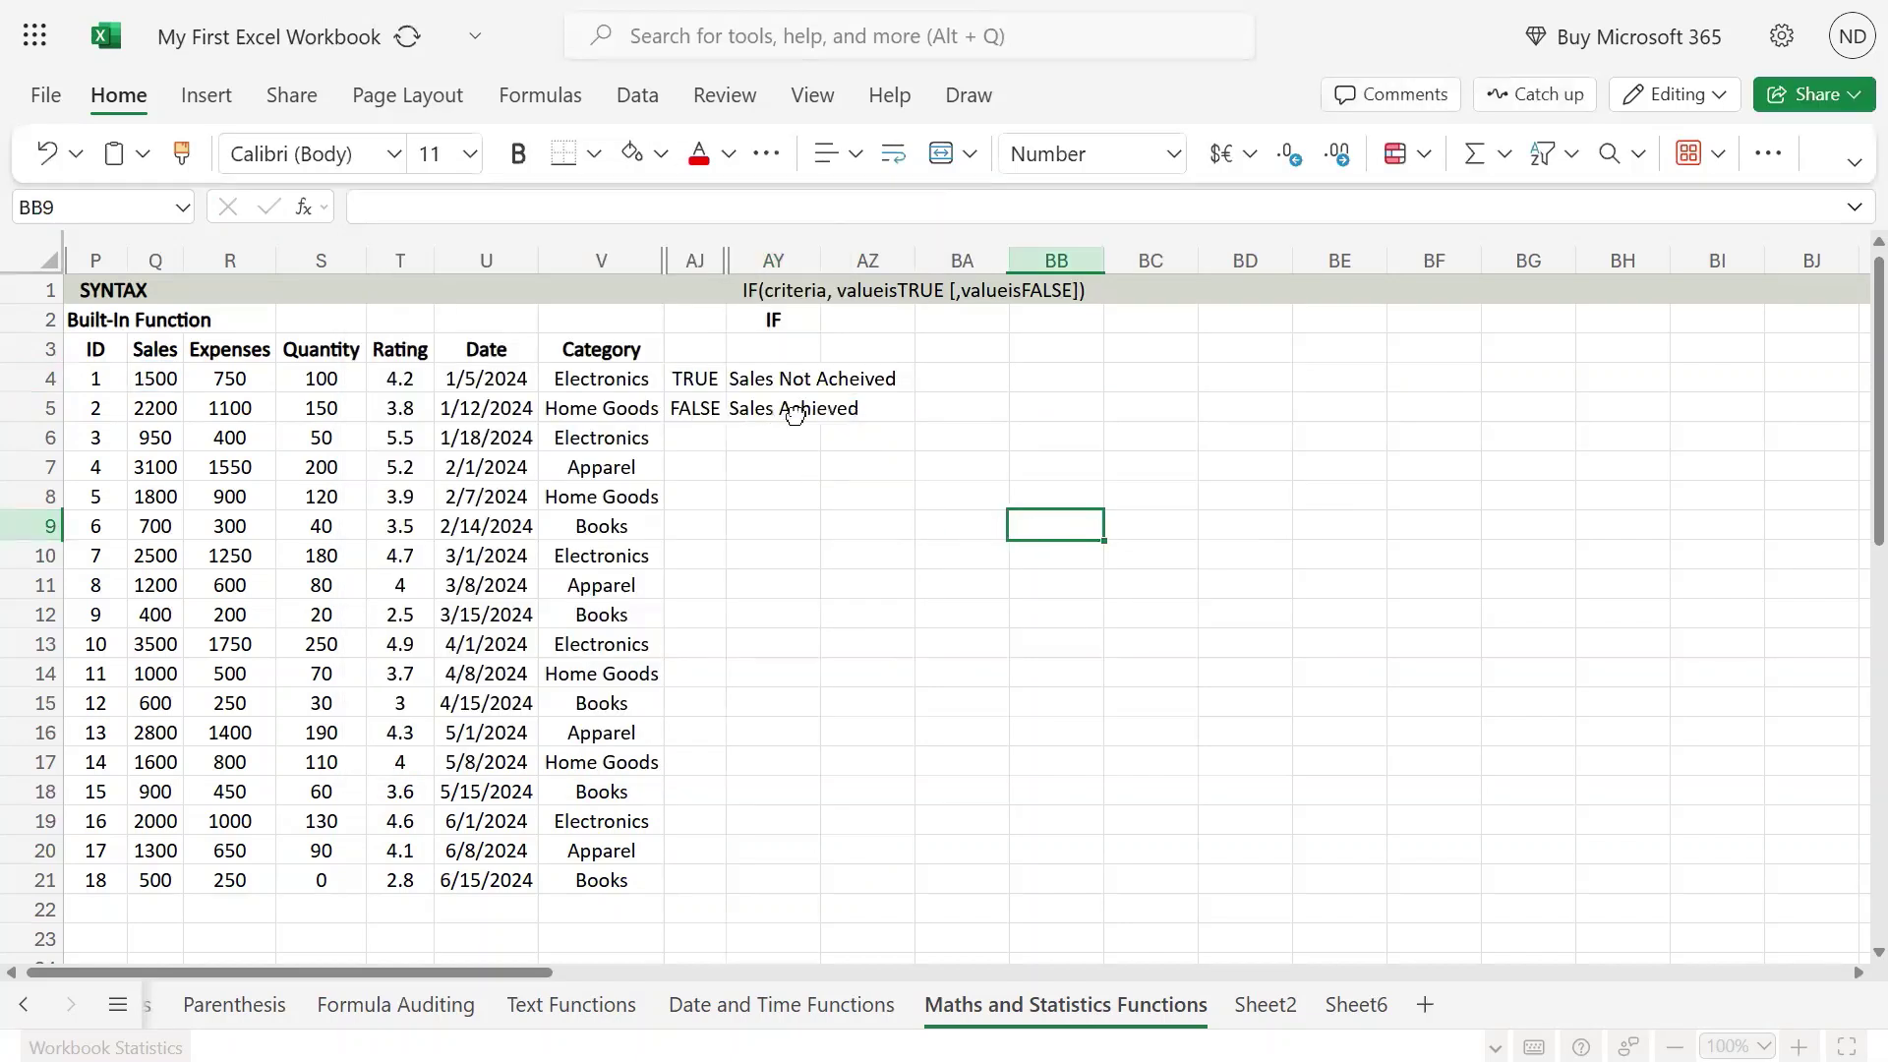
pyautogui.click(782, 380)
pyautogui.click(772, 408)
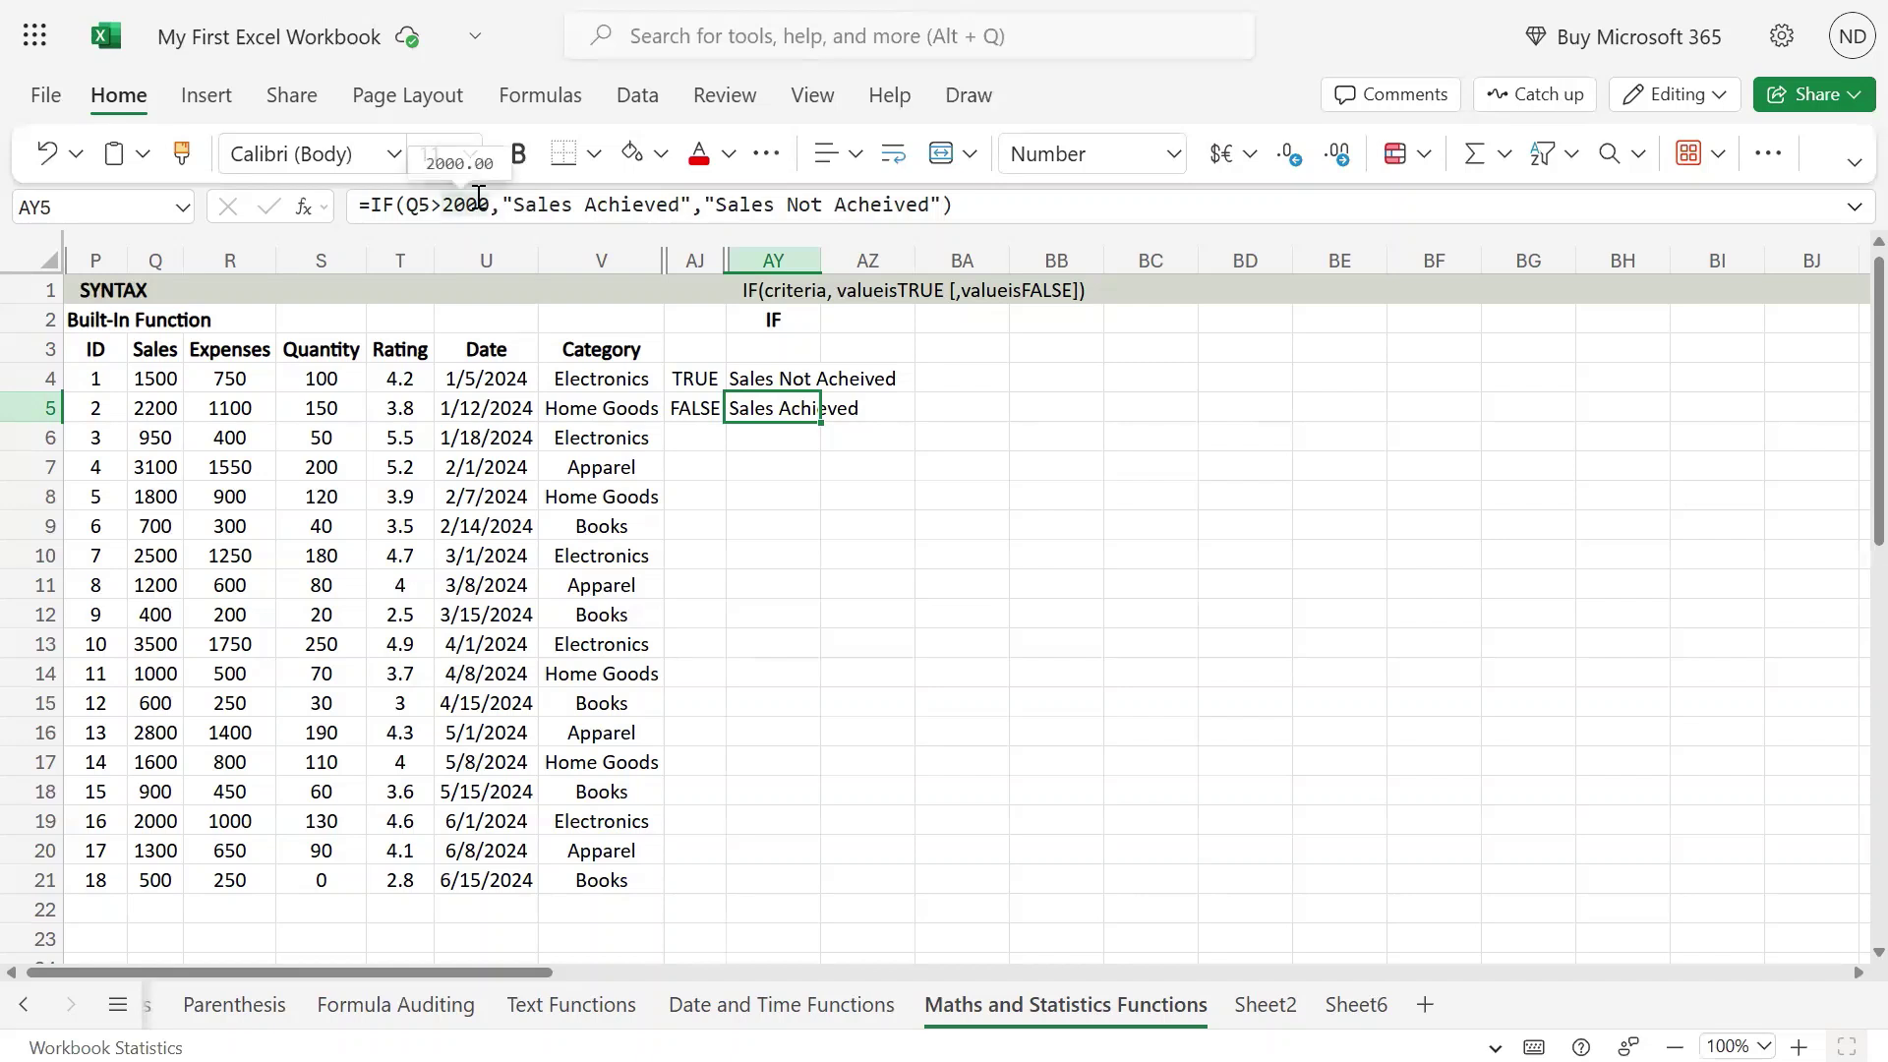
pyautogui.moveTo(493, 205); pyautogui.dragTo(948, 205)
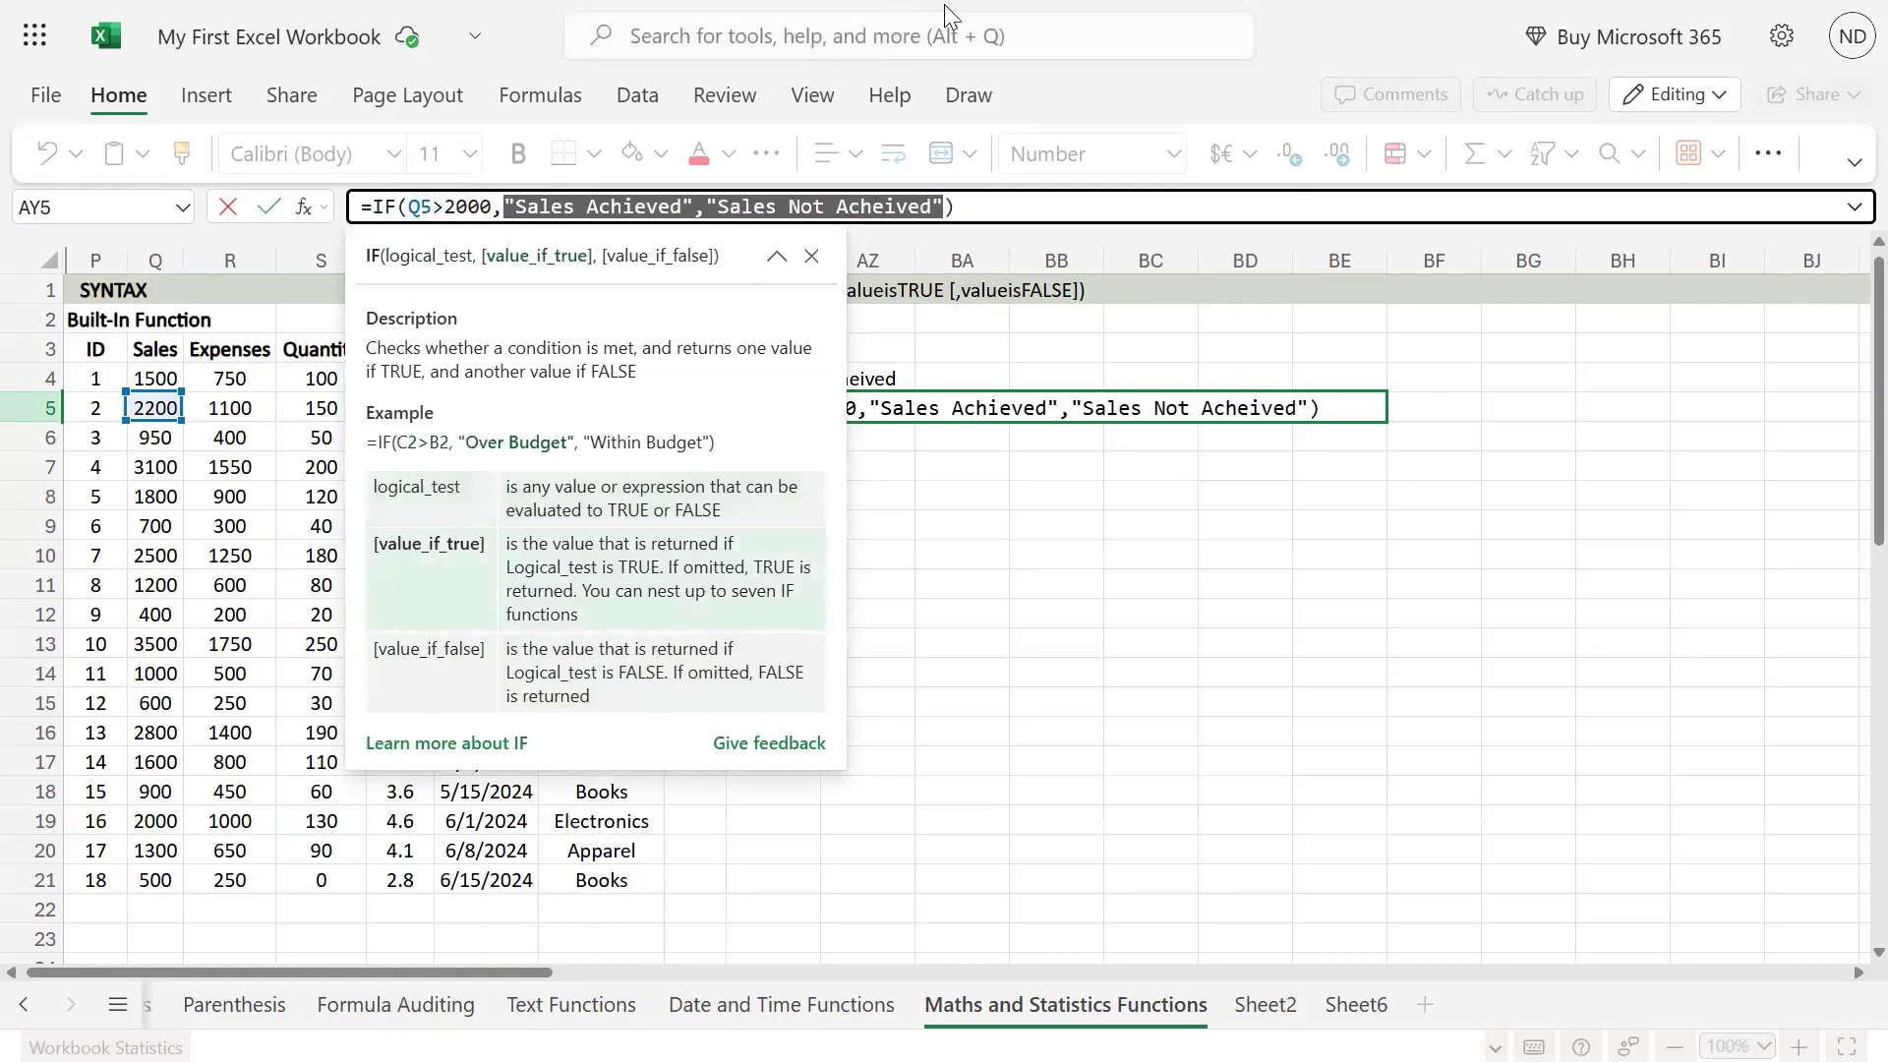
pyautogui.press('Escape')
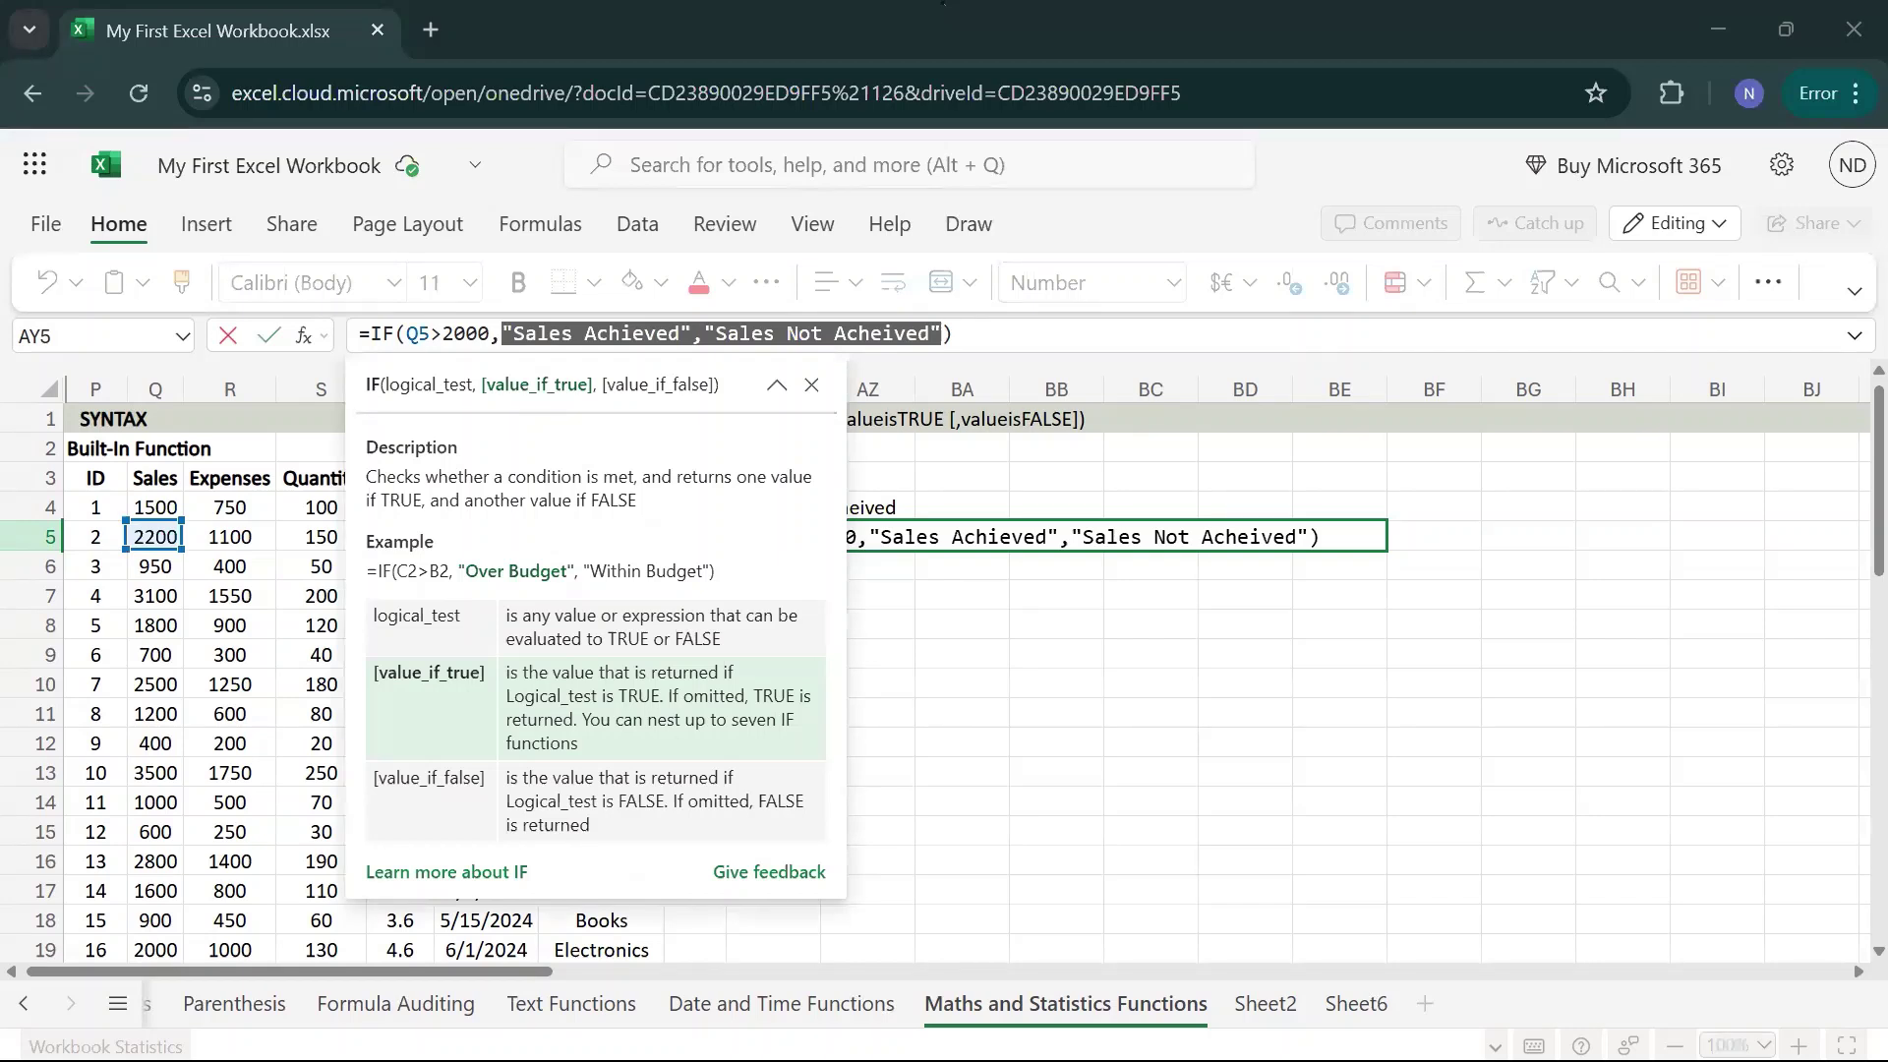
pyautogui.click(1372, 124)
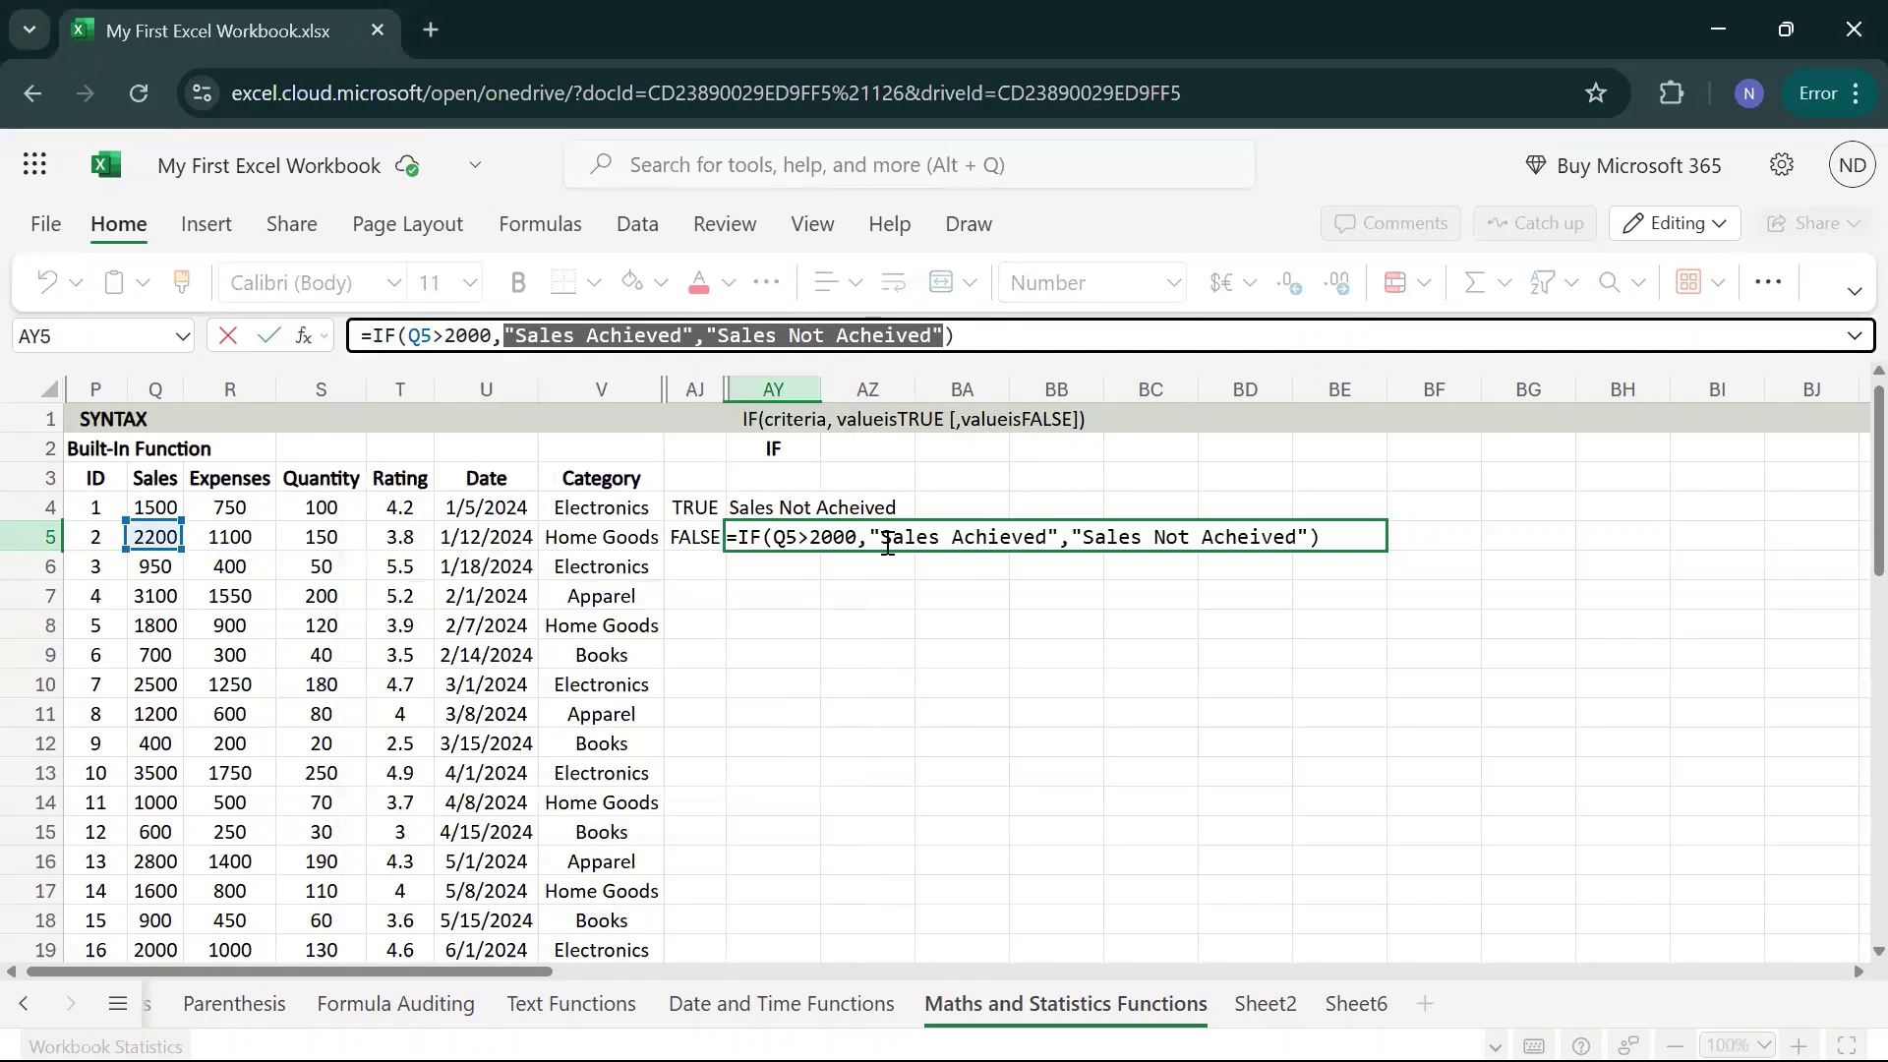
pyautogui.click(944, 3)
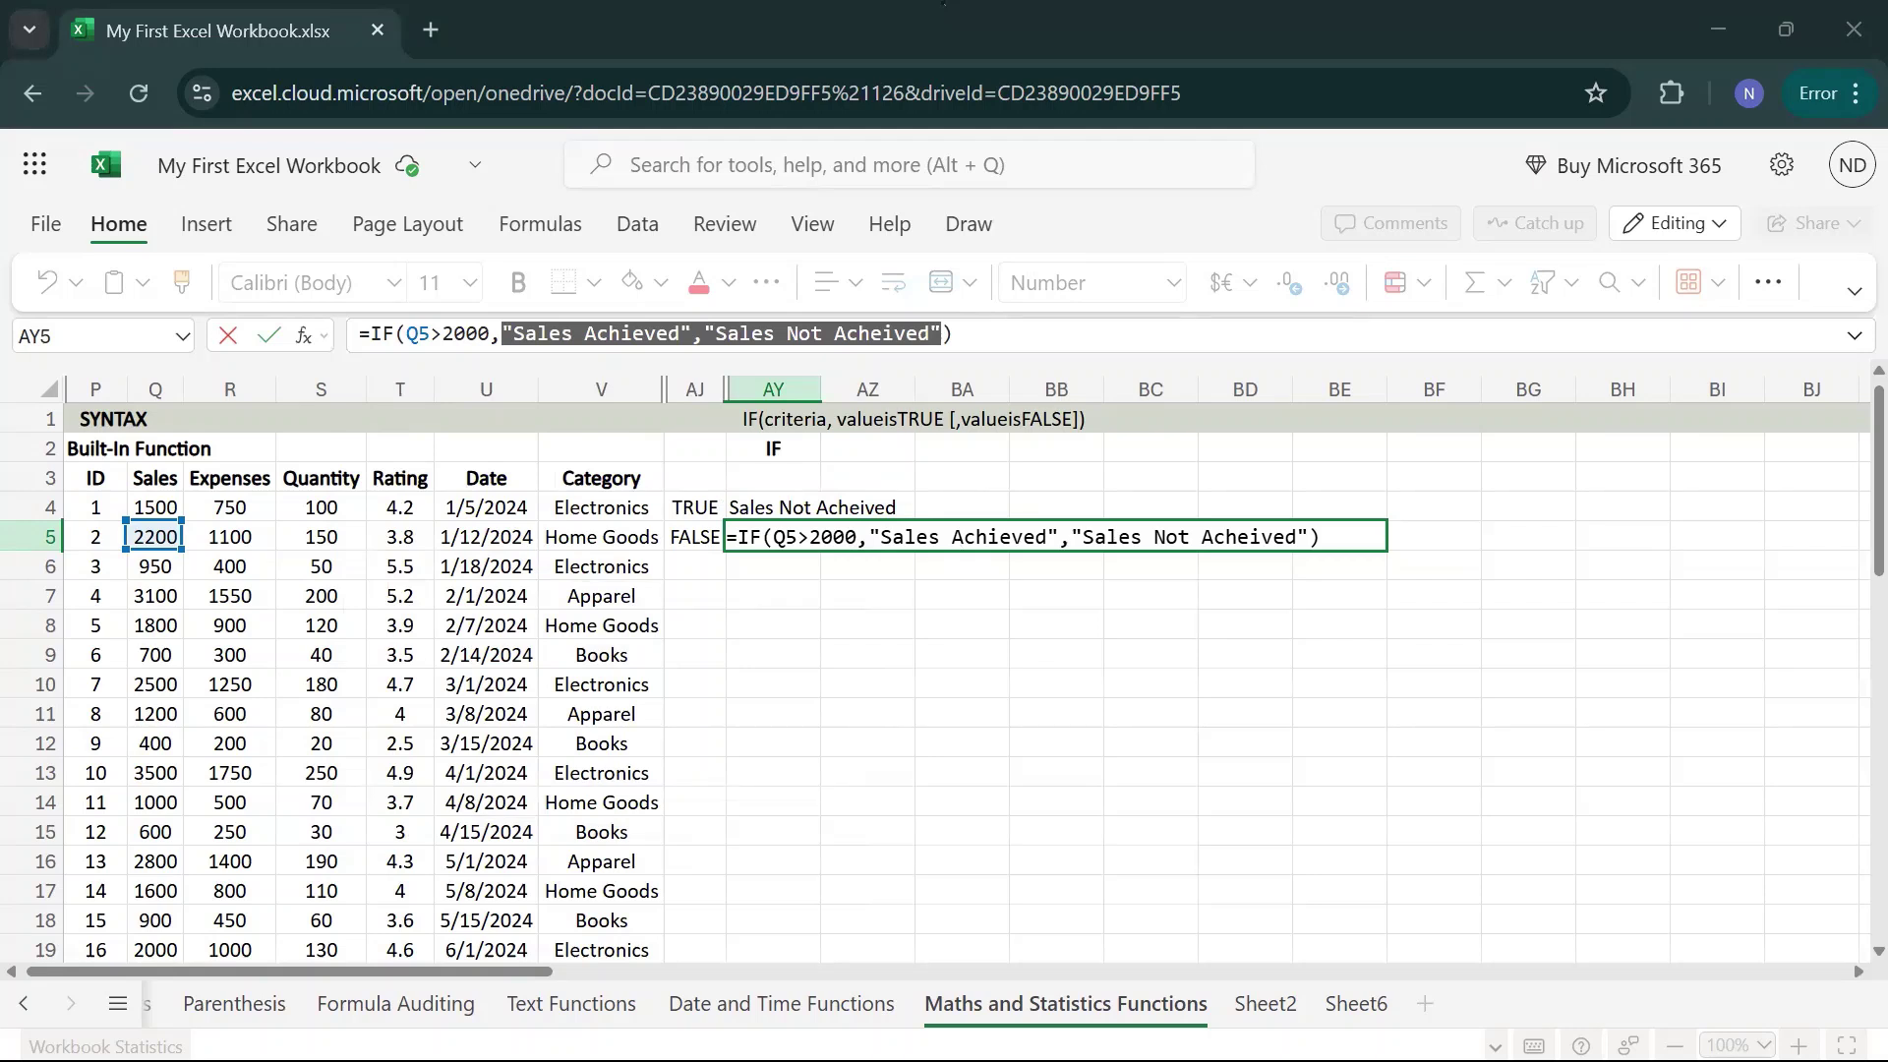
pyautogui.press('Escape')
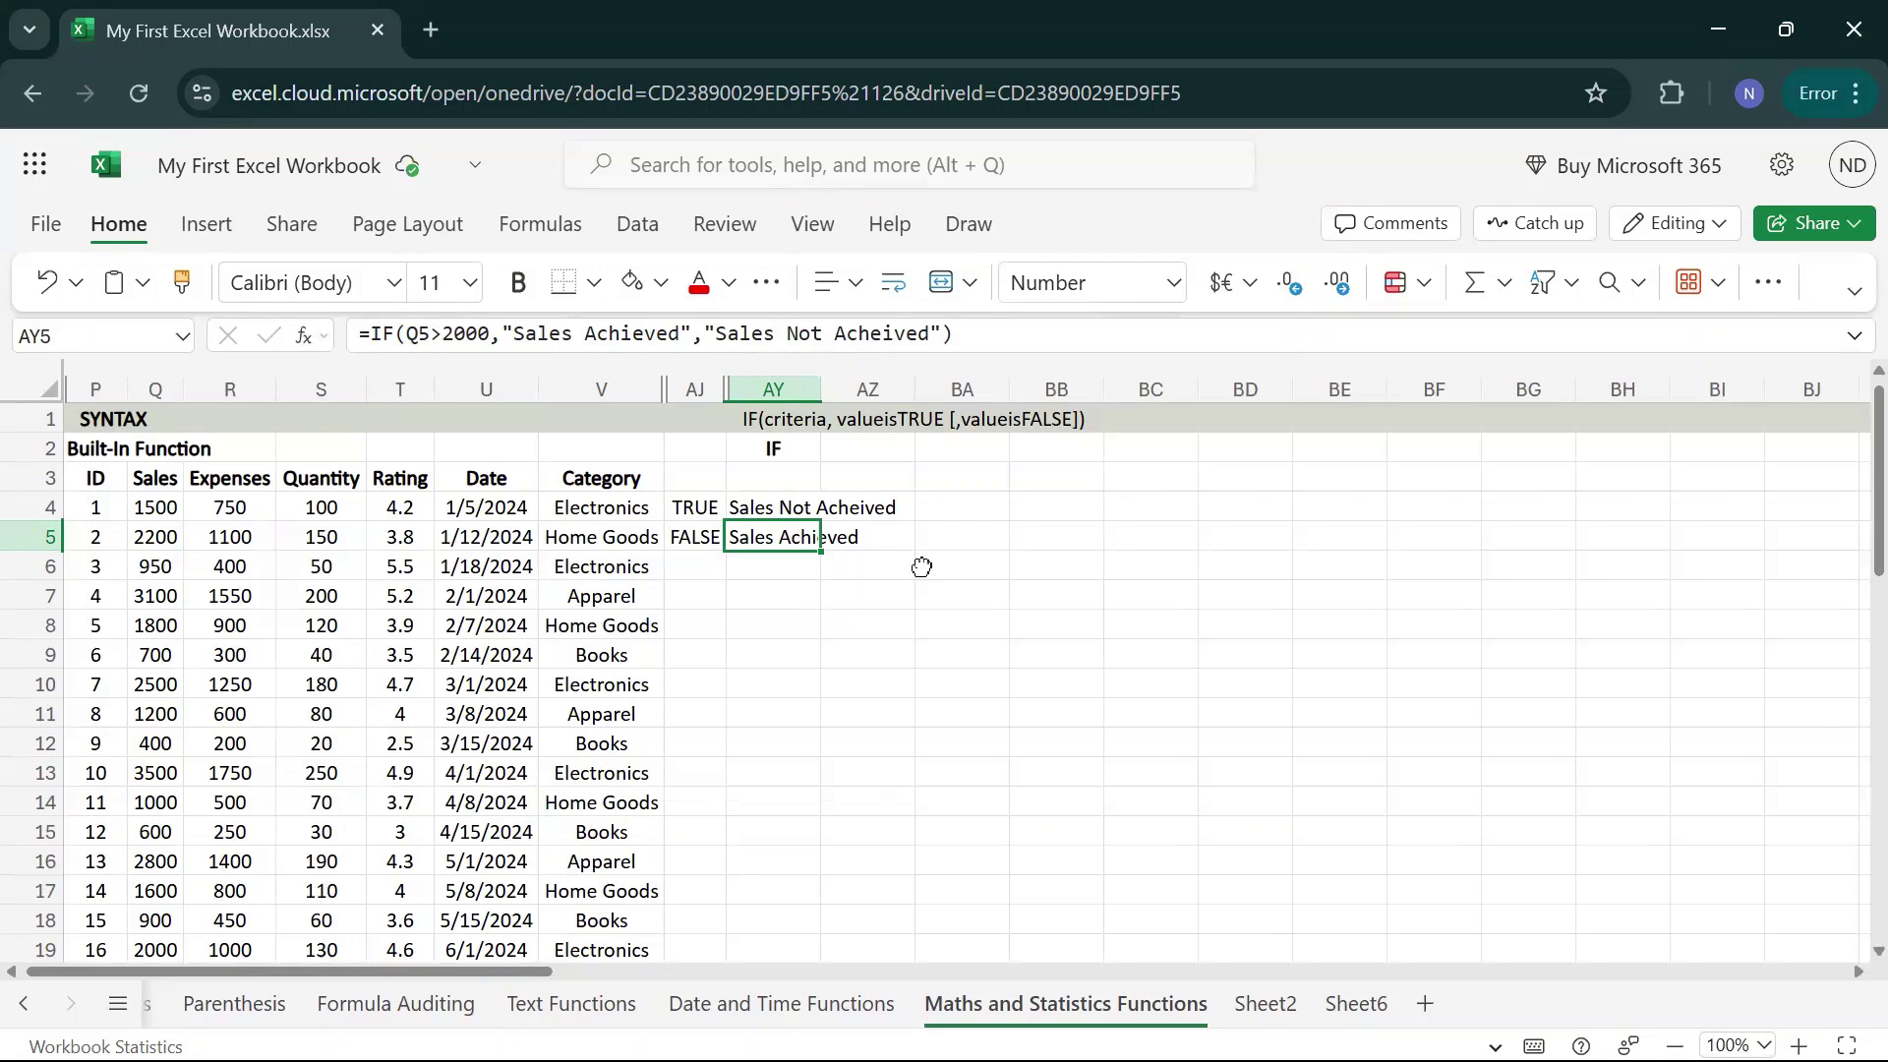
# - Copy the full formula text from cell AY5 and paste it into cell AY7 with its Q5 reference intact
pyautogui.press('F2')
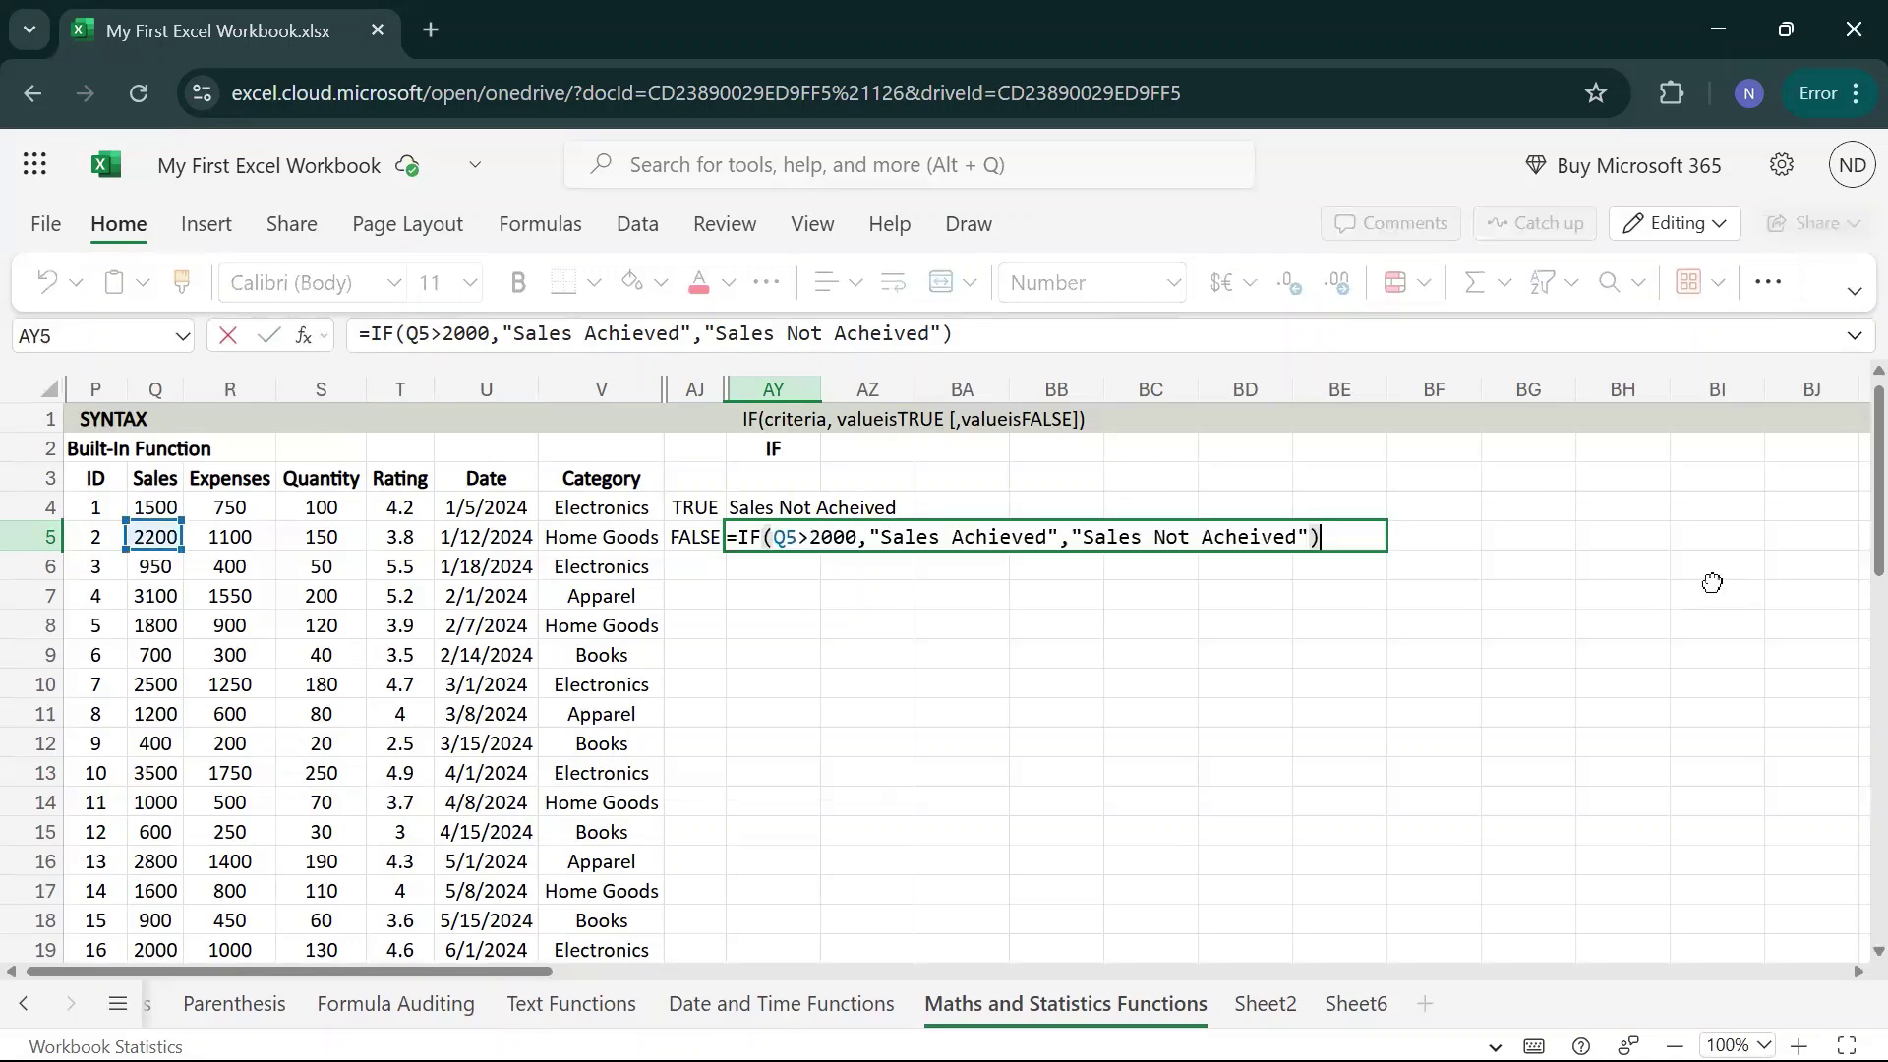
pyautogui.hotkey('shift', 'Home')
pyautogui.hotkey('ctrl', 'c')
pyautogui.press('Return')
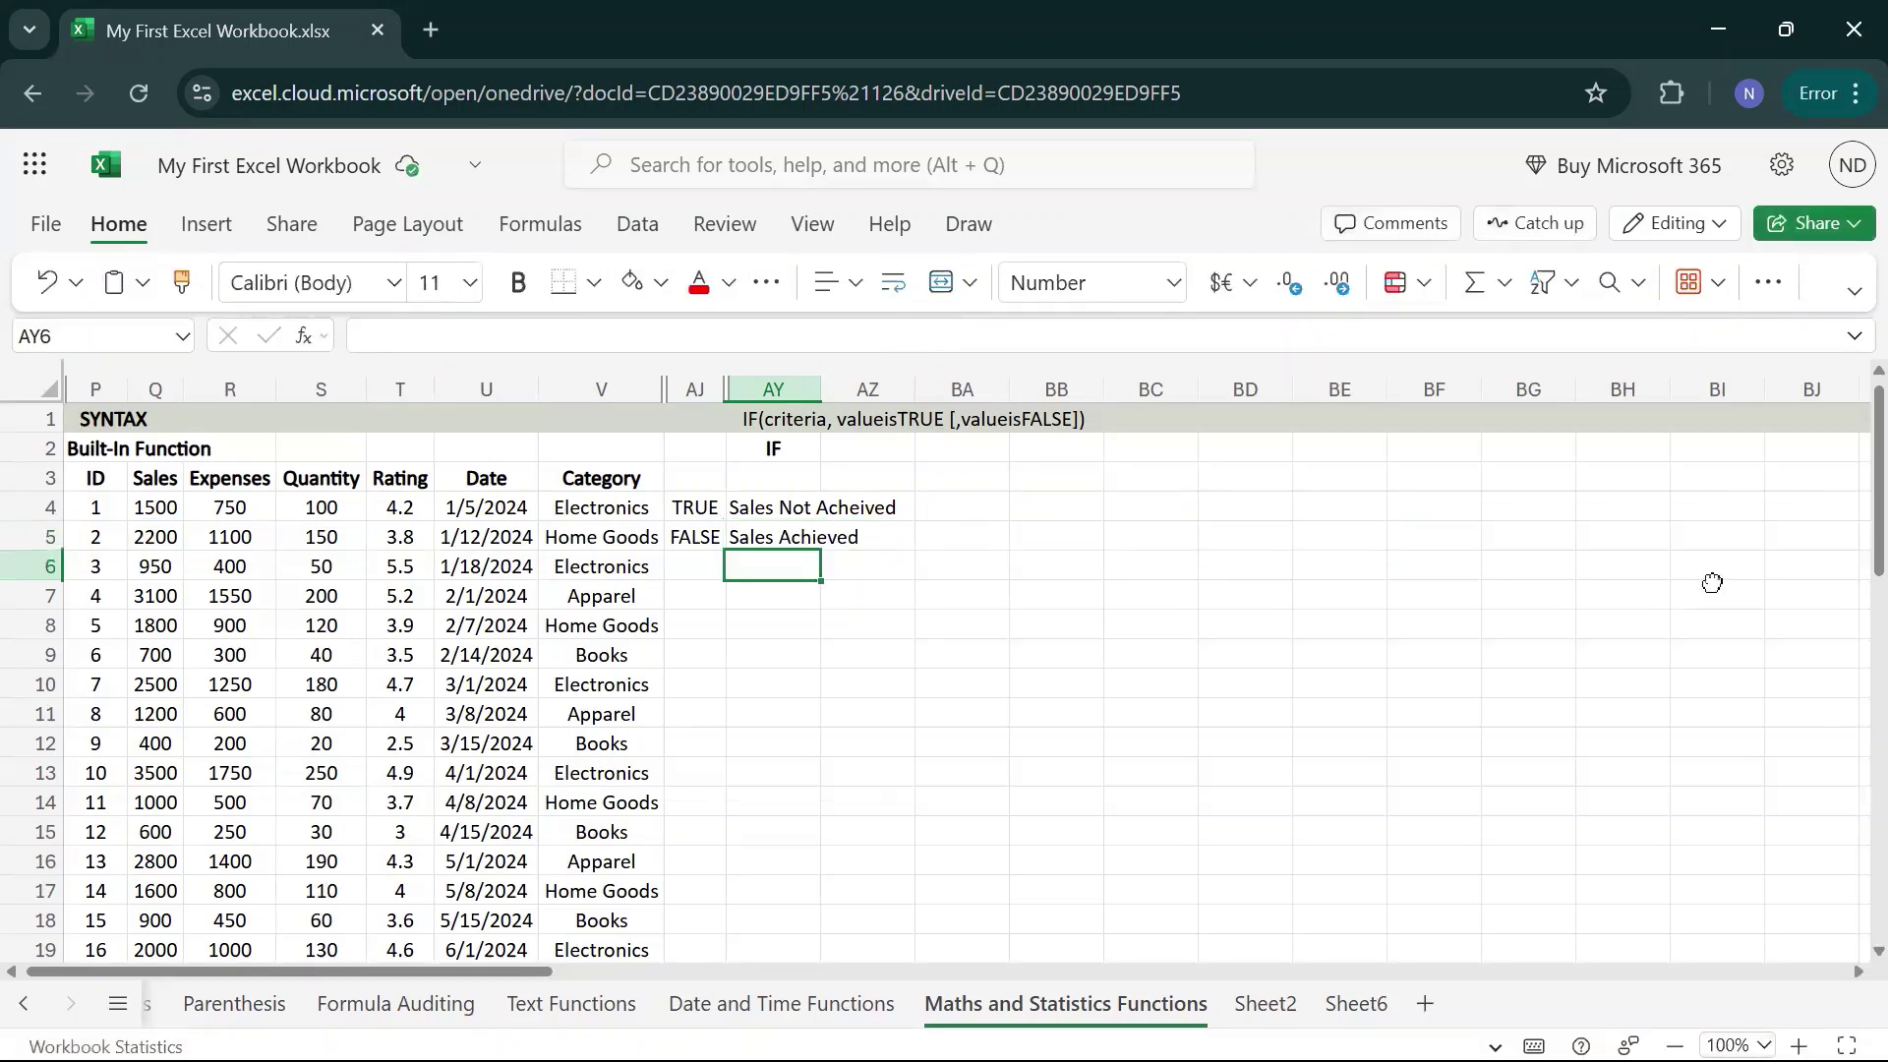
pyautogui.press('Return')
pyautogui.hotkey('ctrl', 'v')
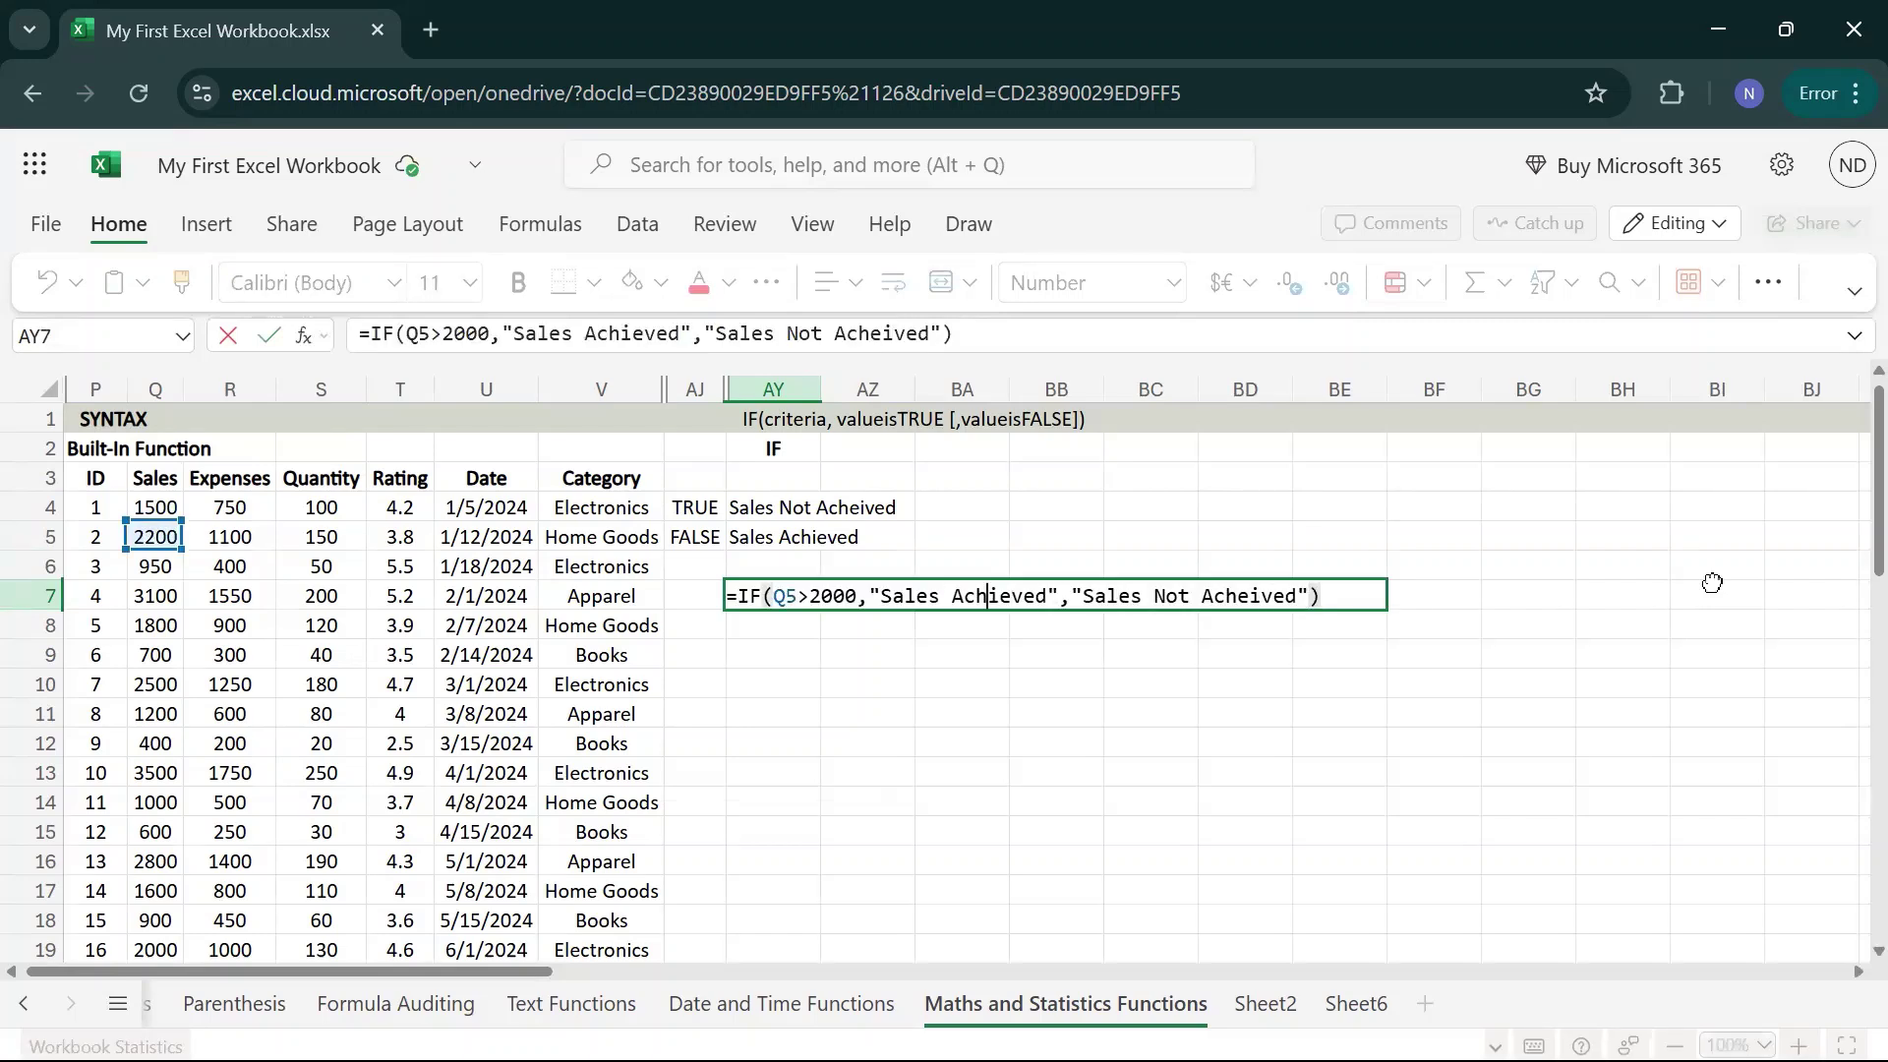
# - Insert a nested if( directly before the "Sales Not Acheived" argument in AY7's formula
pyautogui.press('Left')
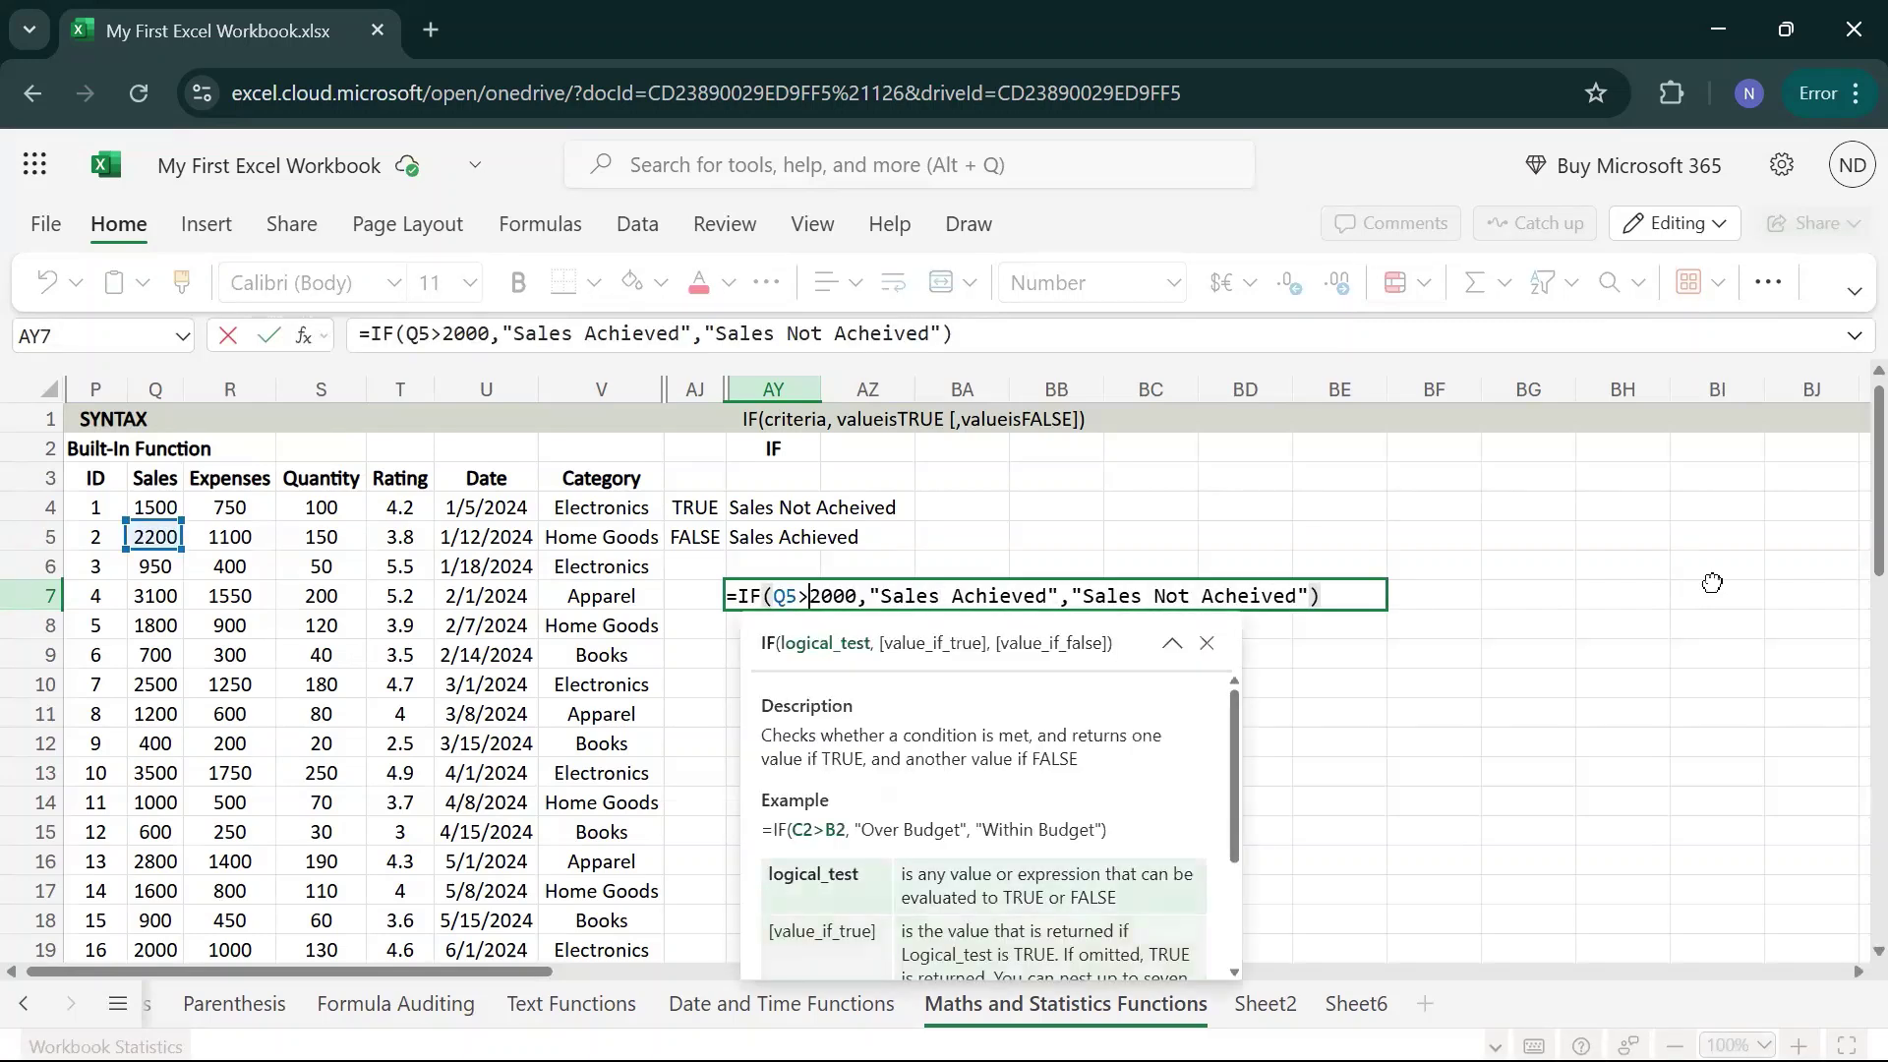
pyautogui.press('Right')
pyautogui.press('Right')
pyautogui.press('Right')
pyautogui.press('Right')
pyautogui.press('Right')
pyautogui.press('Right')
pyautogui.press('Right')
pyautogui.press('Left')
pyautogui.press('Right')
pyautogui.press('Right')
pyautogui.press('Right')
pyautogui.press('Right')
pyautogui.press('Right')
pyautogui.press('Right')
pyautogui.press('Right')
pyautogui.press('Right')
pyautogui.press('Right')
pyautogui.press('Right')
pyautogui.press('Right')
pyautogui.press('Right')
pyautogui.press('Right')
pyautogui.press('Right')
pyautogui.press('Right')
pyautogui.press('Right')
pyautogui.press('Right')
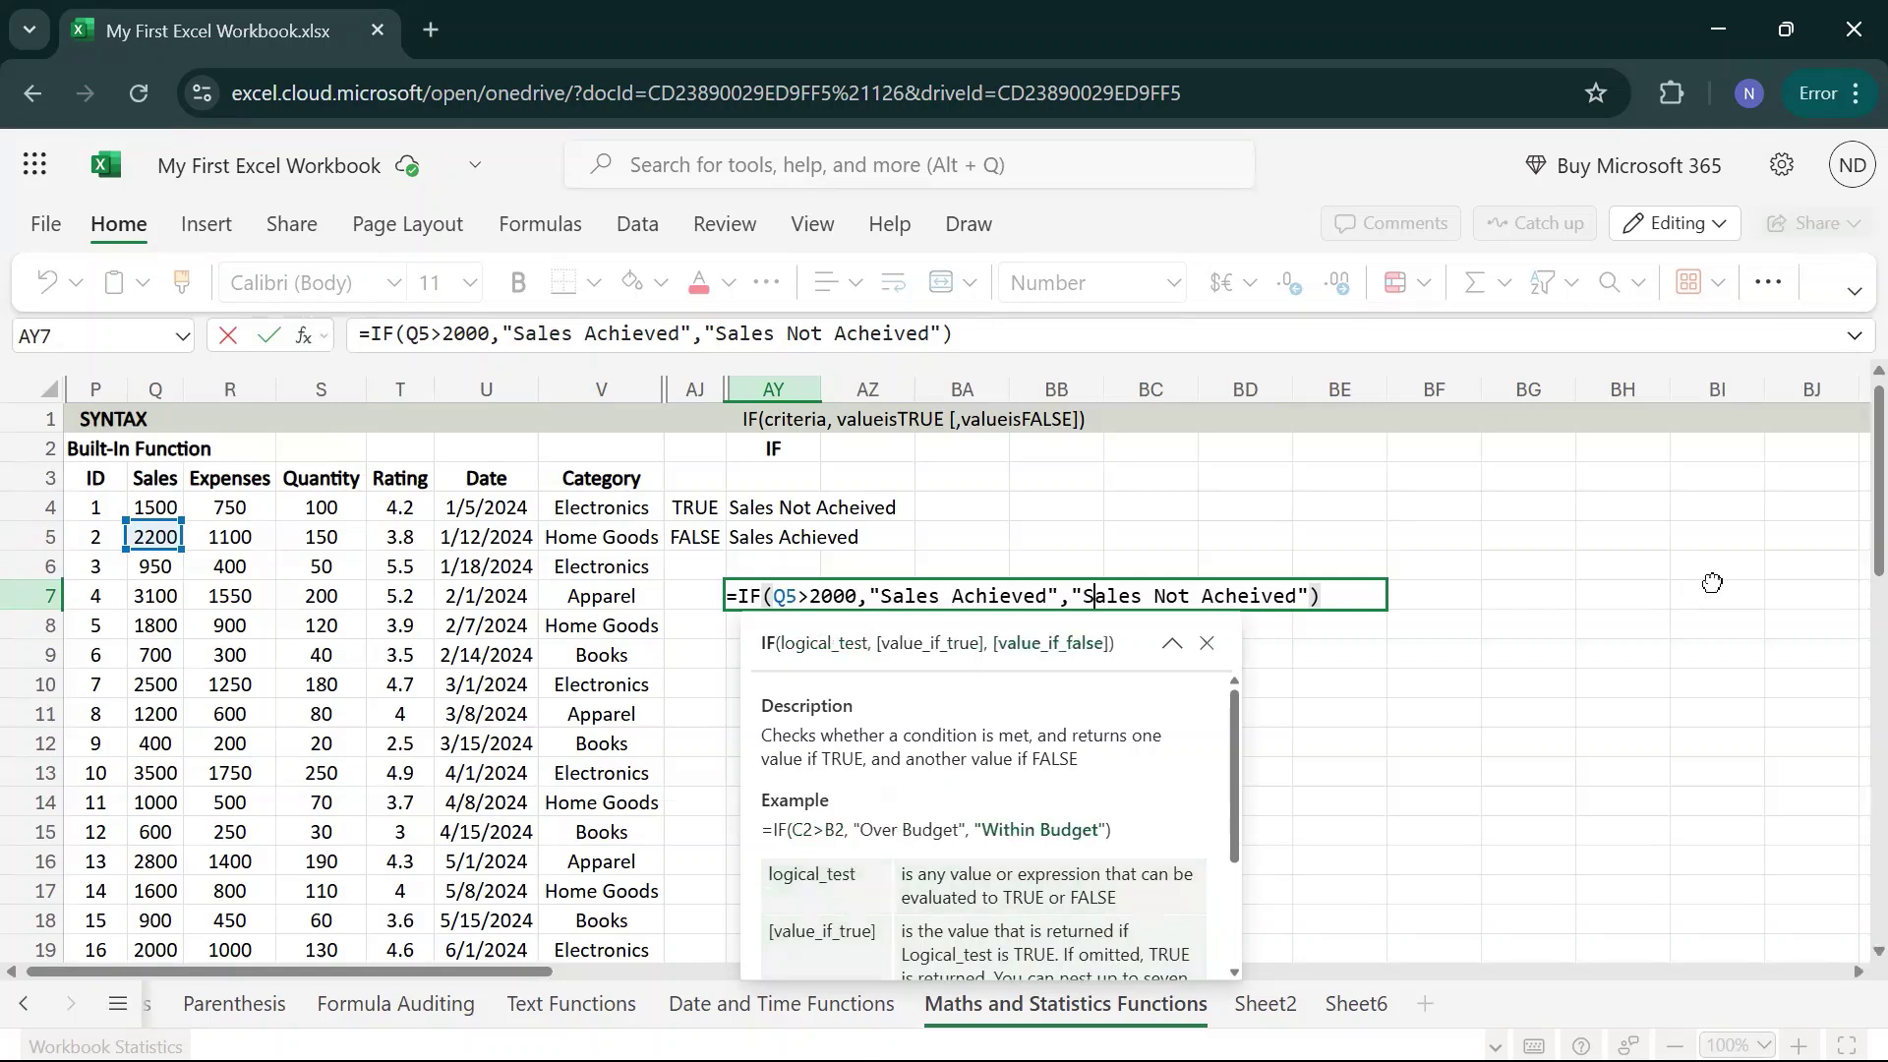
pyautogui.press('Left')
pyautogui.press('Left')
pyautogui.write('if')
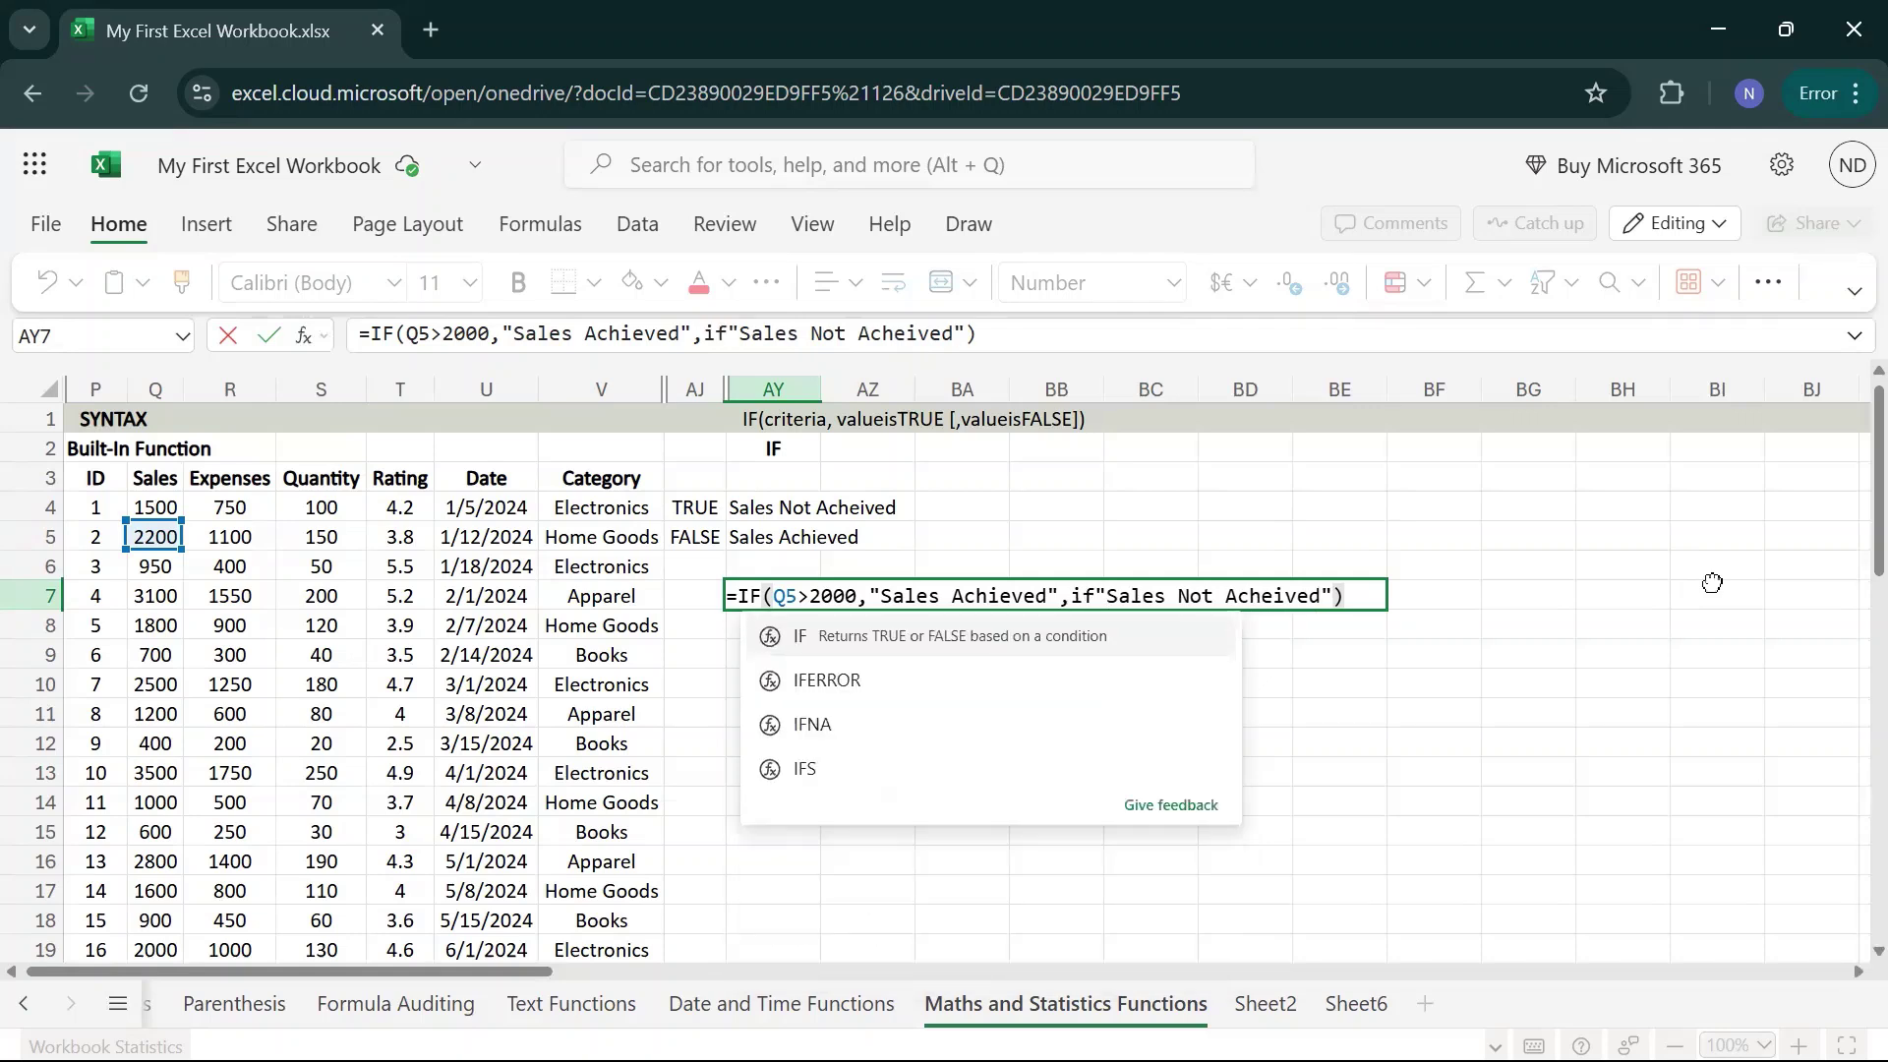
pyautogui.write('(')
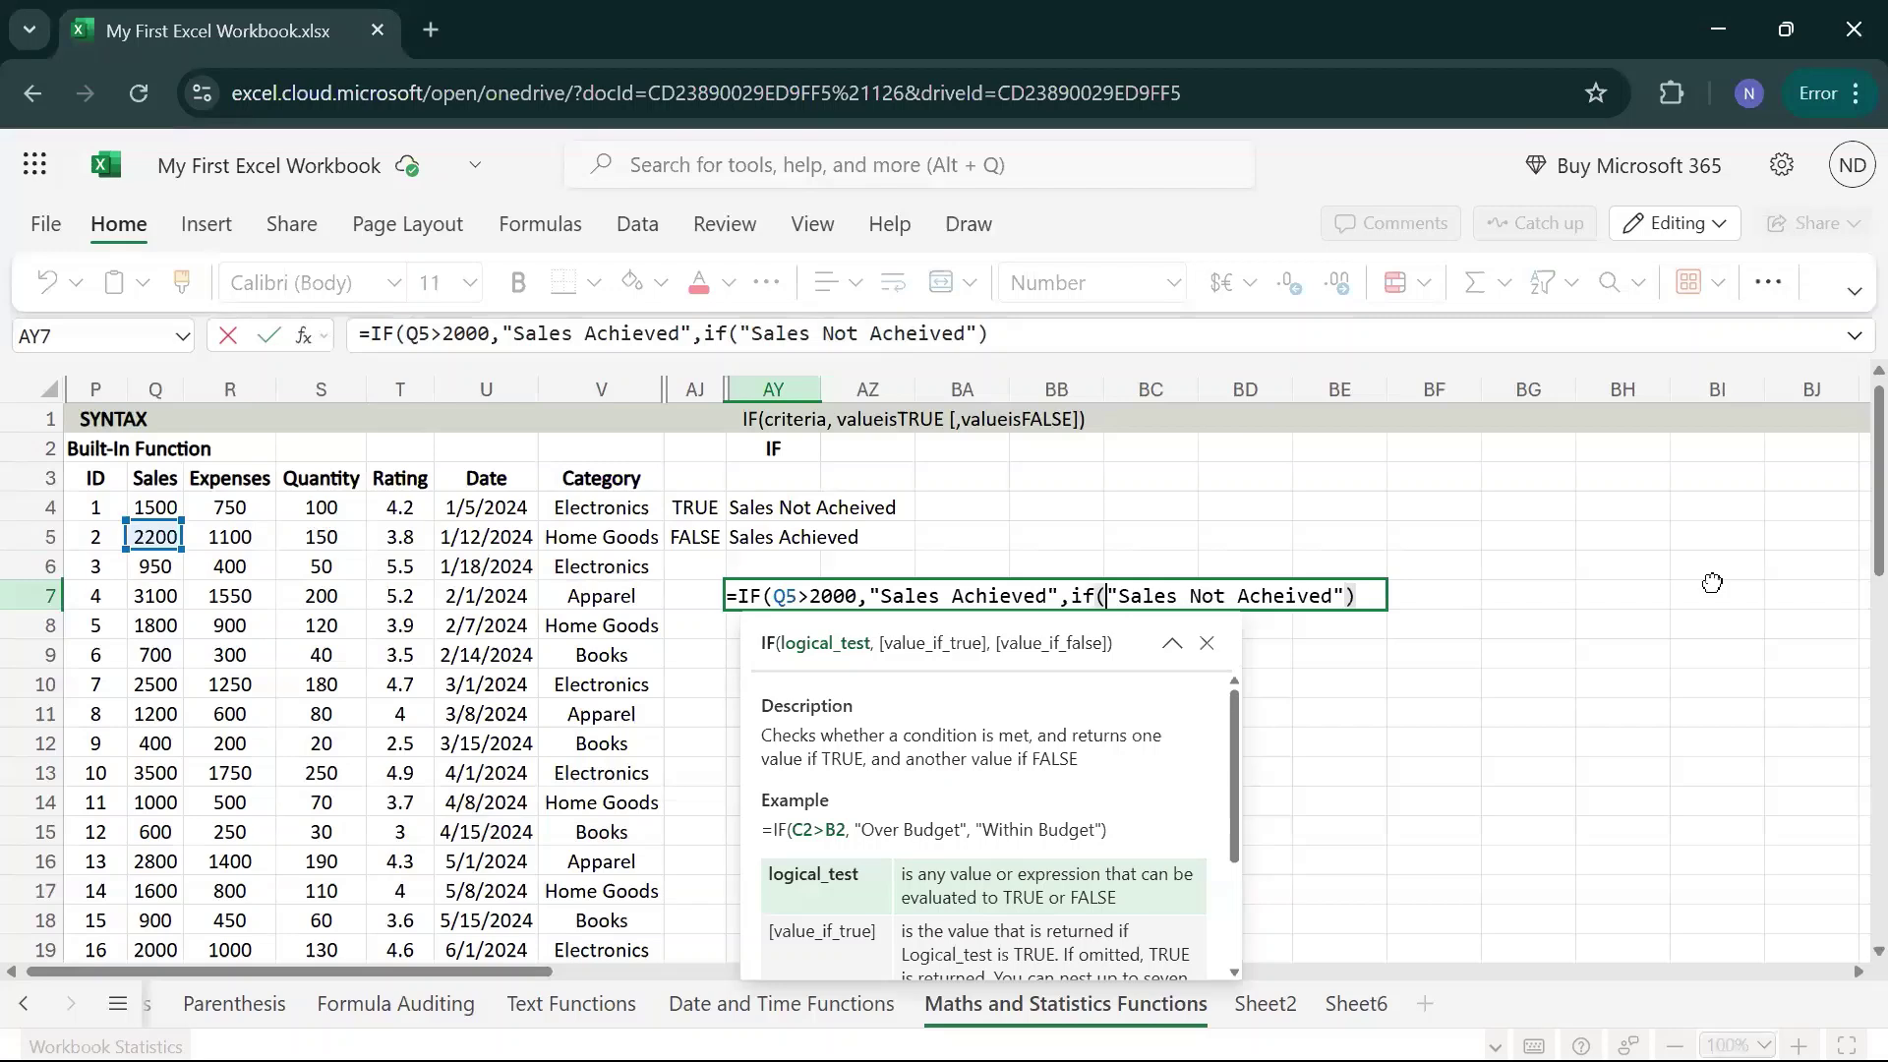
pyautogui.press('Left')
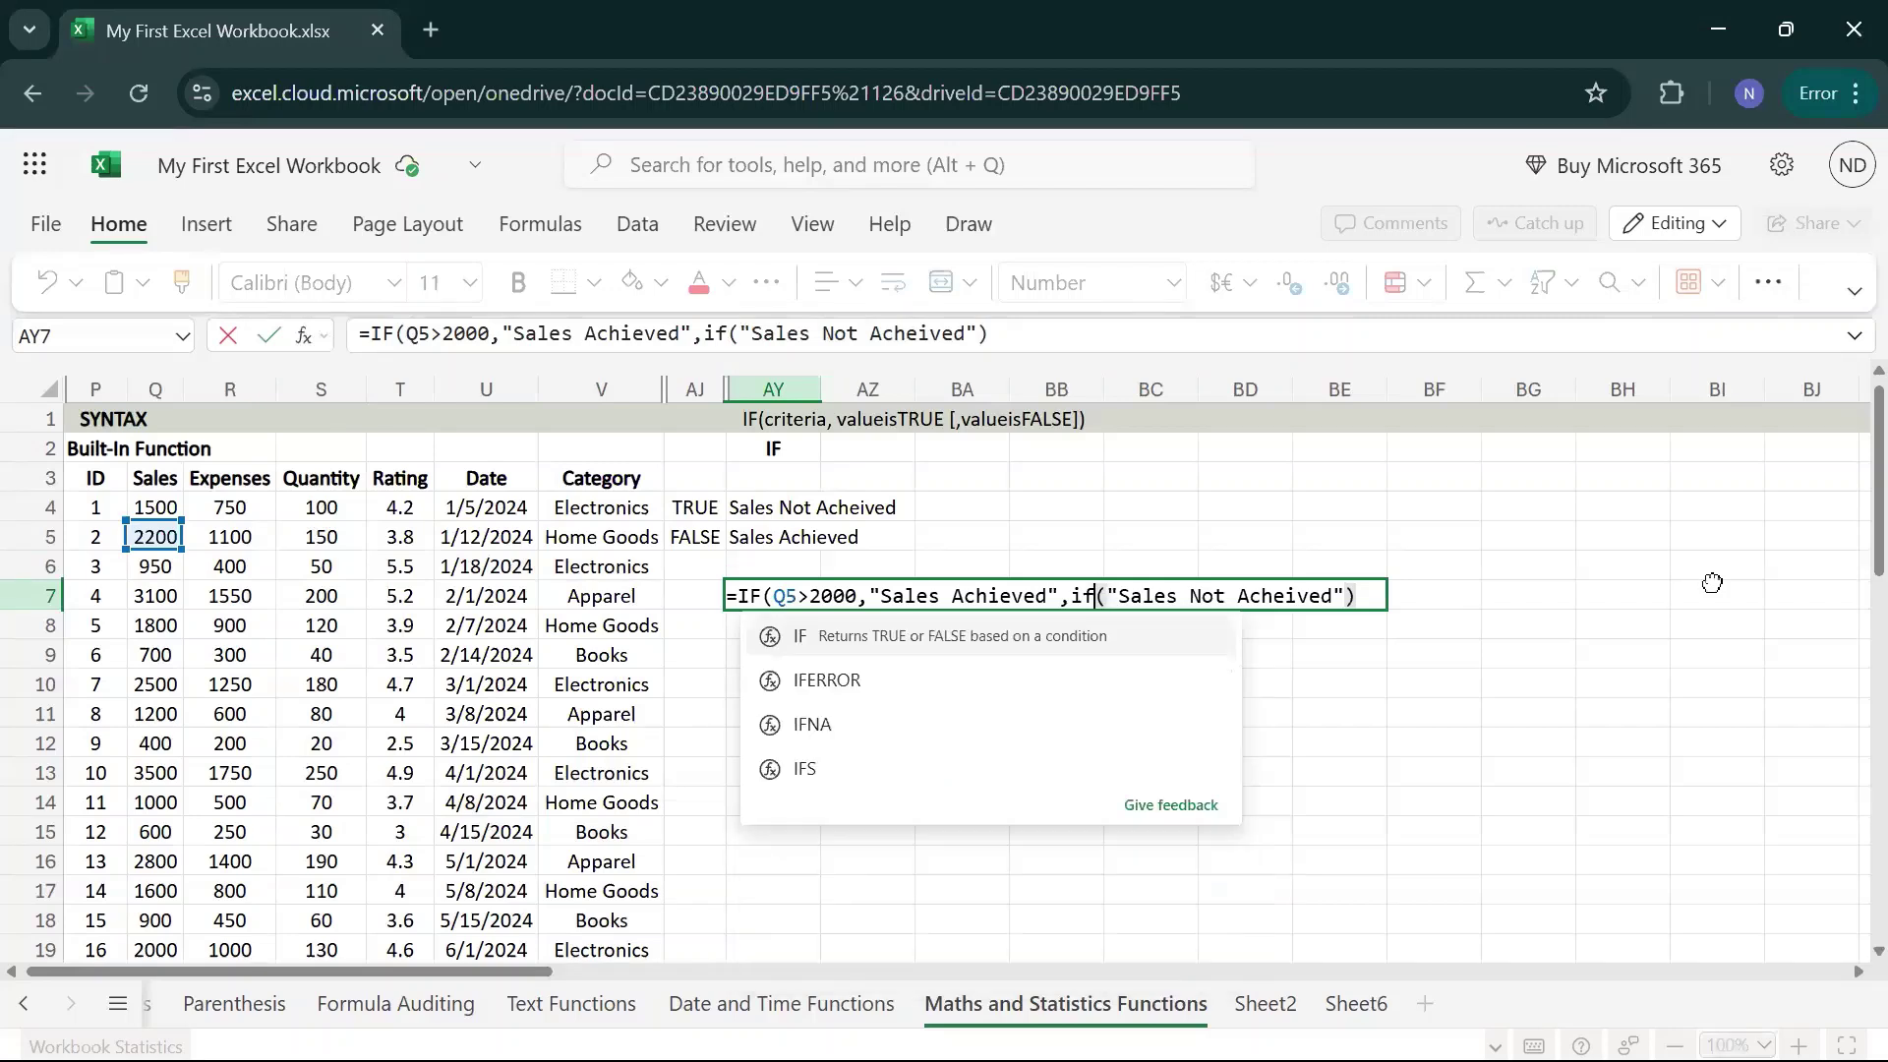
pyautogui.press('Right')
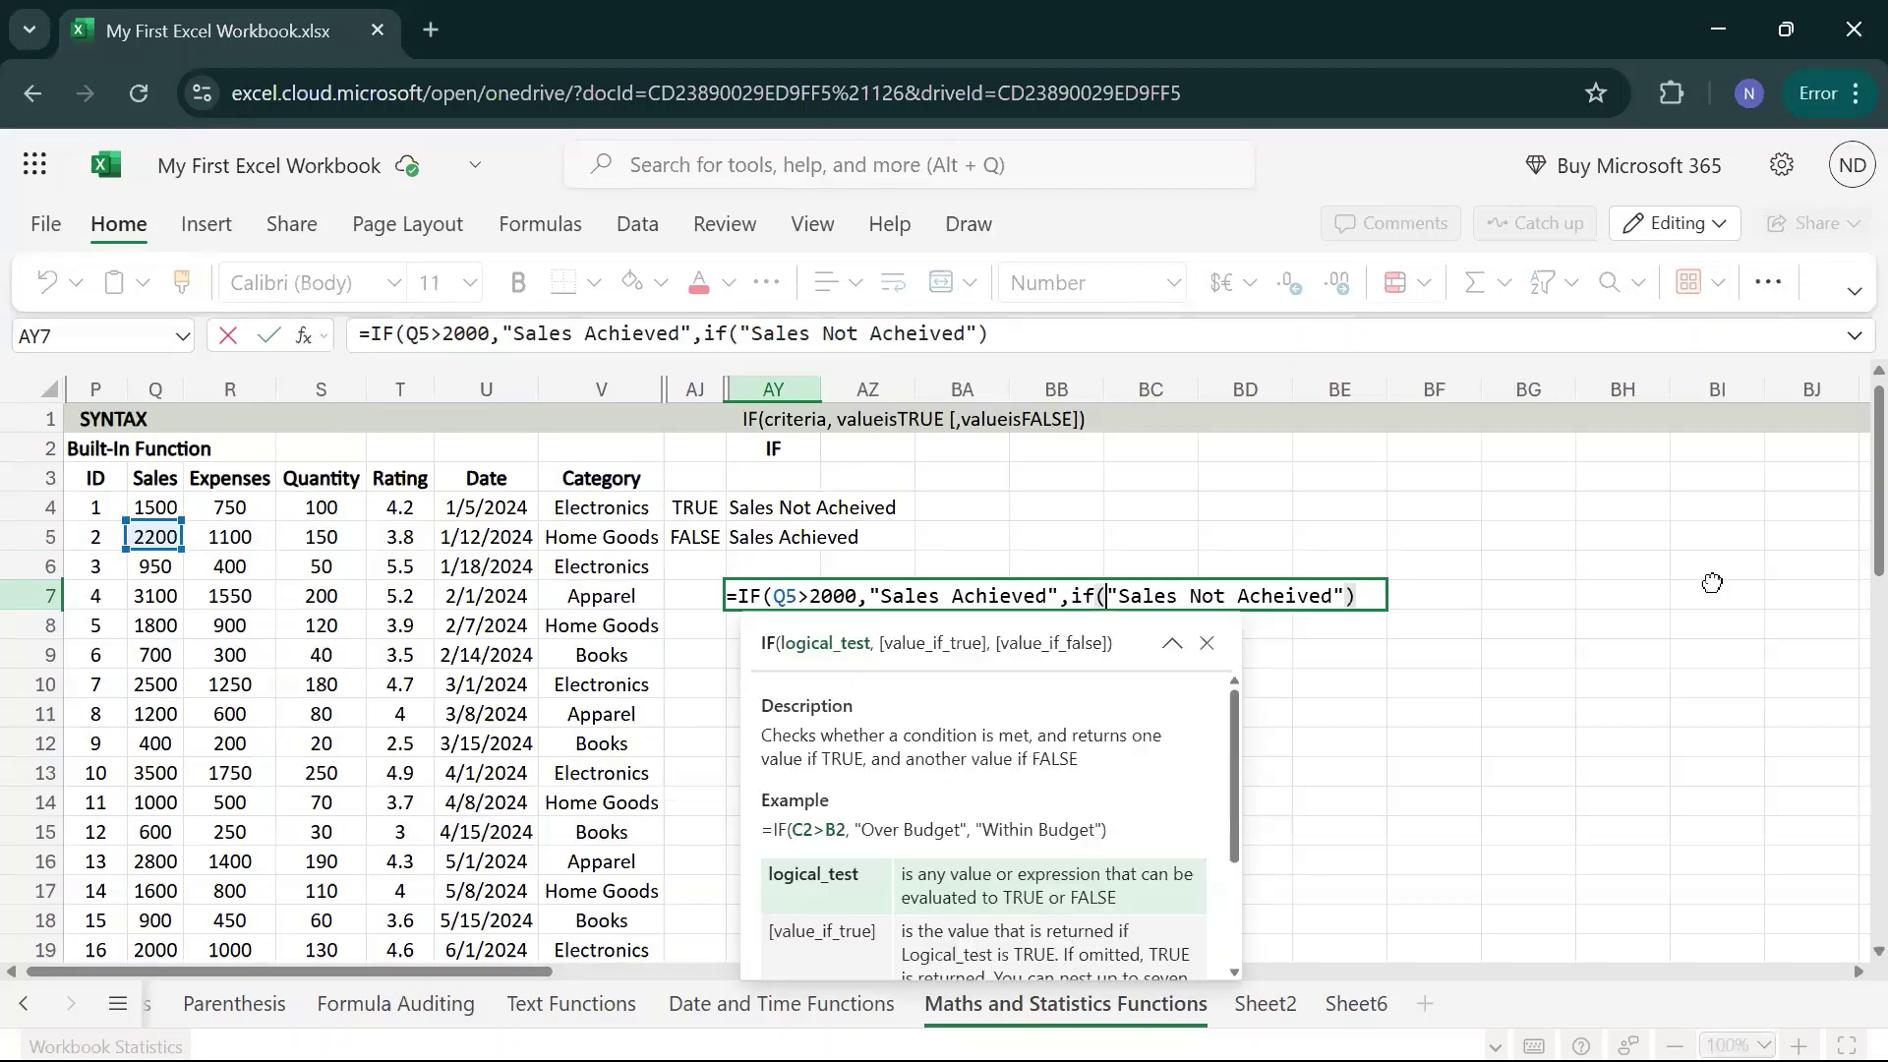
# - Set the nested IF's logical test in AY7 to S7>100, using the Quantity value in row 7
pyautogui.click(337, 596)
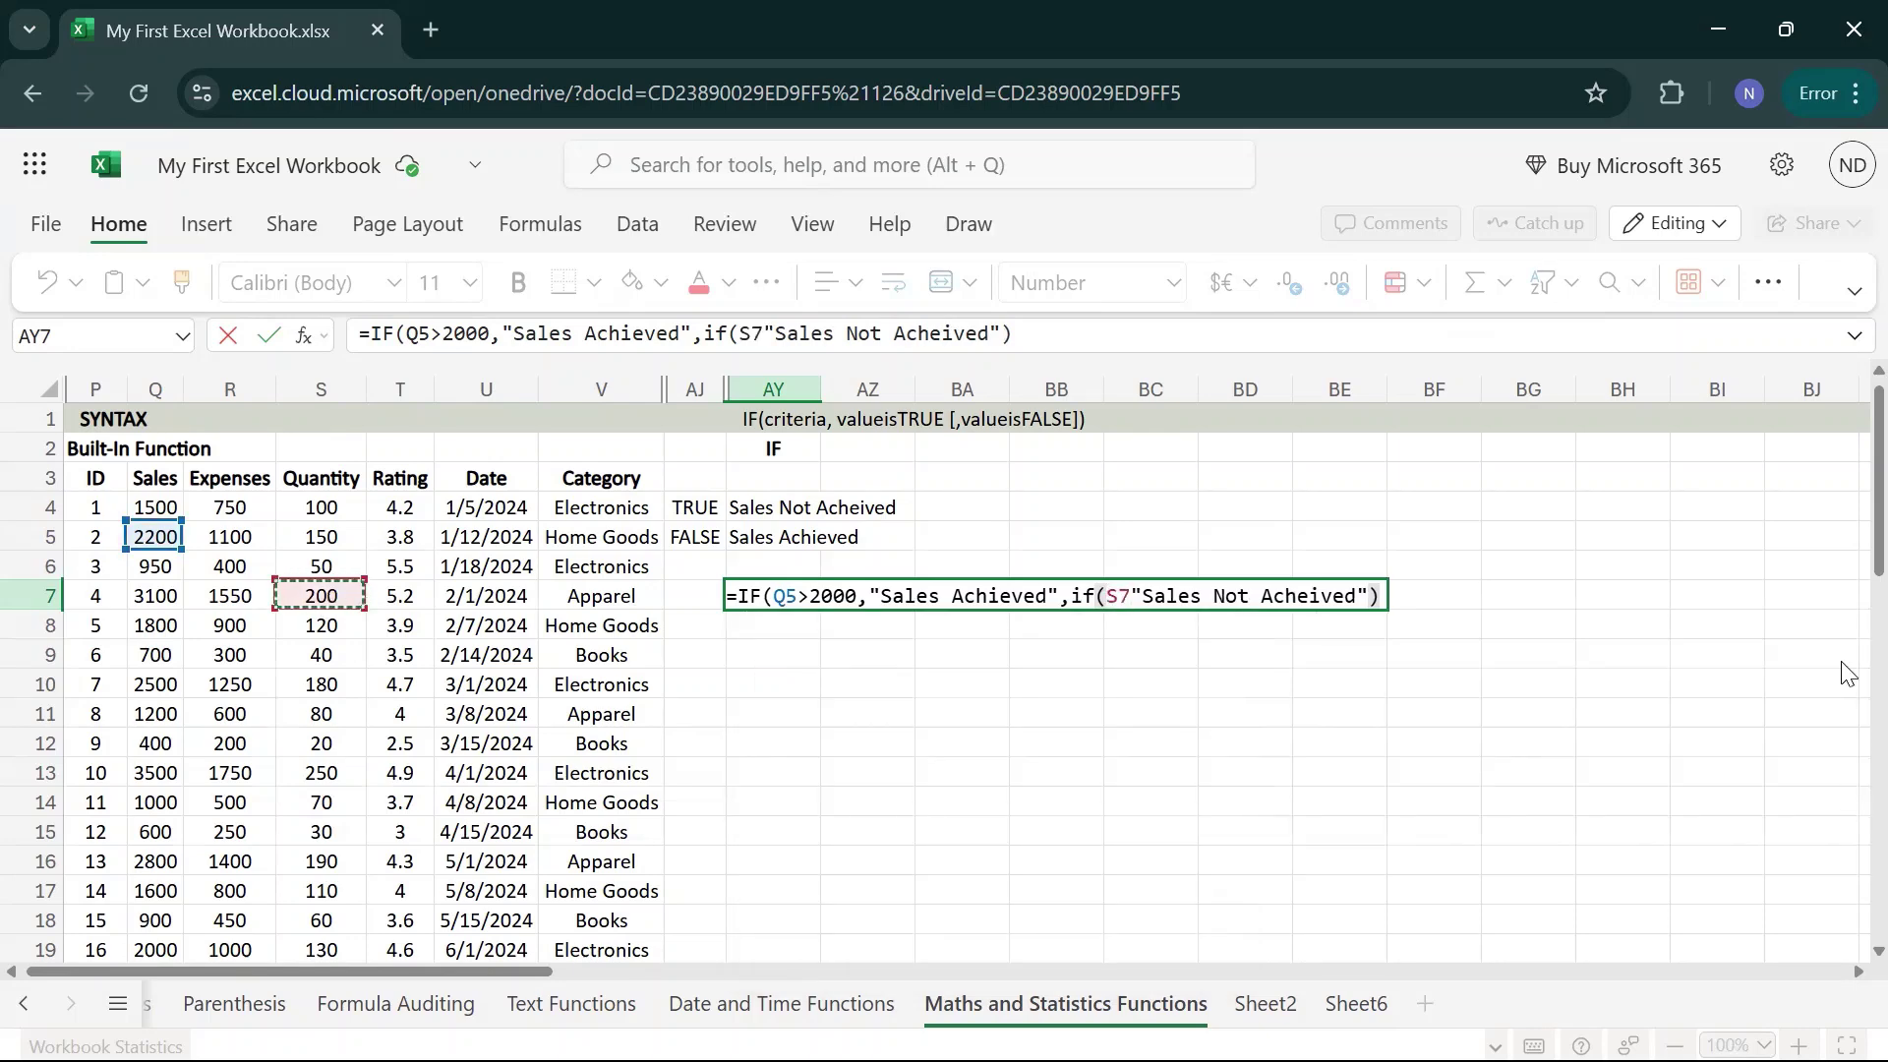
pyautogui.hotkey('shift', 'Up')
pyautogui.write('>')
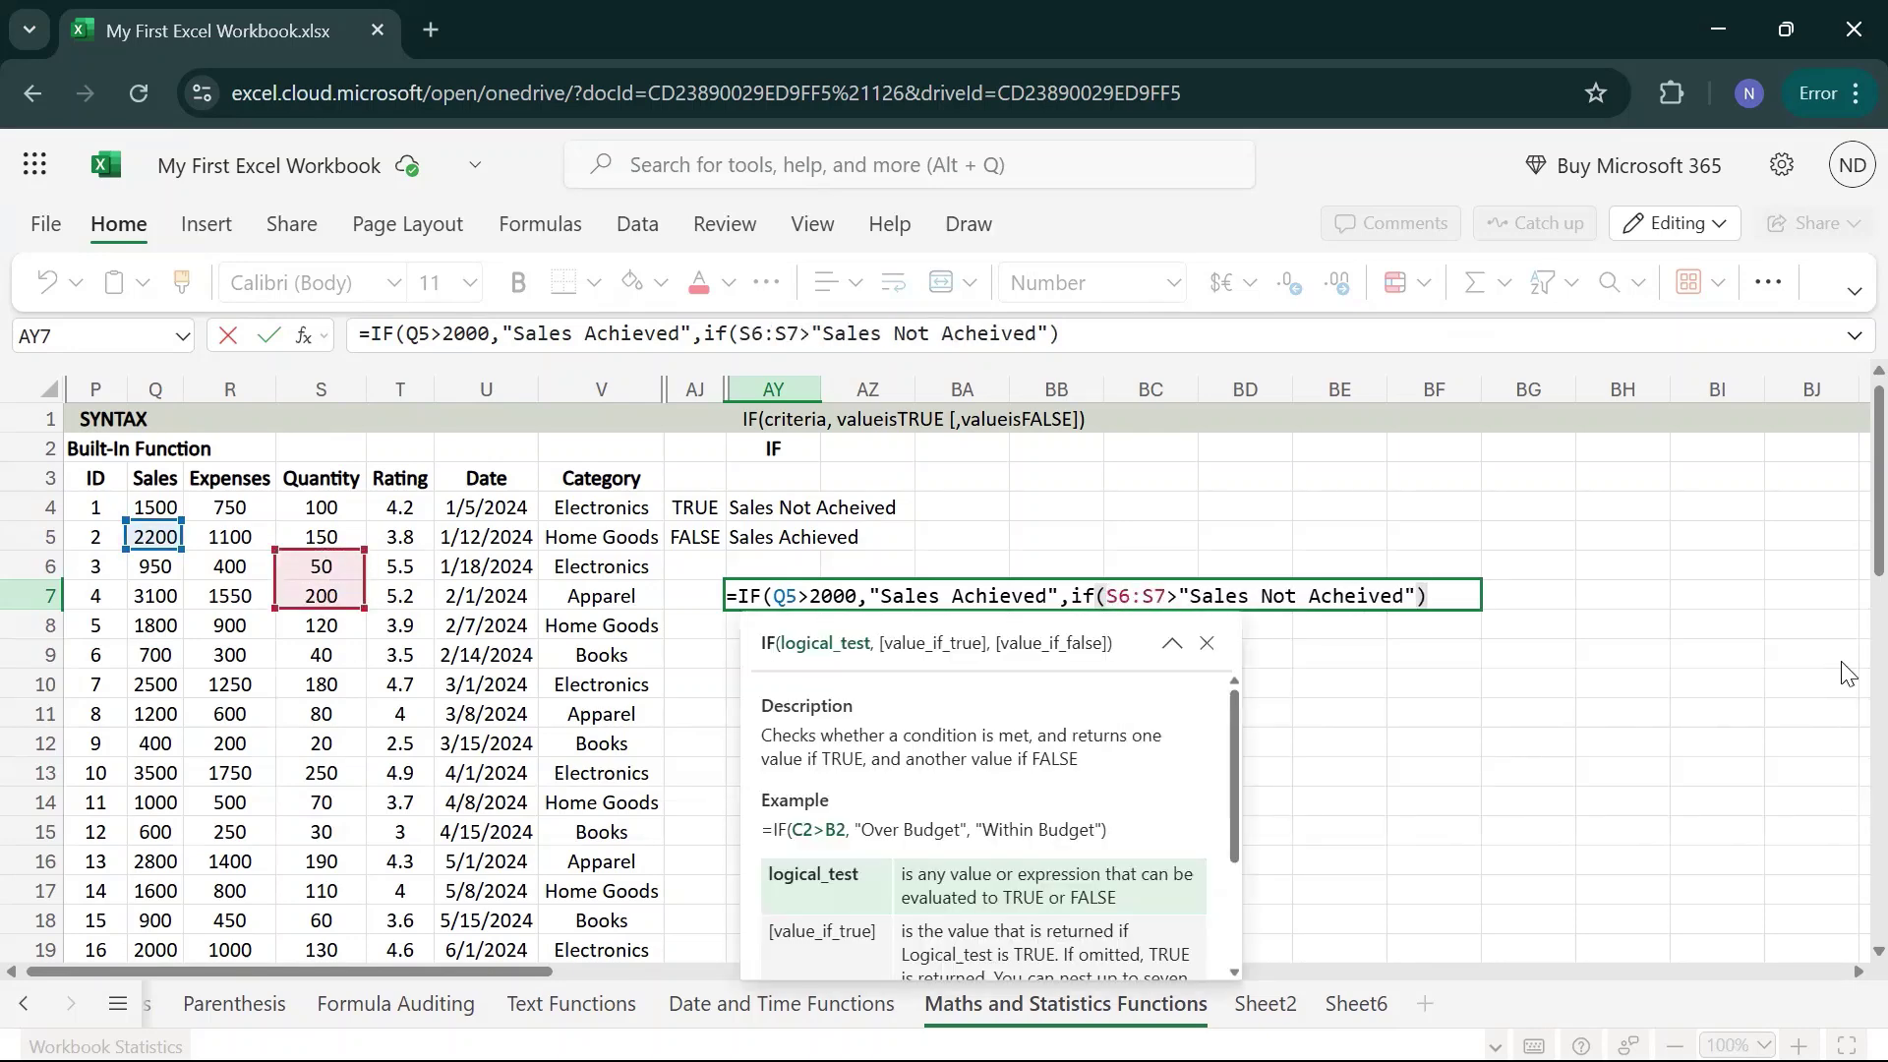
pyautogui.press('BackSpace')
pyautogui.press('BackSpace')
pyautogui.press('BackSpace')
pyautogui.press('BackSpace')
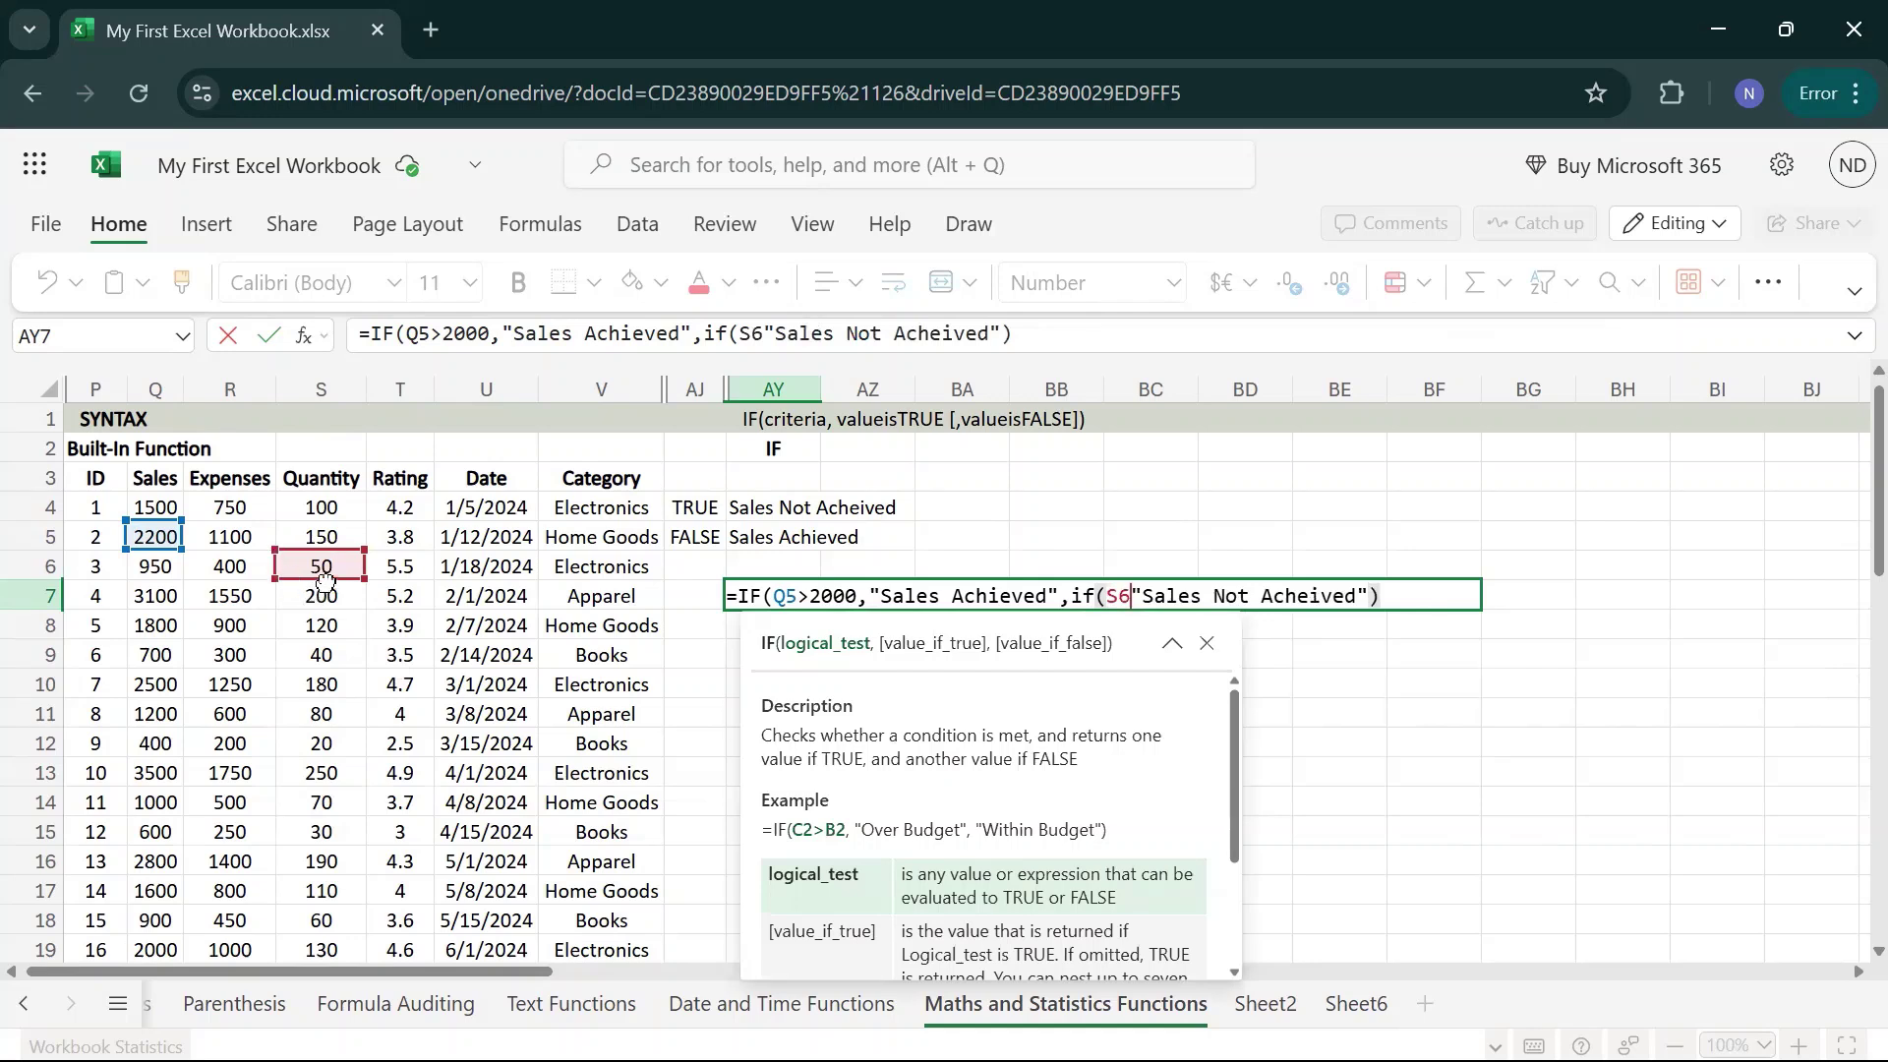
pyautogui.moveTo(325, 570); pyautogui.dragTo(325, 598)
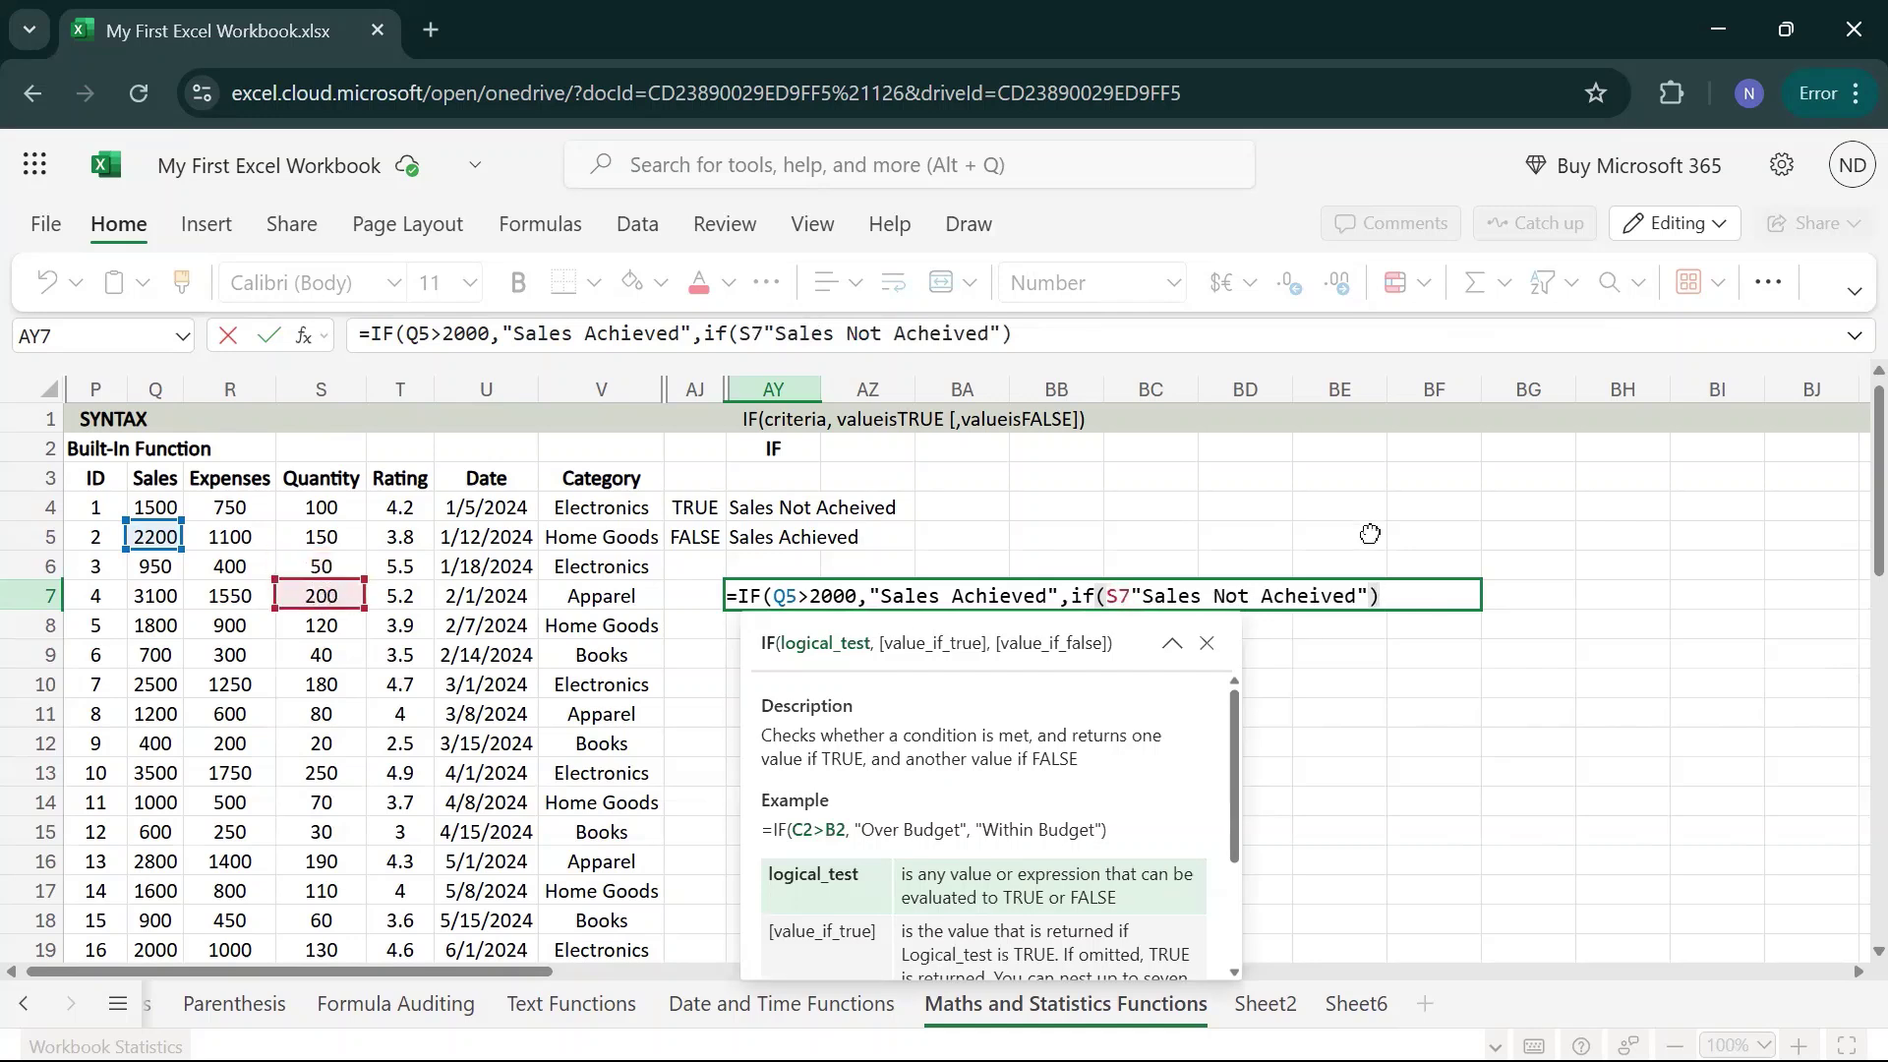
pyautogui.click(1133, 596)
pyautogui.write('>')
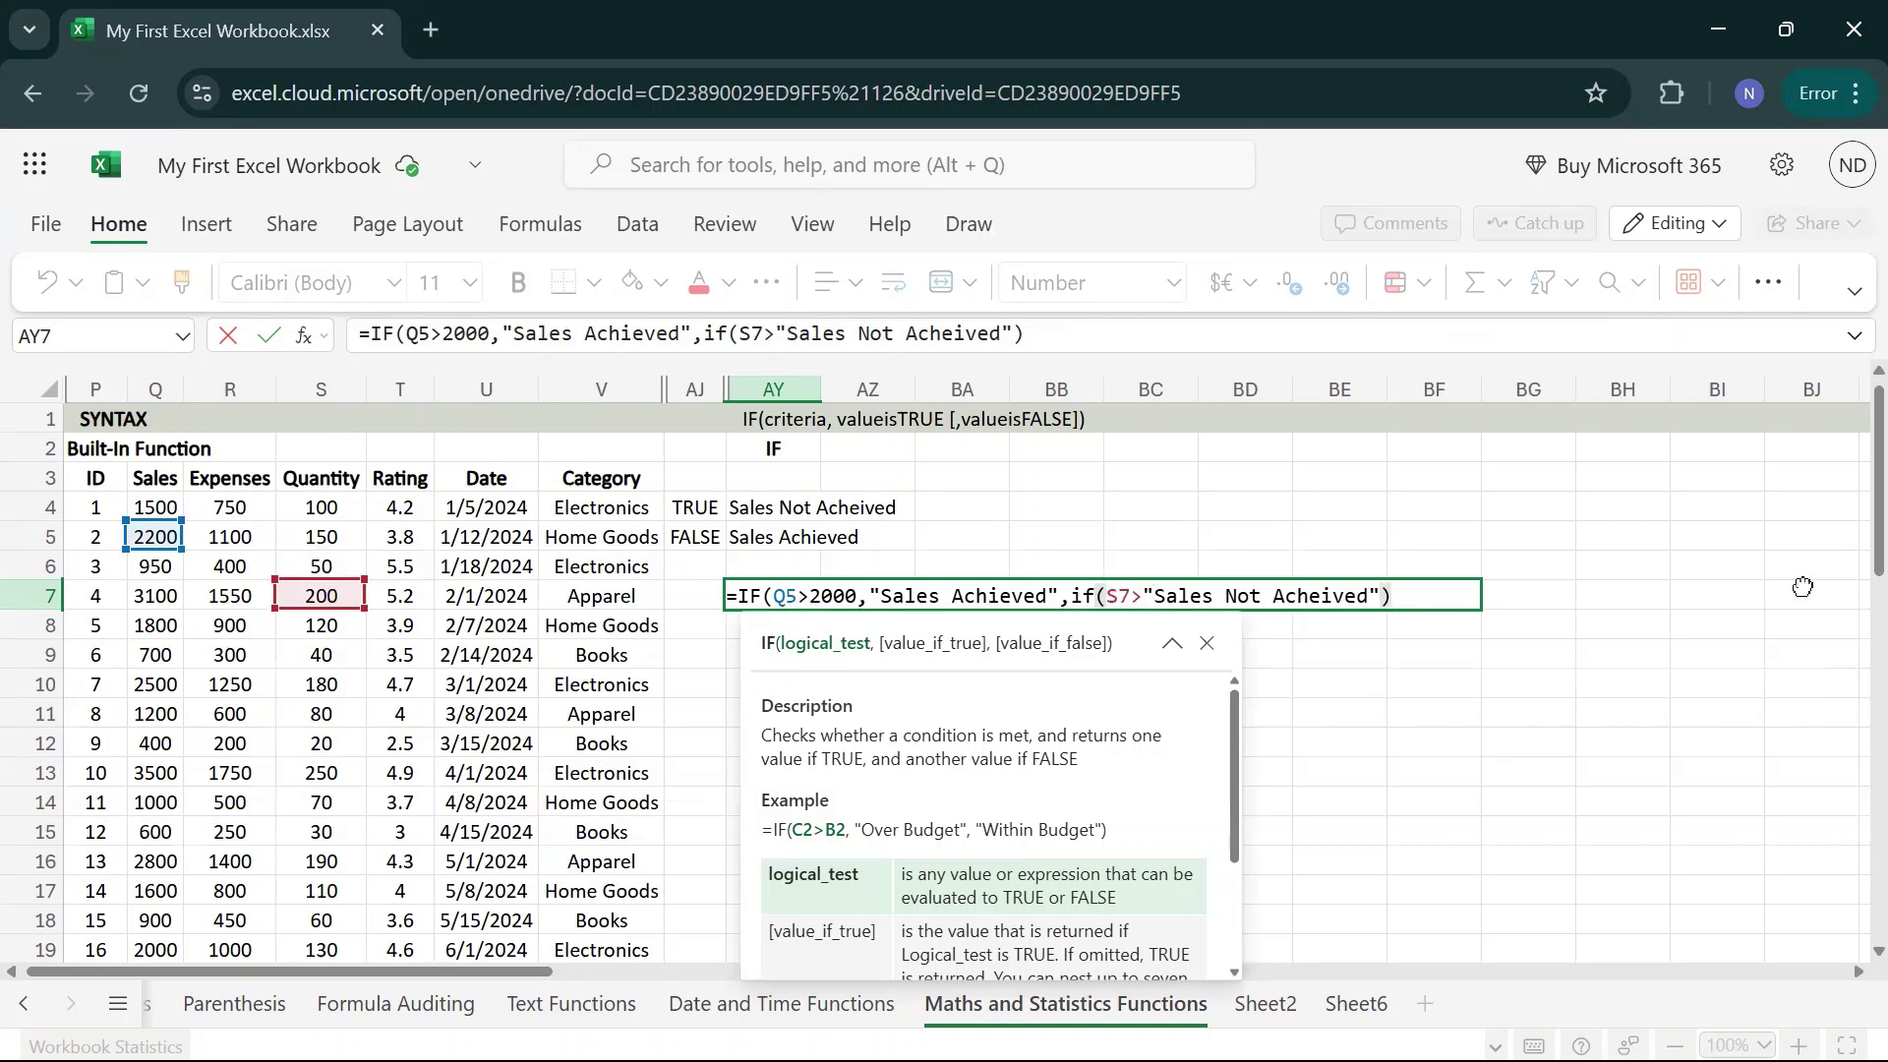
pyautogui.write('100')
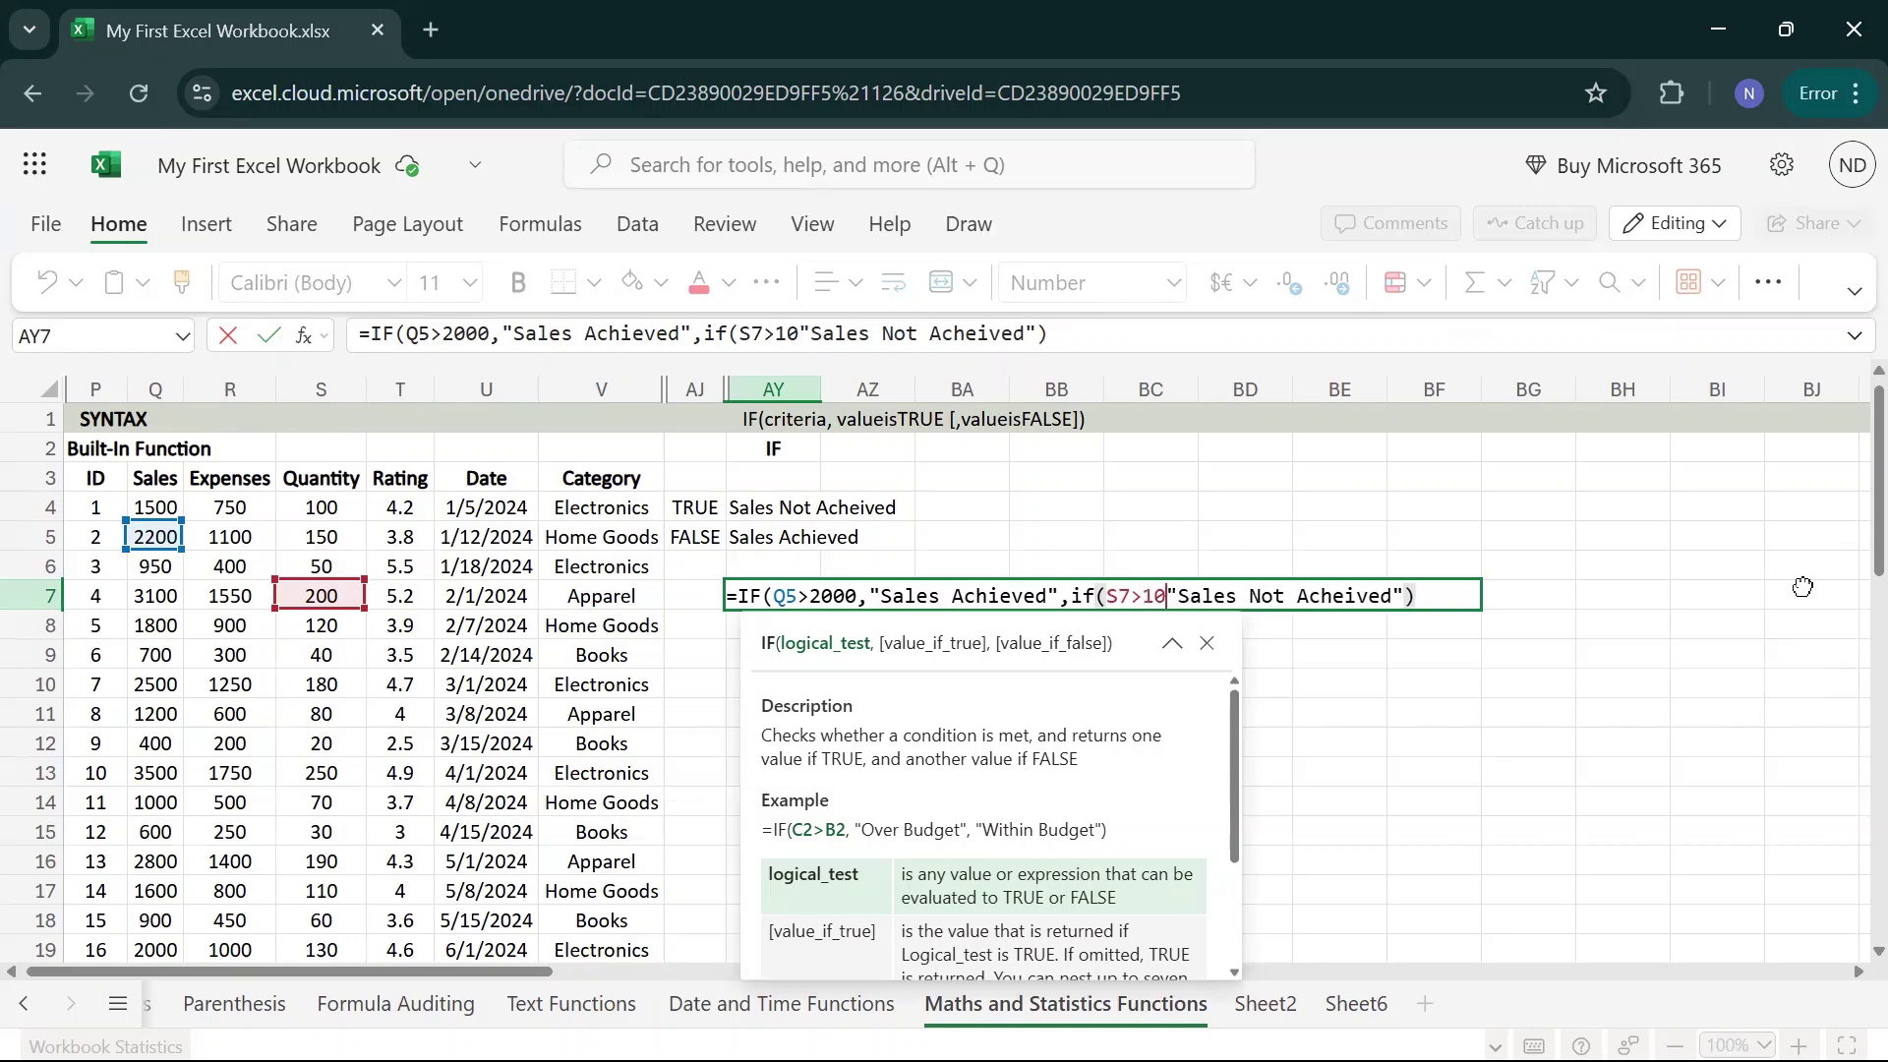
# - Enter "Qty Sales Achieved" as the nested IF's value-if-true argument in AY7, ahead of the "Sales Not Acheived" argument
pyautogui.write(',')
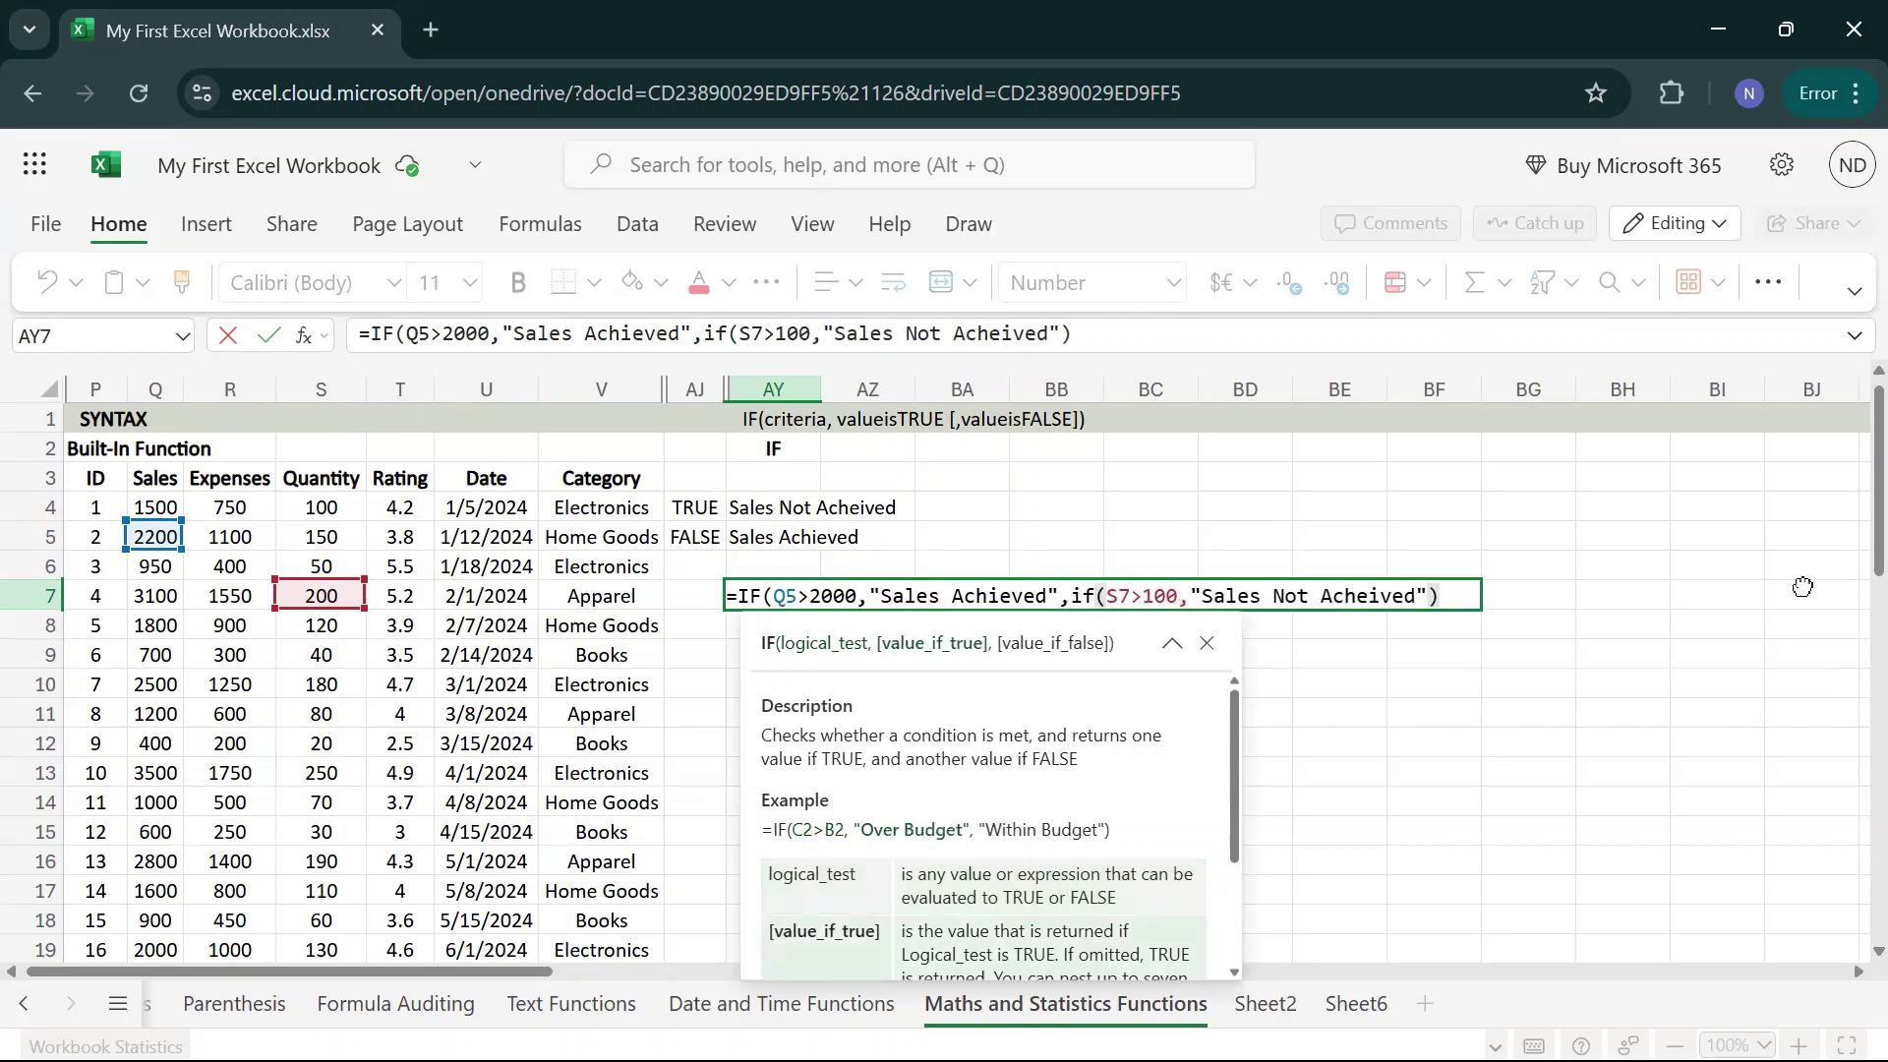
pyautogui.write('"Sales')
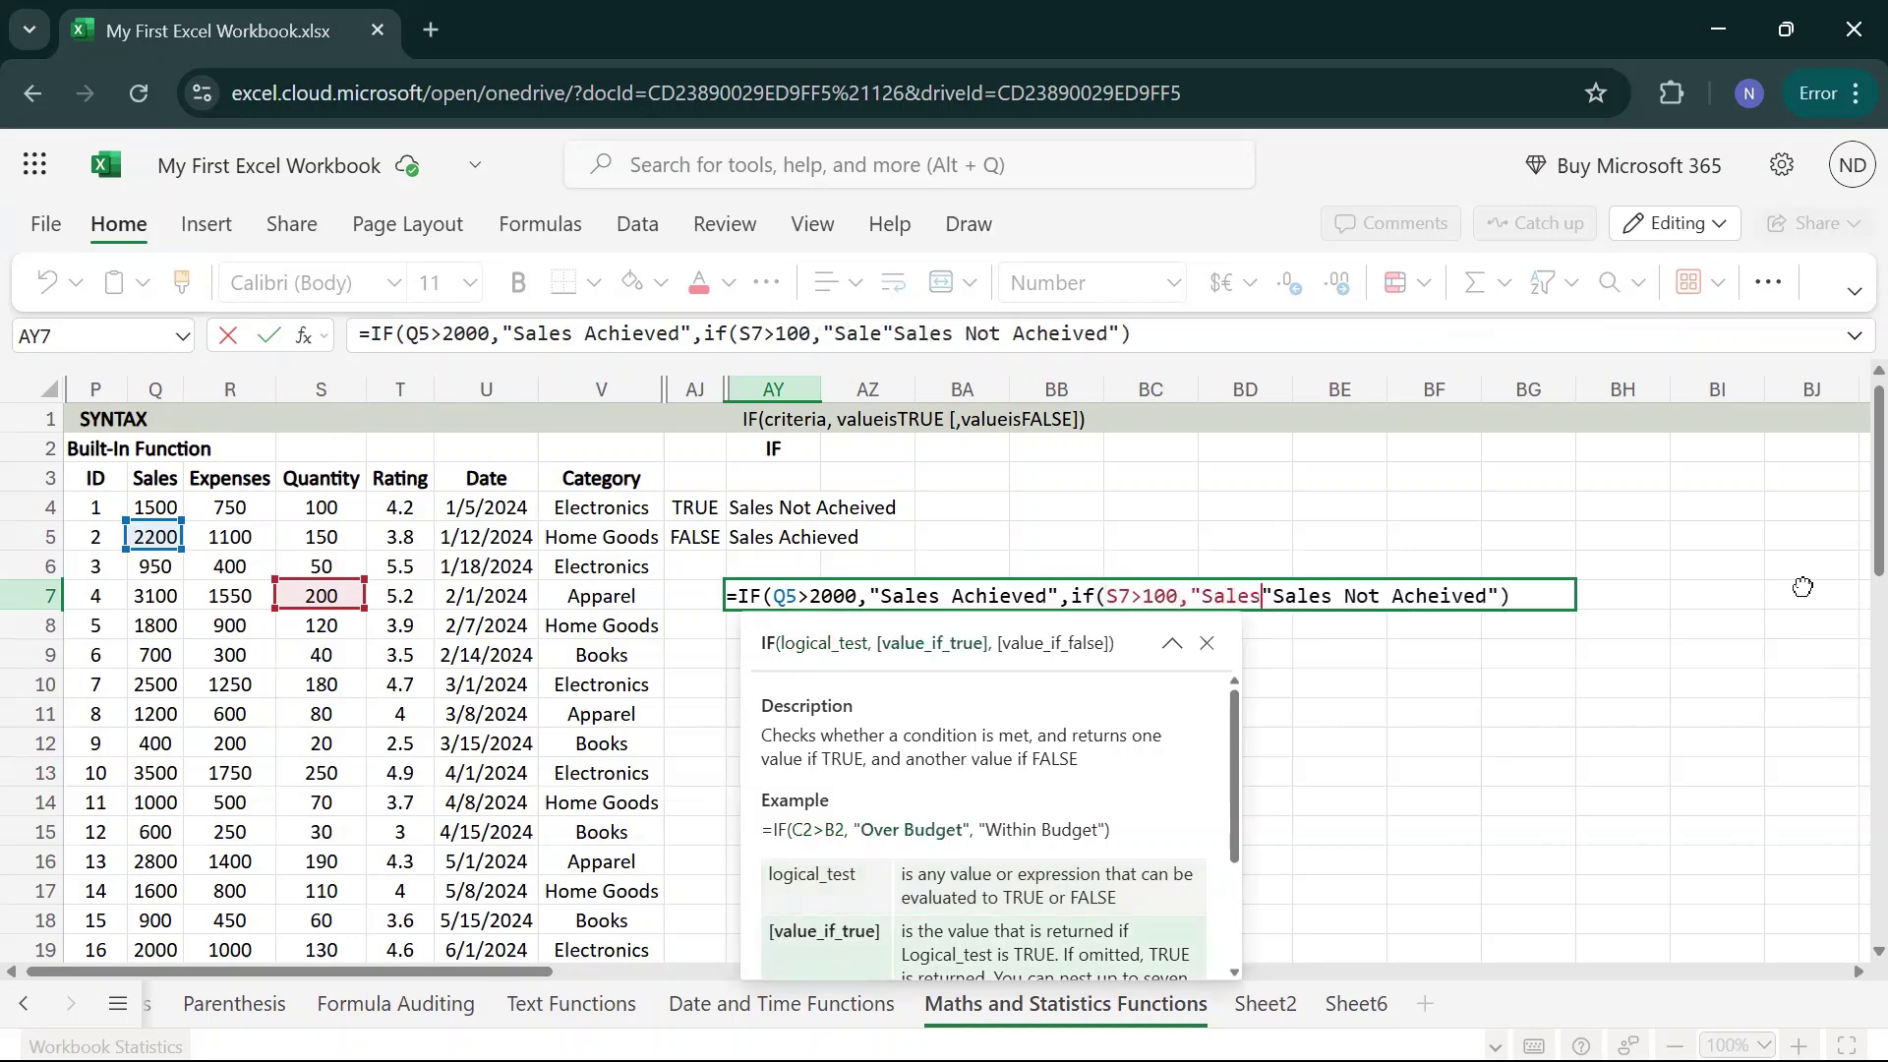
pyautogui.write(' Achi')
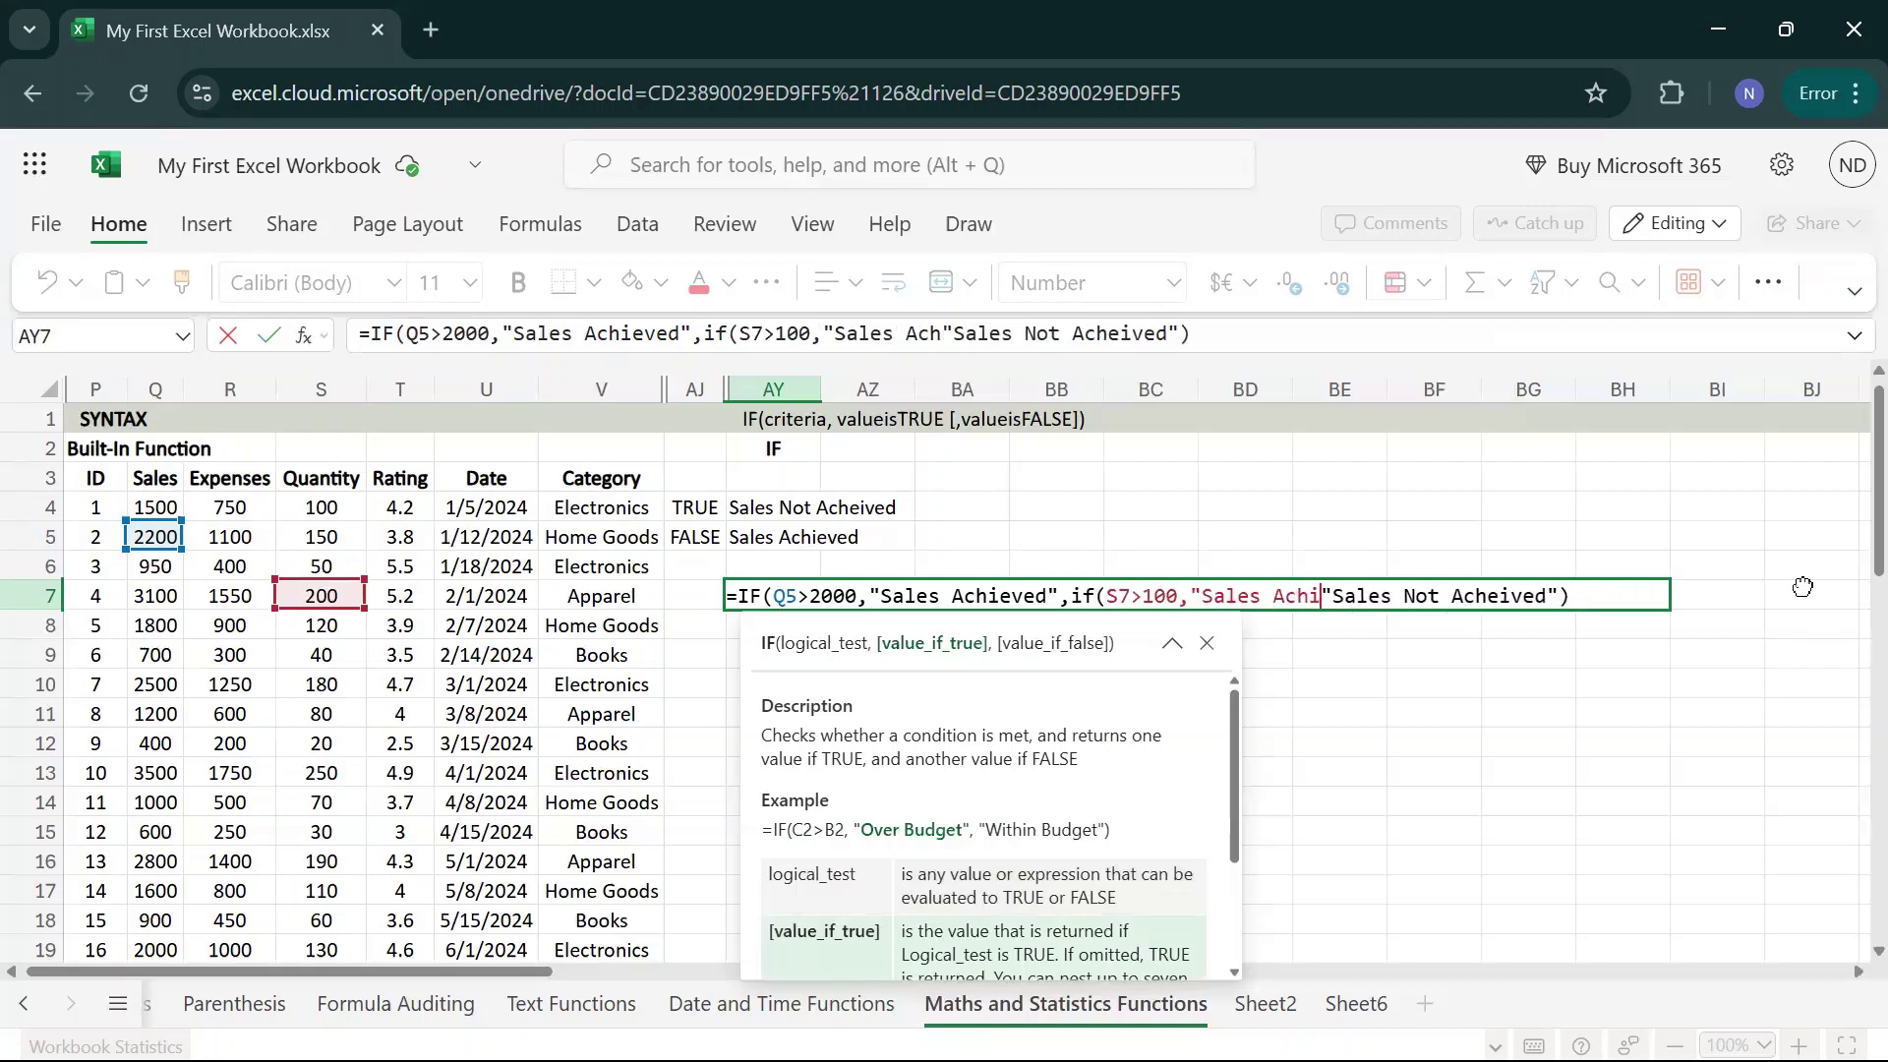
pyautogui.write('eved')
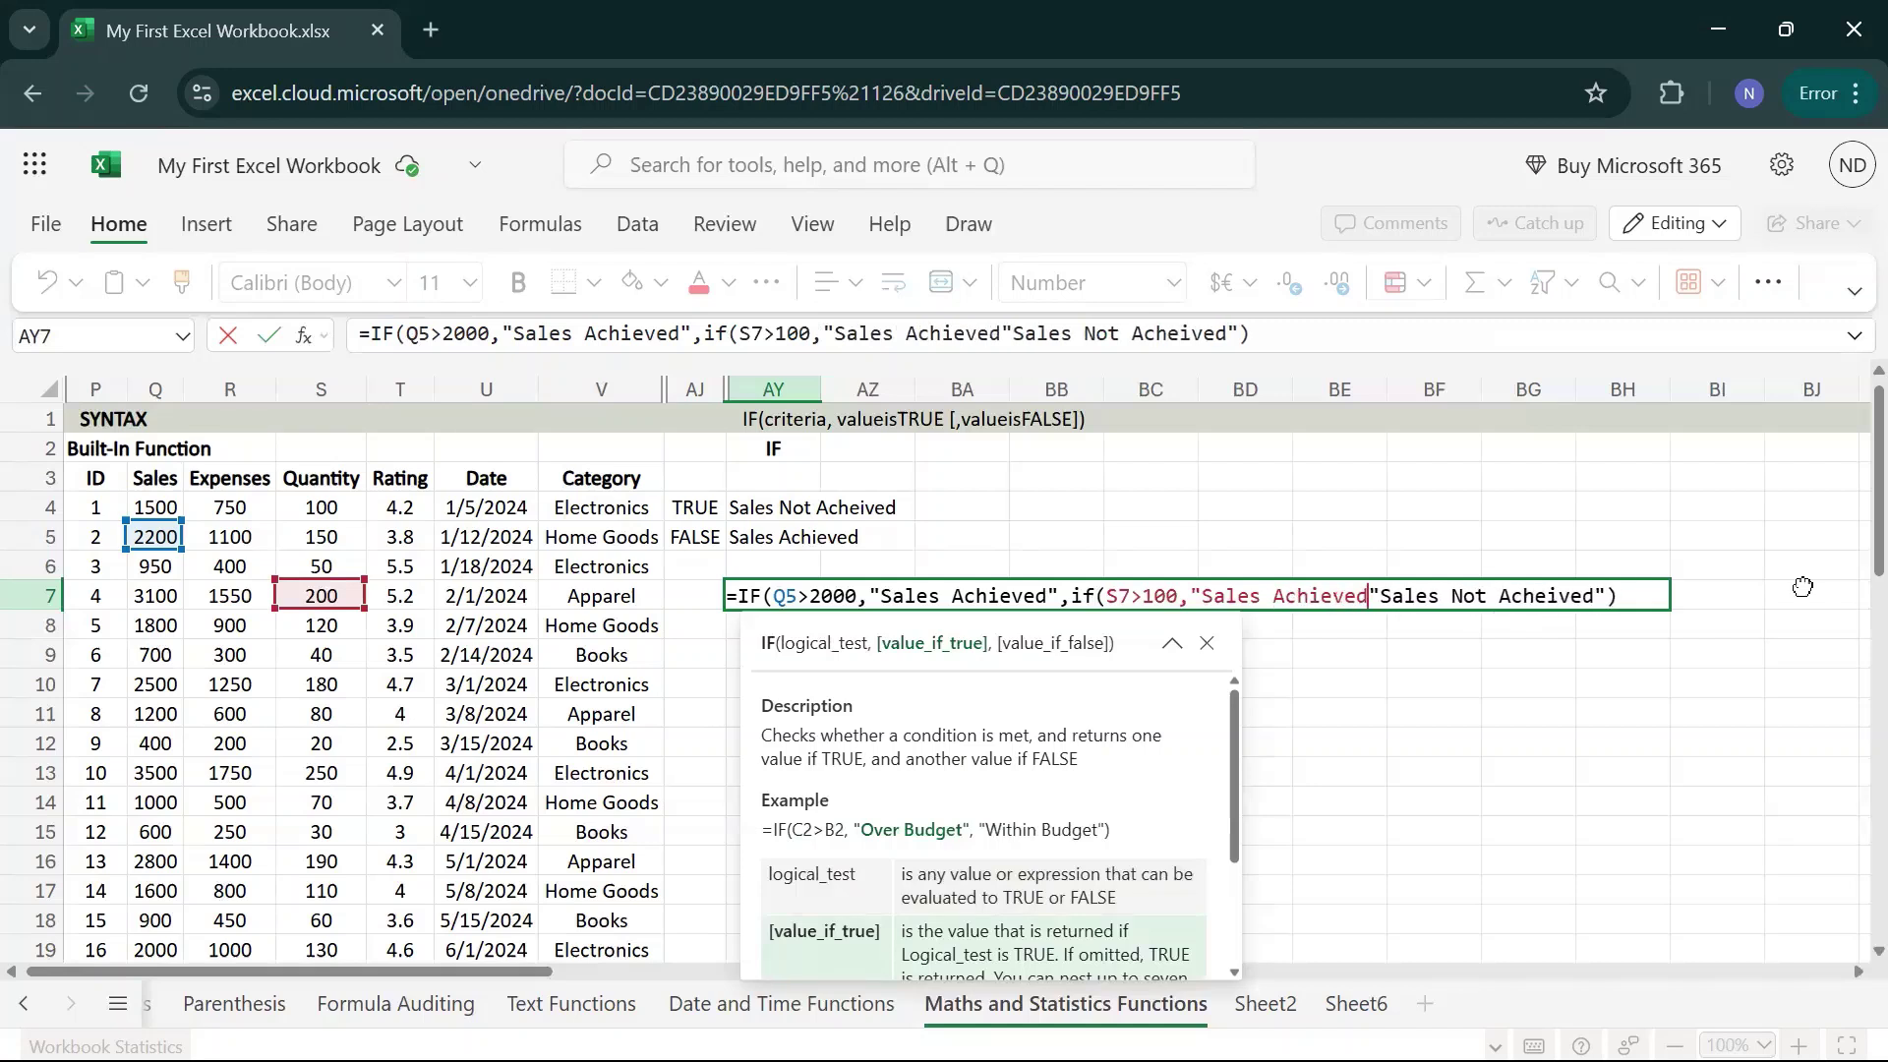
pyautogui.write('",')
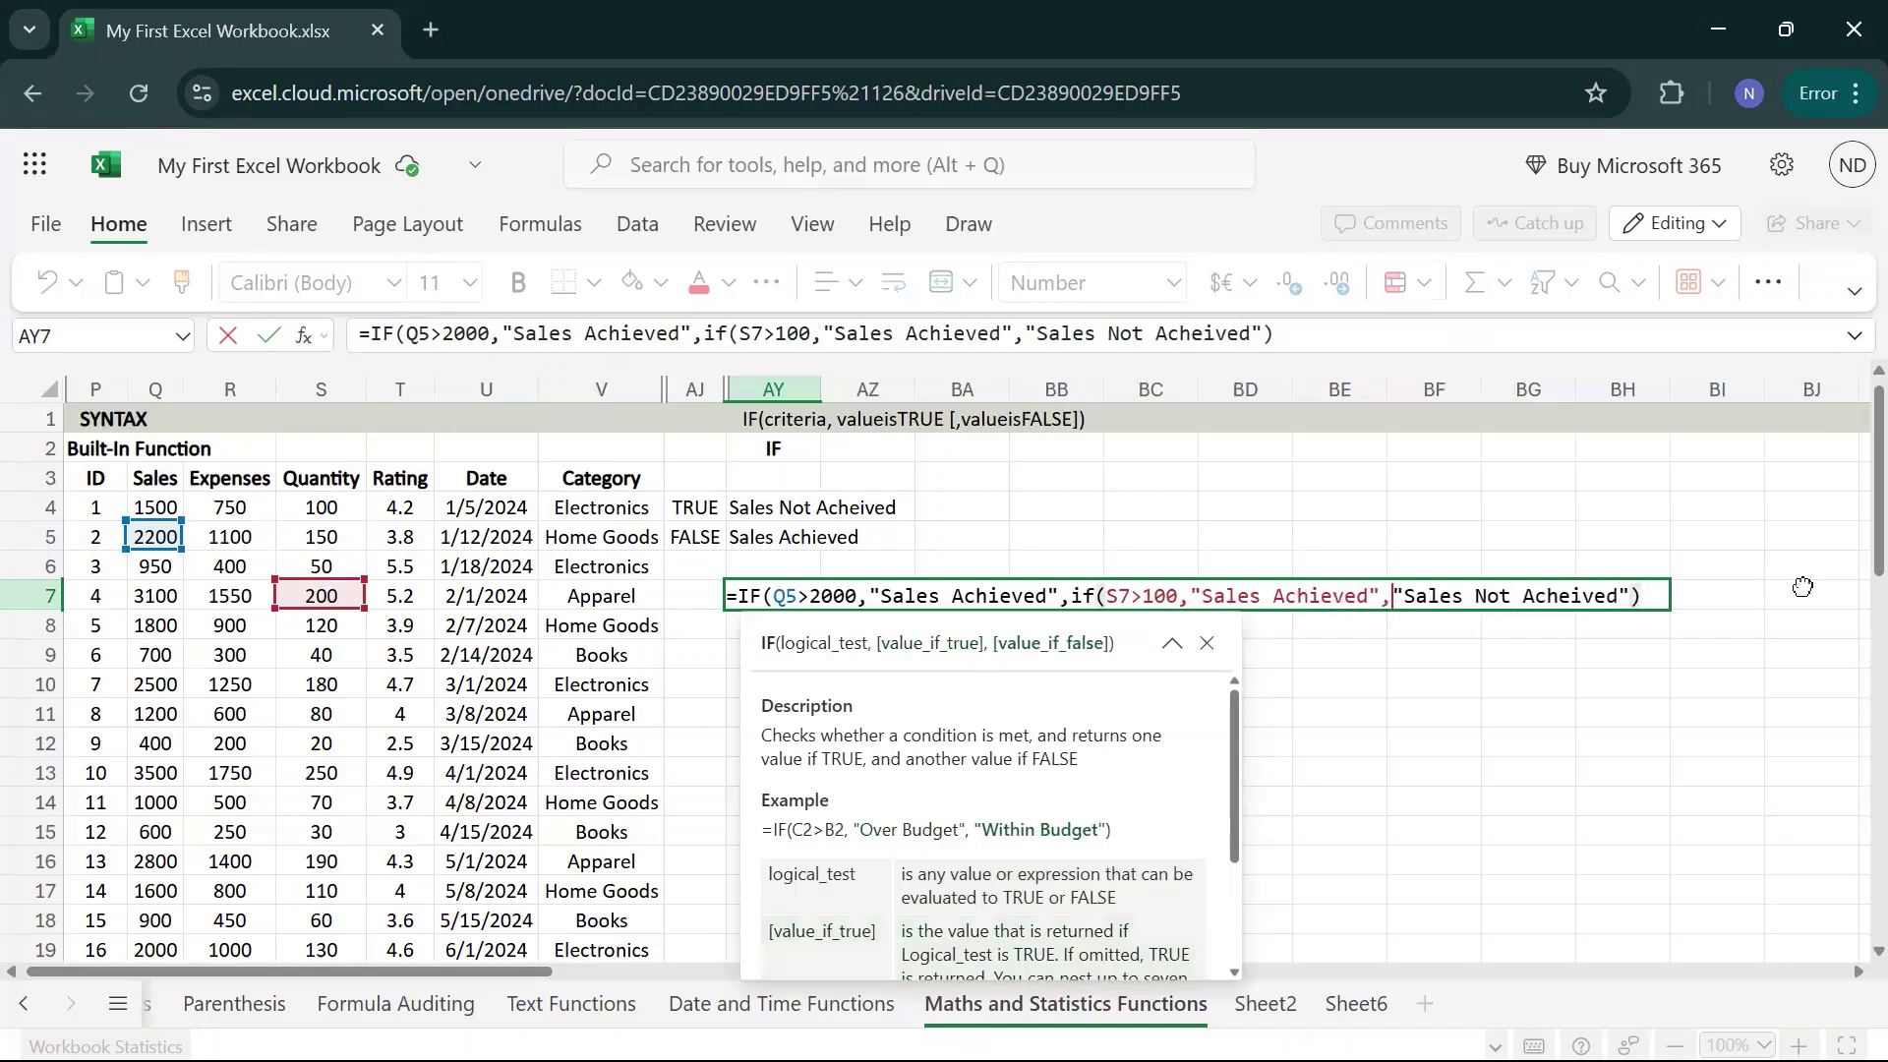
pyautogui.press('Down')
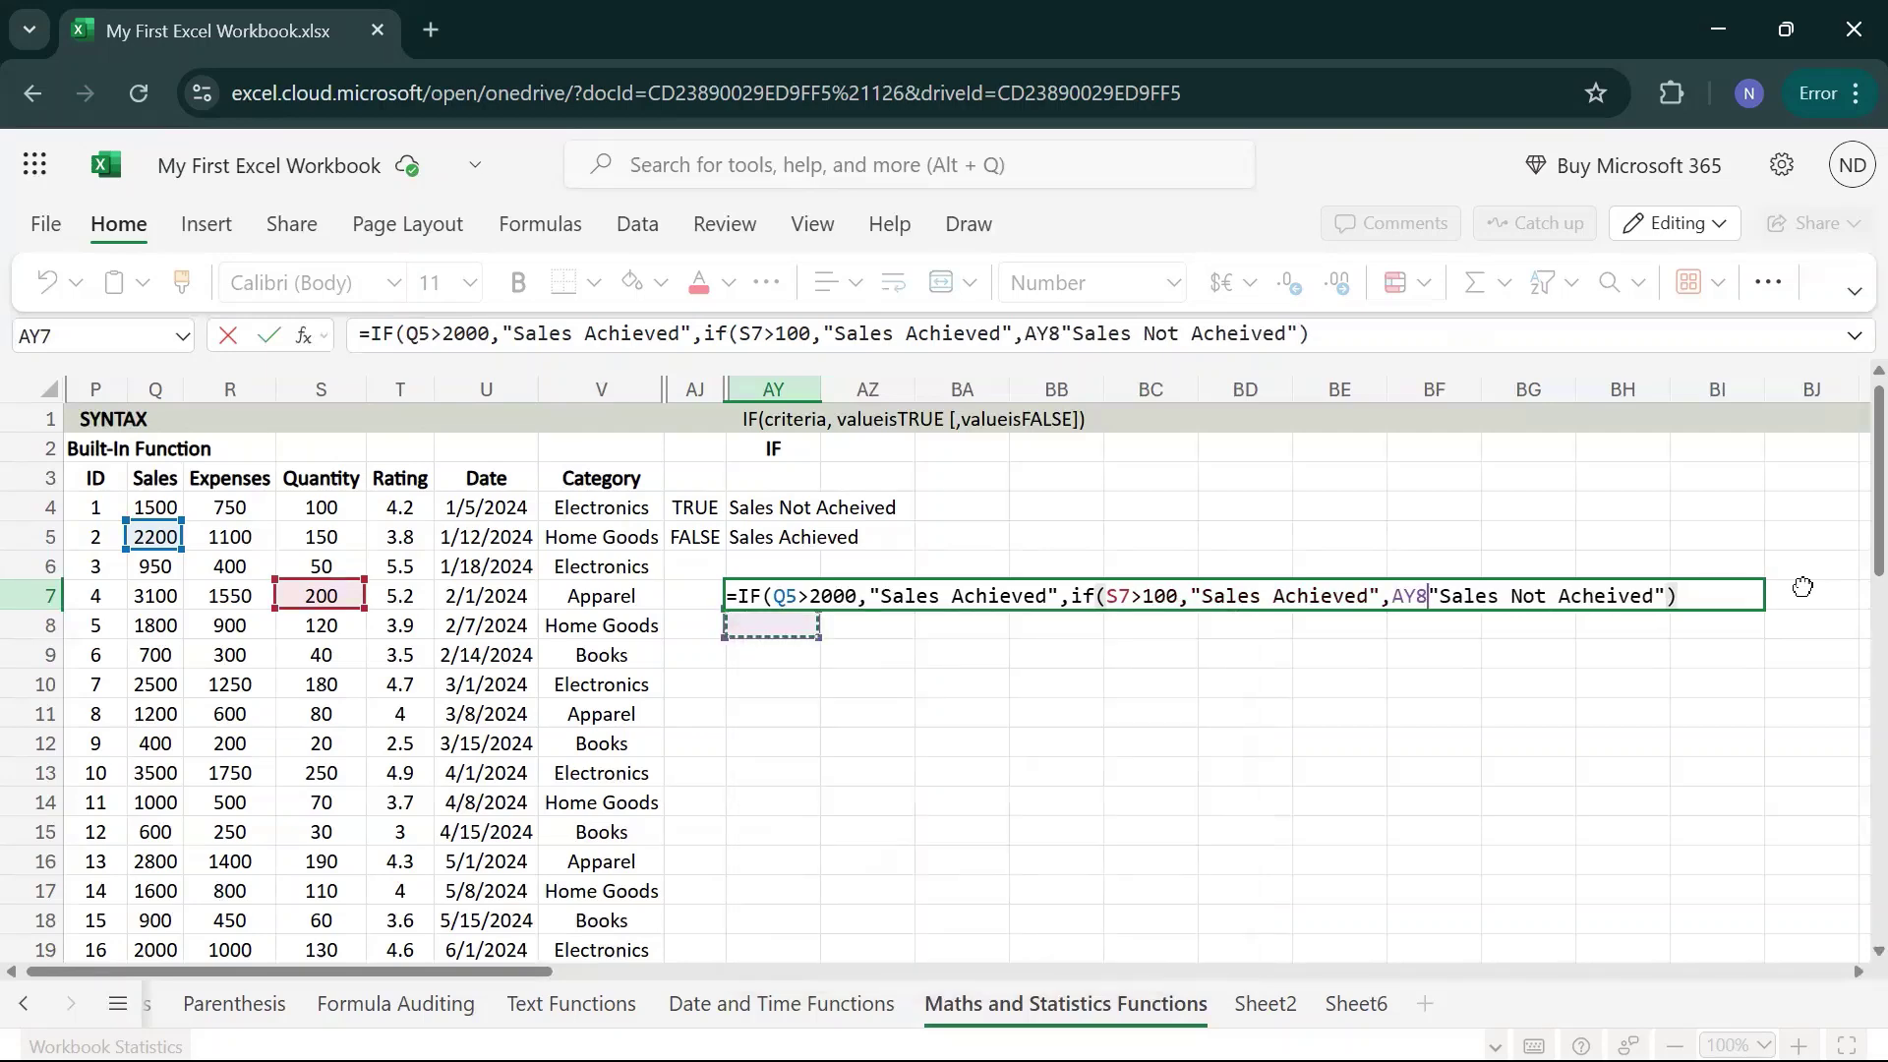
pyautogui.press('BackSpace')
pyautogui.press('BackSpace')
pyautogui.press('BackSpace')
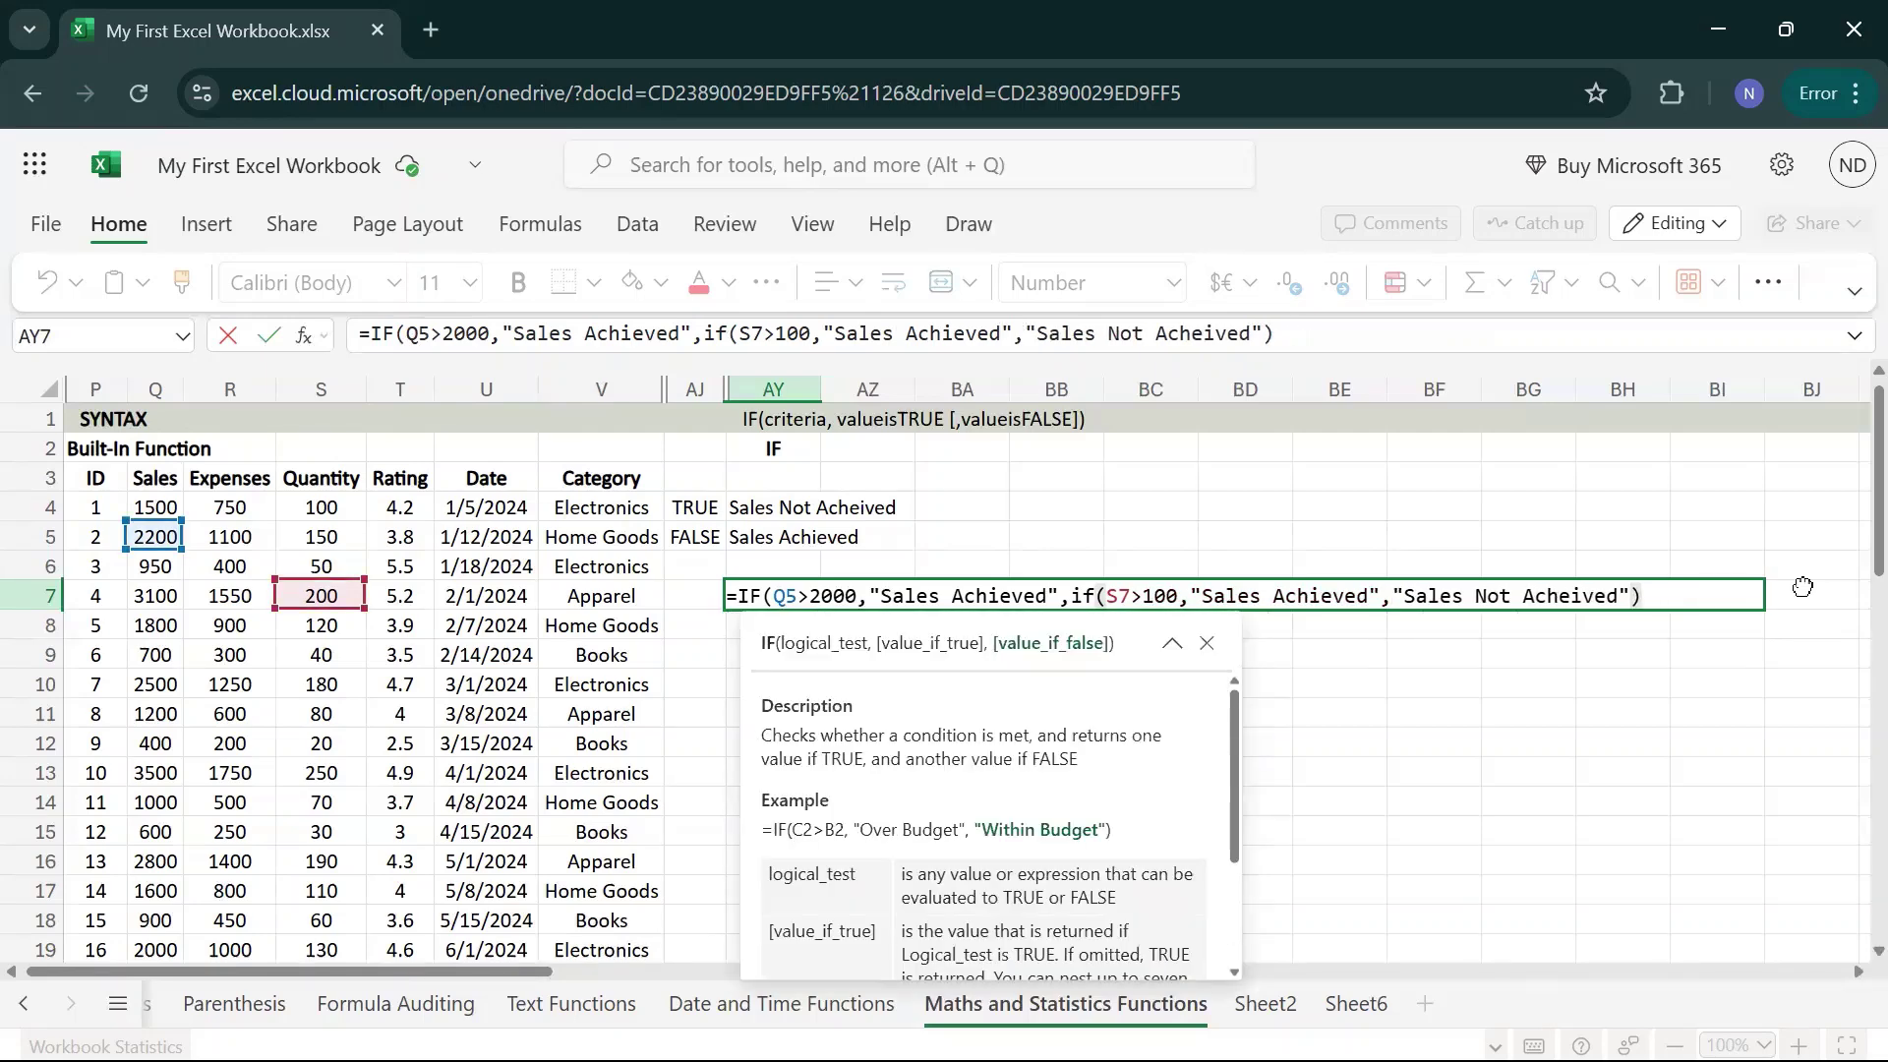
pyautogui.click(1201, 595)
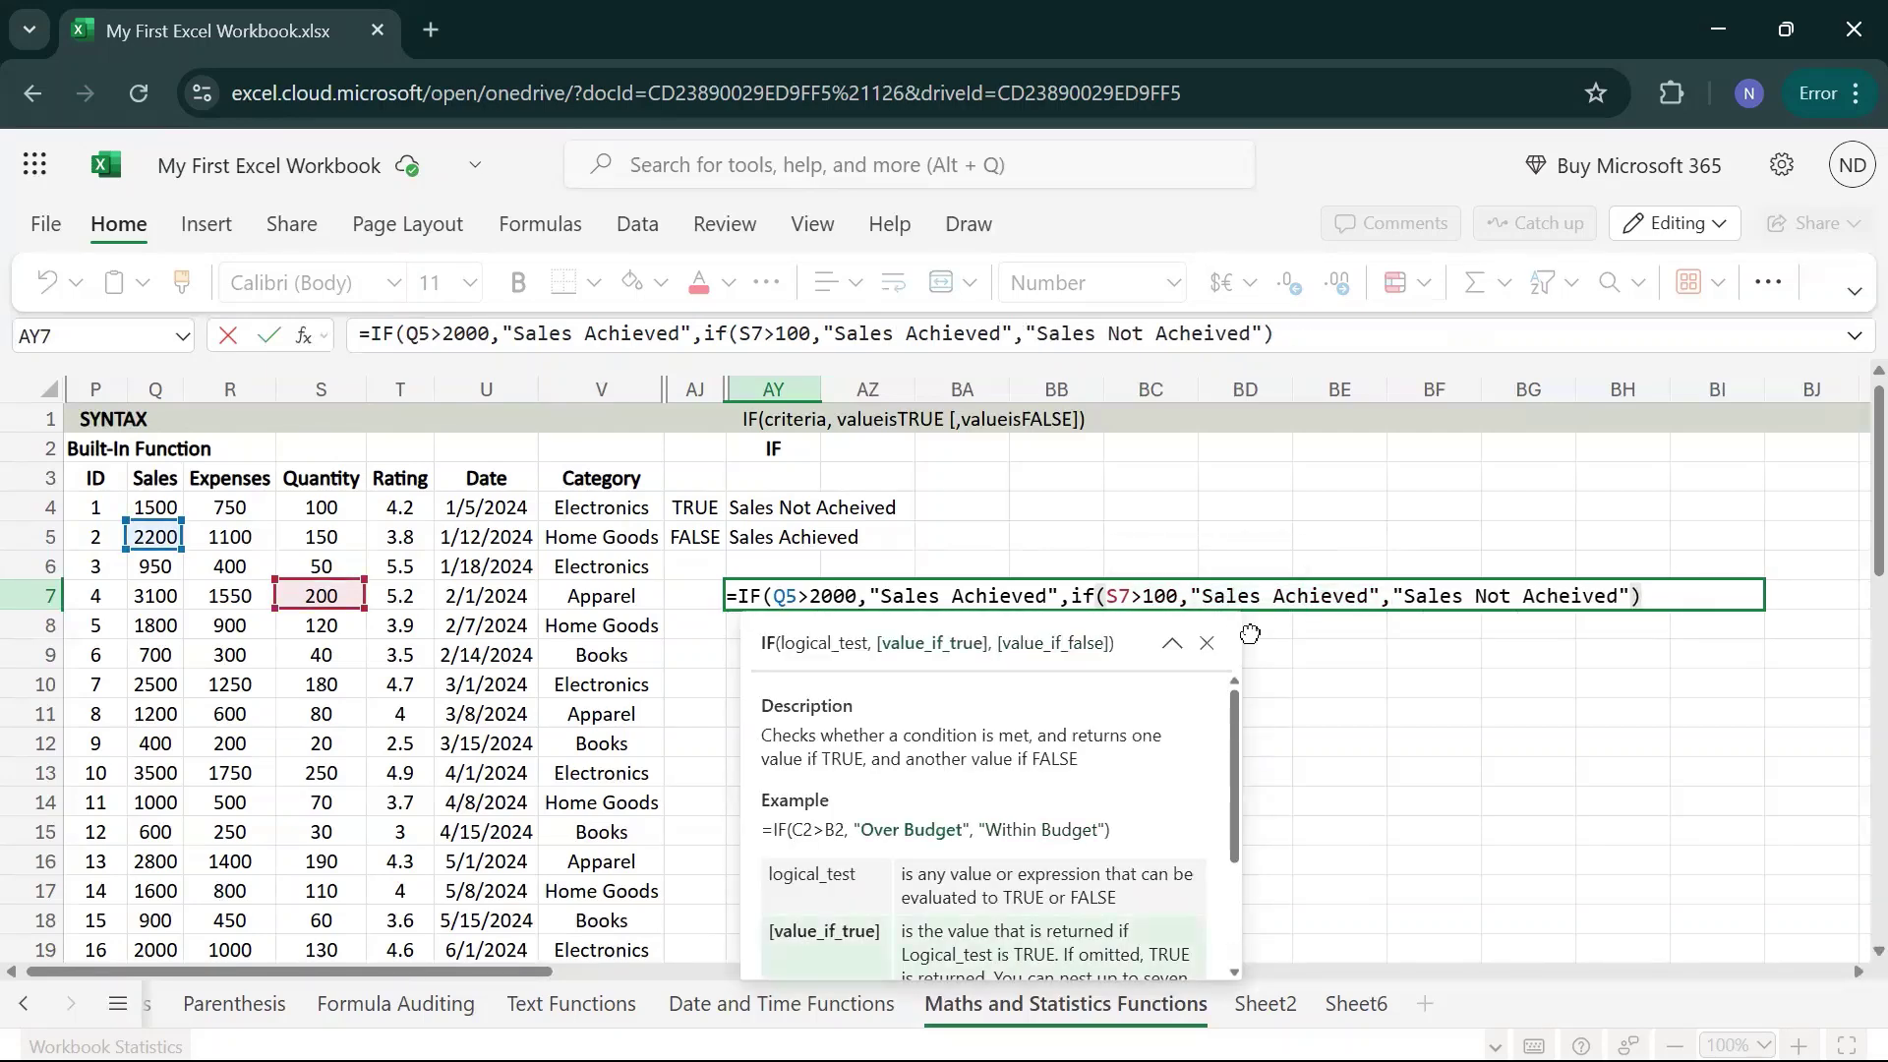
pyautogui.write('Qty')
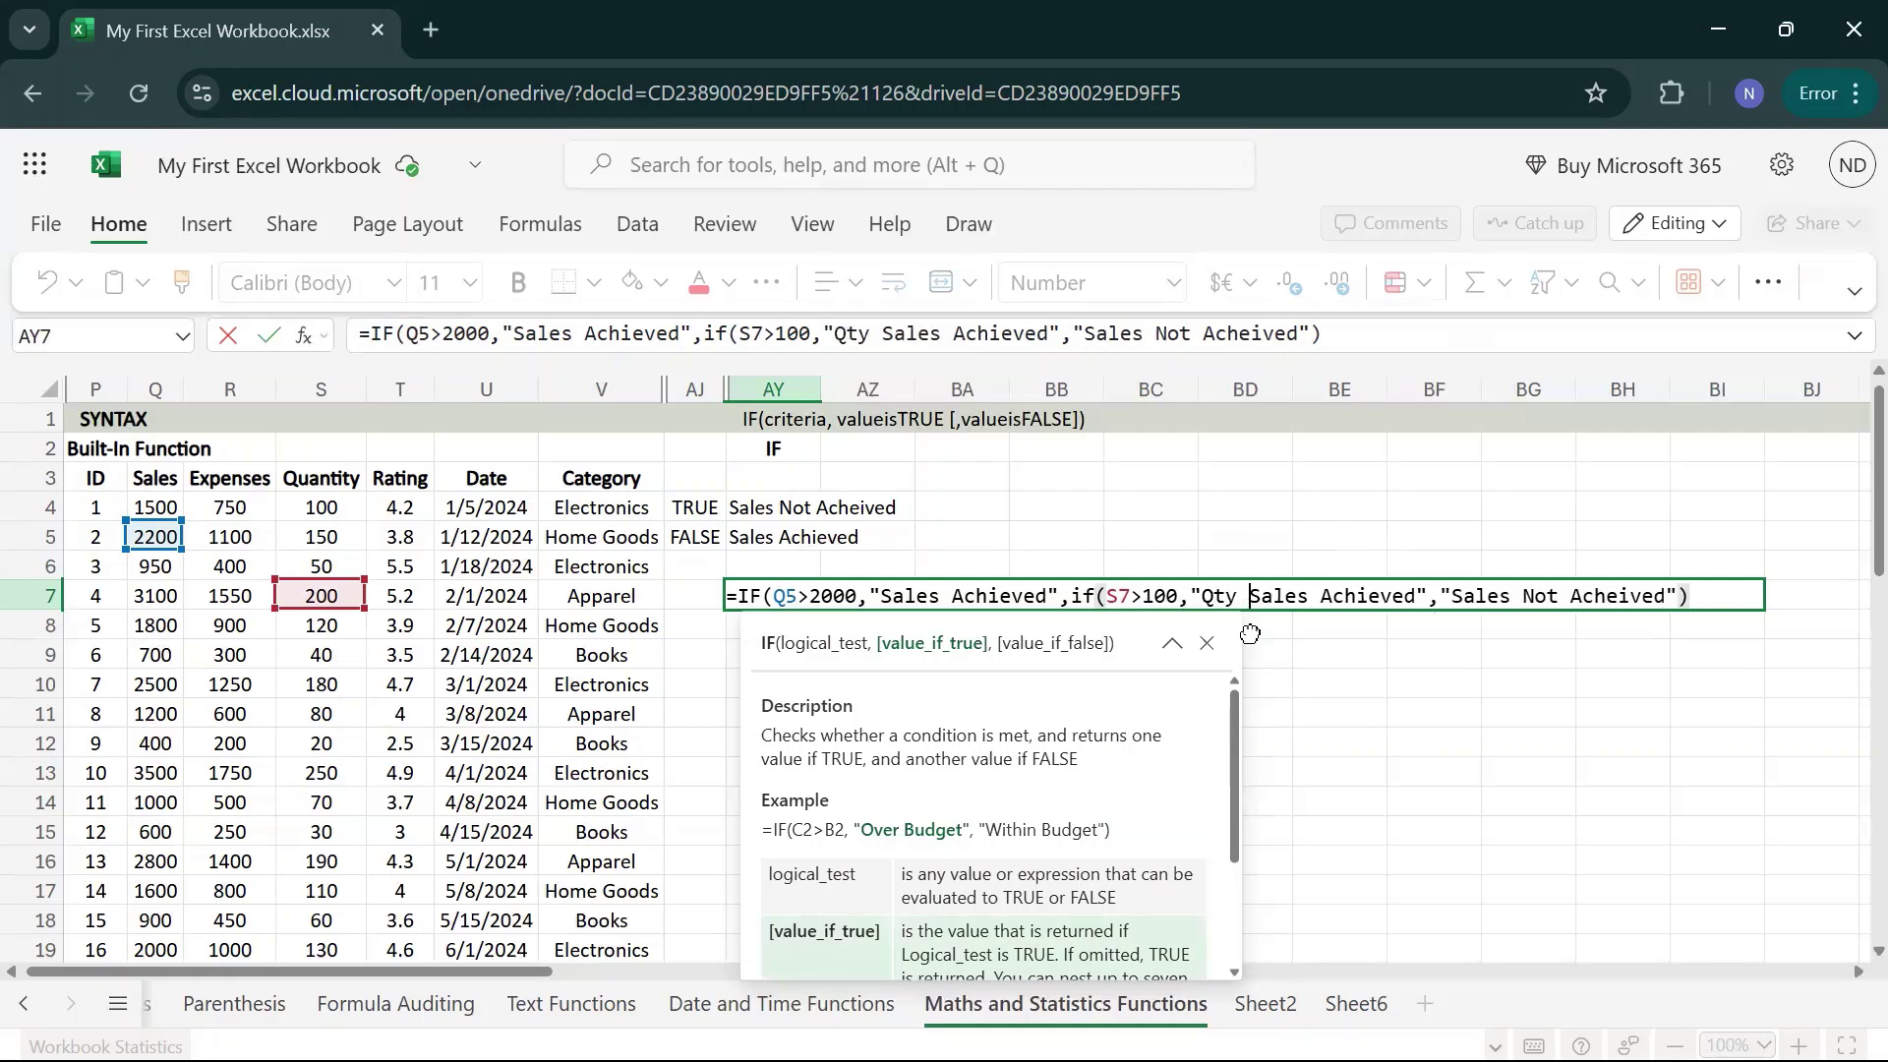
# - Add a second closing parenthesis at the end of AY7's formula to close both IF functions
pyautogui.click(1683, 590)
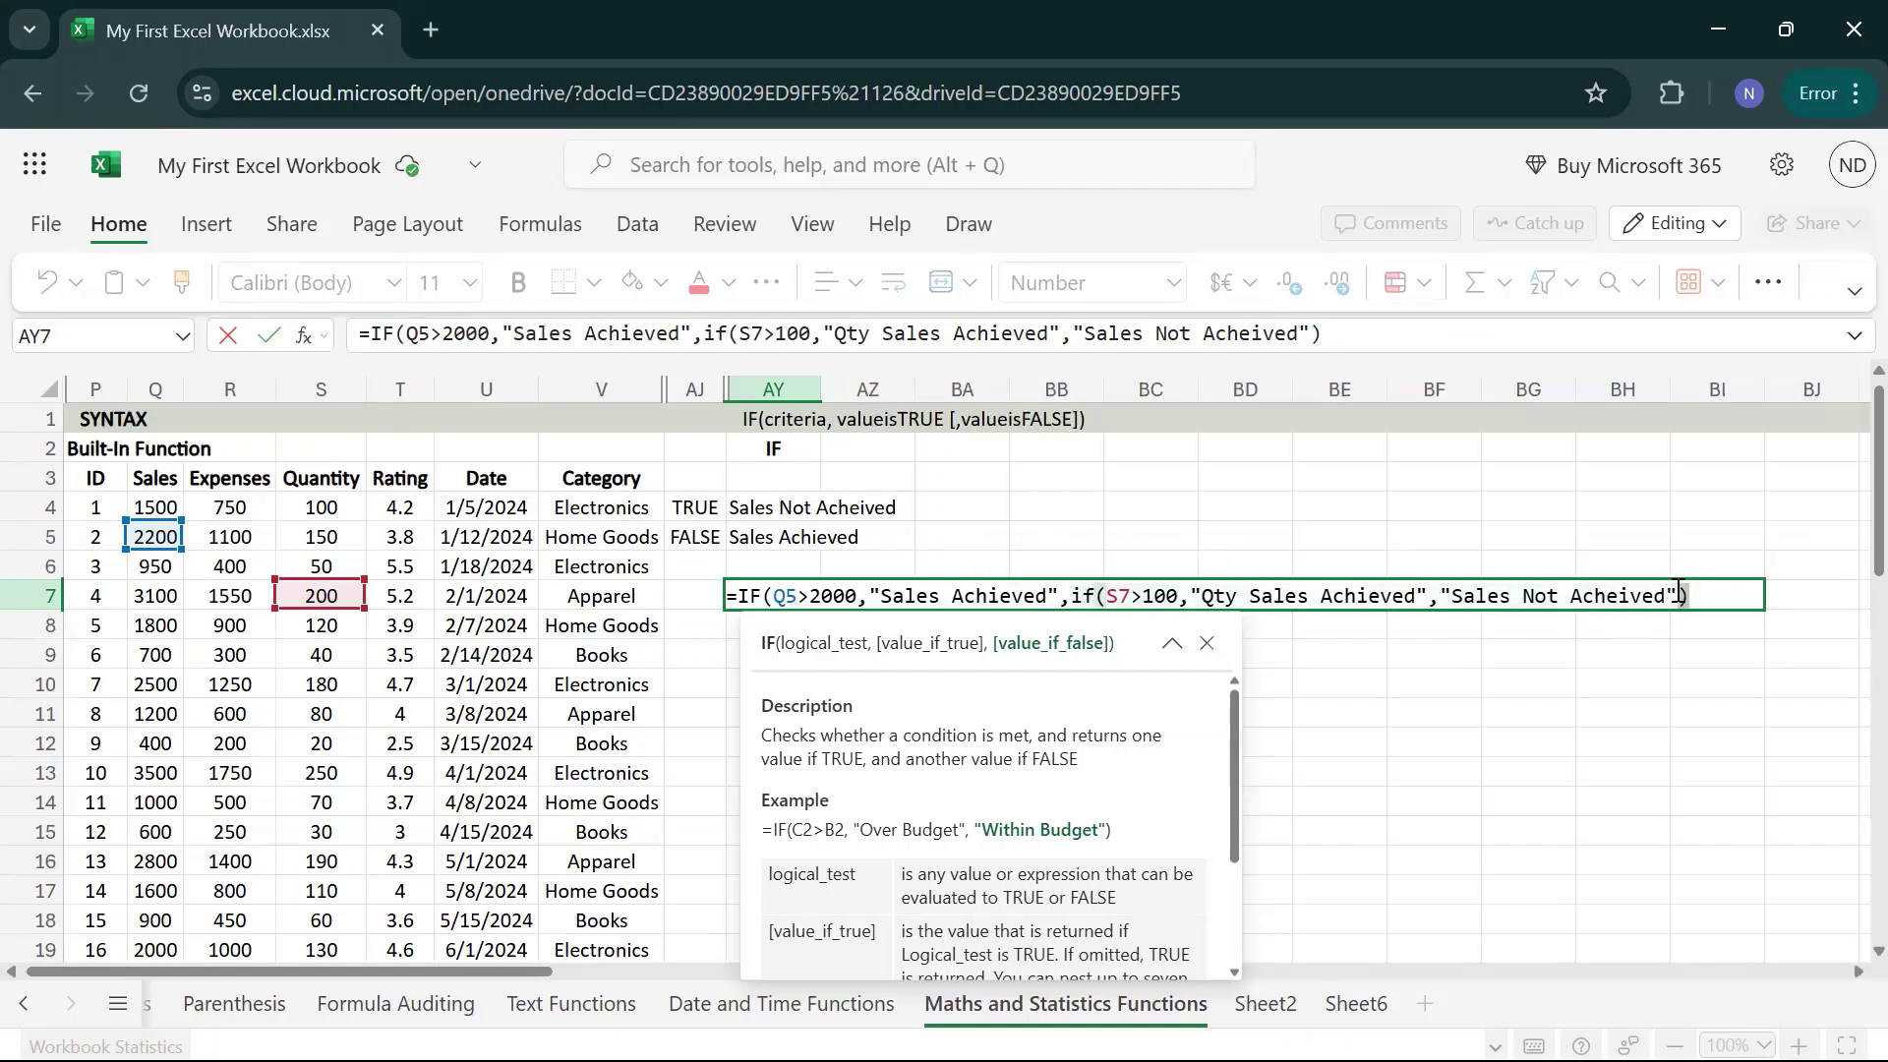
pyautogui.click(1112, 596)
pyautogui.click(767, 598)
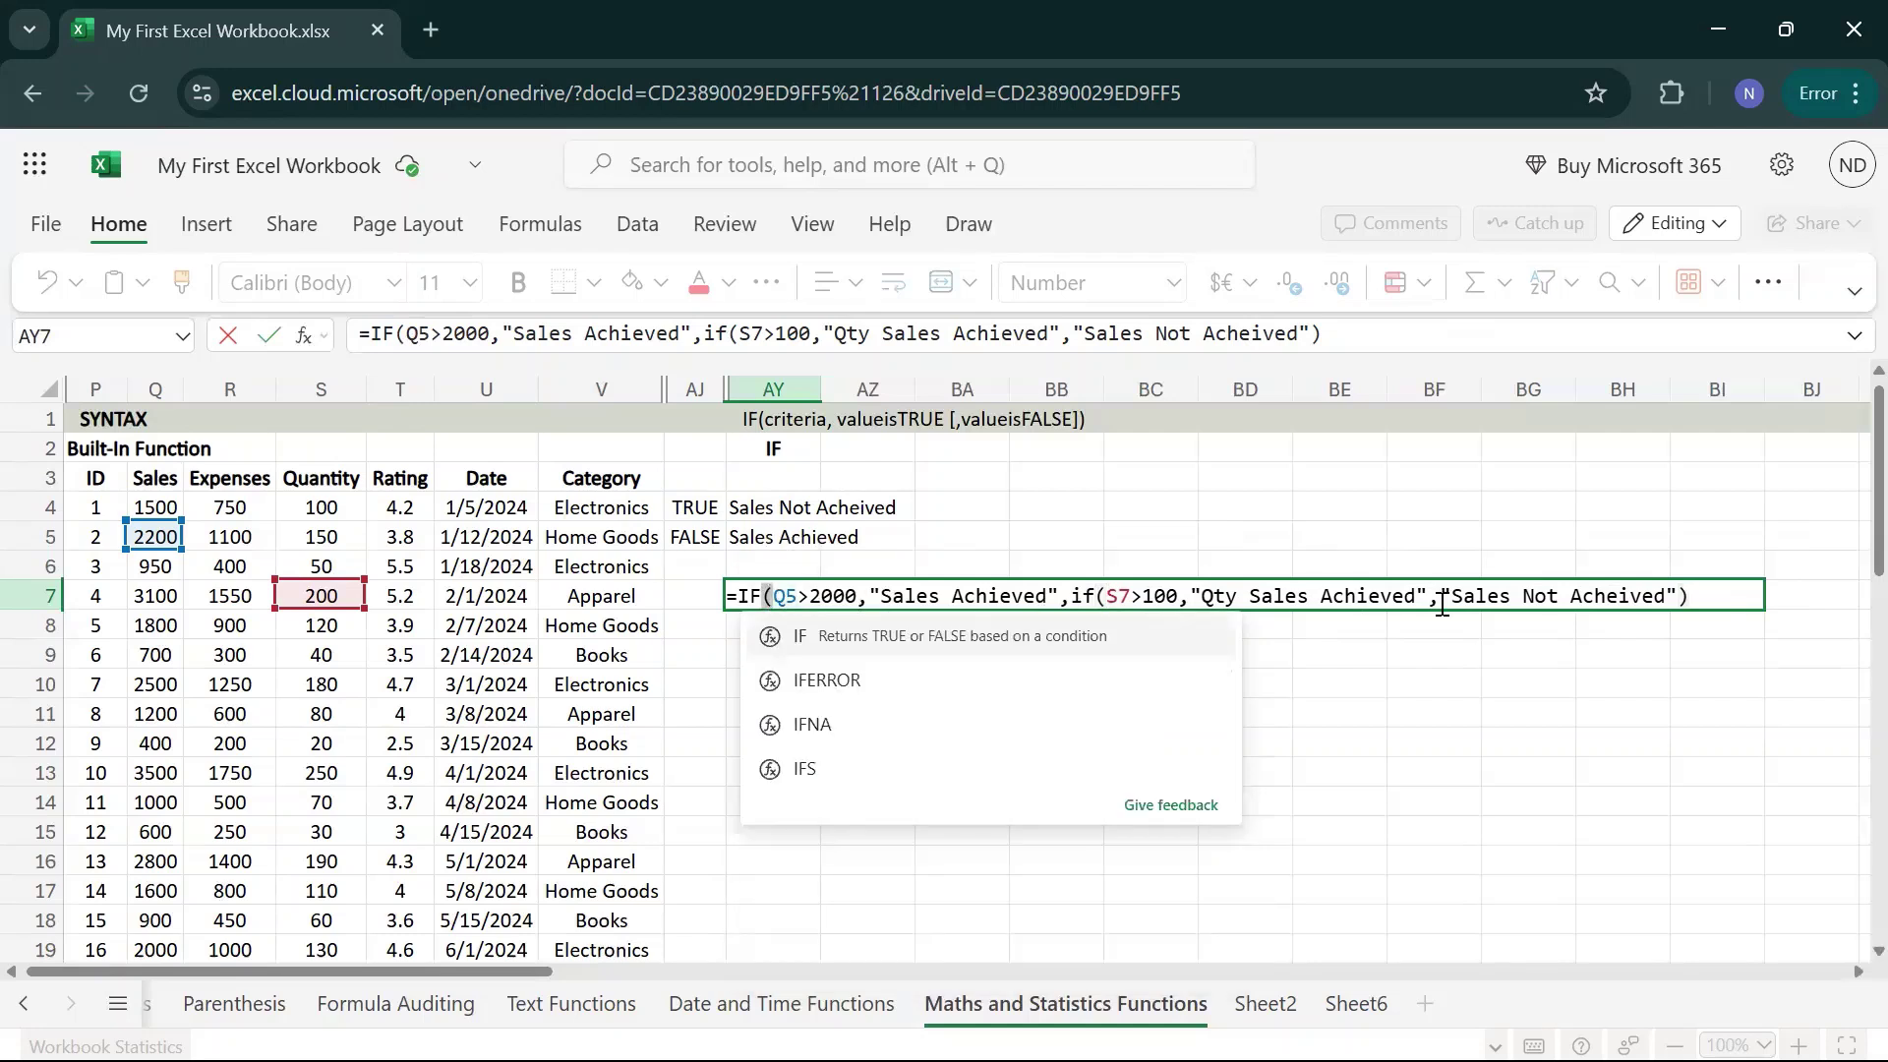
pyautogui.click(1735, 588)
pyautogui.write(')')
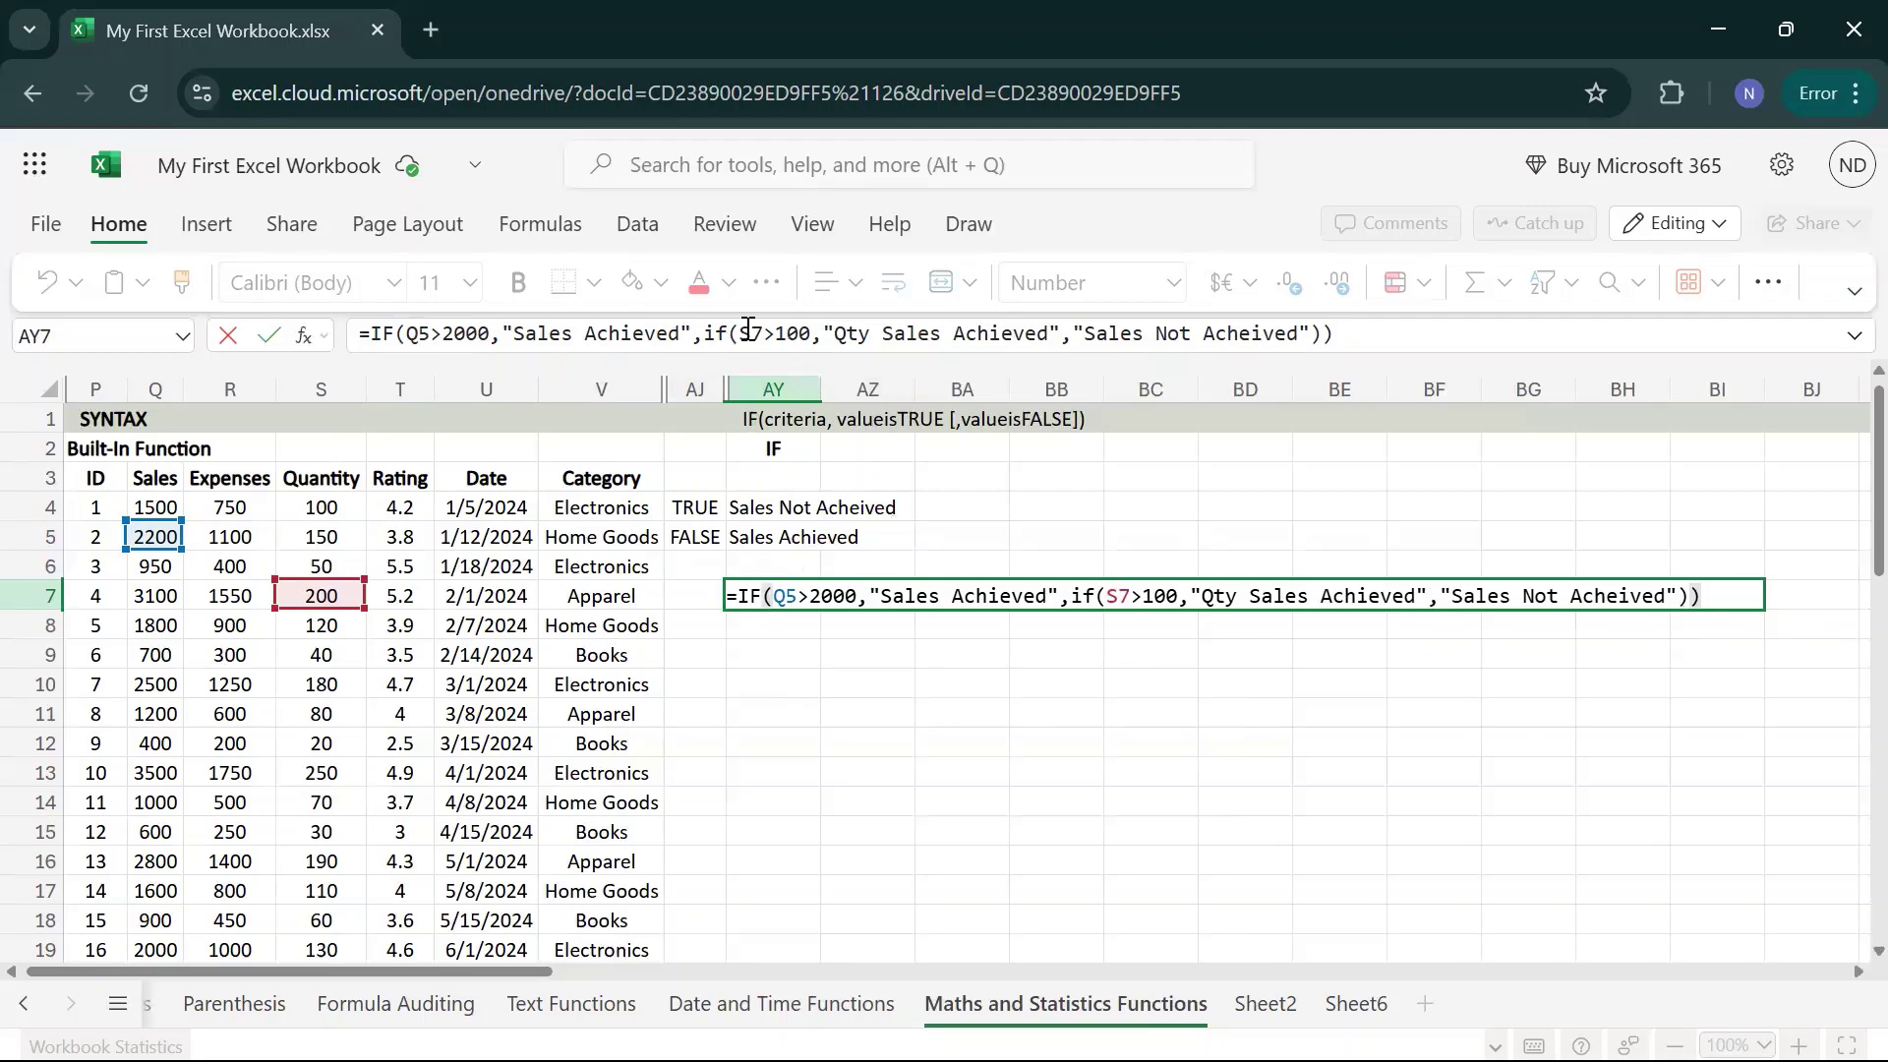
# - Change the outer IF's logical test in AY7 to Q7>4000, using the Sales value in row 7
pyautogui.moveTo(748, 331)
pyautogui.click(726, 331)
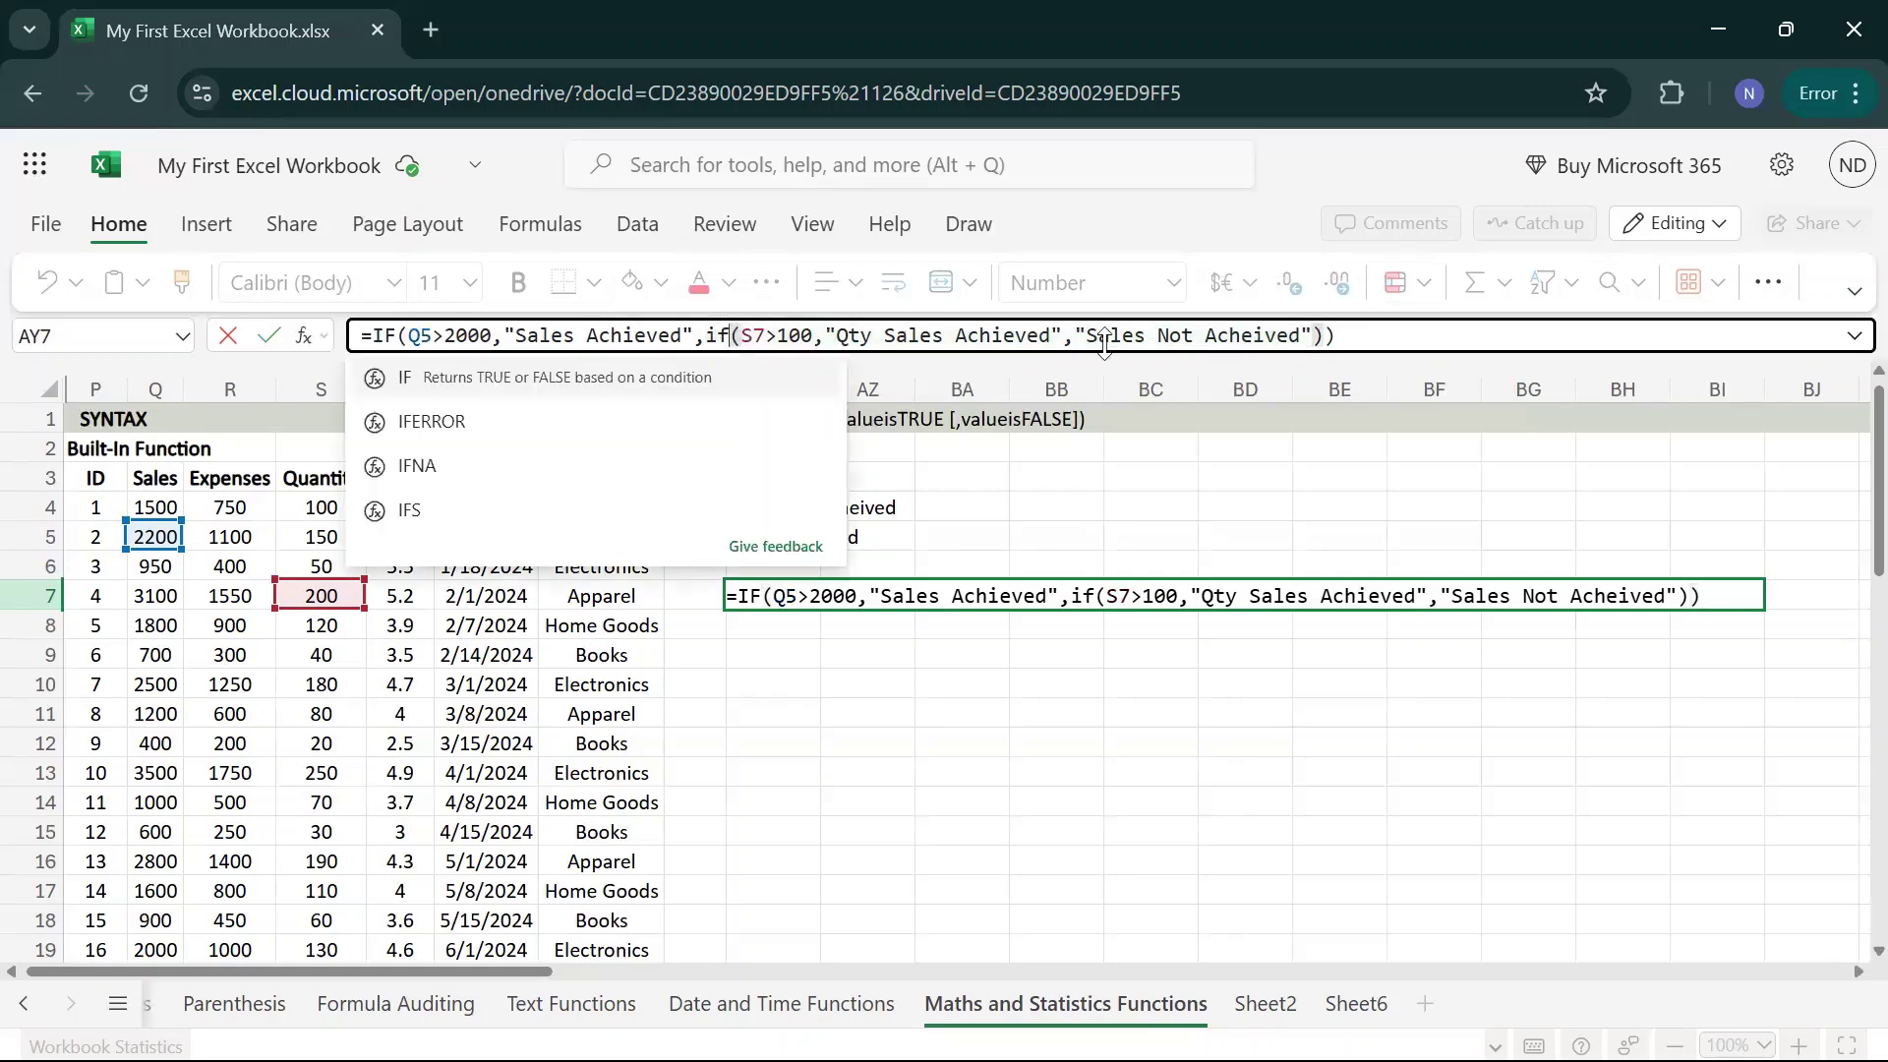
pyautogui.click(812, 598)
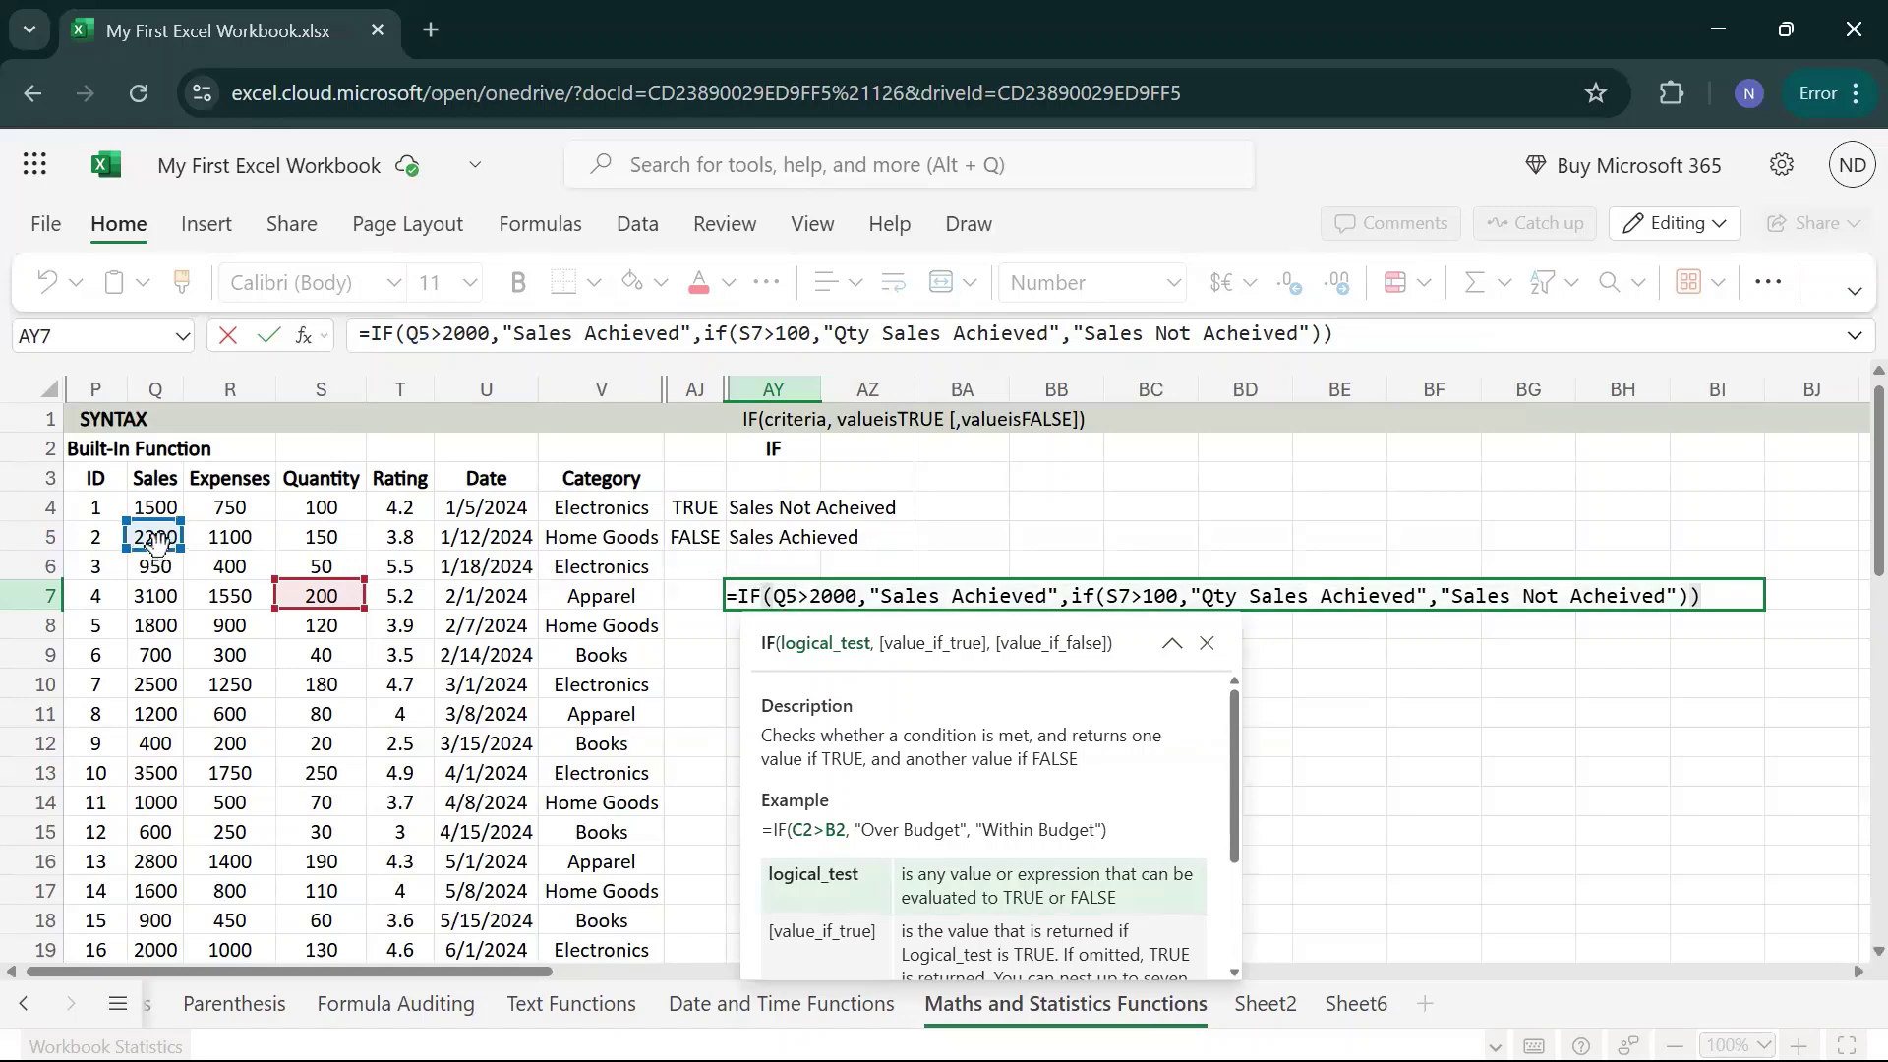
pyautogui.click(158, 595)
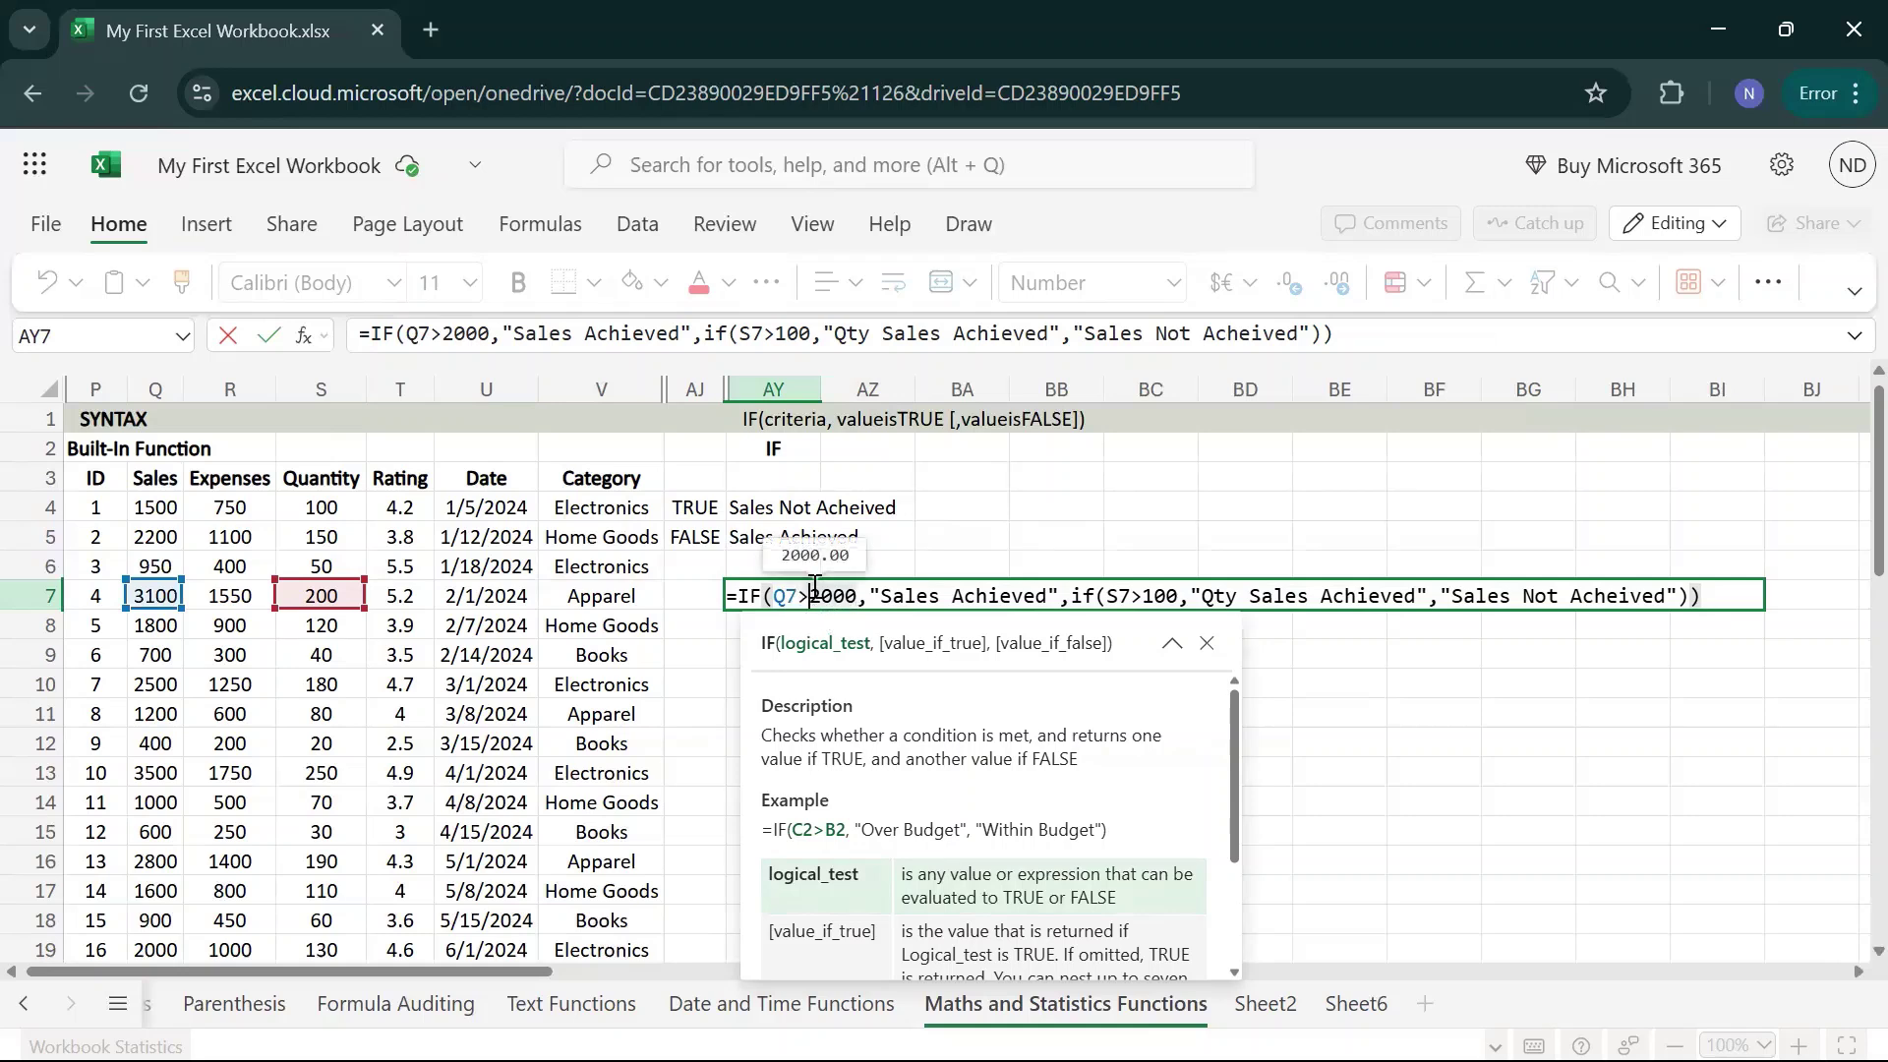
pyautogui.moveTo(813, 584); pyautogui.dragTo(857, 584)
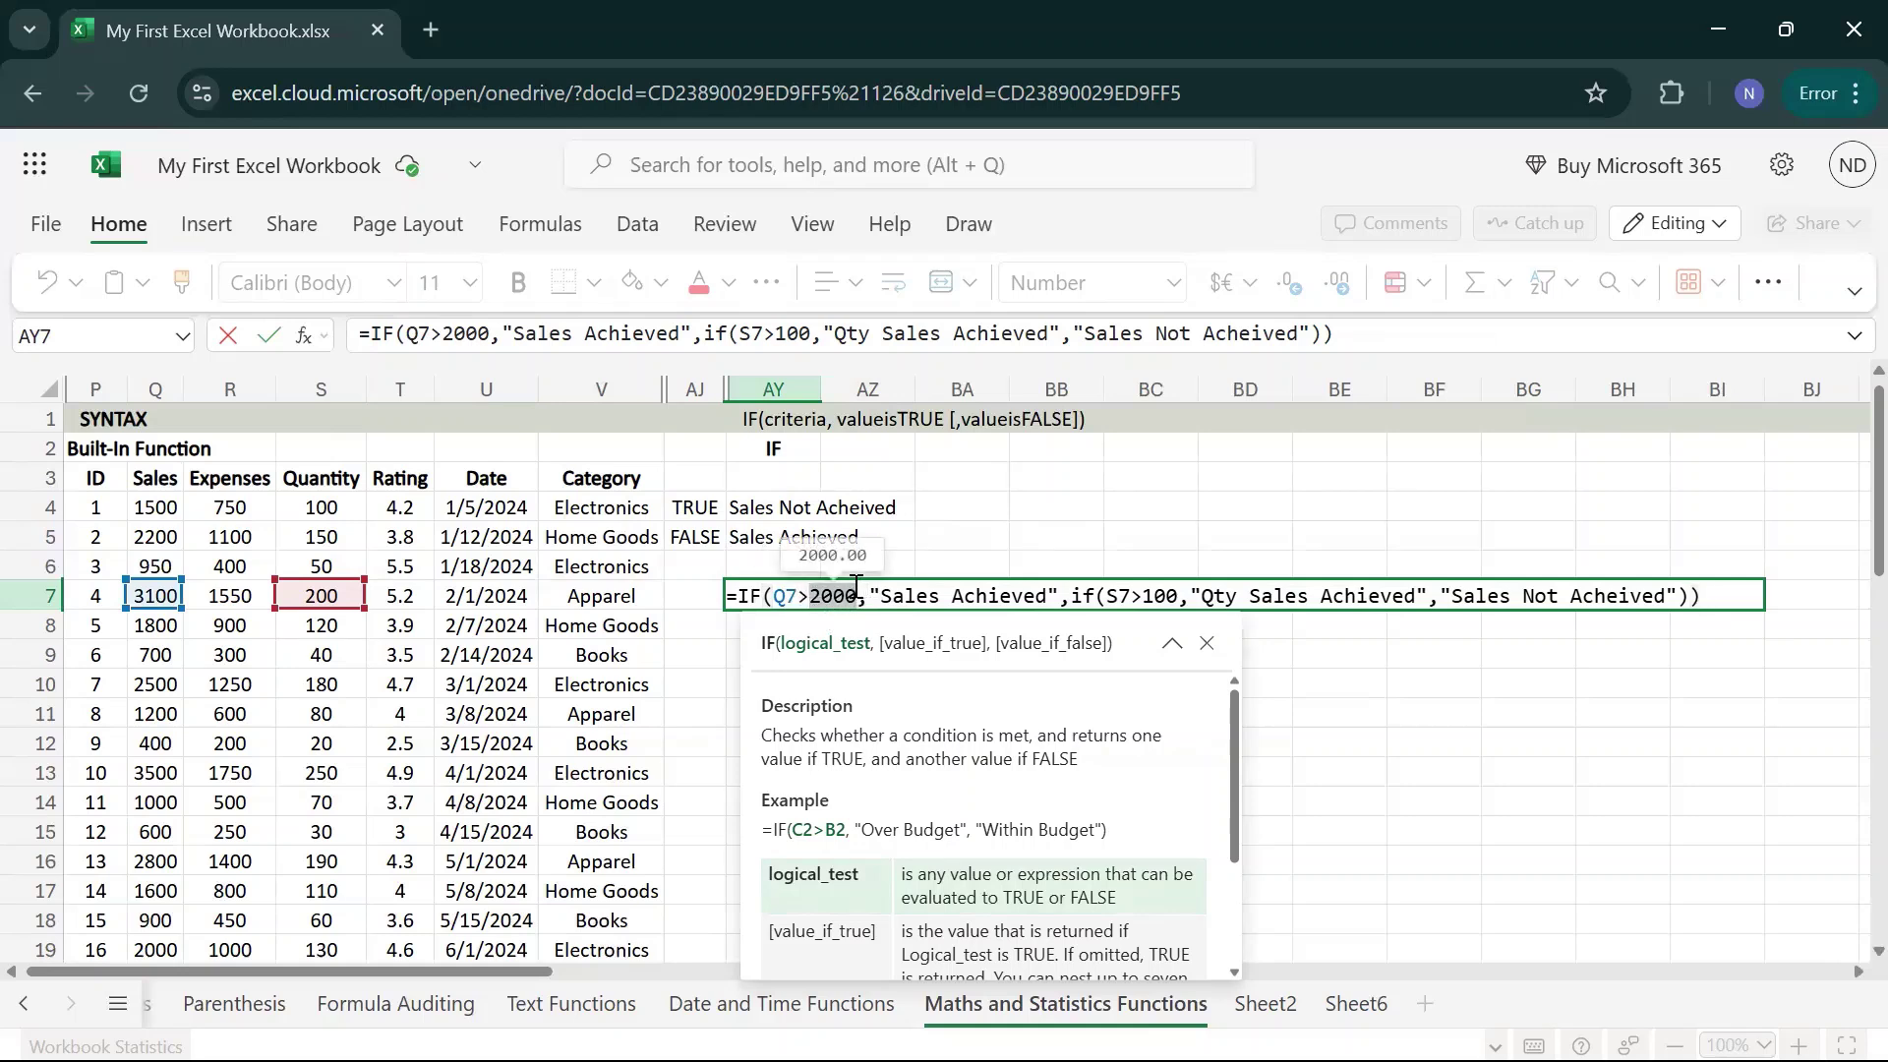
pyautogui.write('4000')
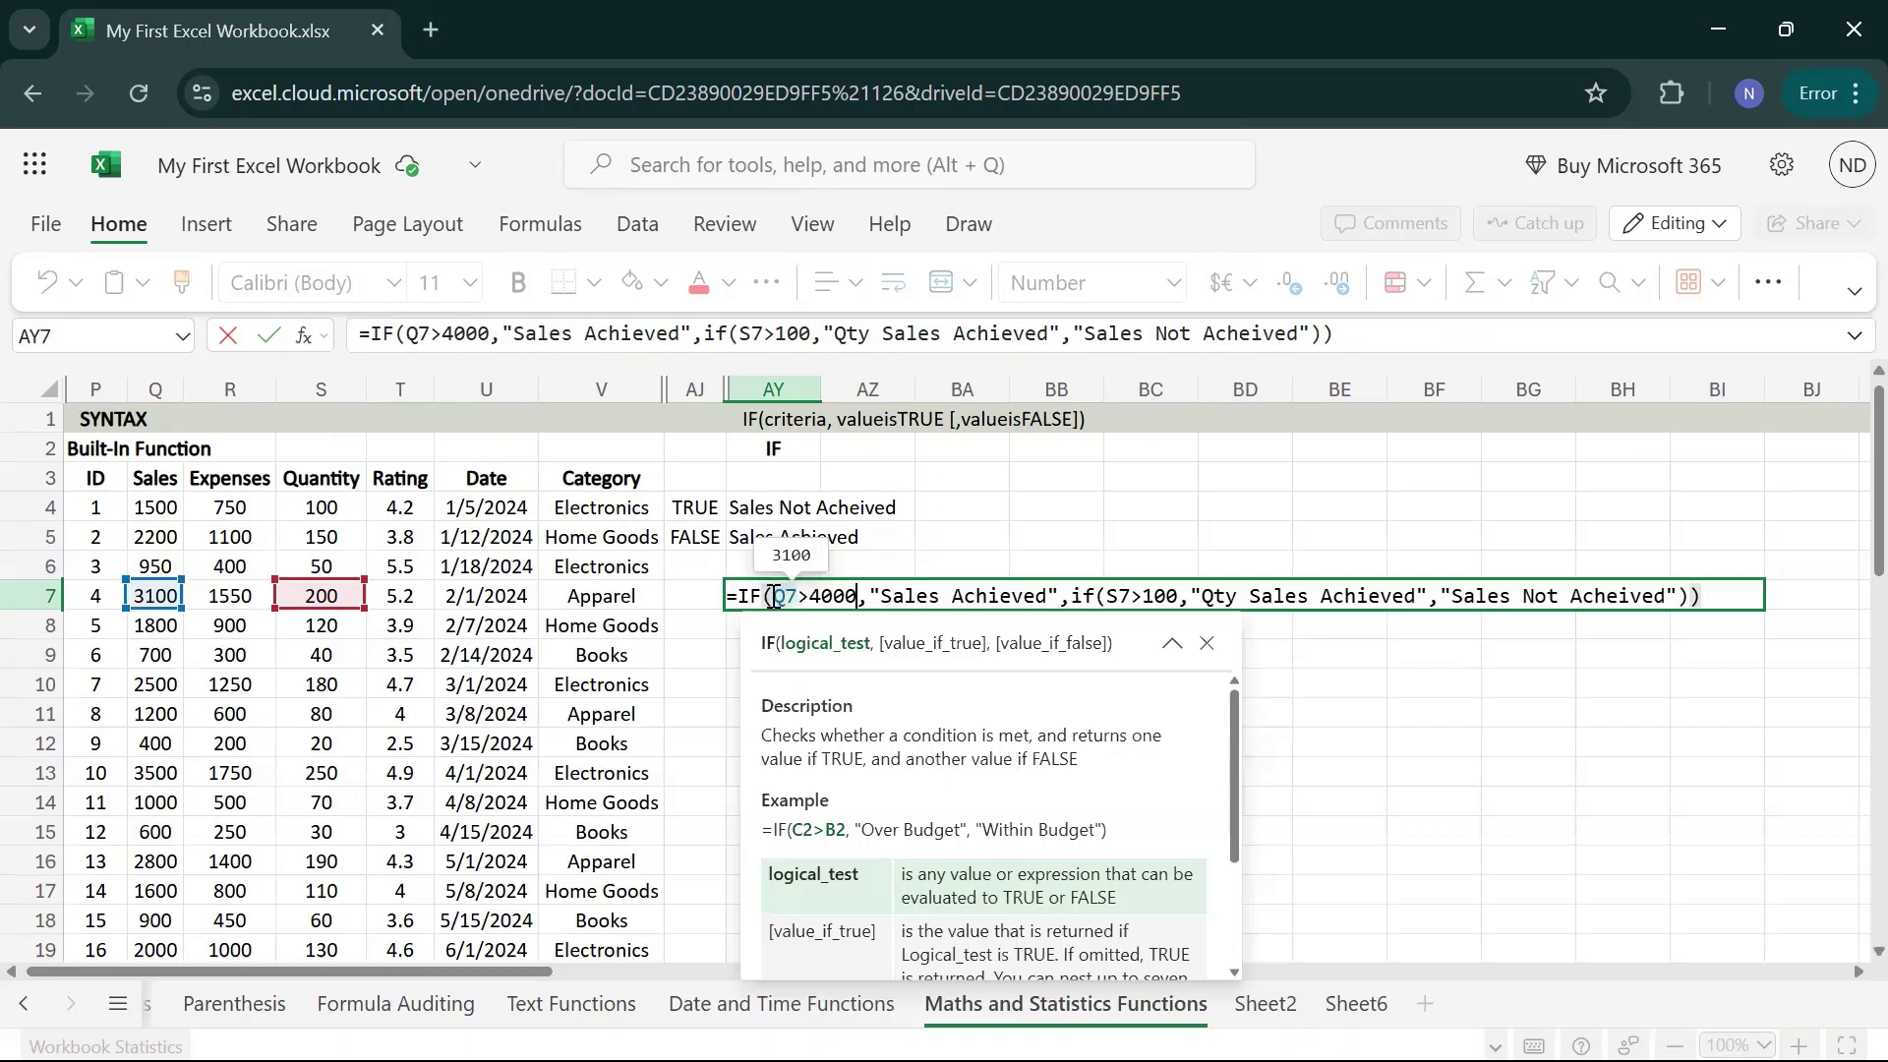
# - Examine the outer IF's test and true result, and the nested IF's test and both results in AY7
pyautogui.moveTo(770, 595); pyautogui.dragTo(1056, 596)
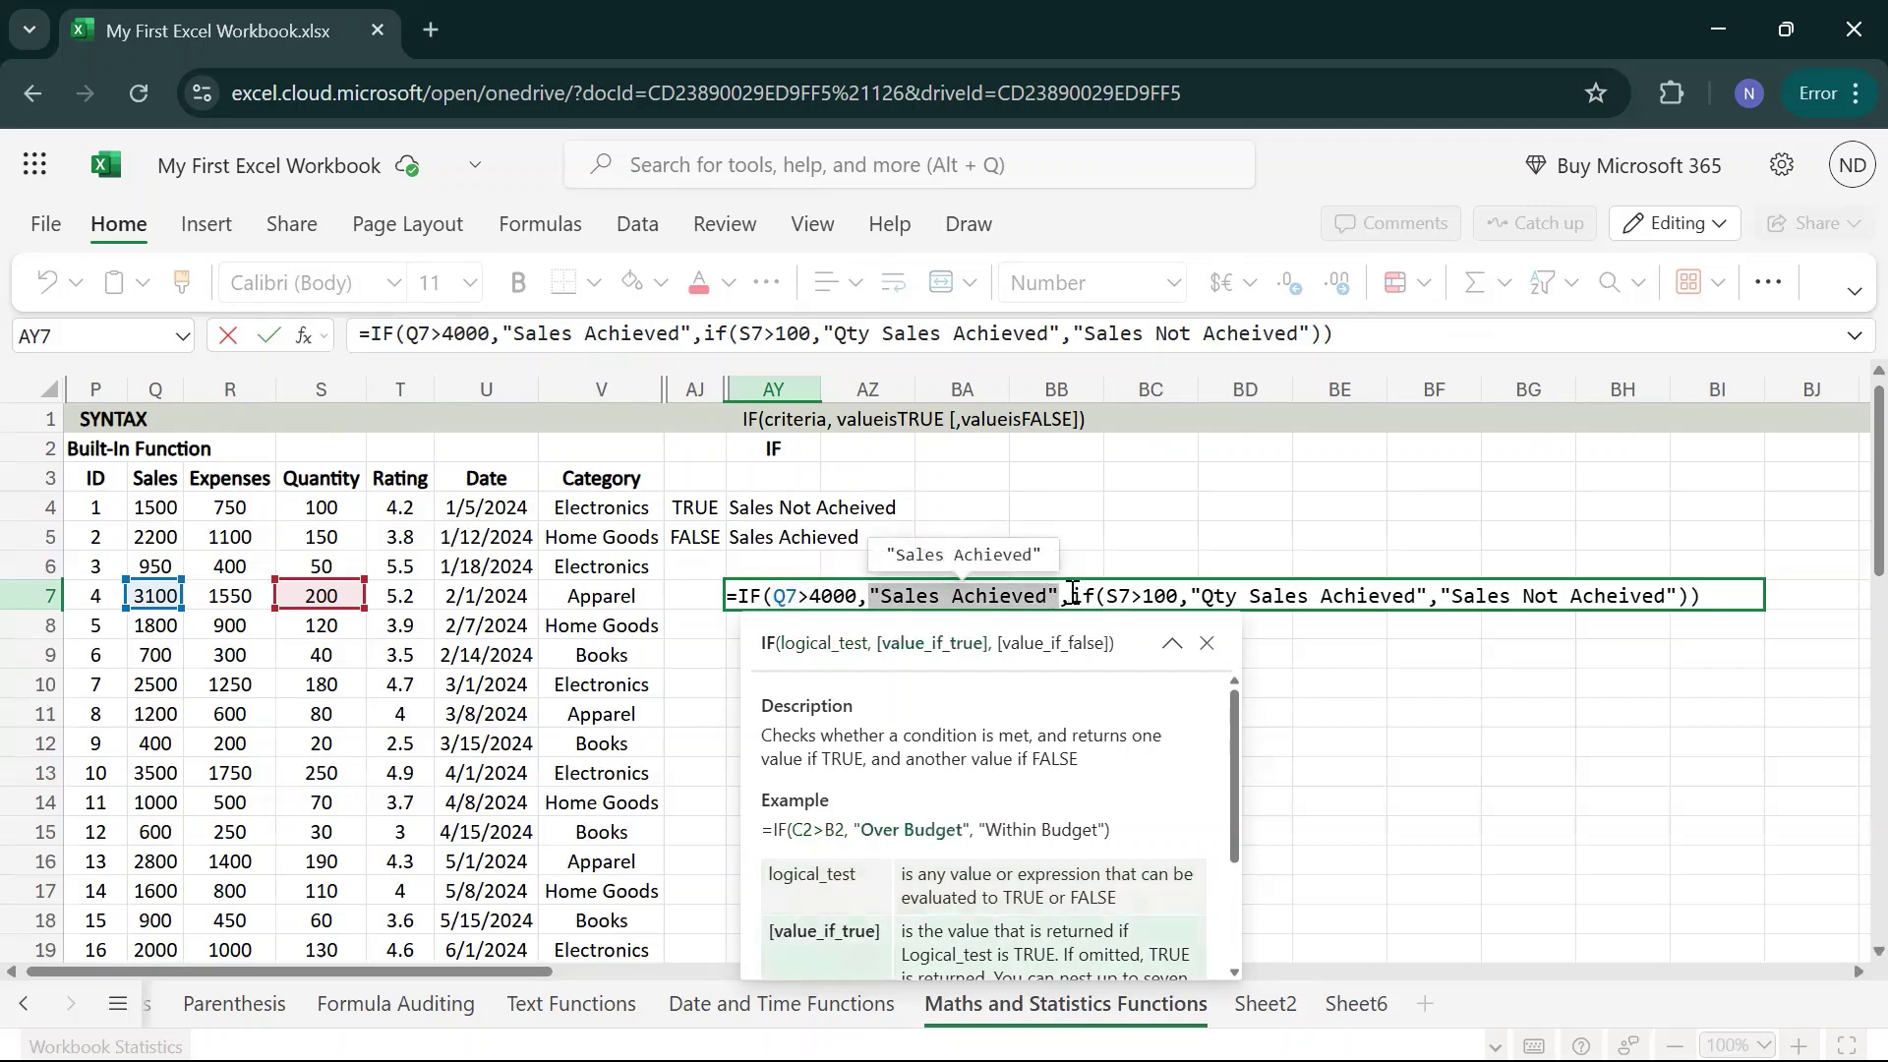
pyautogui.moveTo(1072, 596); pyautogui.dragTo(1698, 594)
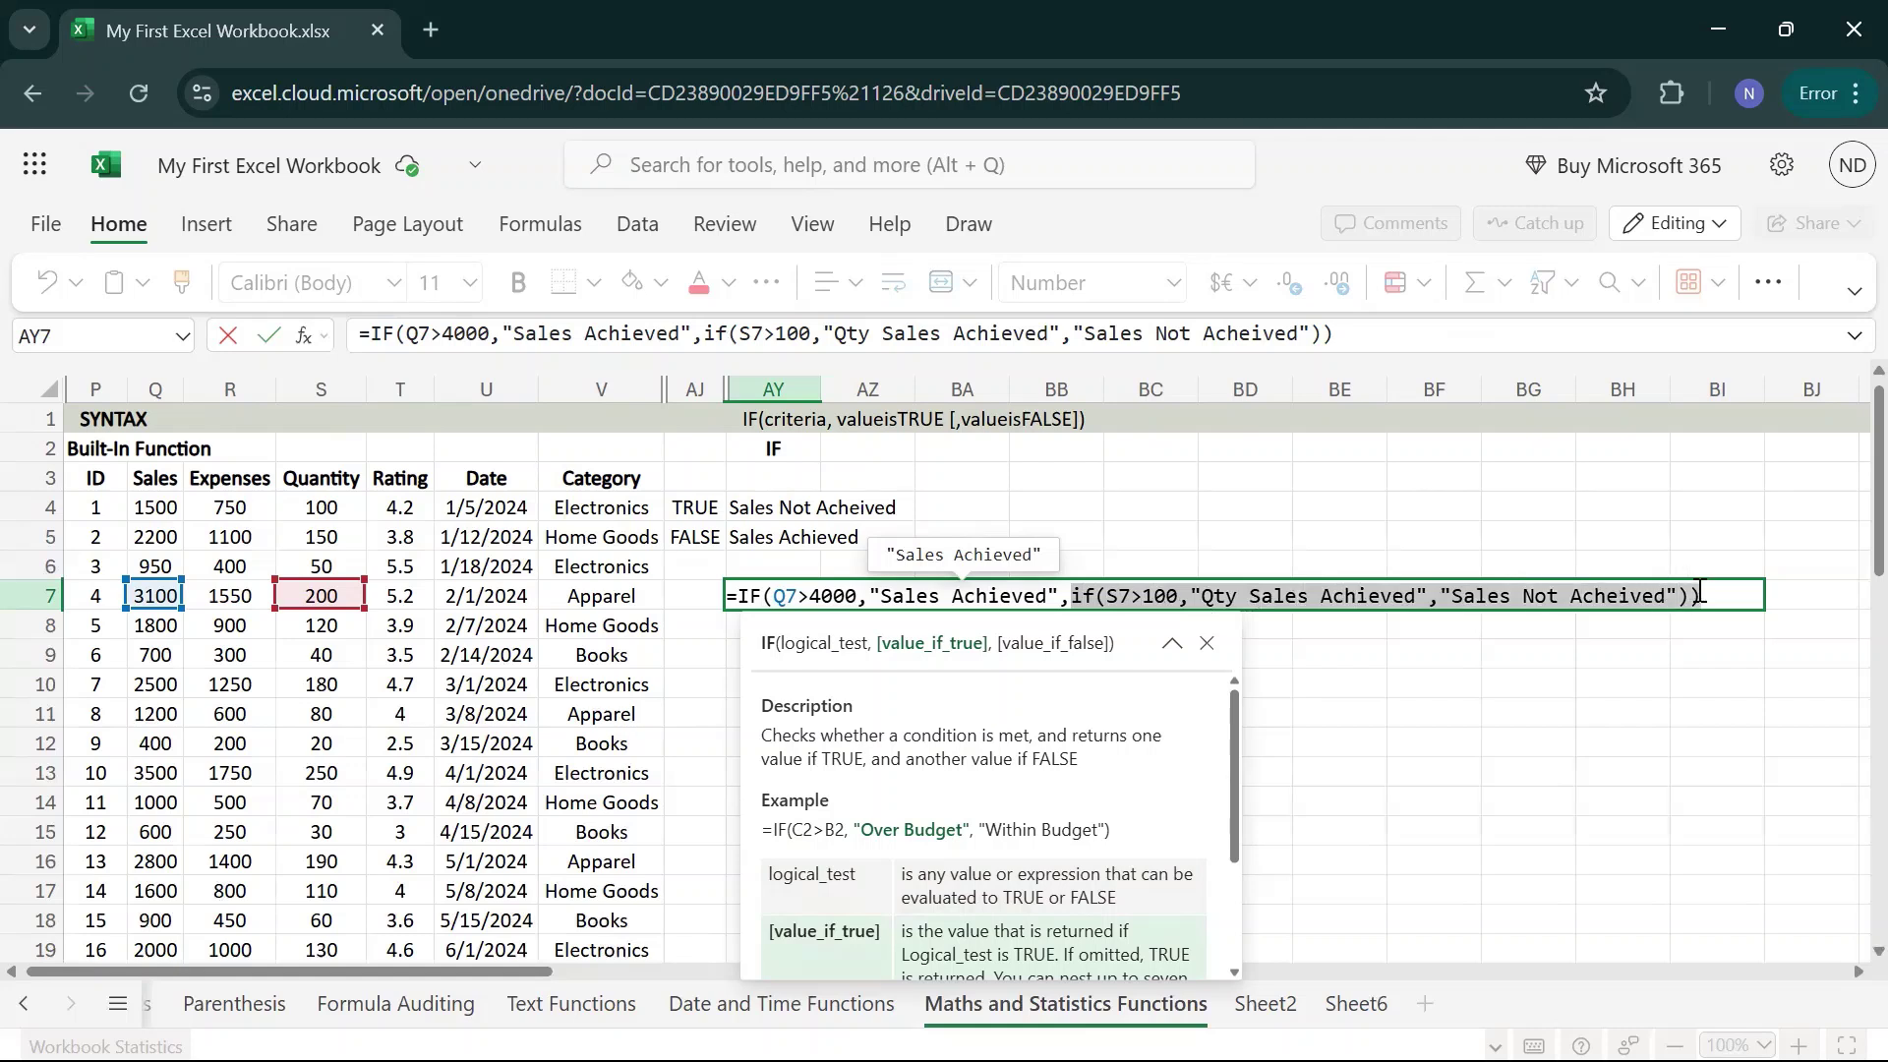
pyautogui.click(1105, 596)
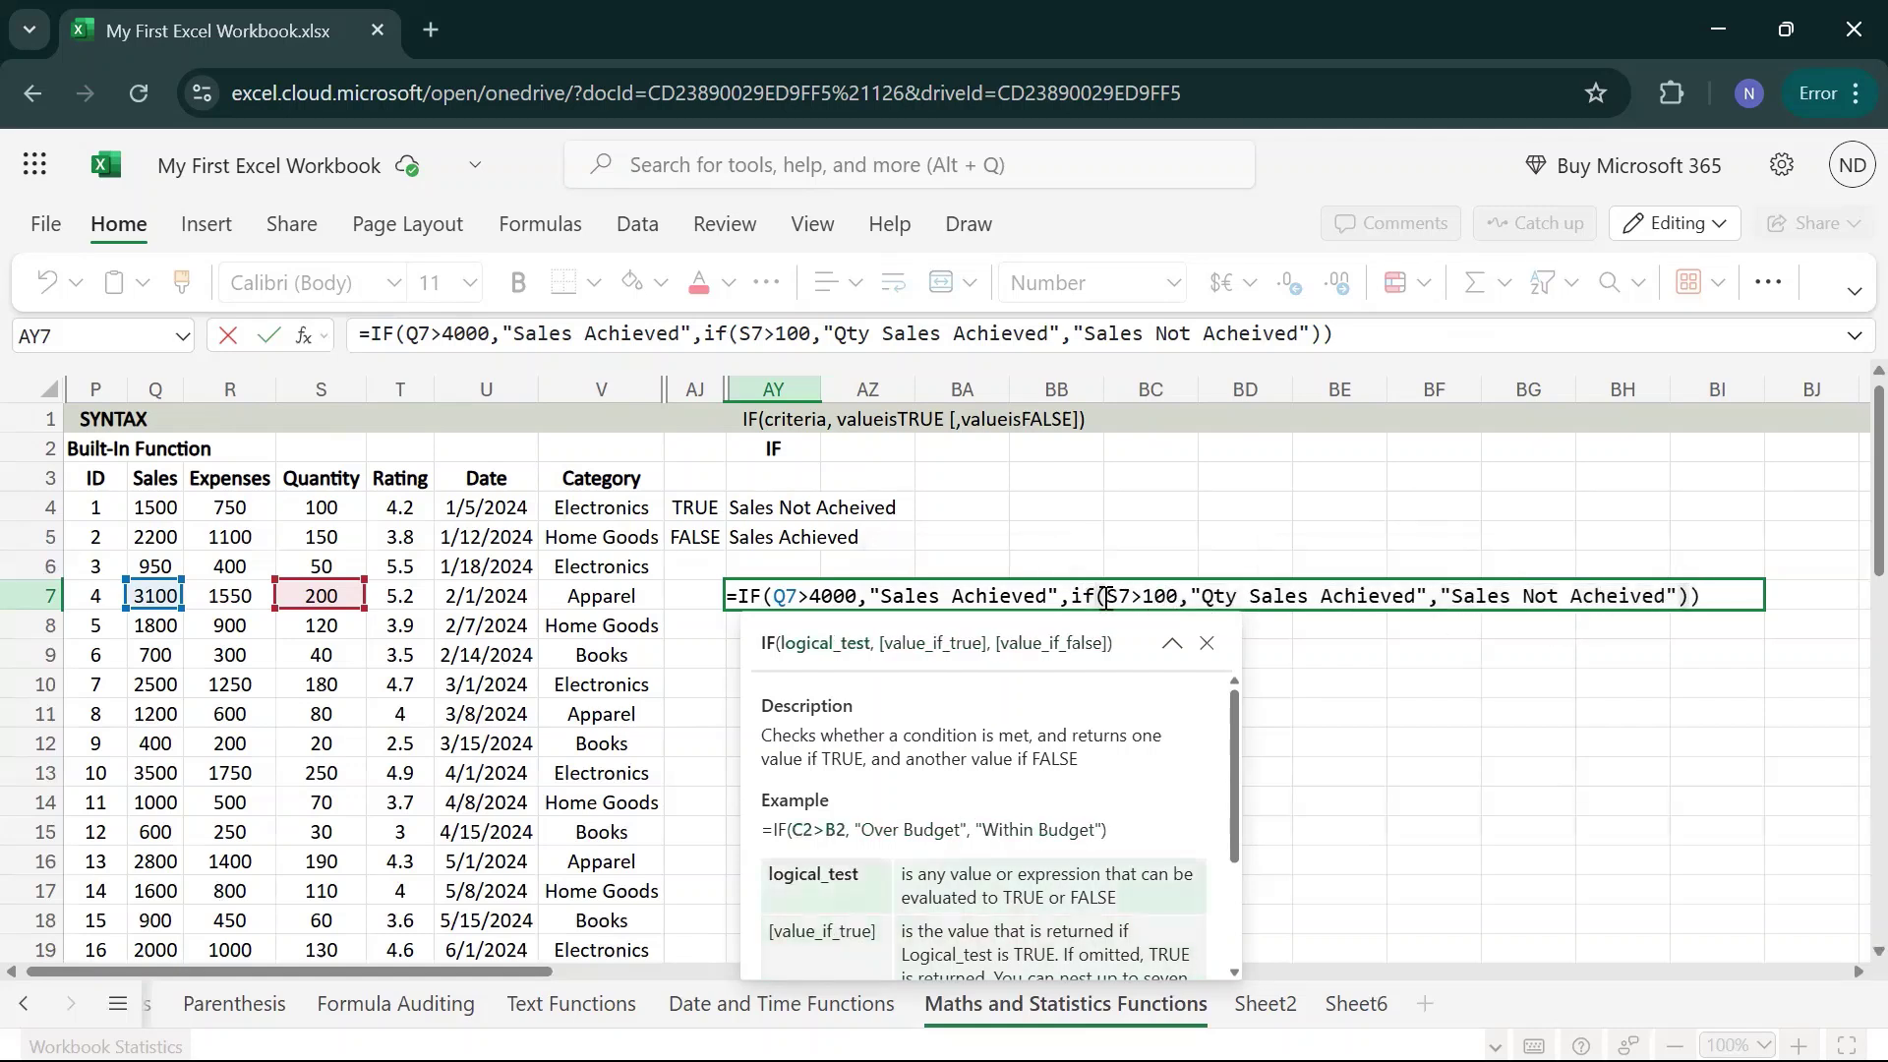
pyautogui.press('Right')
pyautogui.press('Right')
pyautogui.press('Right')
pyautogui.press('Right')
pyautogui.press('Right')
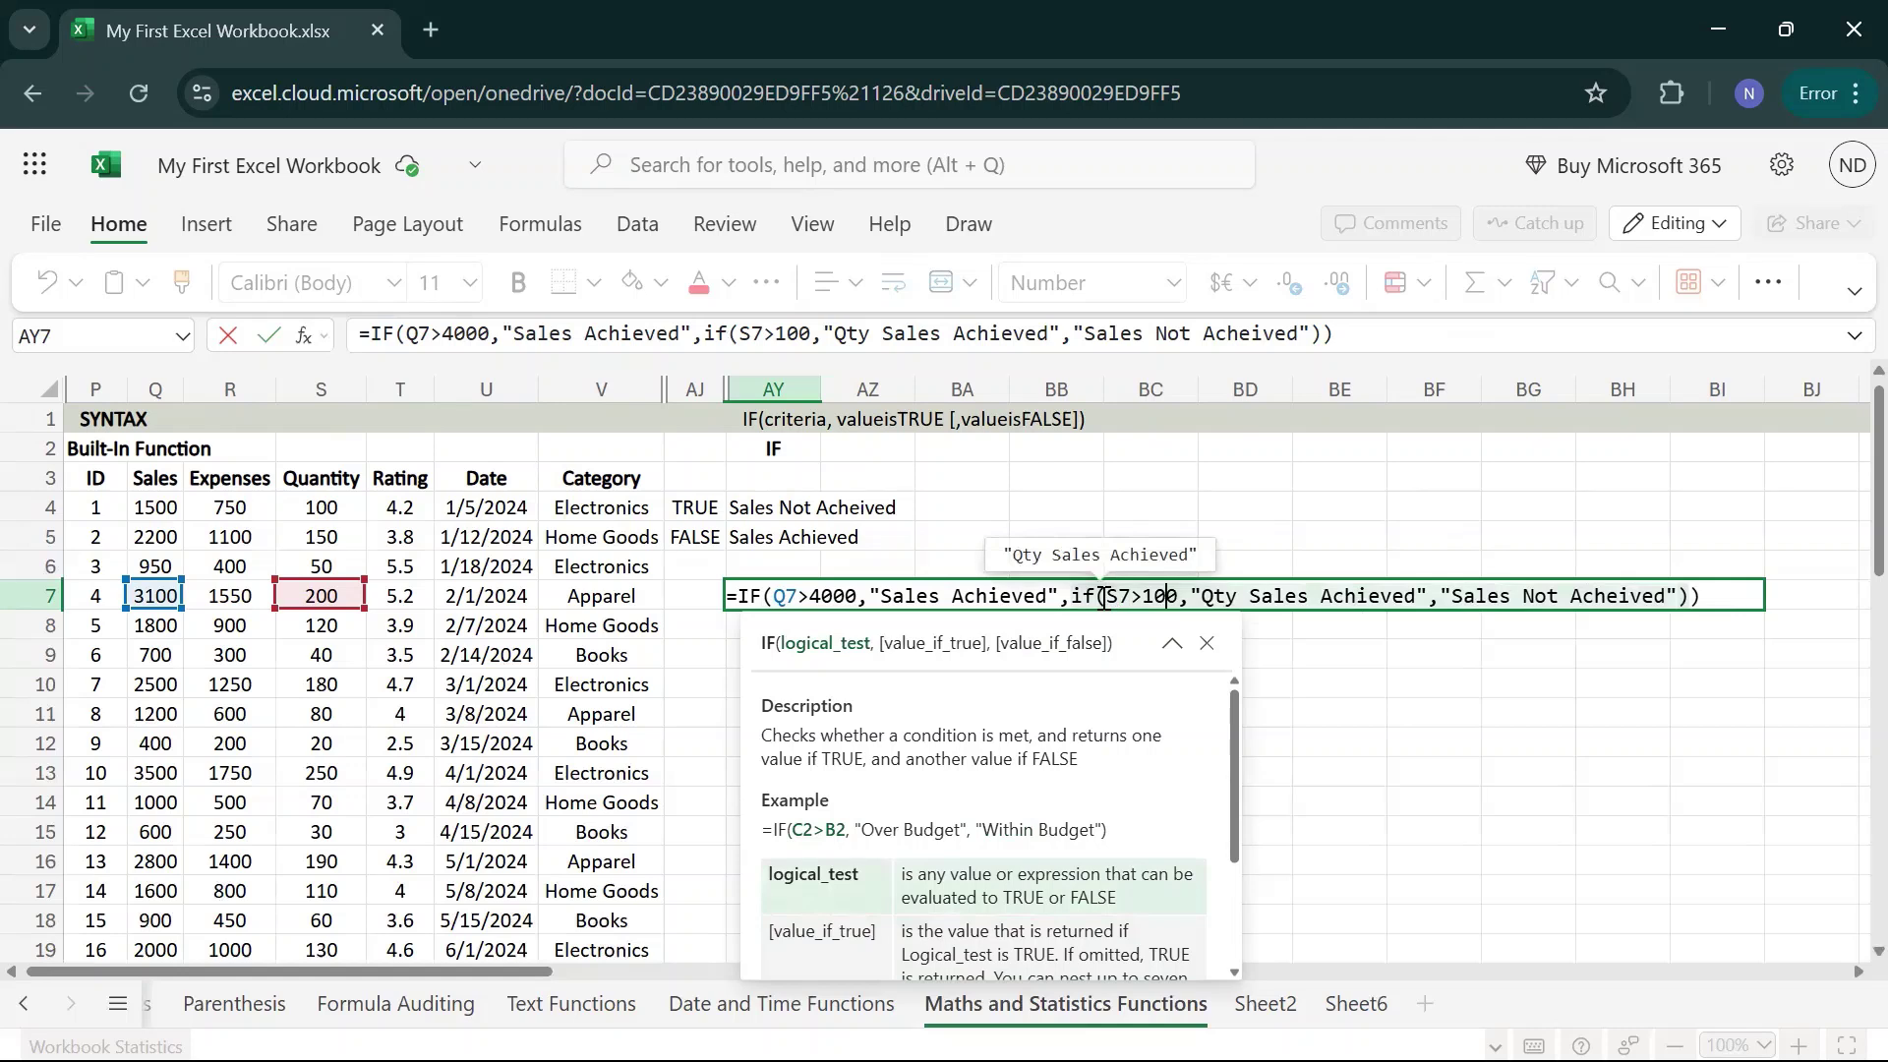
pyautogui.click(1206, 595)
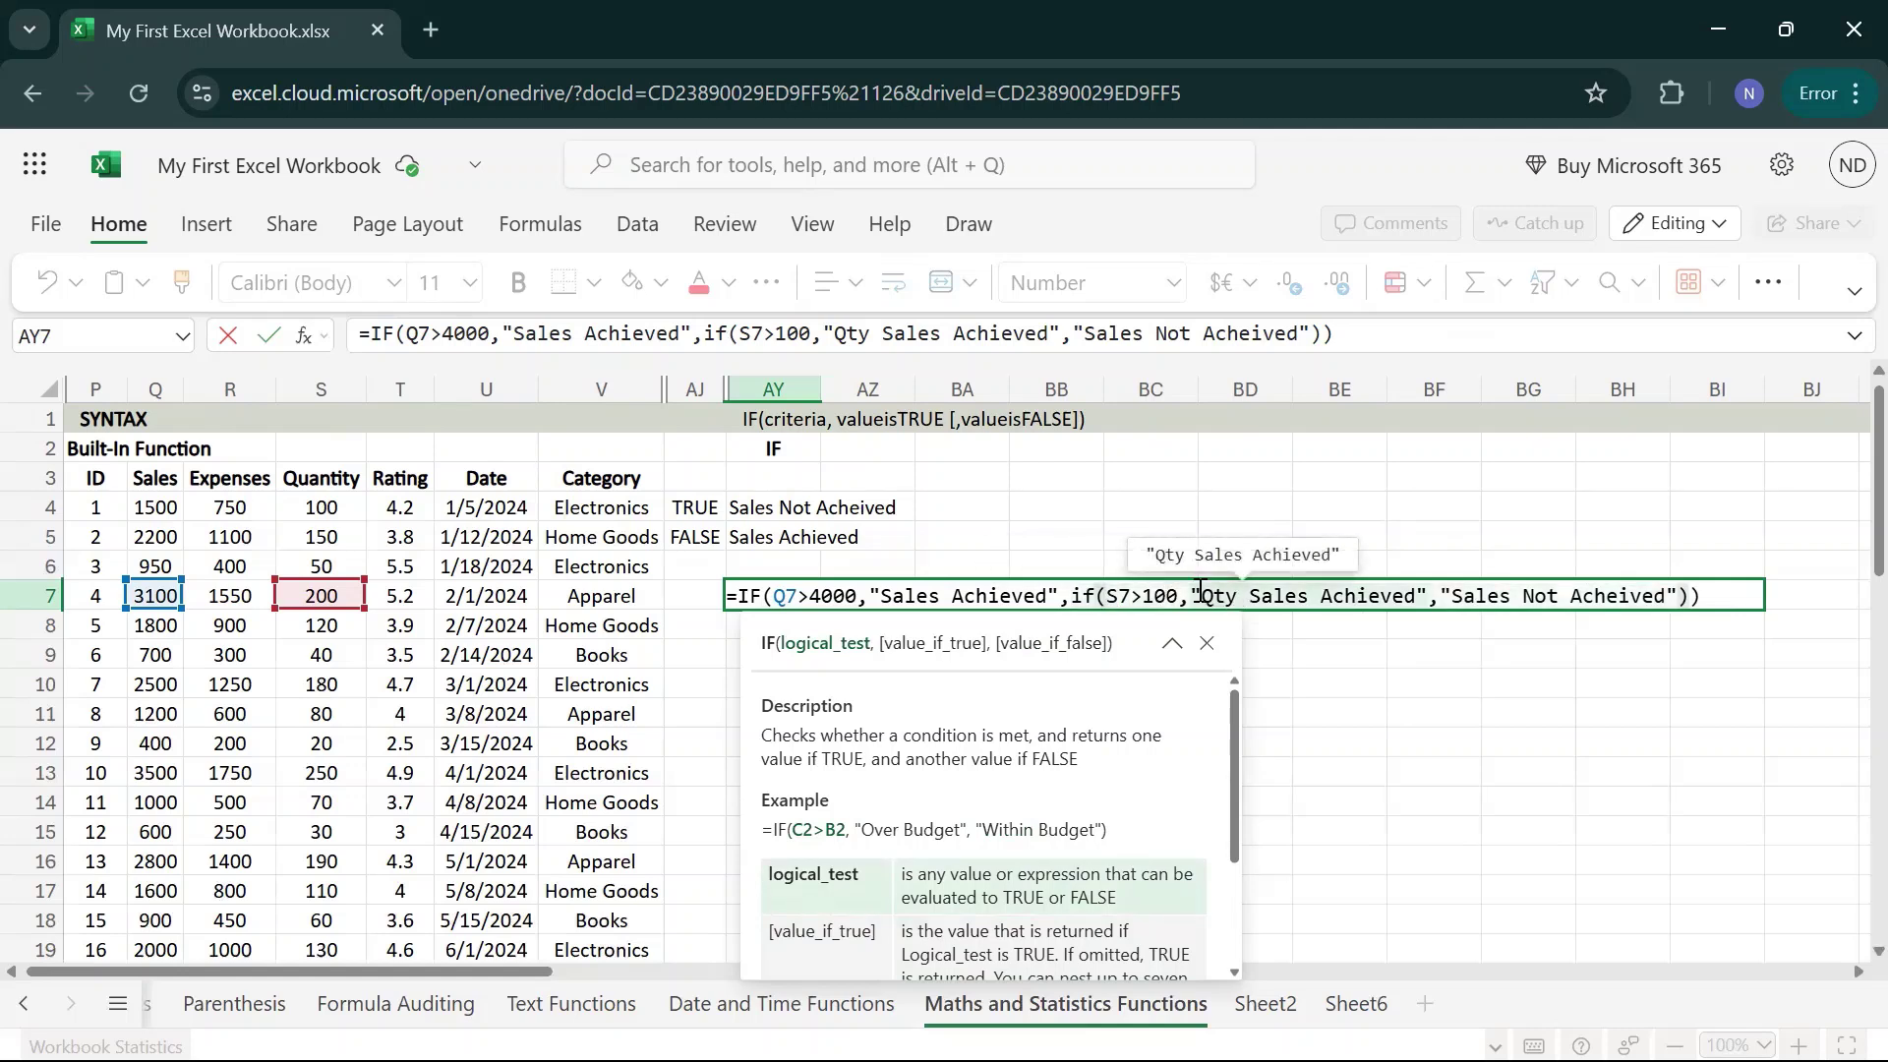
pyautogui.moveTo(1208, 596); pyautogui.dragTo(1681, 598)
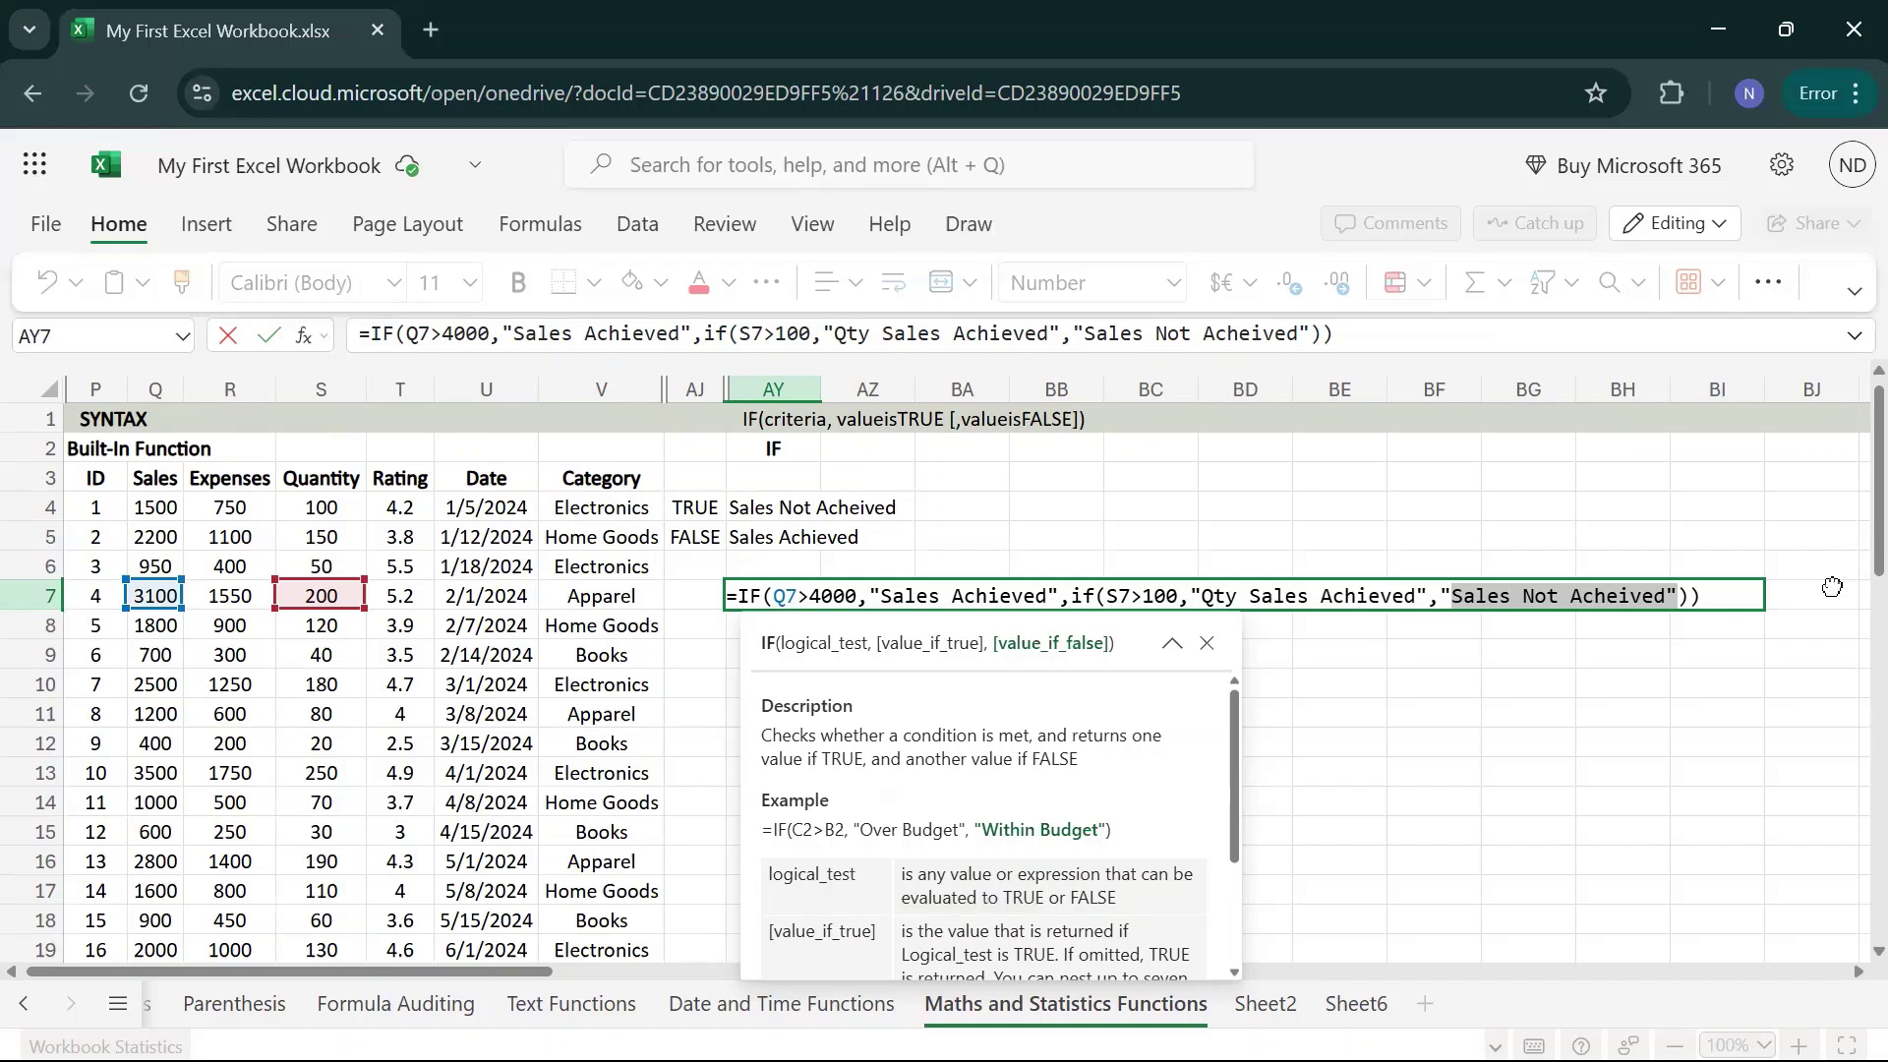
# - Commit the nested IF formula in AY7 and left-align the cell
pyautogui.press('Return')
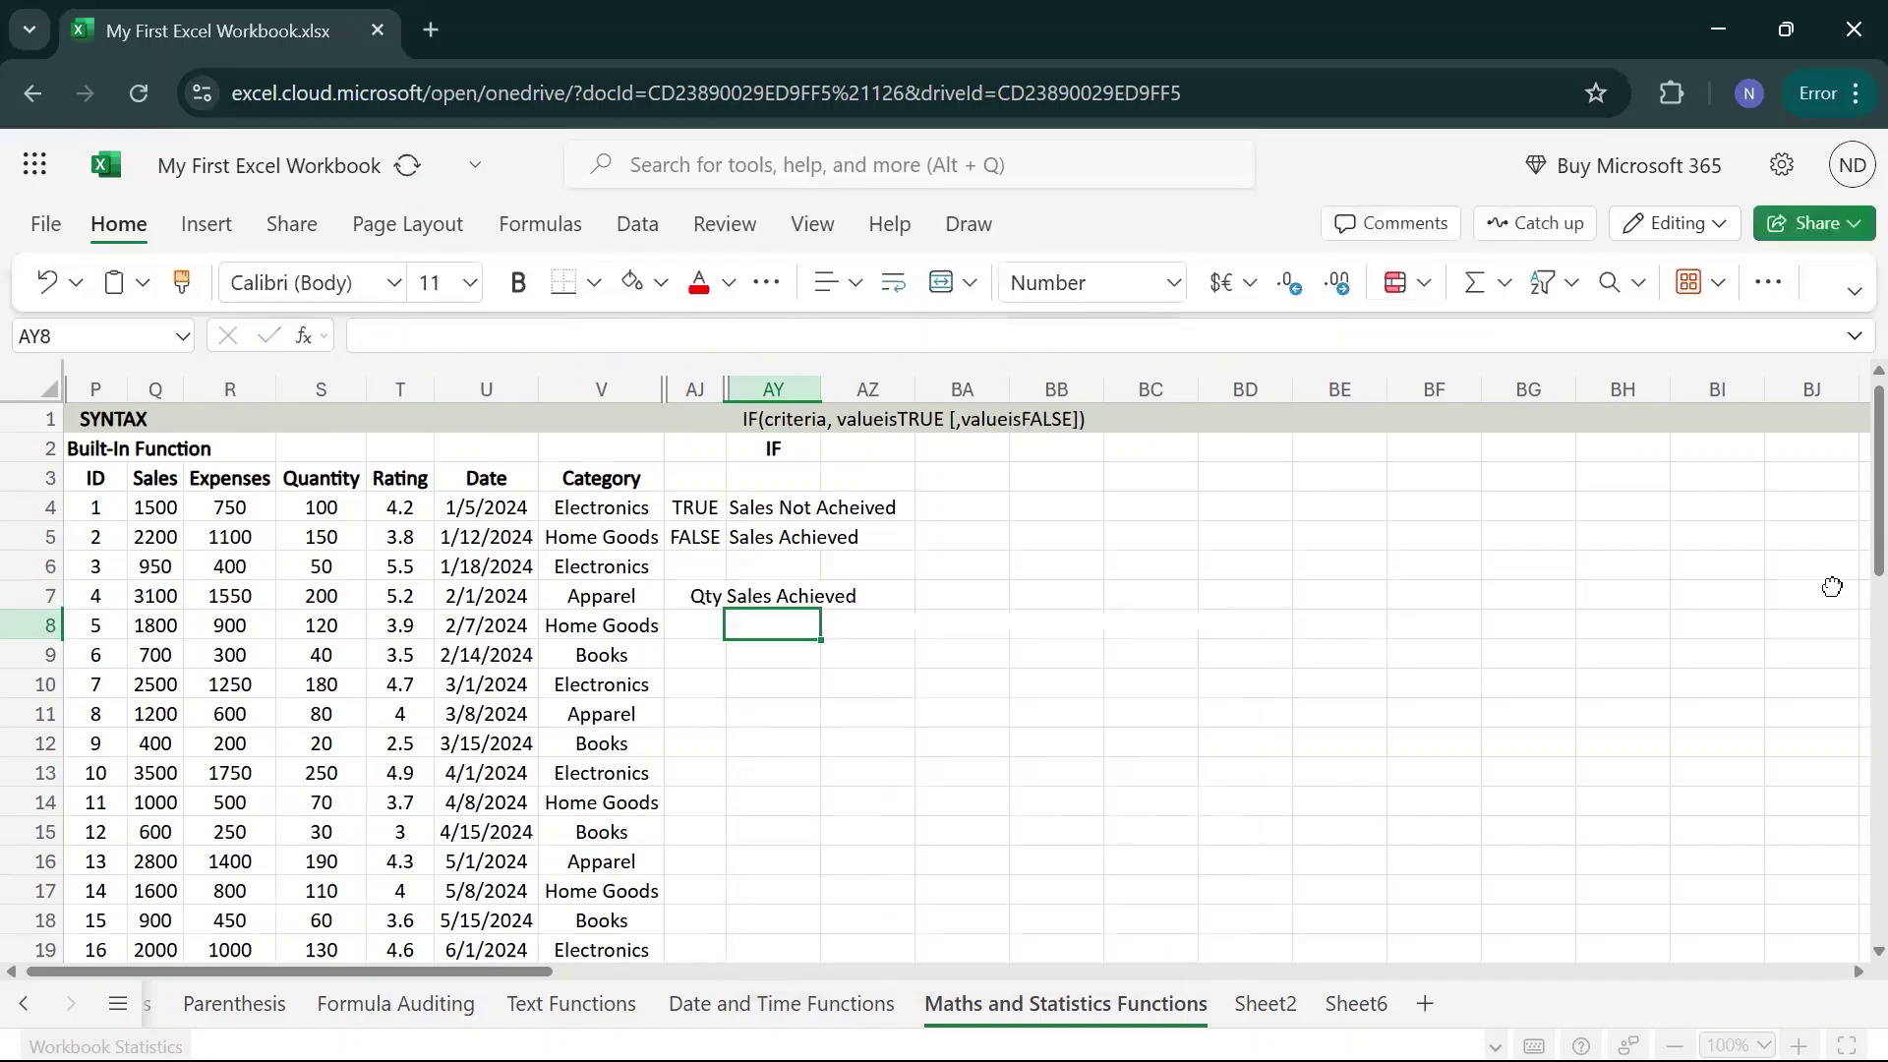
pyautogui.press('Up')
pyautogui.press('Left')
pyautogui.press('Right')
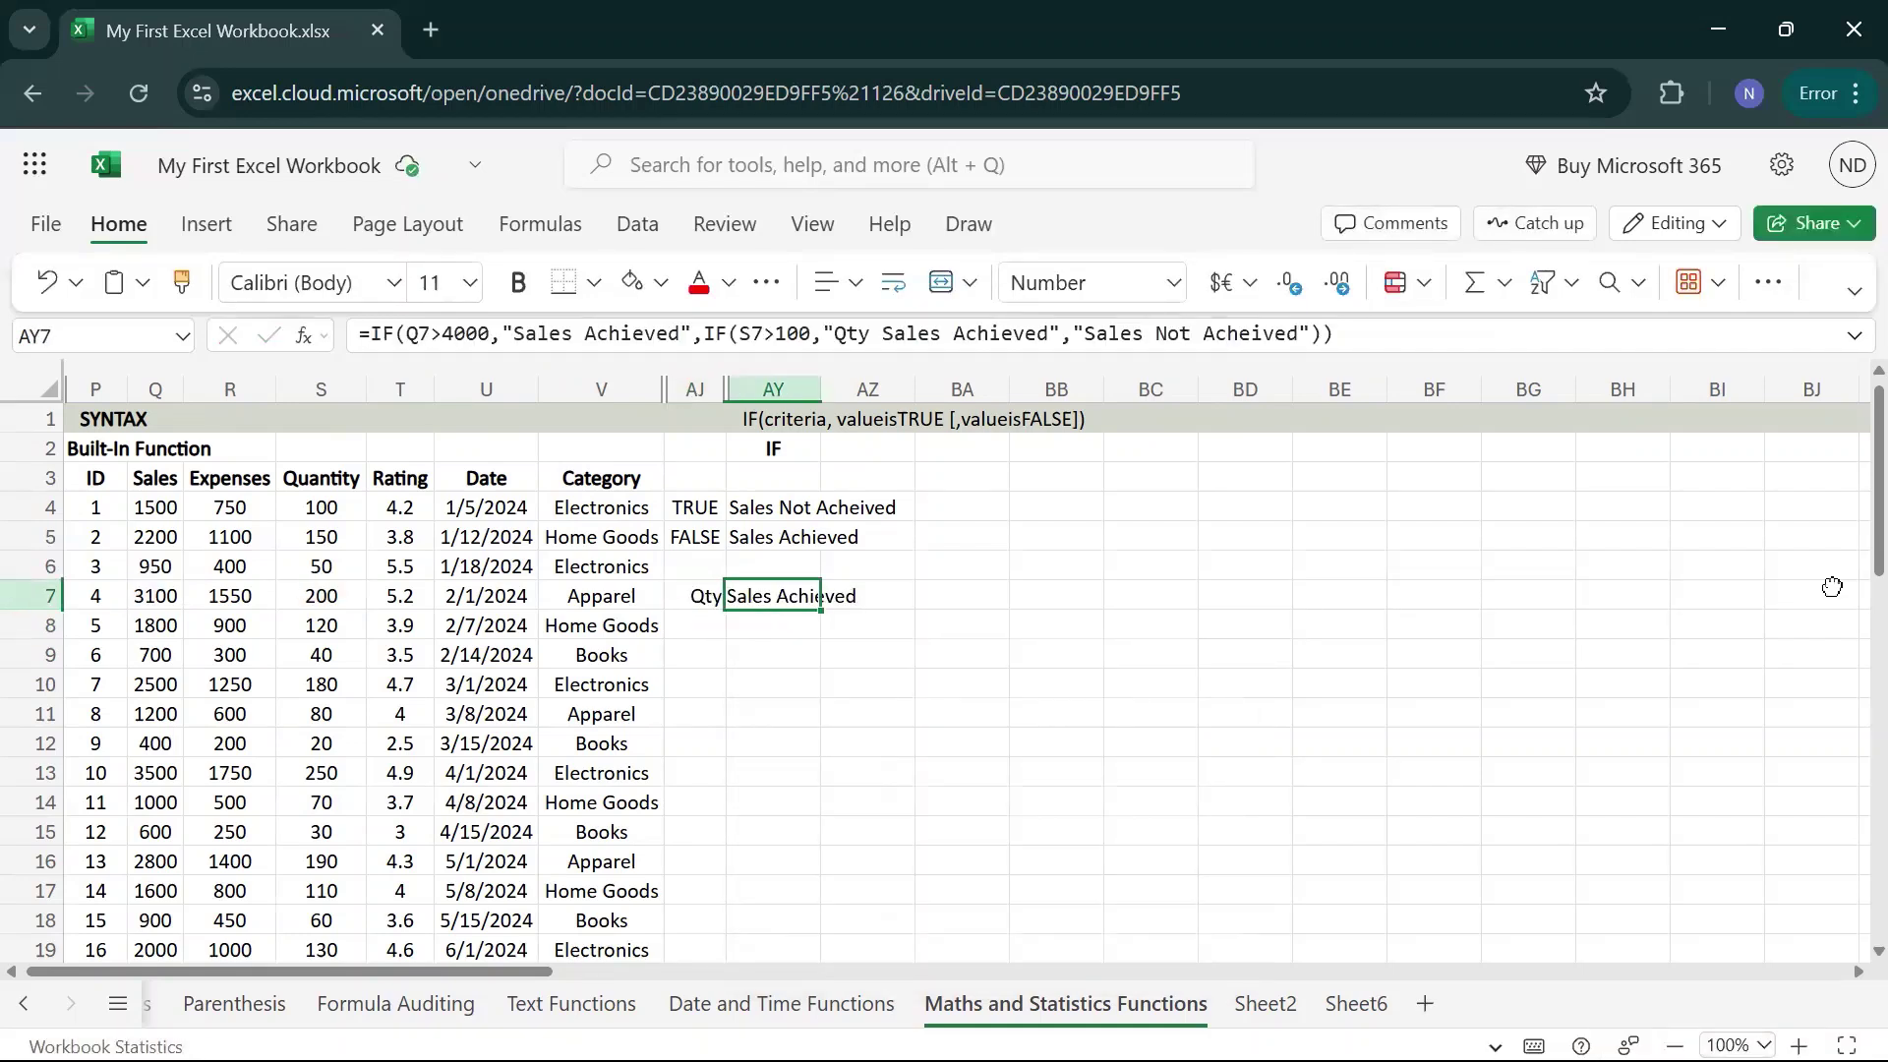
pyautogui.click(832, 285)
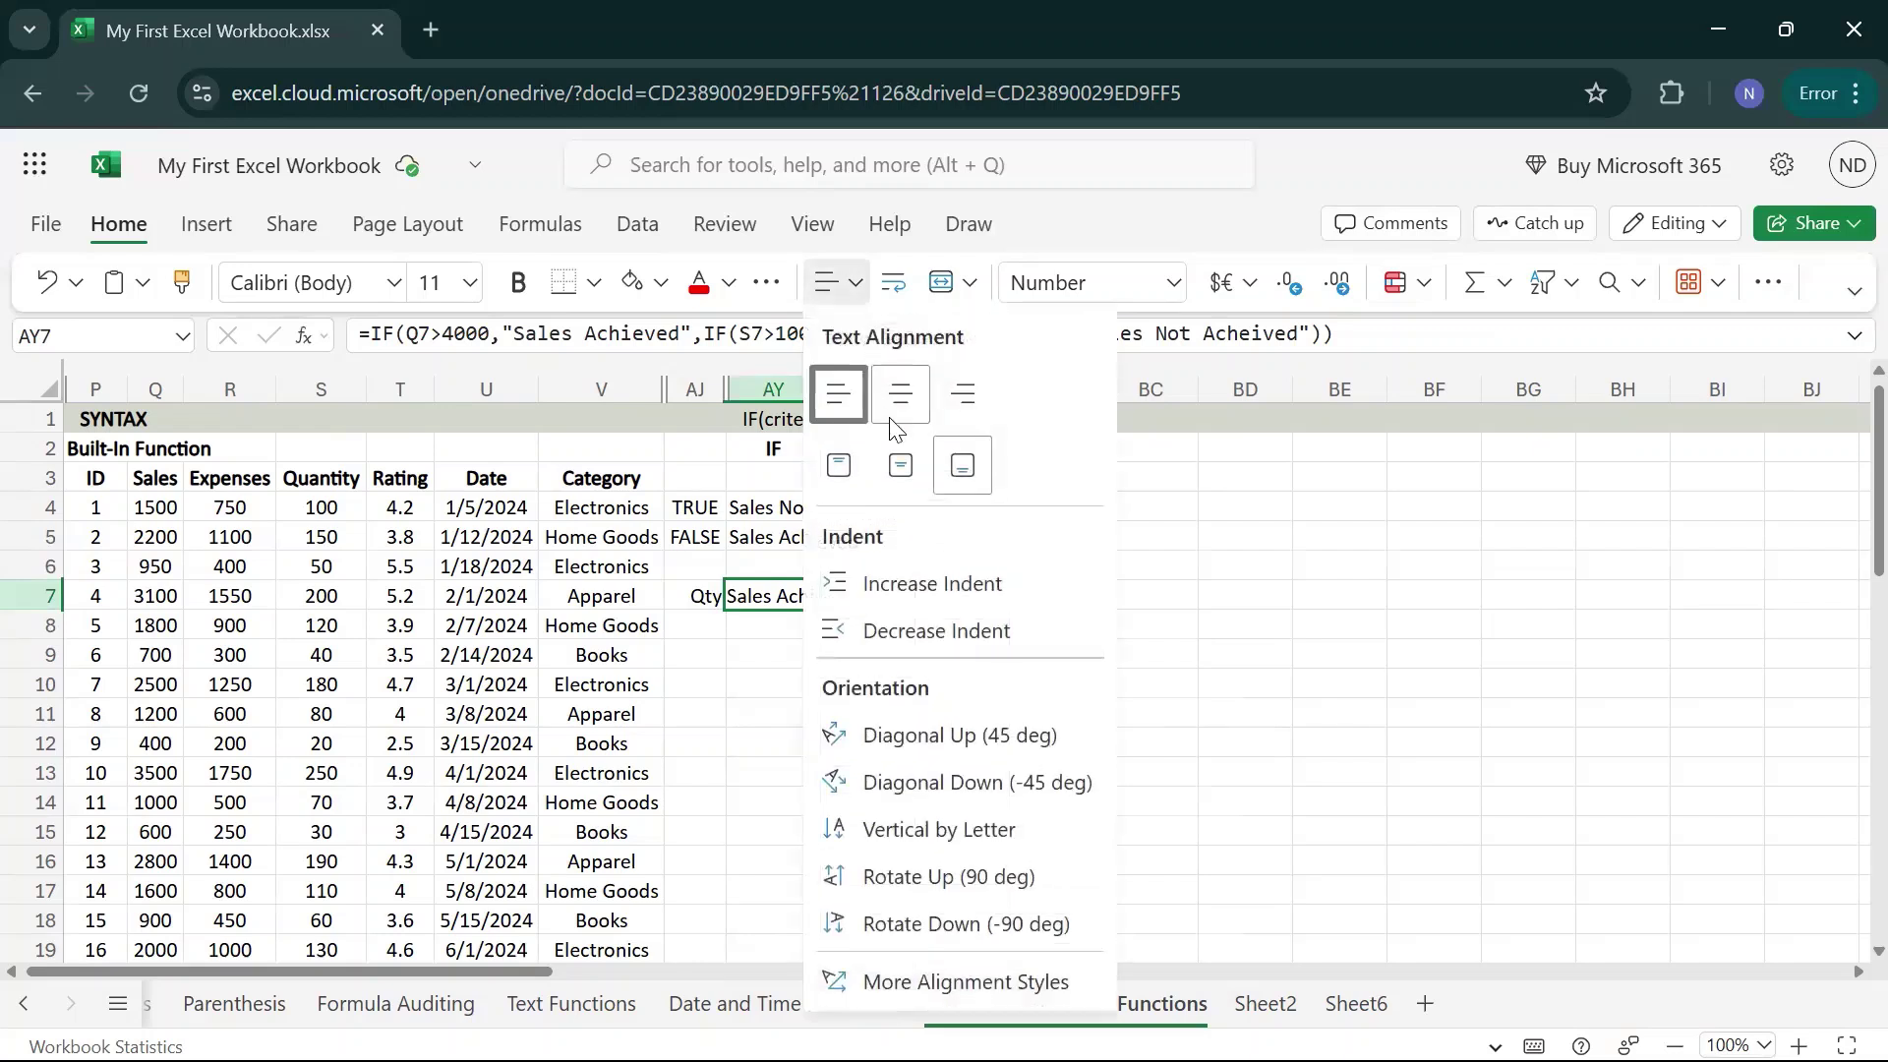
pyautogui.click(865, 397)
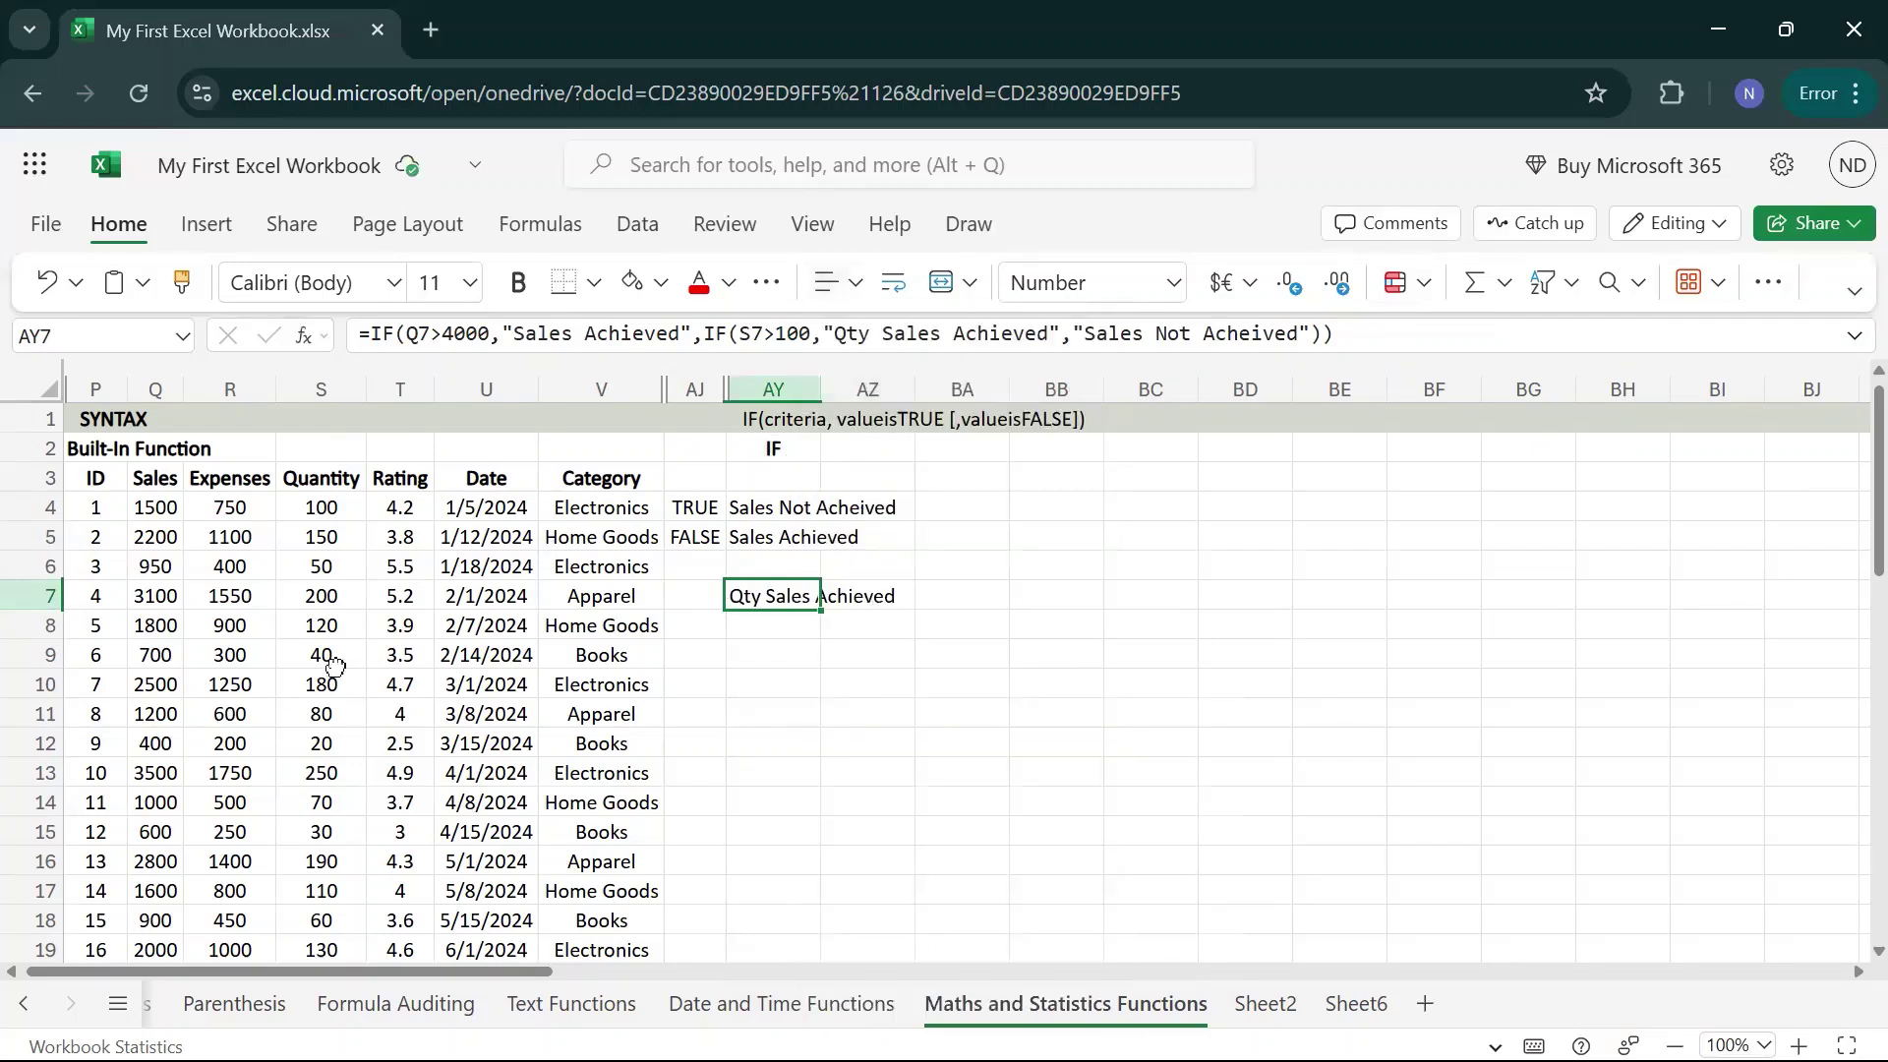
# - Set the Quantity in S7 to 50 and check the nested IF result in AY7
pyautogui.click(330, 596)
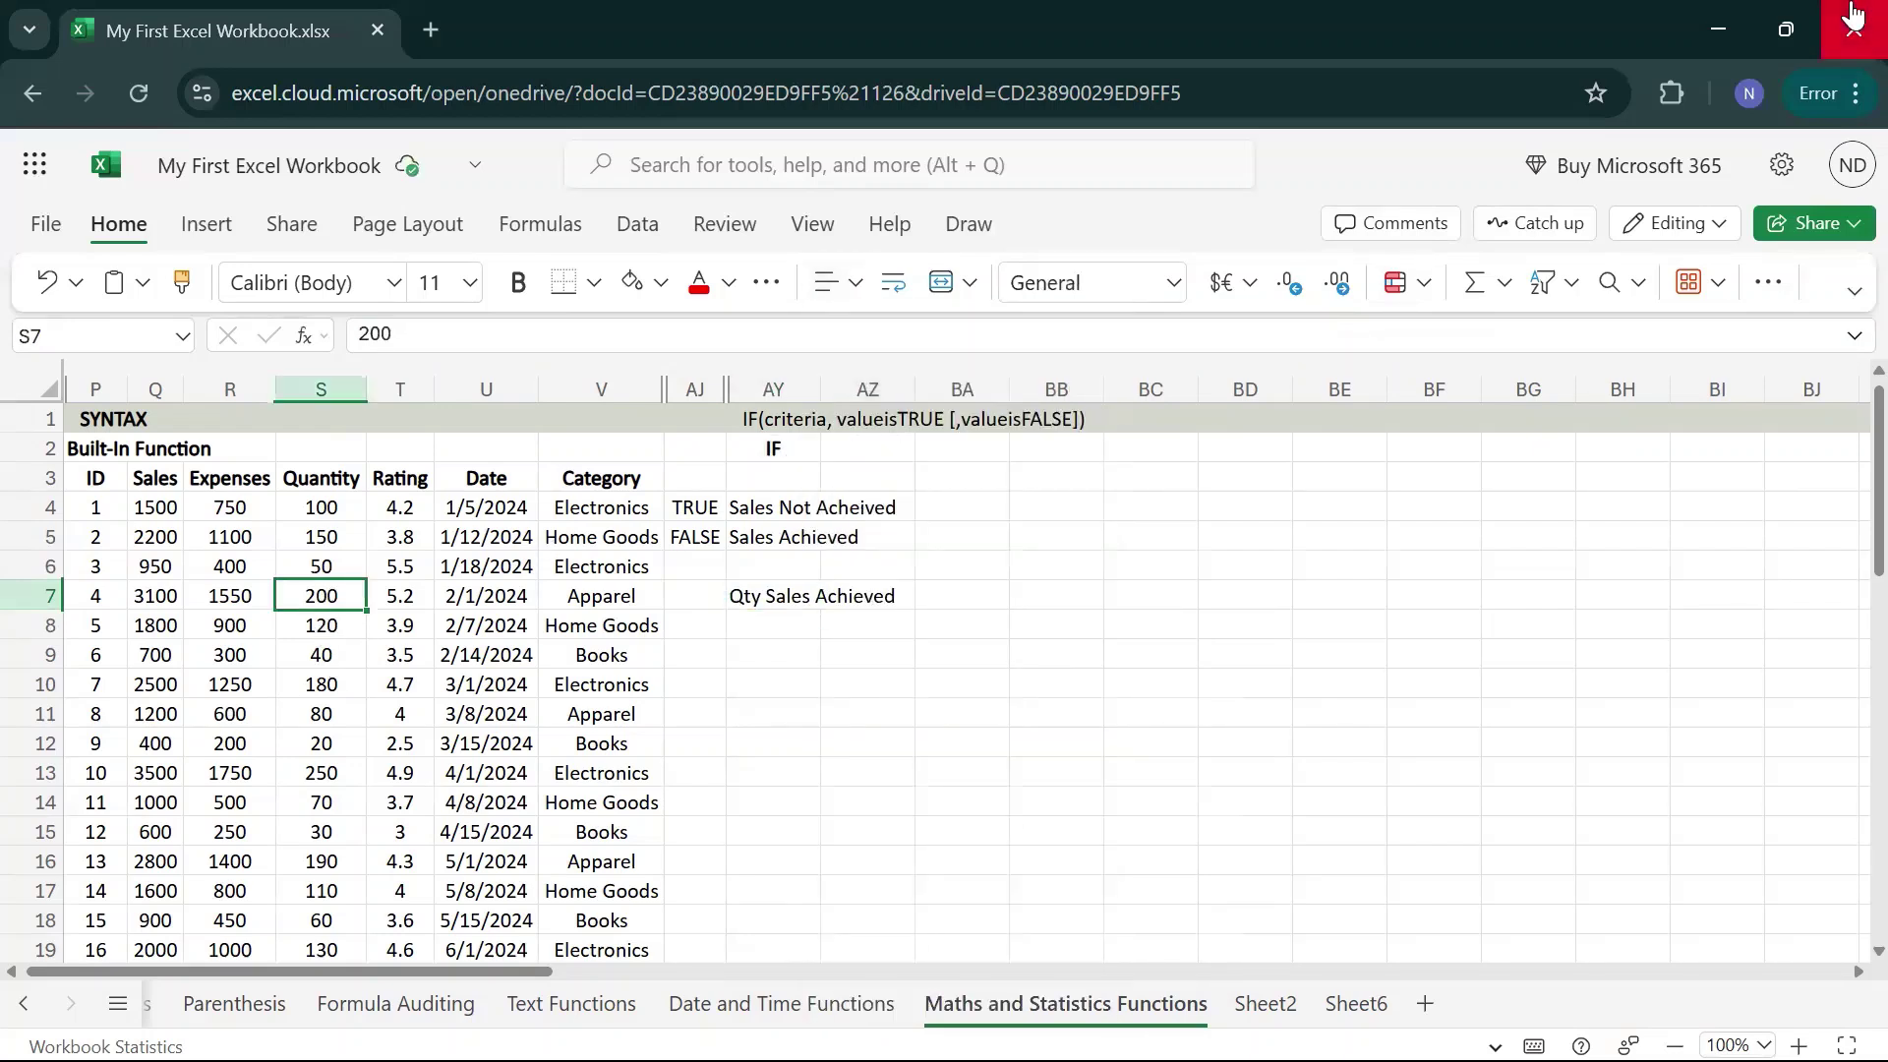
pyautogui.press('Down')
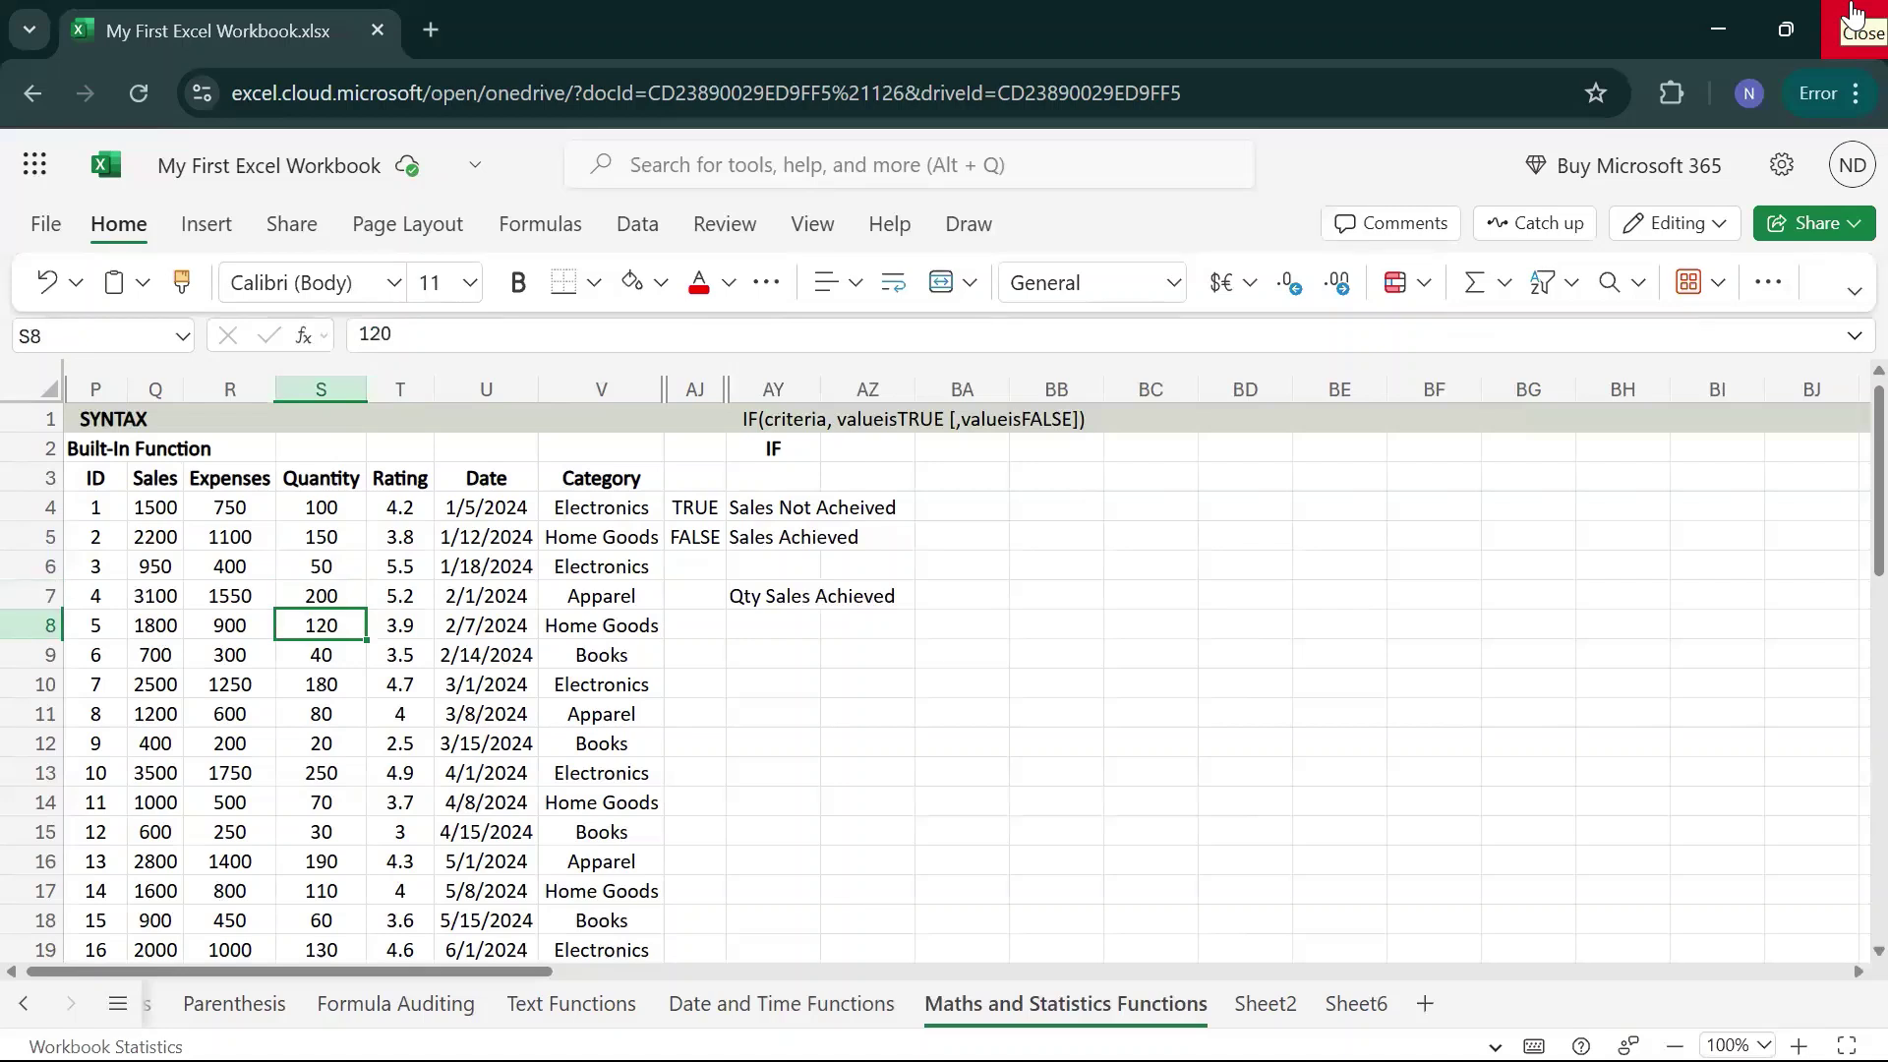
pyautogui.press('Right')
pyautogui.press('Left')
pyautogui.press('Up')
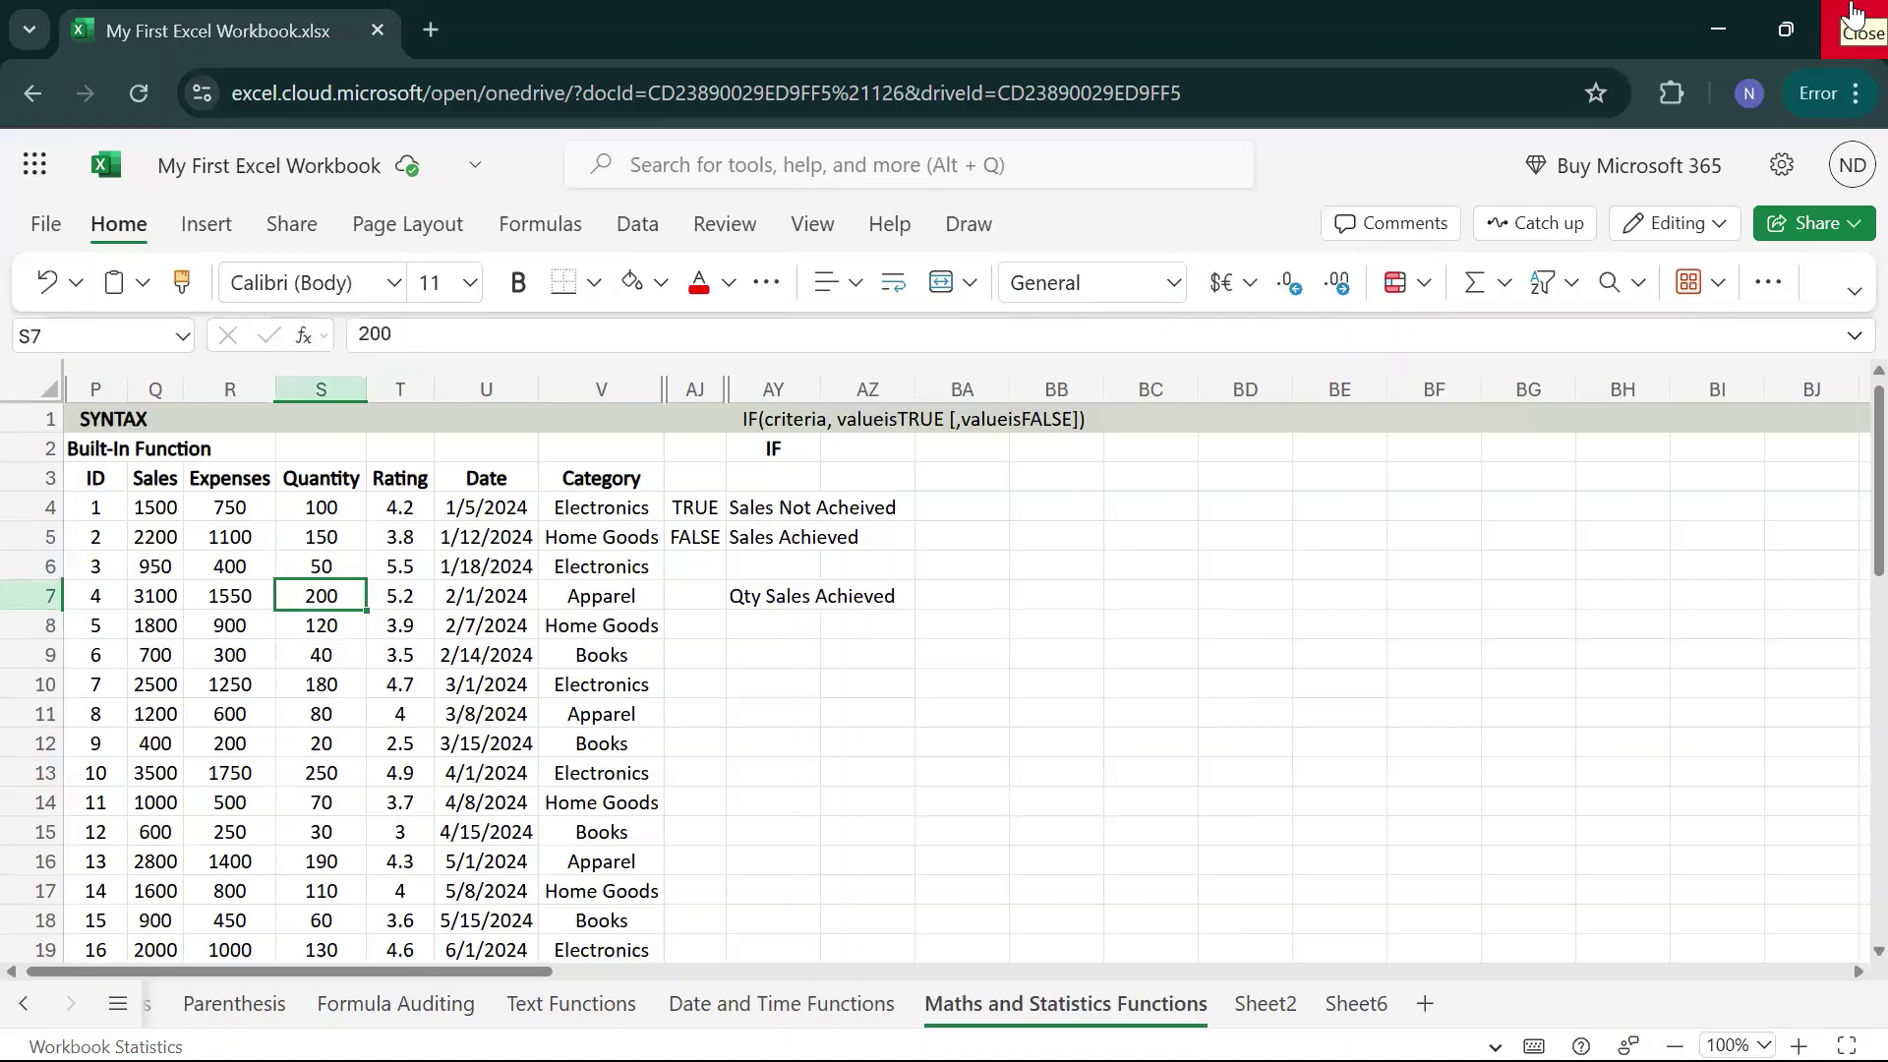
pyautogui.write('50')
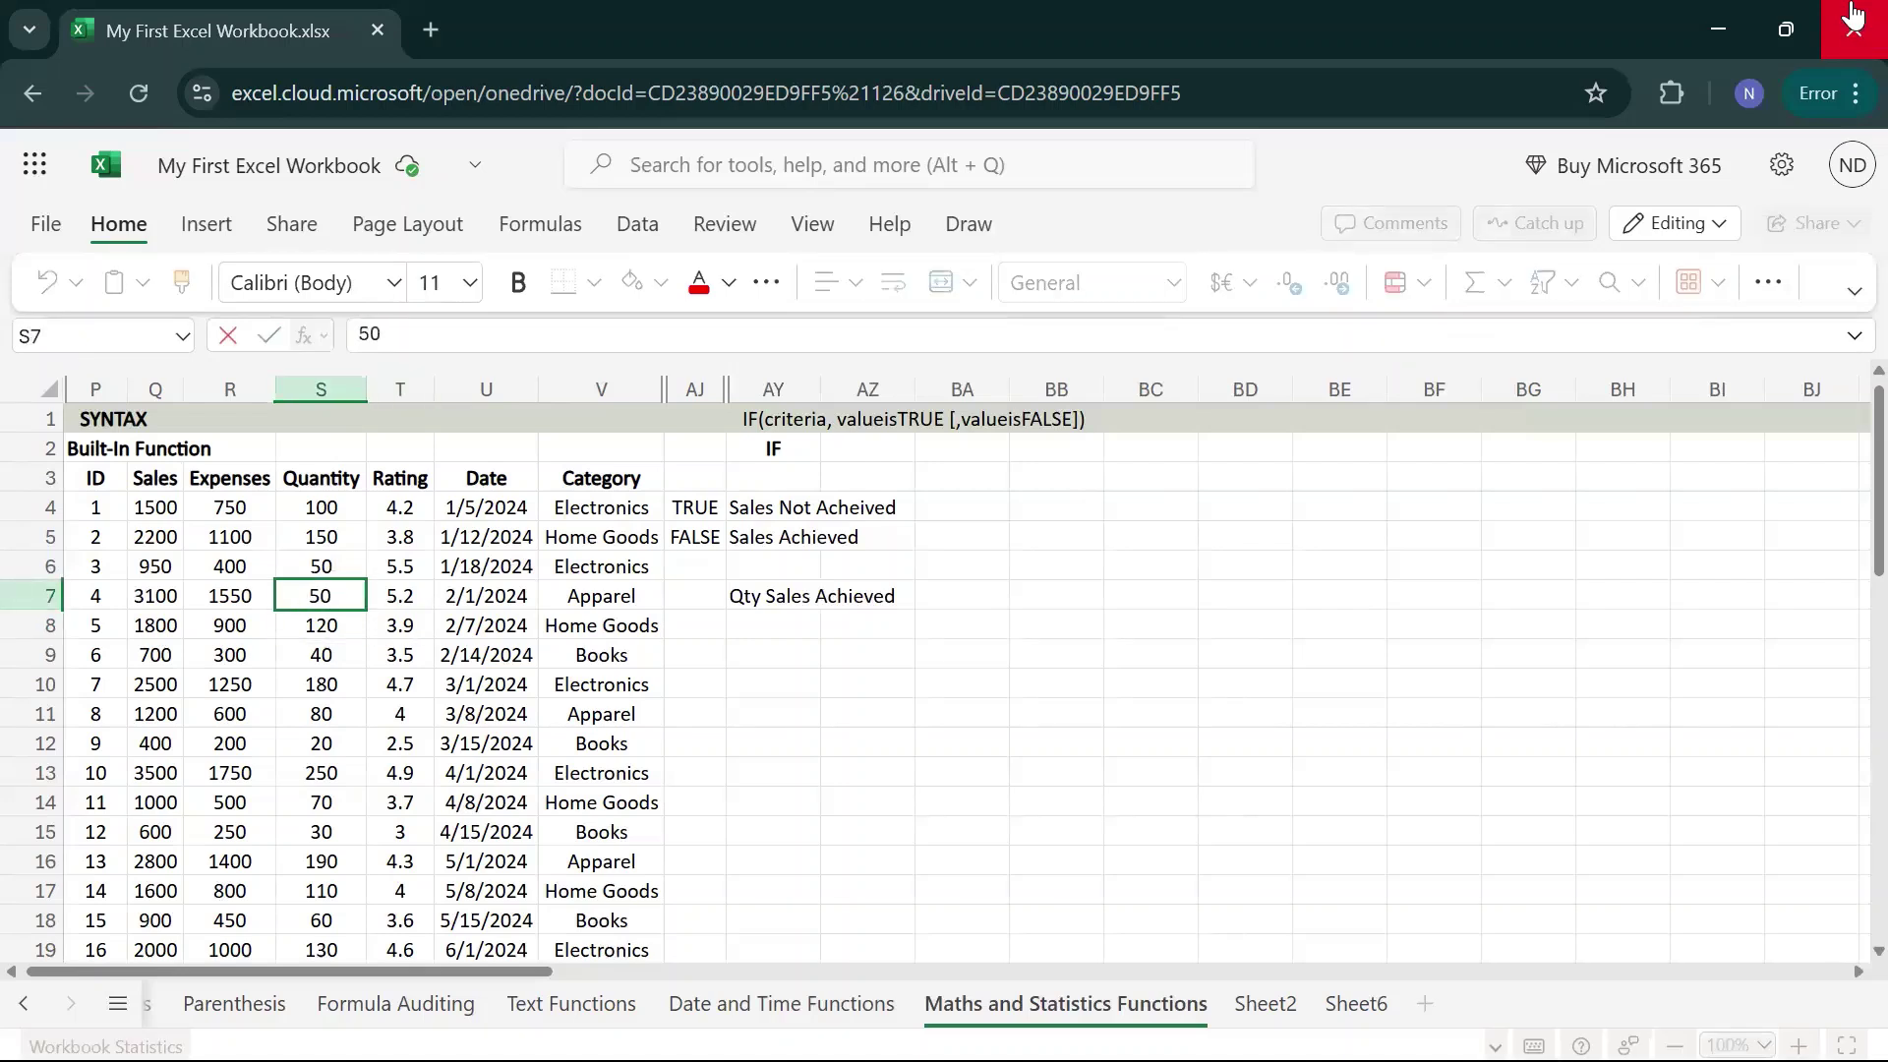
pyautogui.press('Return')
pyautogui.press('Up')
pyautogui.press('Right')
pyautogui.press('Right')
pyautogui.press('Right')
pyautogui.press('Right')
pyautogui.press('Right')
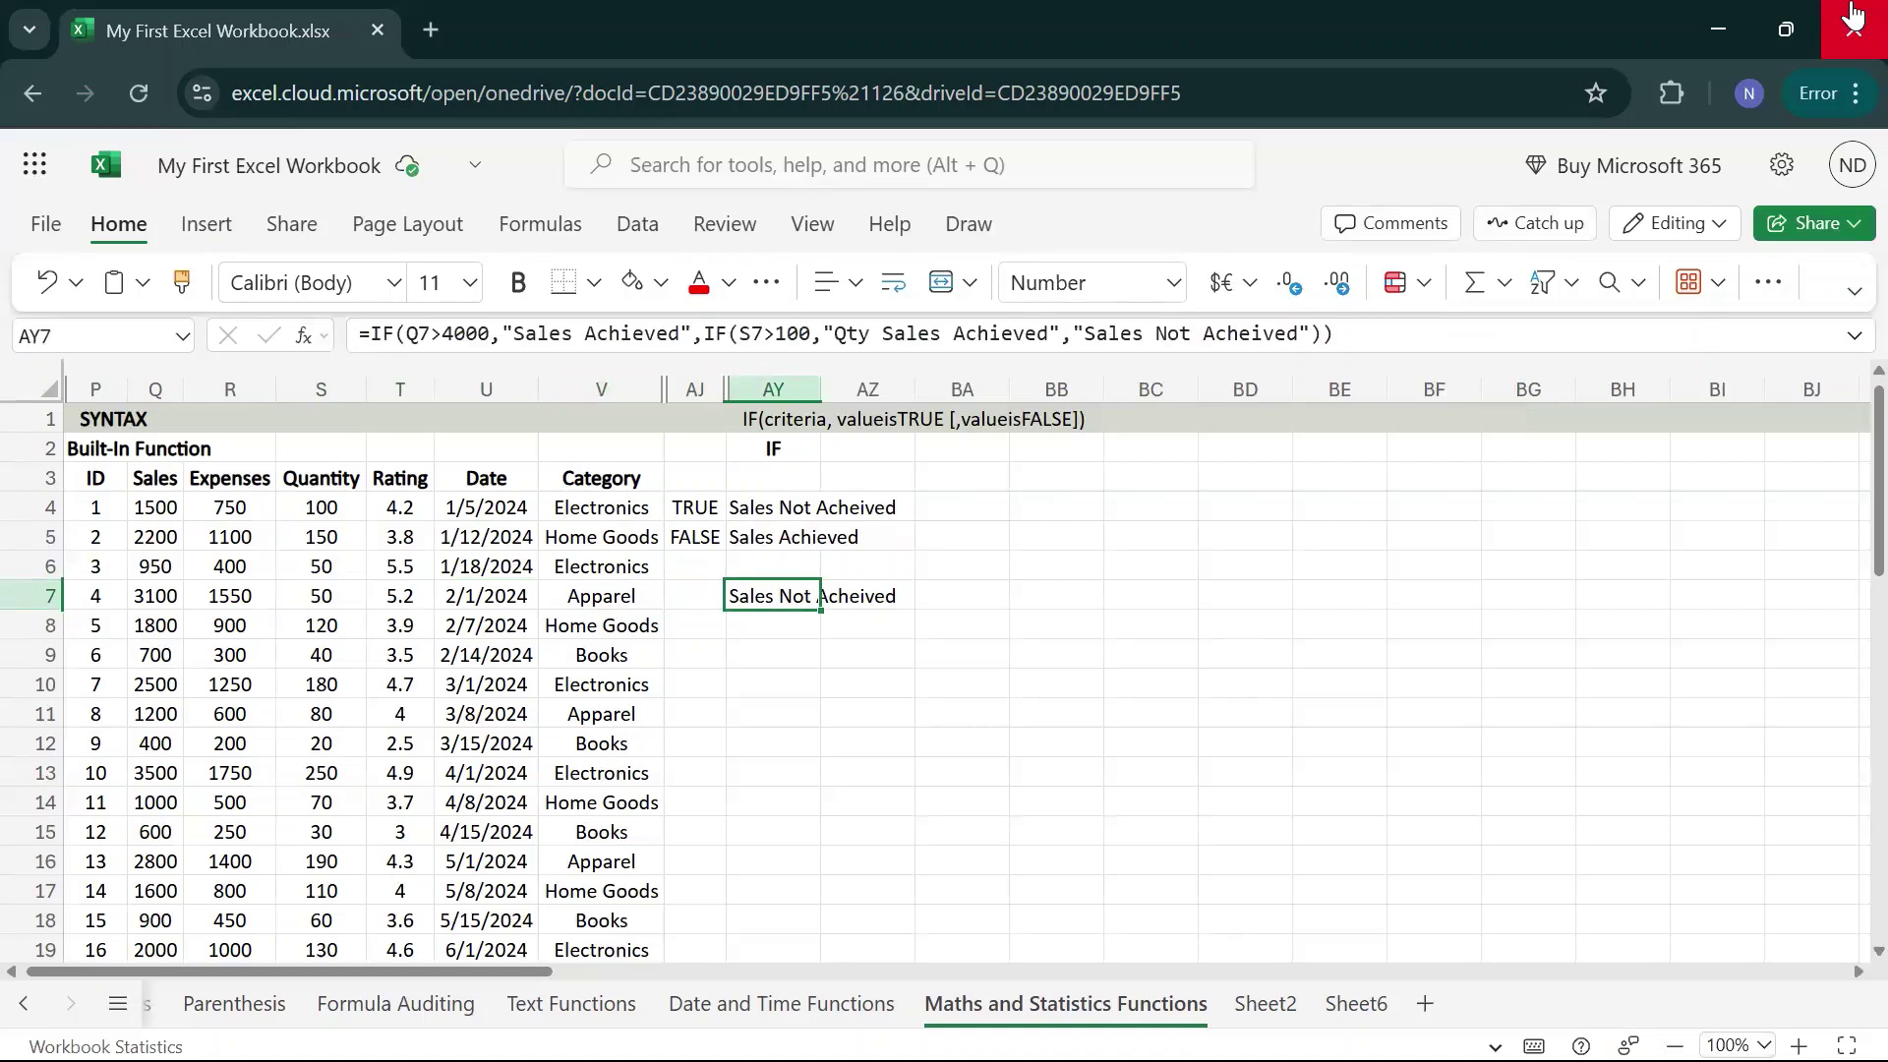
# - Undo the Quantity change in S7 and select the Sales value in Q7
pyautogui.press('Left')
pyautogui.press('Left')
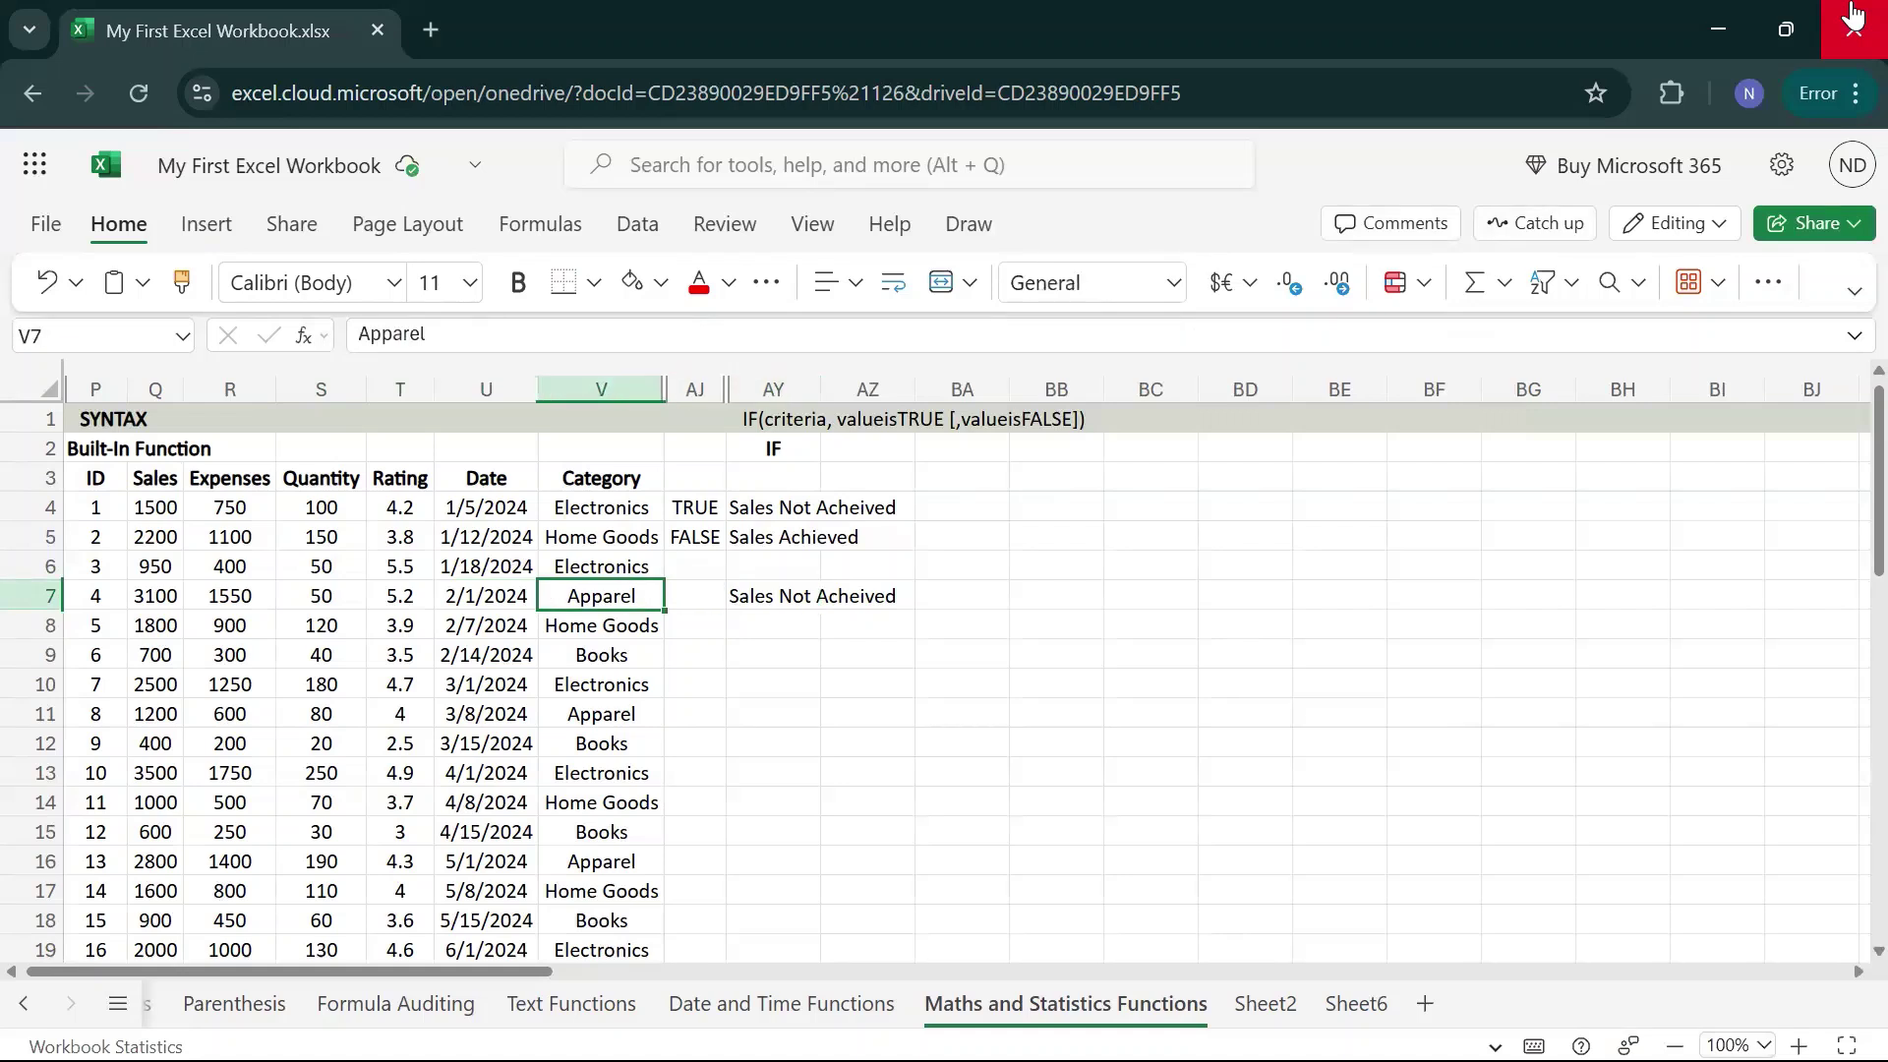
pyautogui.press('Left')
pyautogui.hotkey('ctrl', 'z')
pyautogui.press('Left')
pyautogui.press('Left')
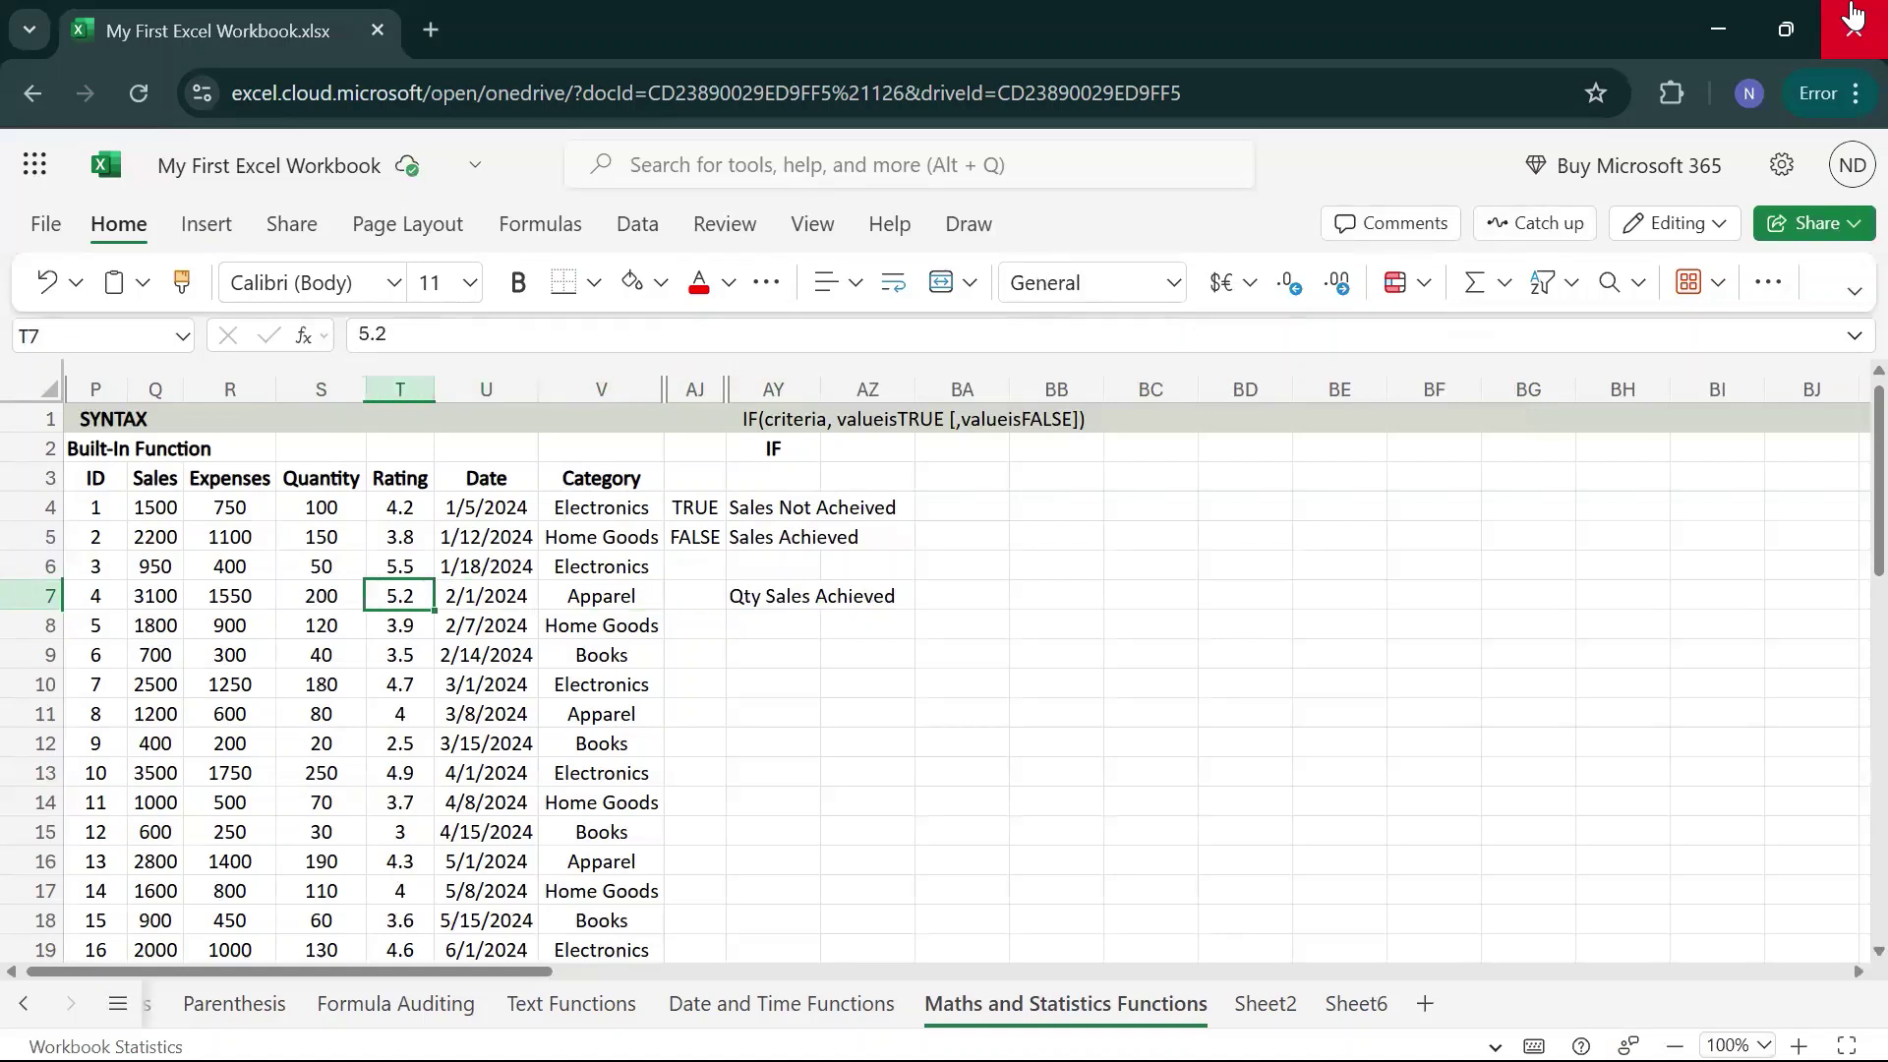
pyautogui.press('Left')
pyautogui.press('Left')
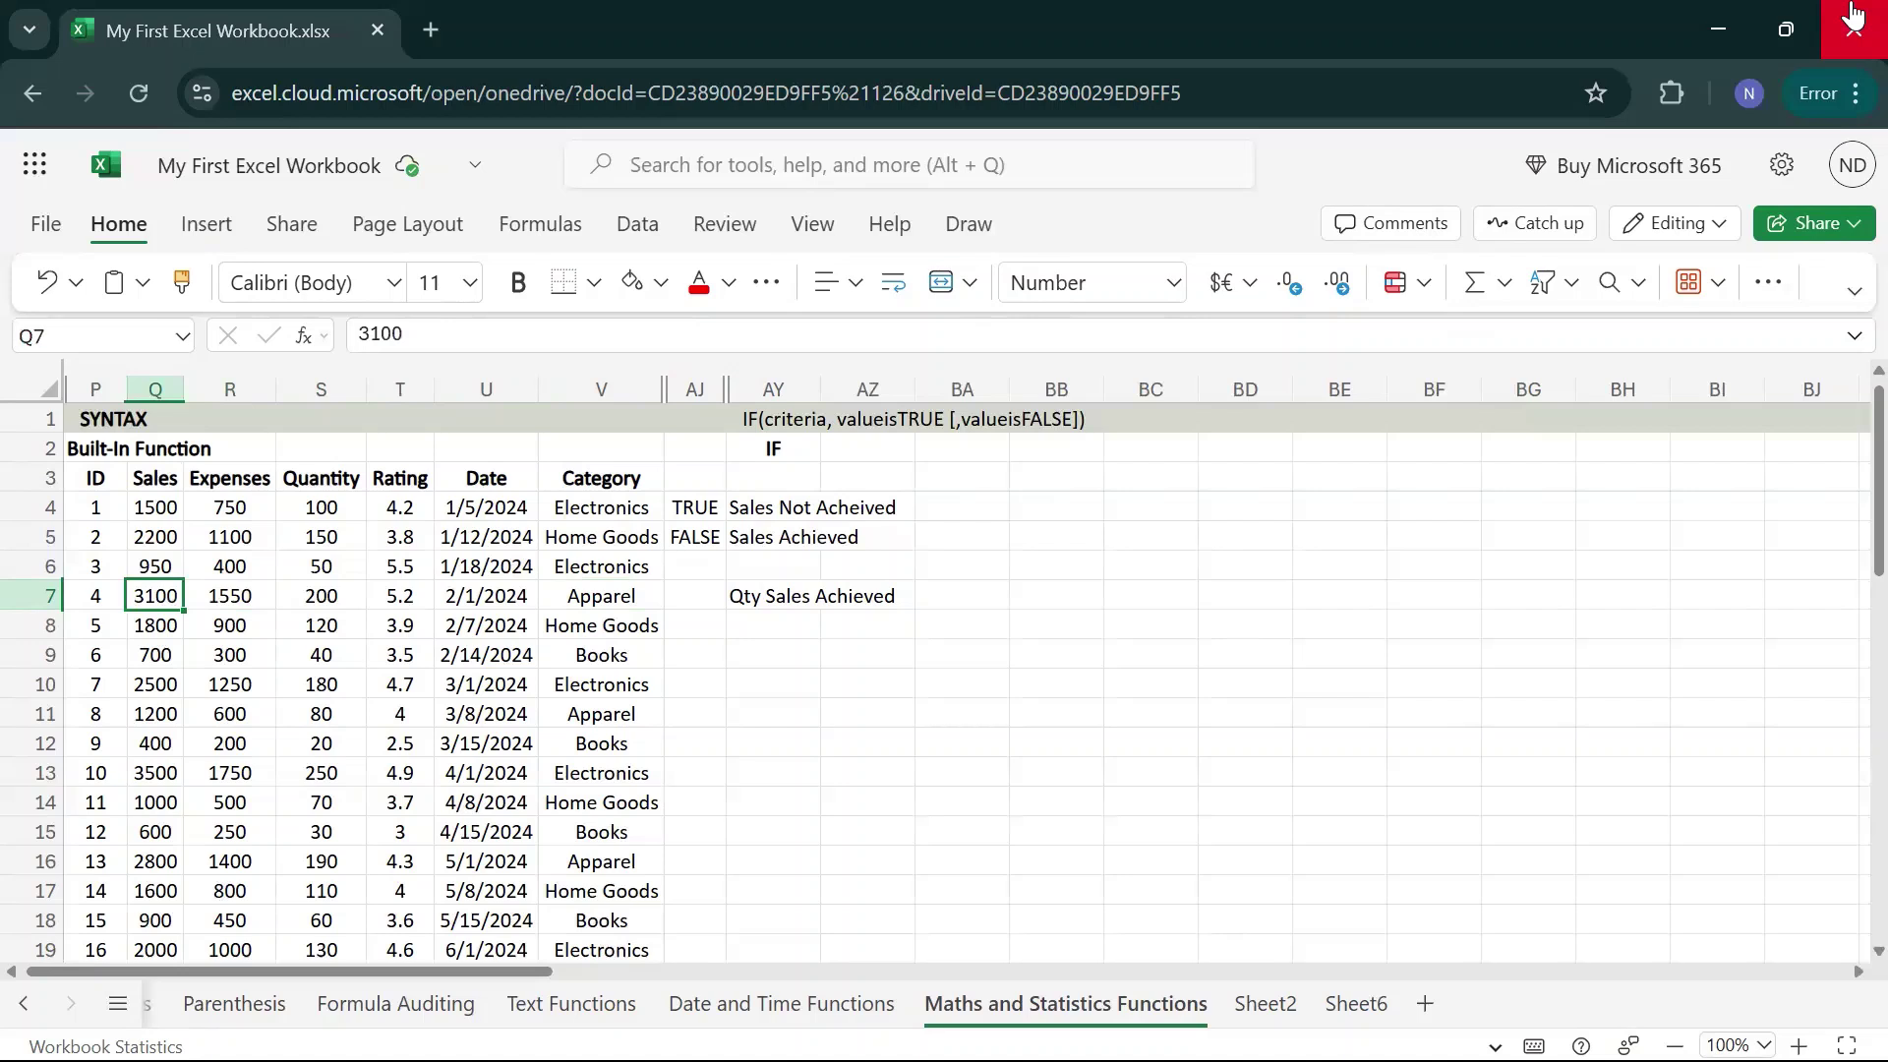
# - Set the Sales value in Q7 to 4500 and check the nested IF result in AY7
pyautogui.write('4500')
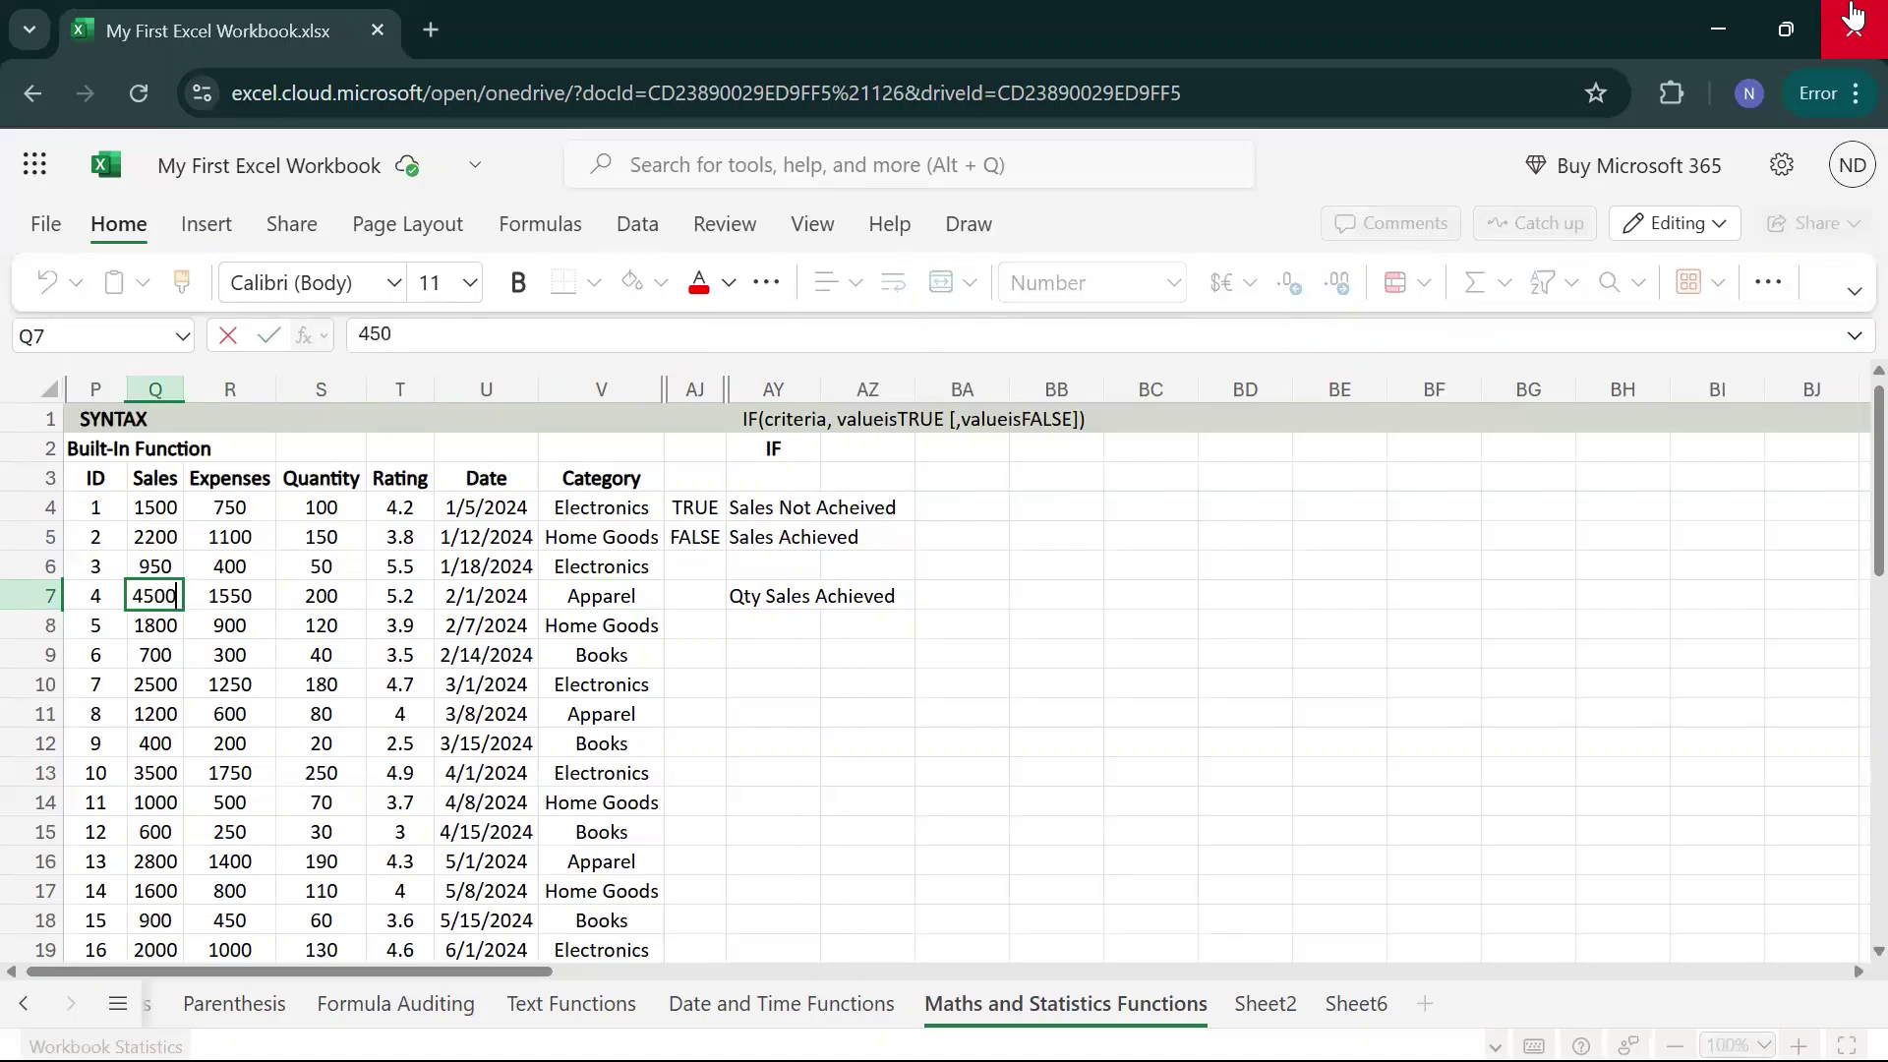
pyautogui.press('Return')
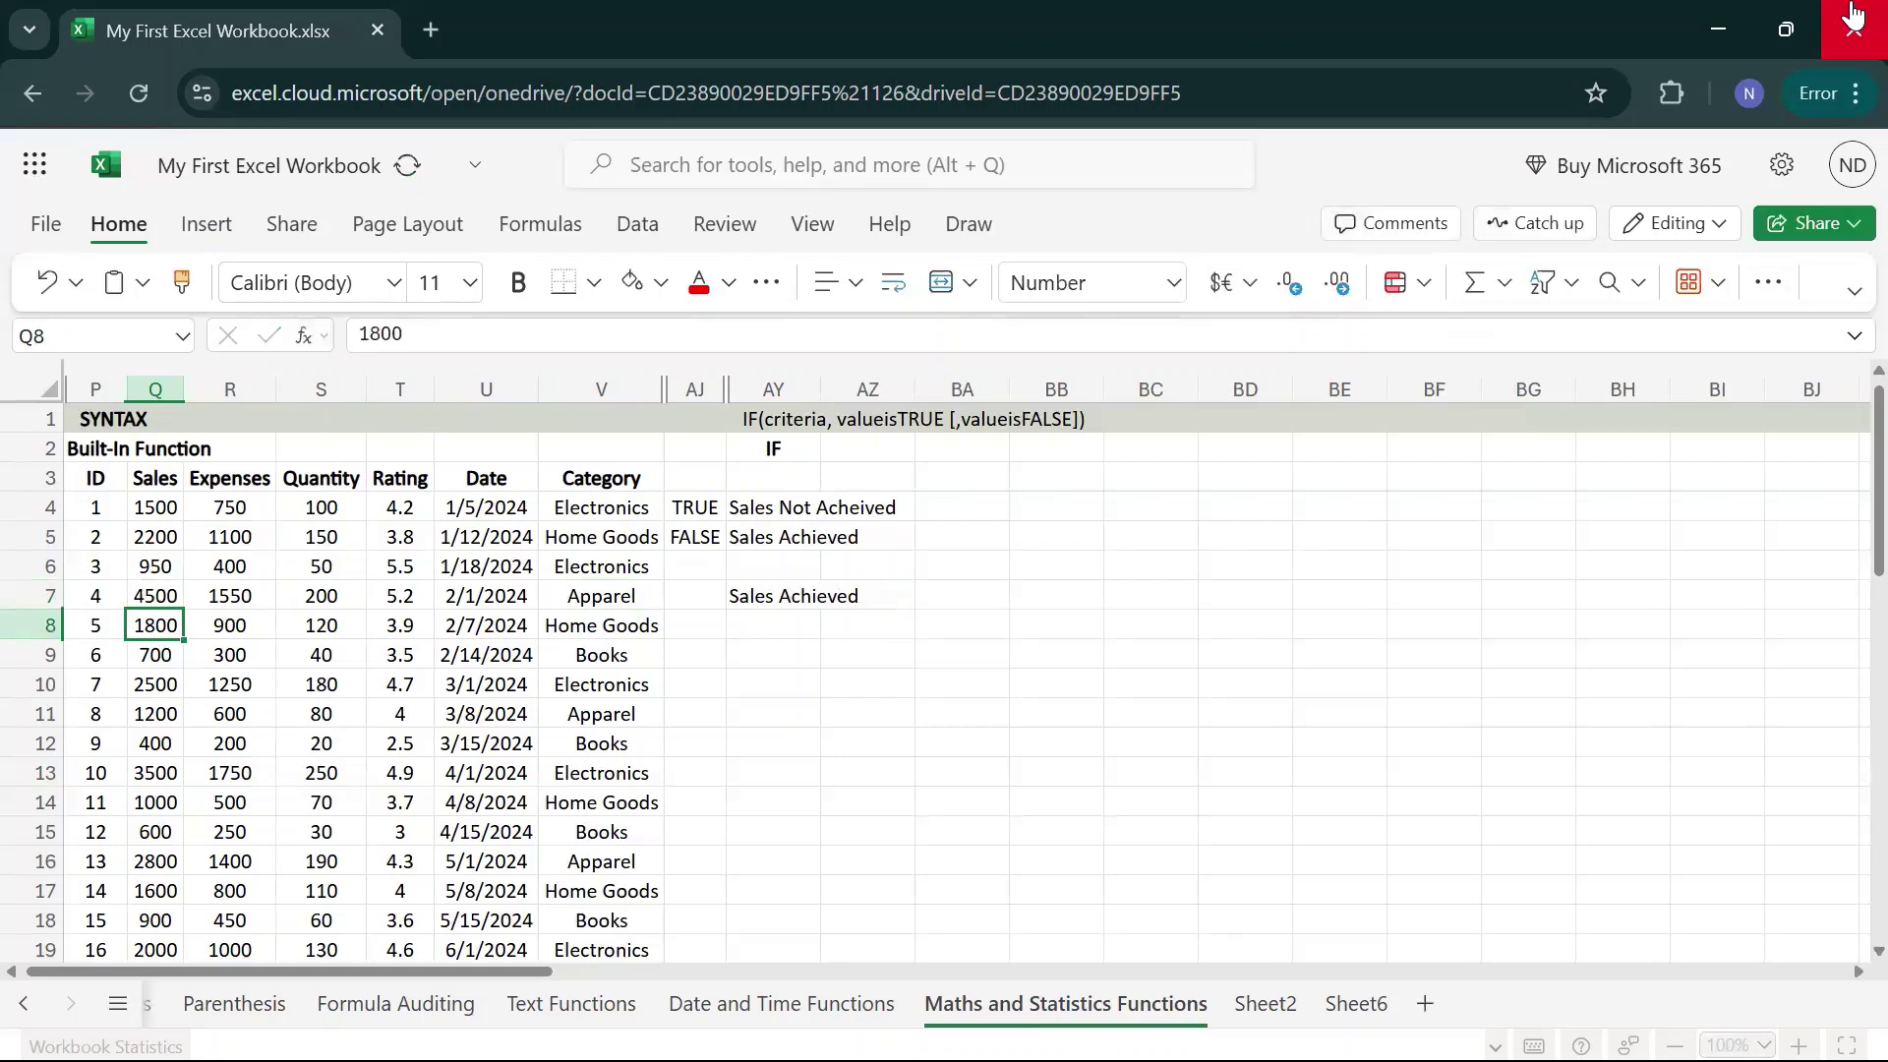
pyautogui.press('Up')
pyautogui.press('Right')
pyautogui.press('Right')
pyautogui.press('Right')
pyautogui.press('Right')
pyautogui.press('Right')
pyautogui.press('Right')
pyautogui.press('Right')
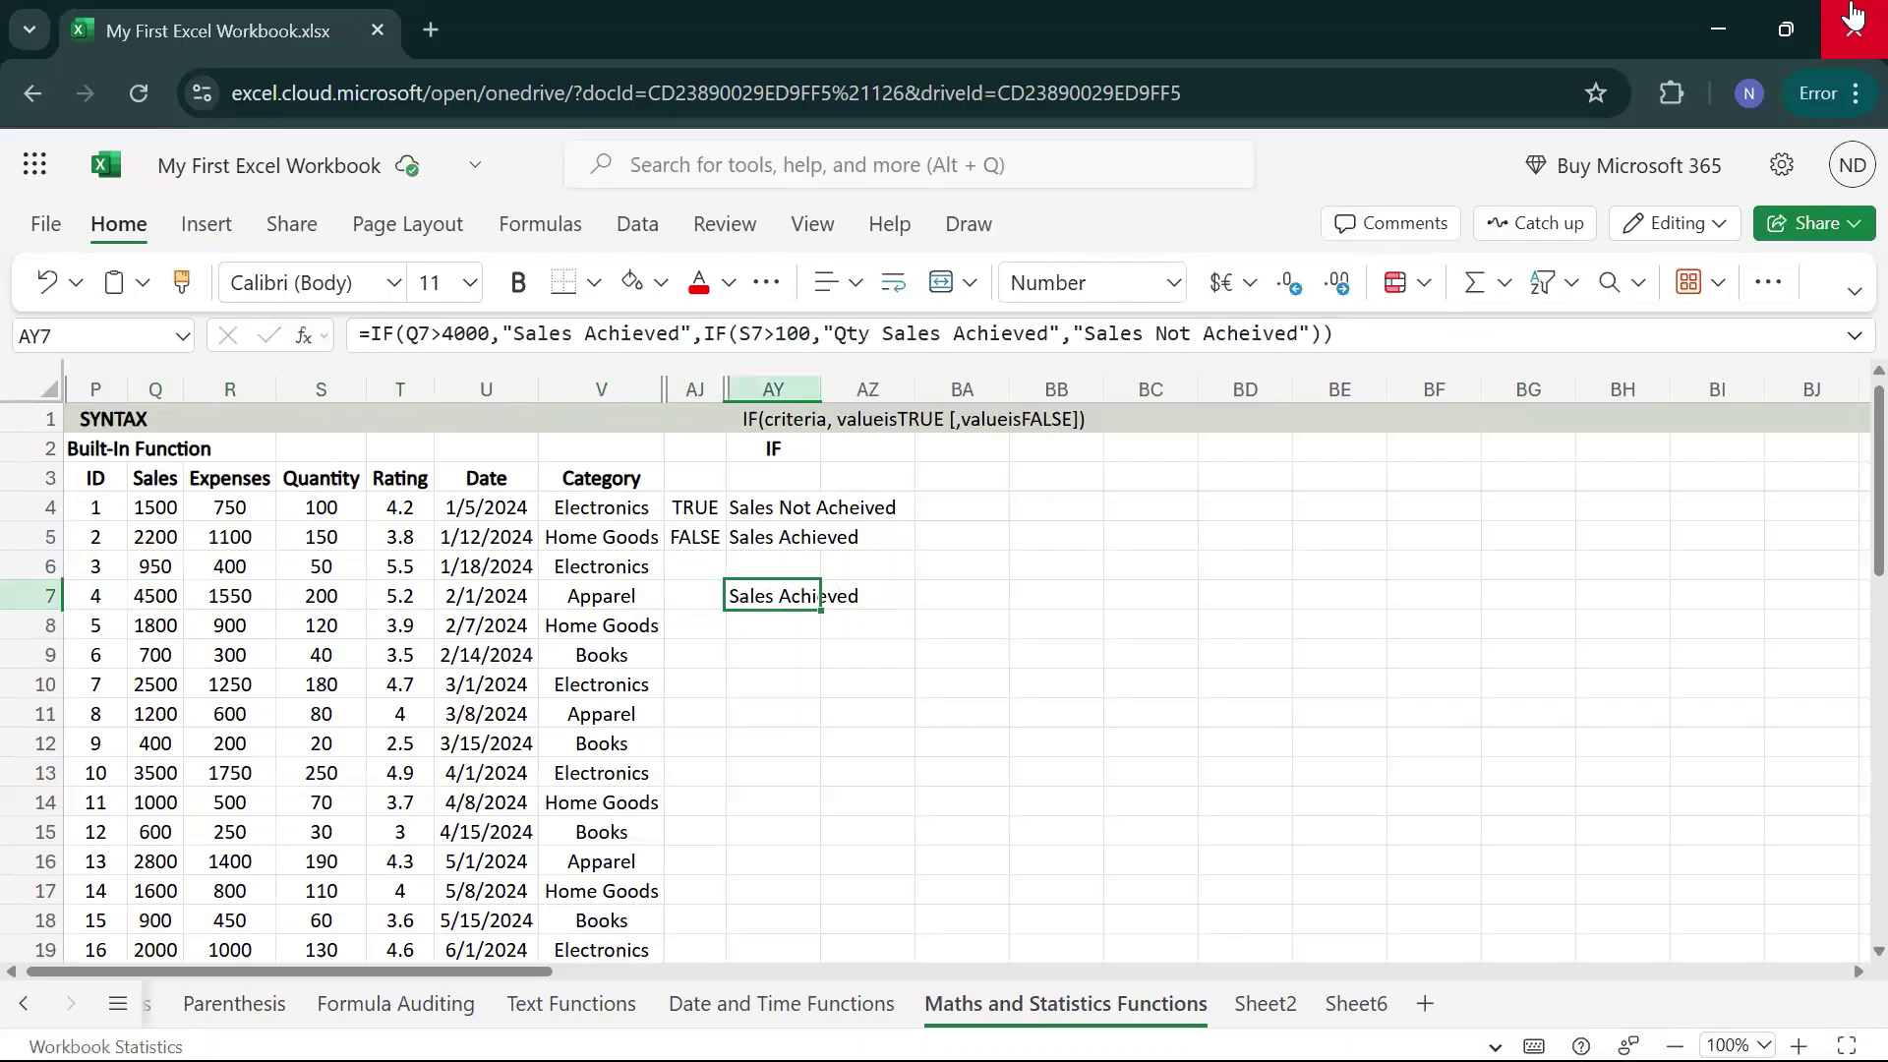
# - Check the Quantity in S7 and examine the outer and nested IF arguments of the formula in AY7
pyautogui.press('Left')
pyautogui.press('Left')
pyautogui.press('Left')
pyautogui.press('Left')
pyautogui.press('Left')
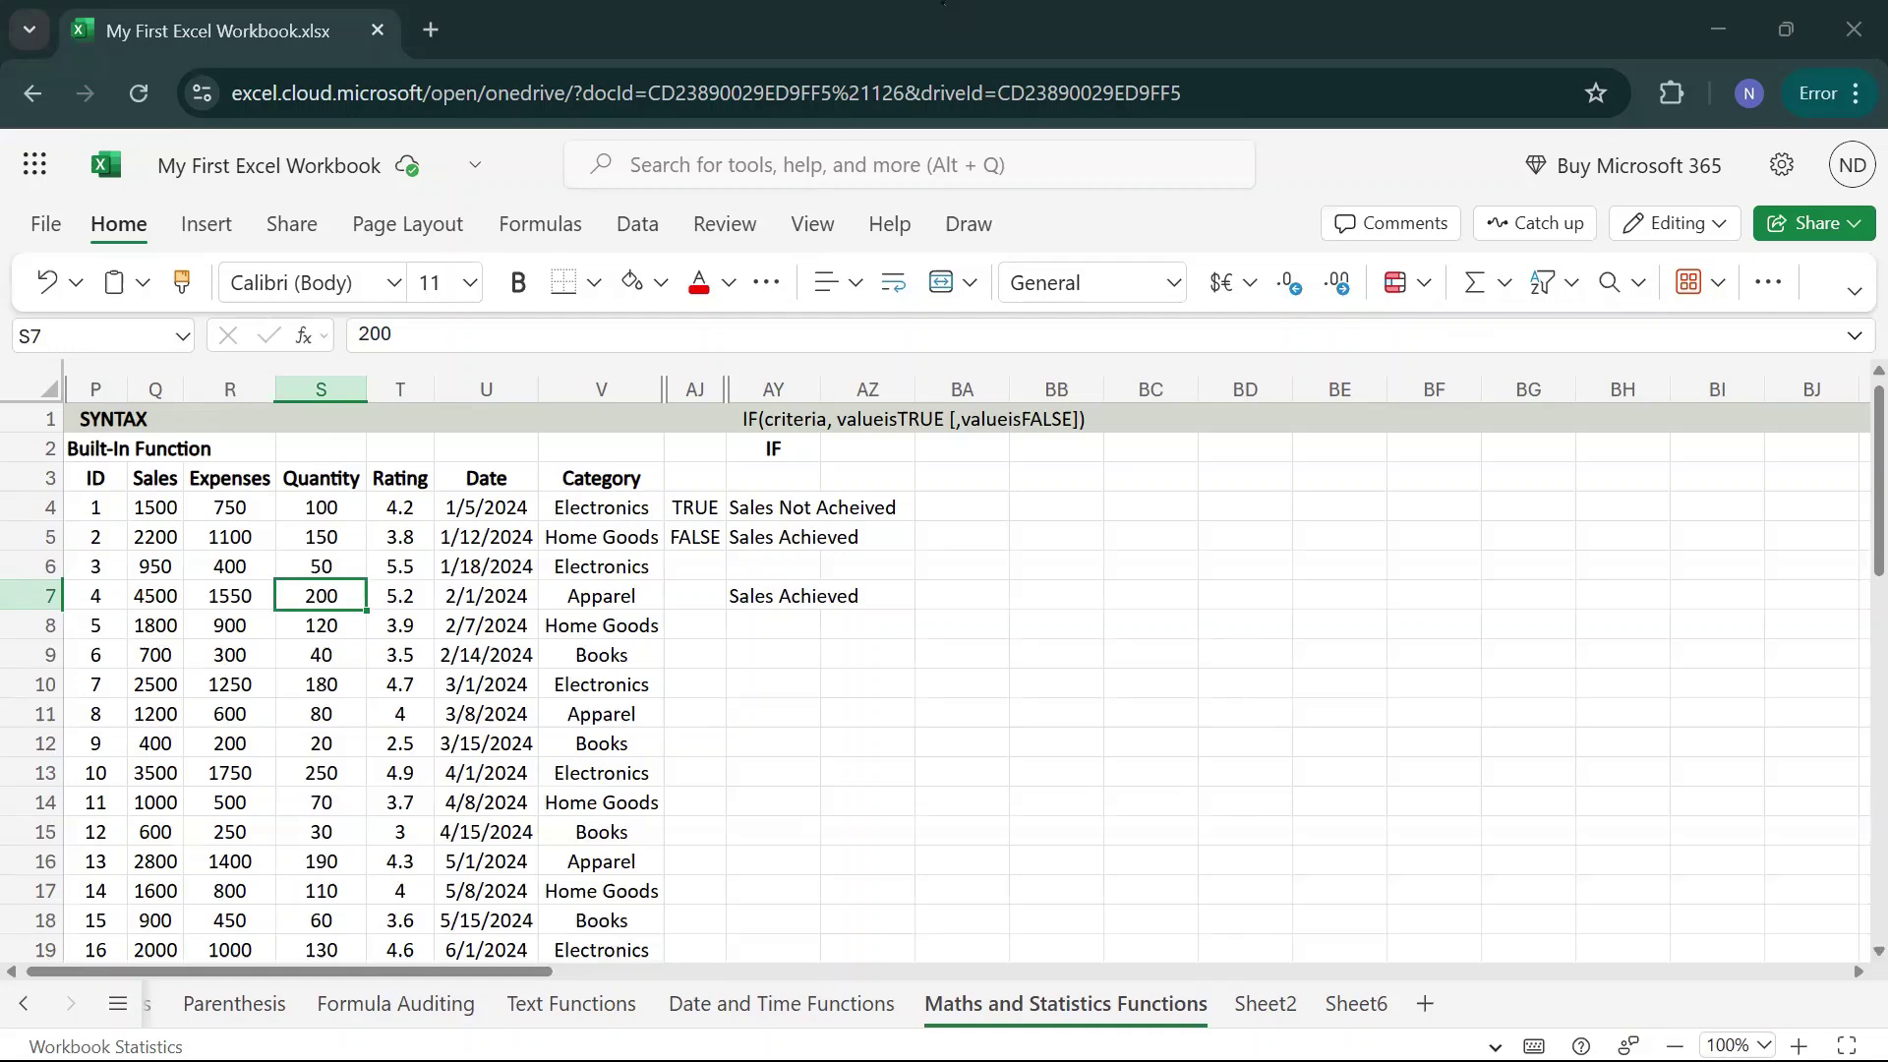
pyautogui.doubleClick(796, 602)
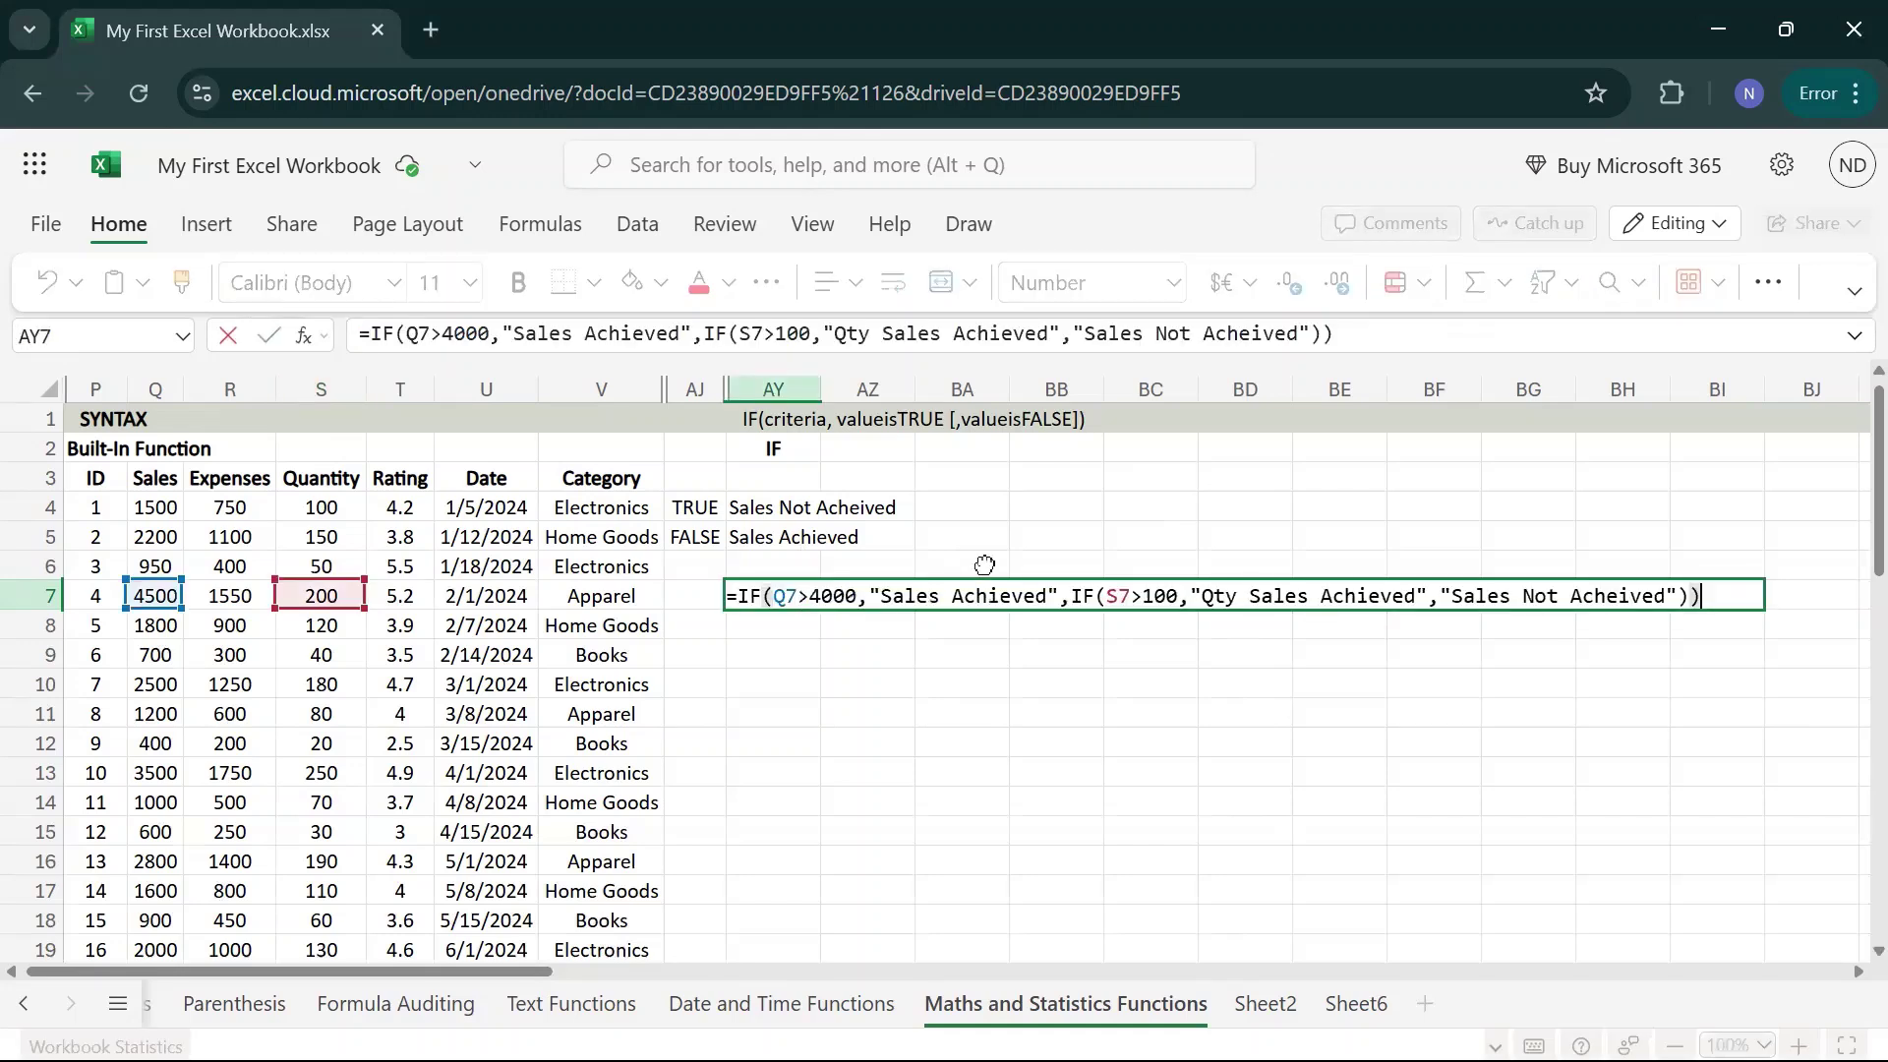
pyautogui.moveTo(1298, 602)
pyautogui.moveTo(1195, 605)
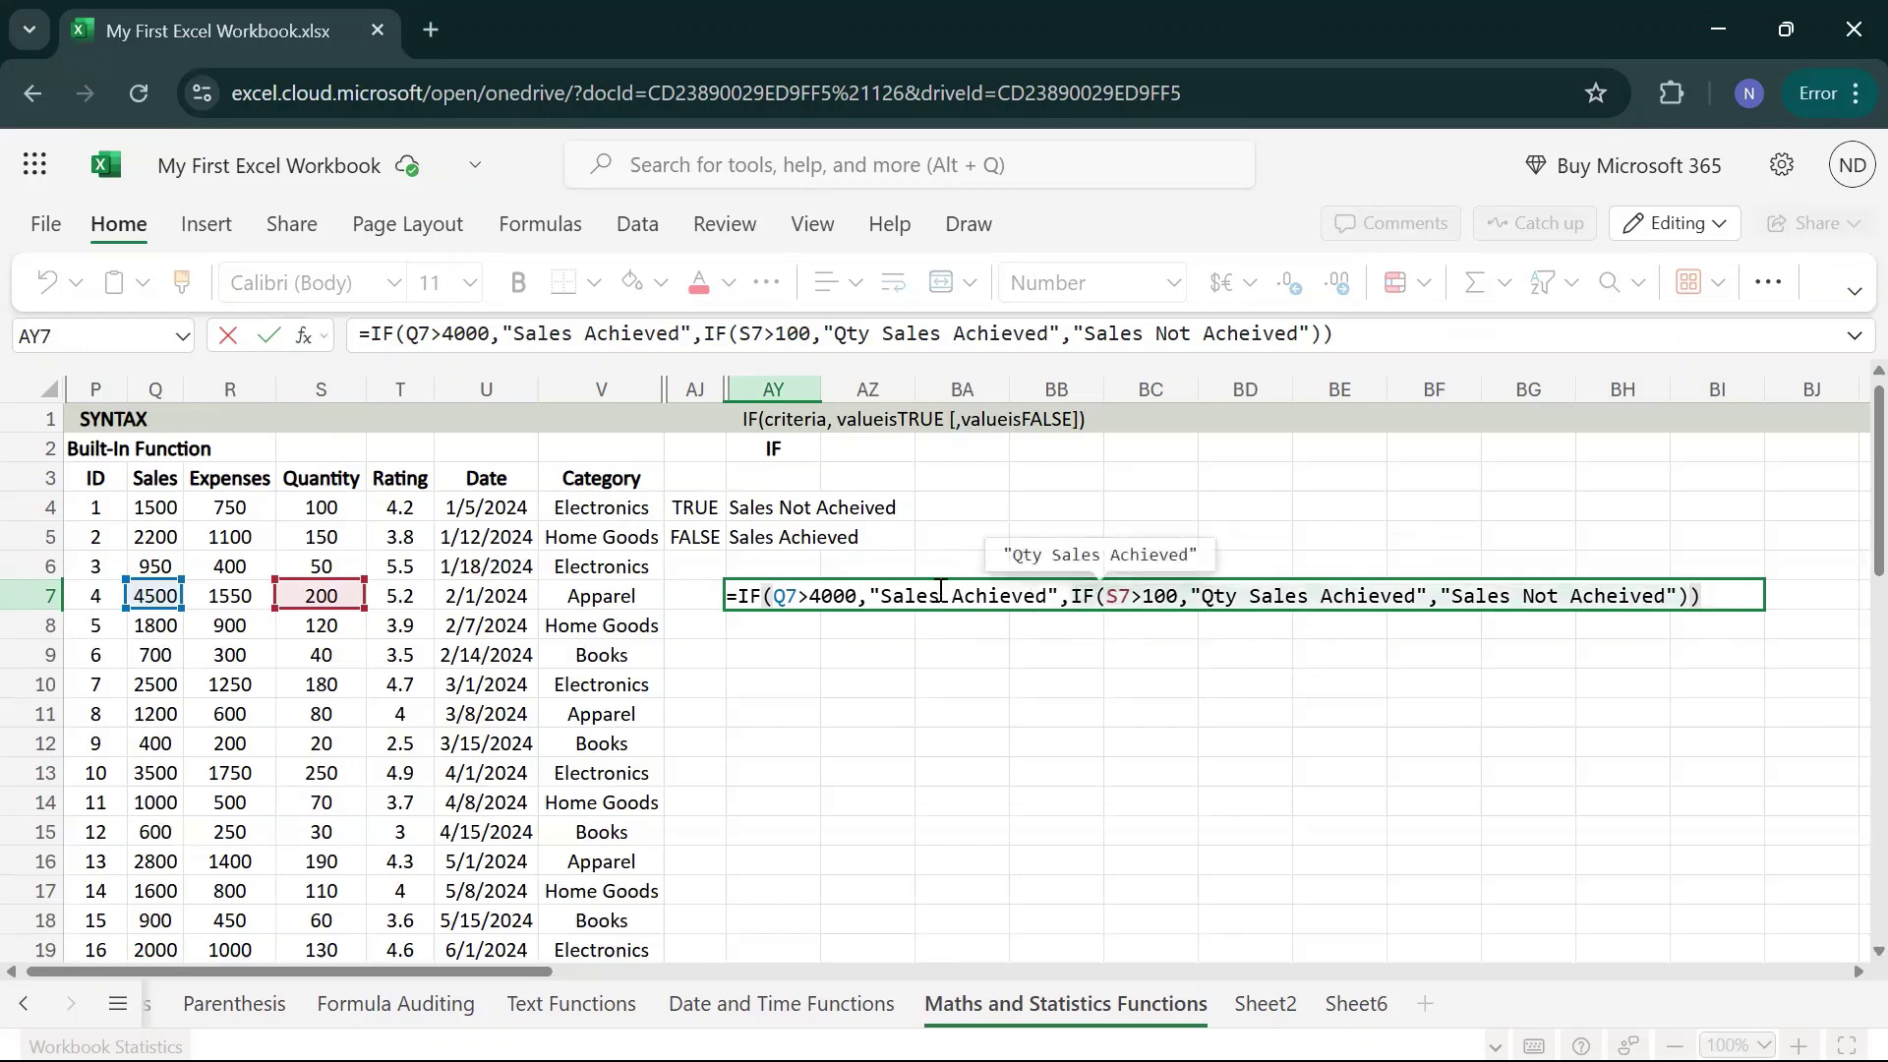
pyautogui.moveTo(928, 594)
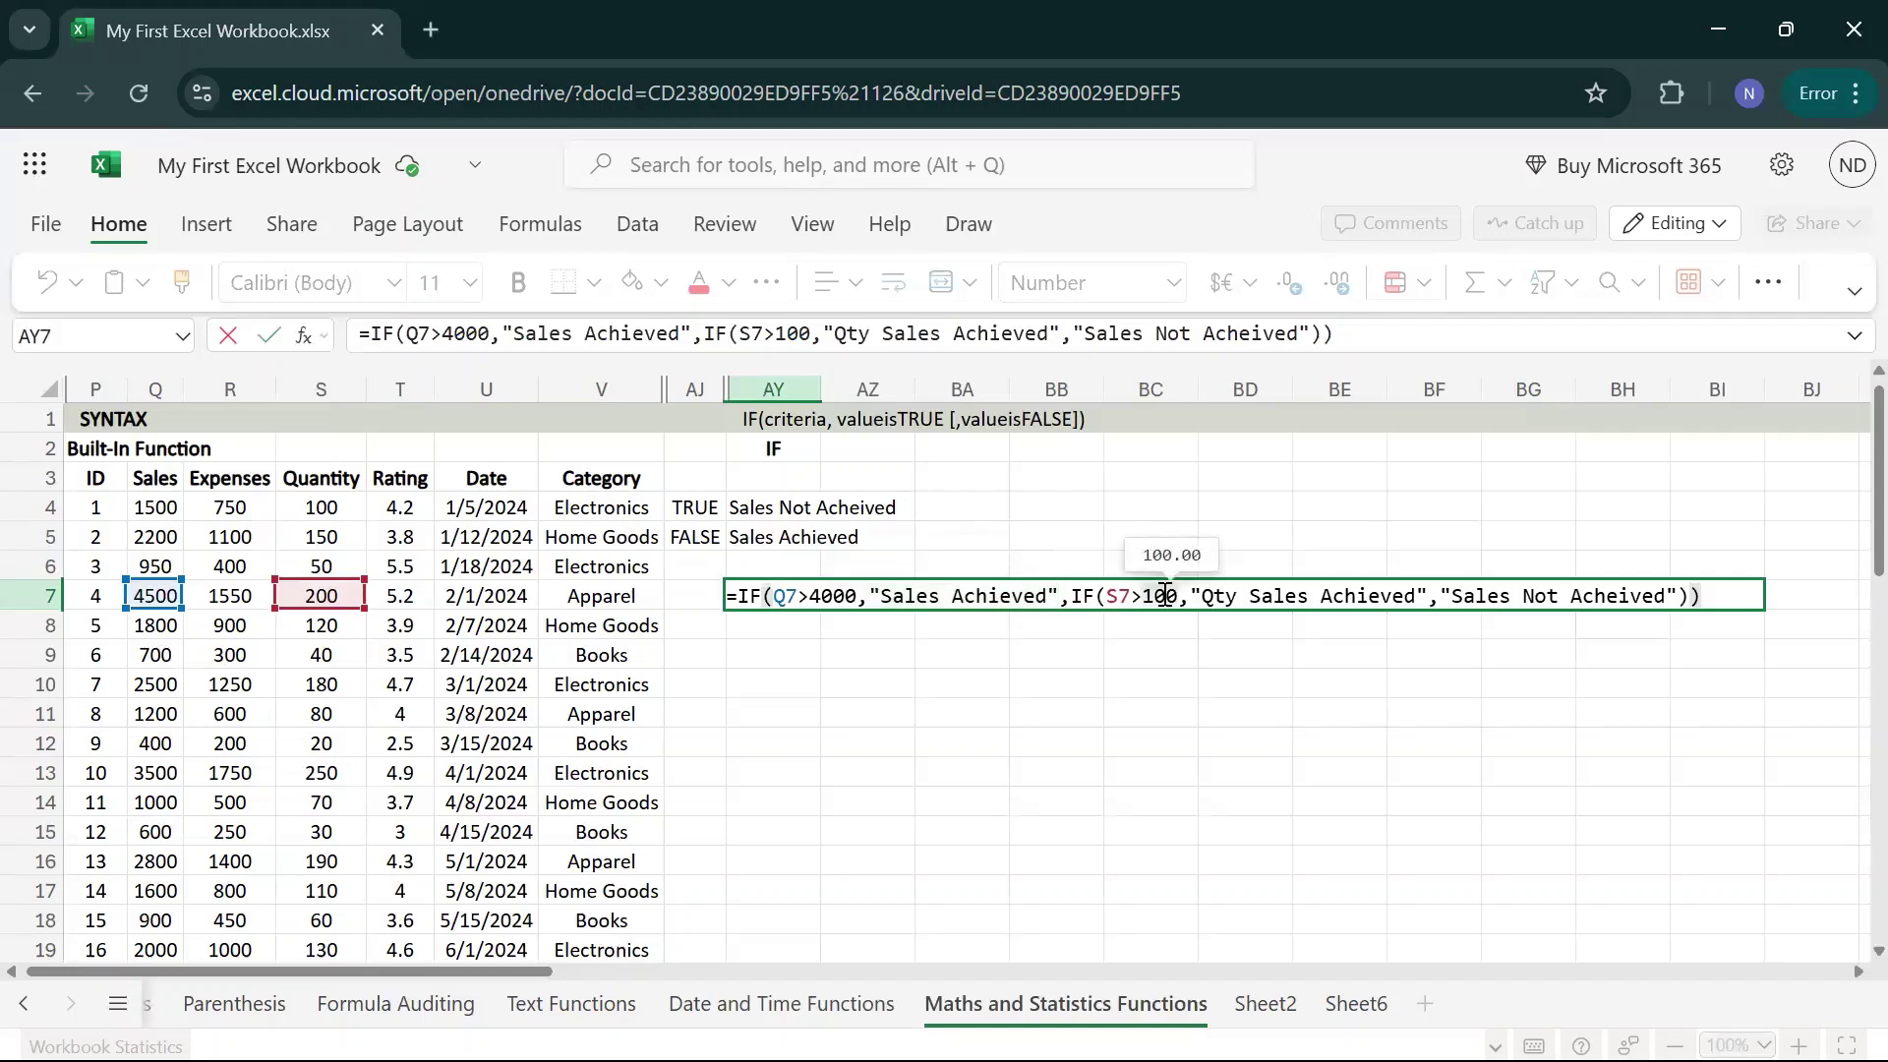
pyautogui.click(797, 656)
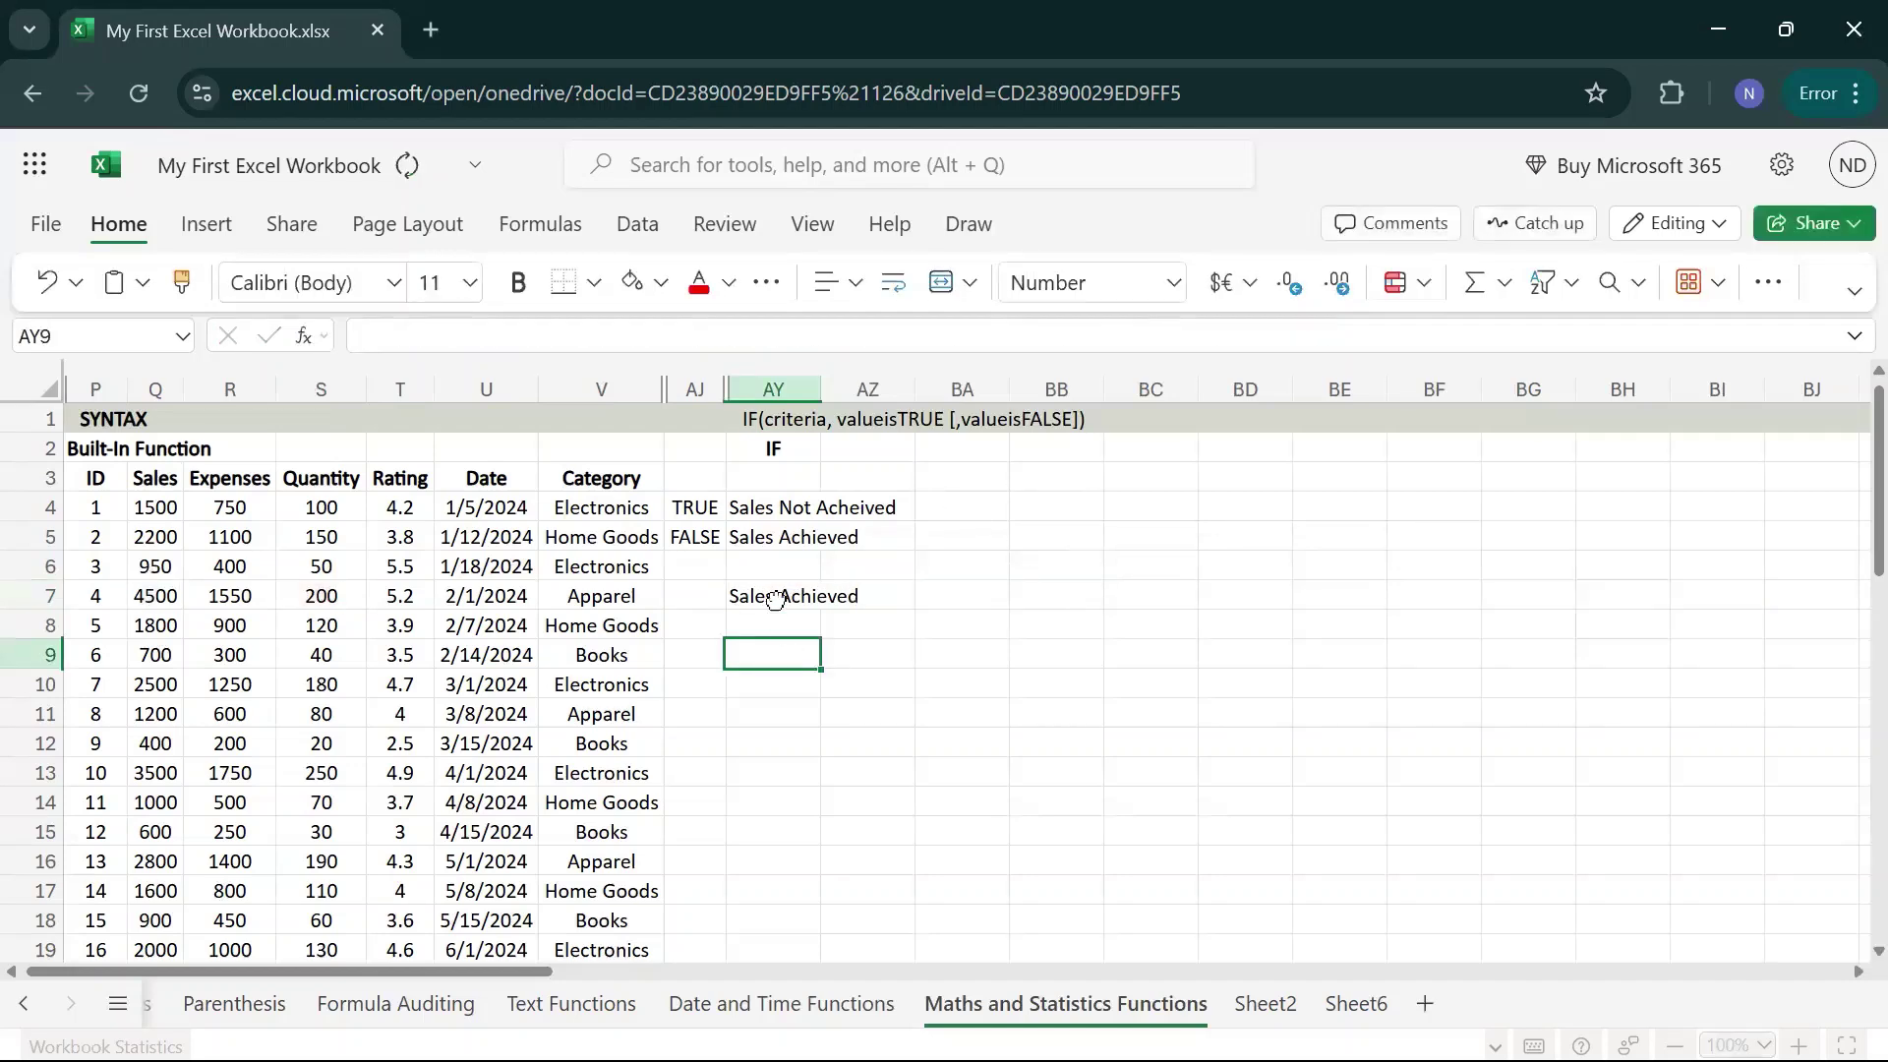
# - Compare the nested IF in AY7 with the simple IF formulas in AY4:AY5
pyautogui.click(775, 600)
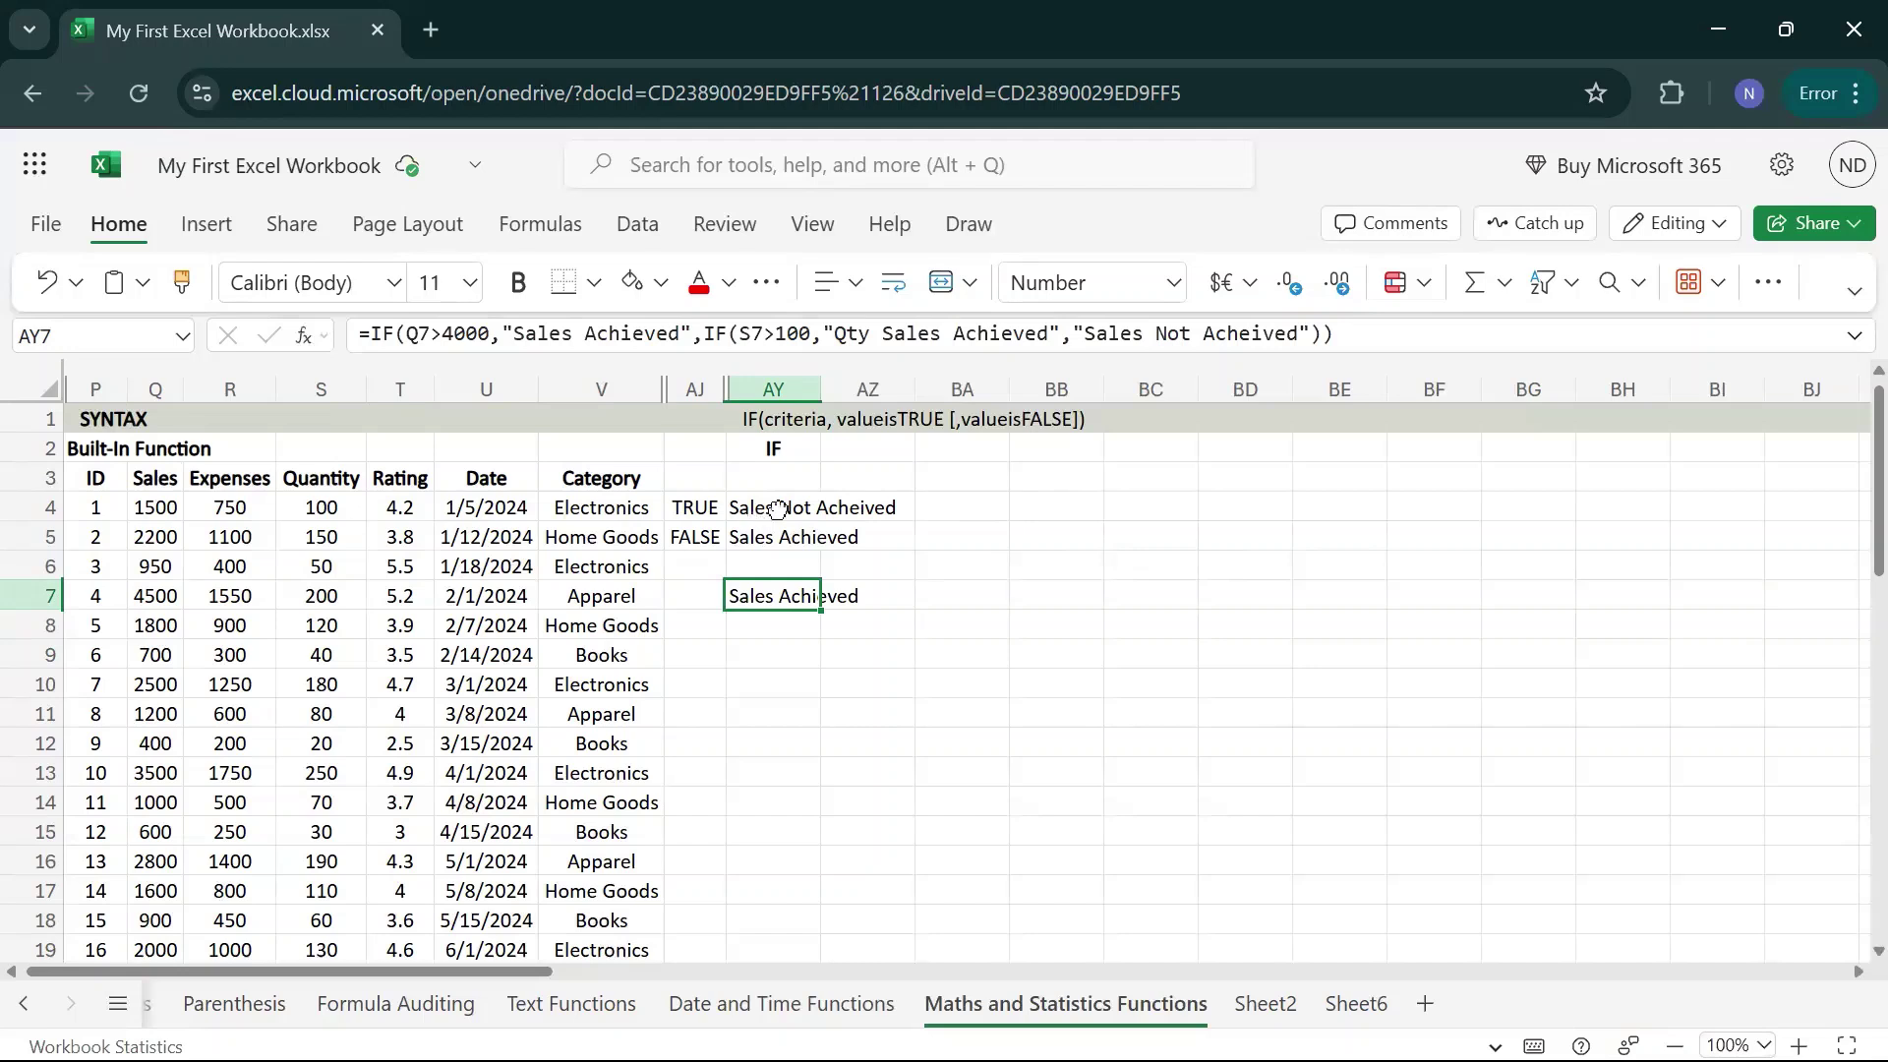
pyautogui.moveTo(777, 508); pyautogui.dragTo(779, 543)
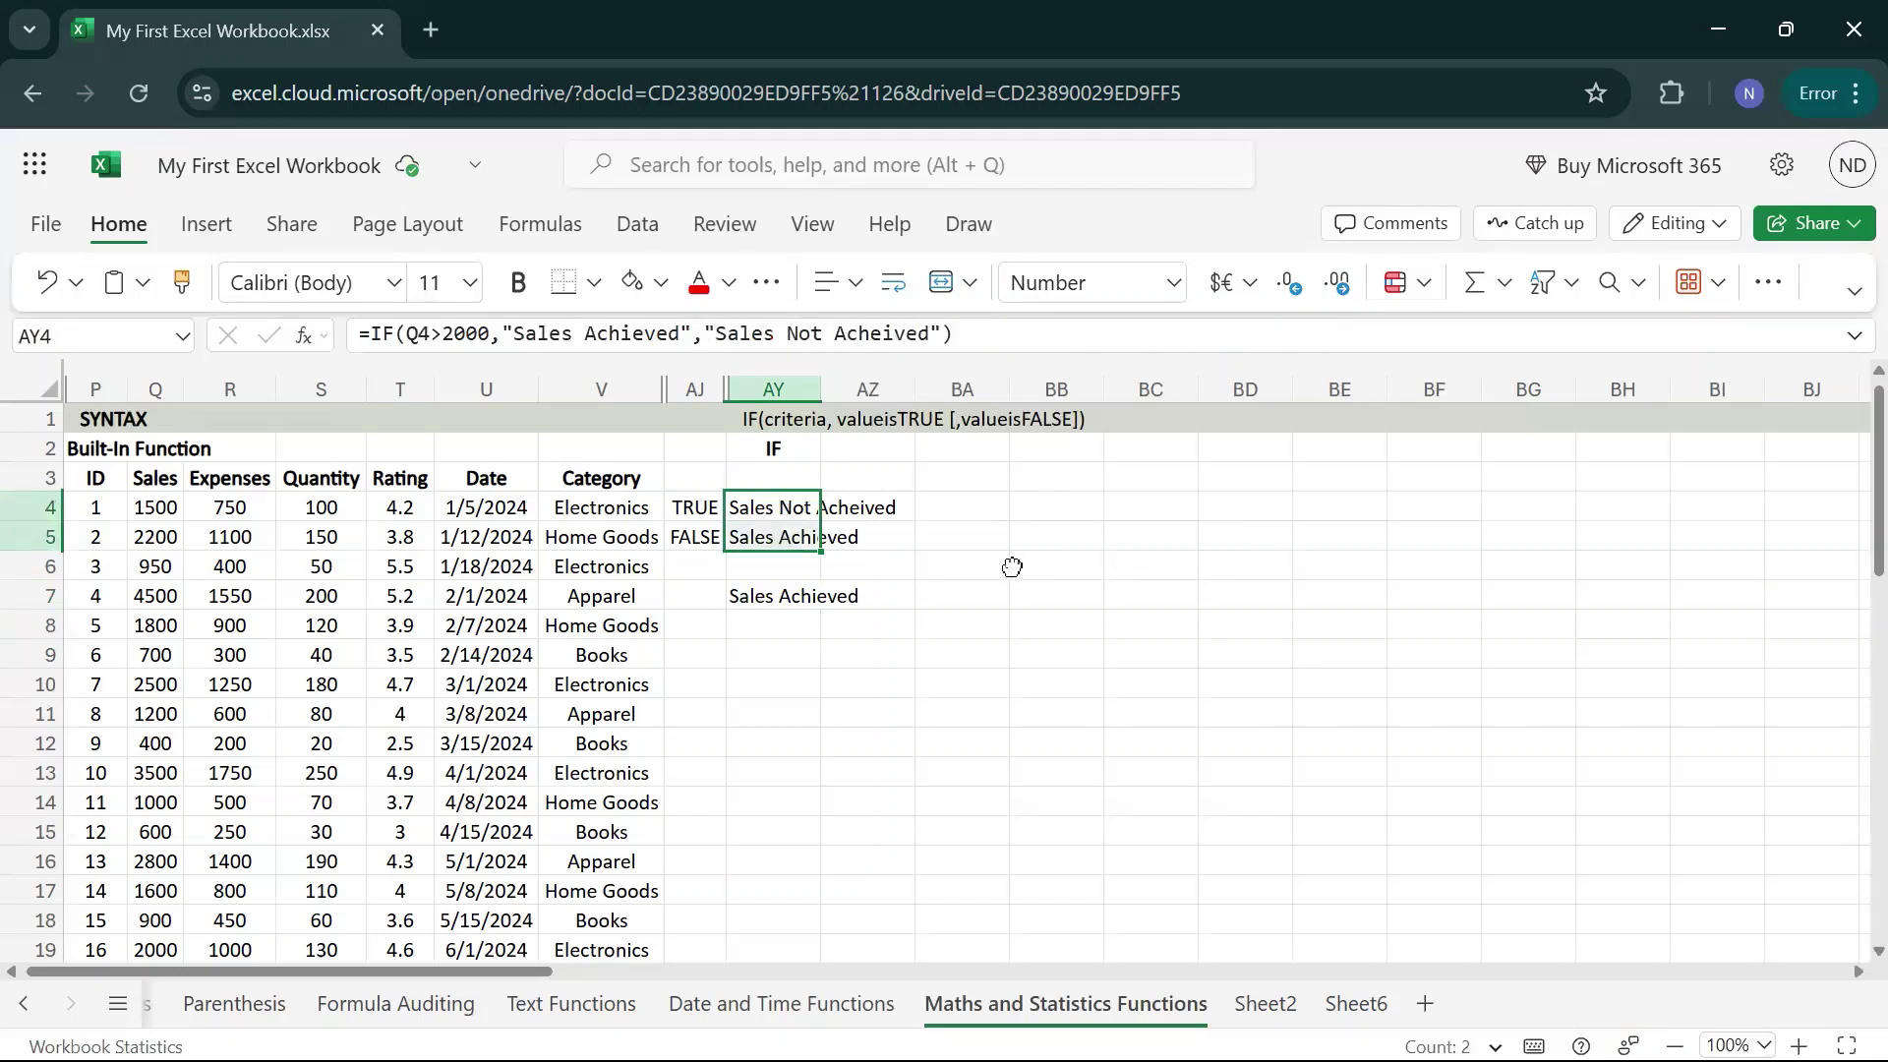
pyautogui.click(944, 4)
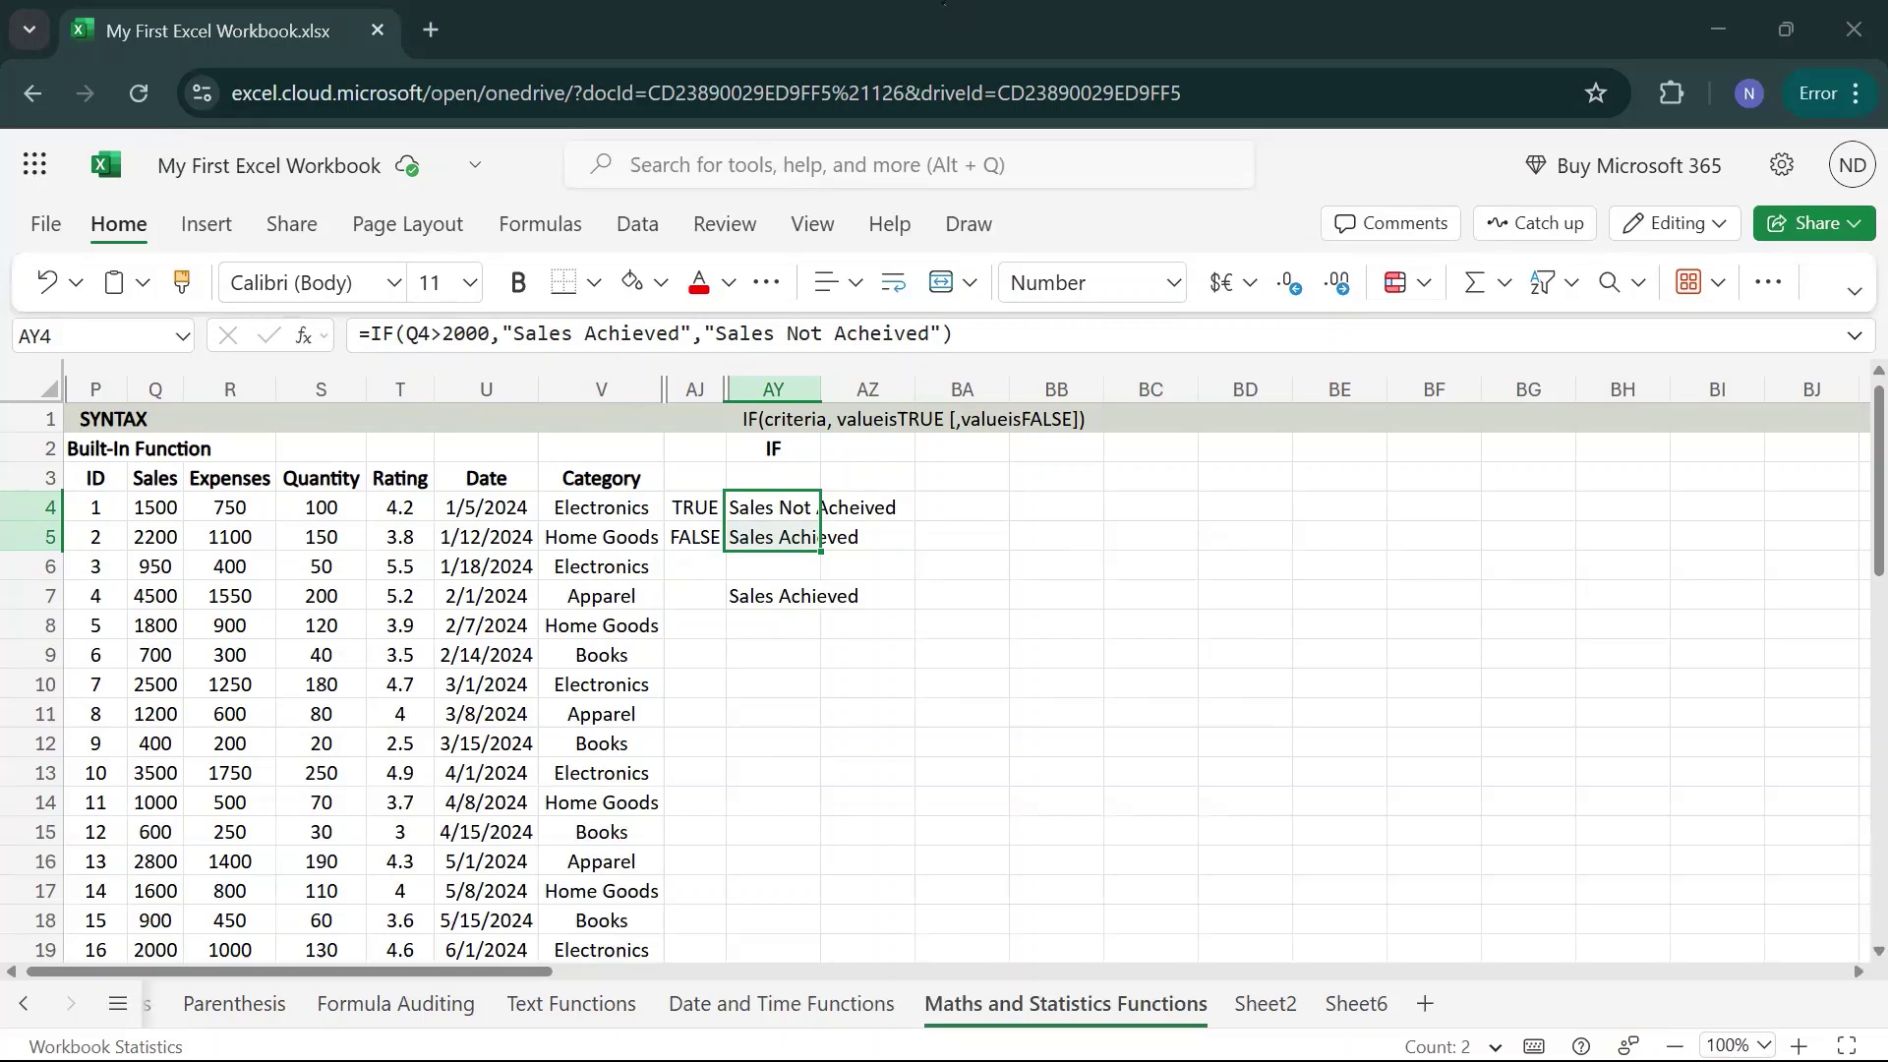
# - Review the criteria, true-value and optional false-value arguments in the IF syntax text in AY1, leaving the text as it is
pyautogui.doubleClick(778, 423)
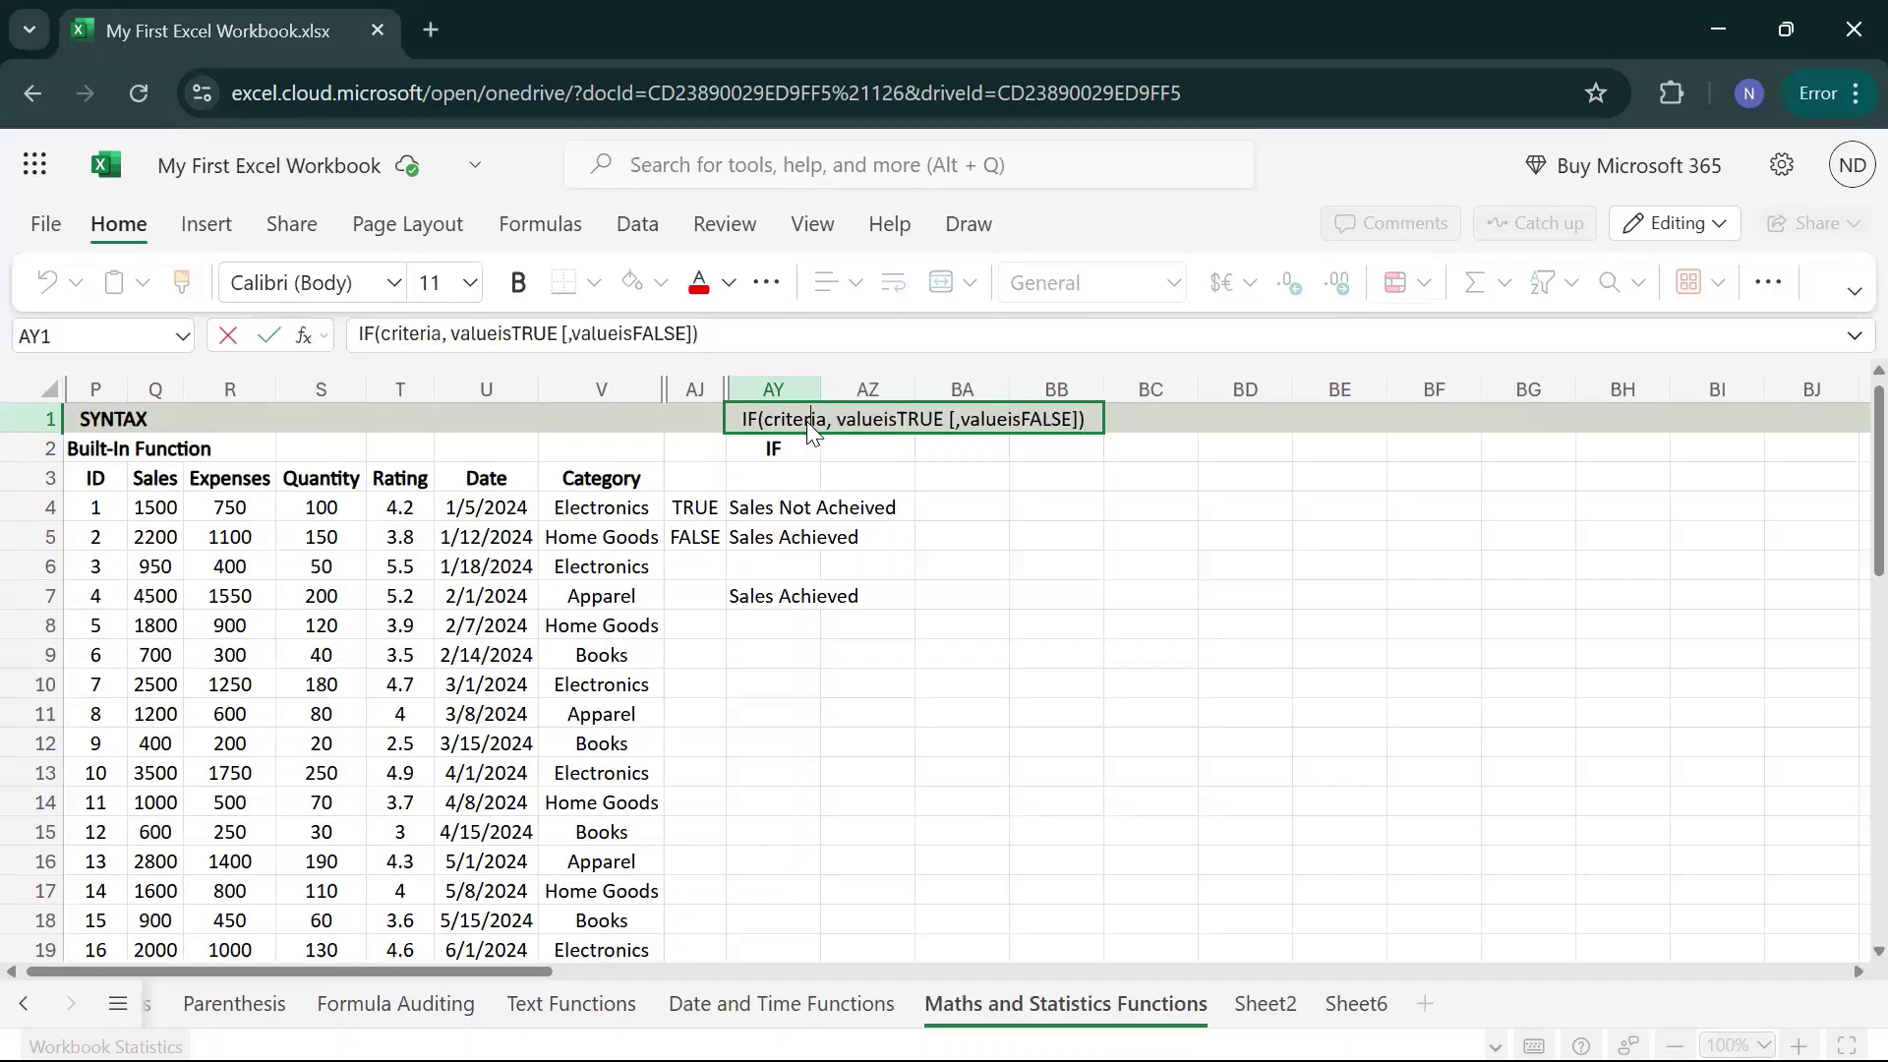
pyautogui.doubleClick(808, 423)
pyautogui.click(827, 422)
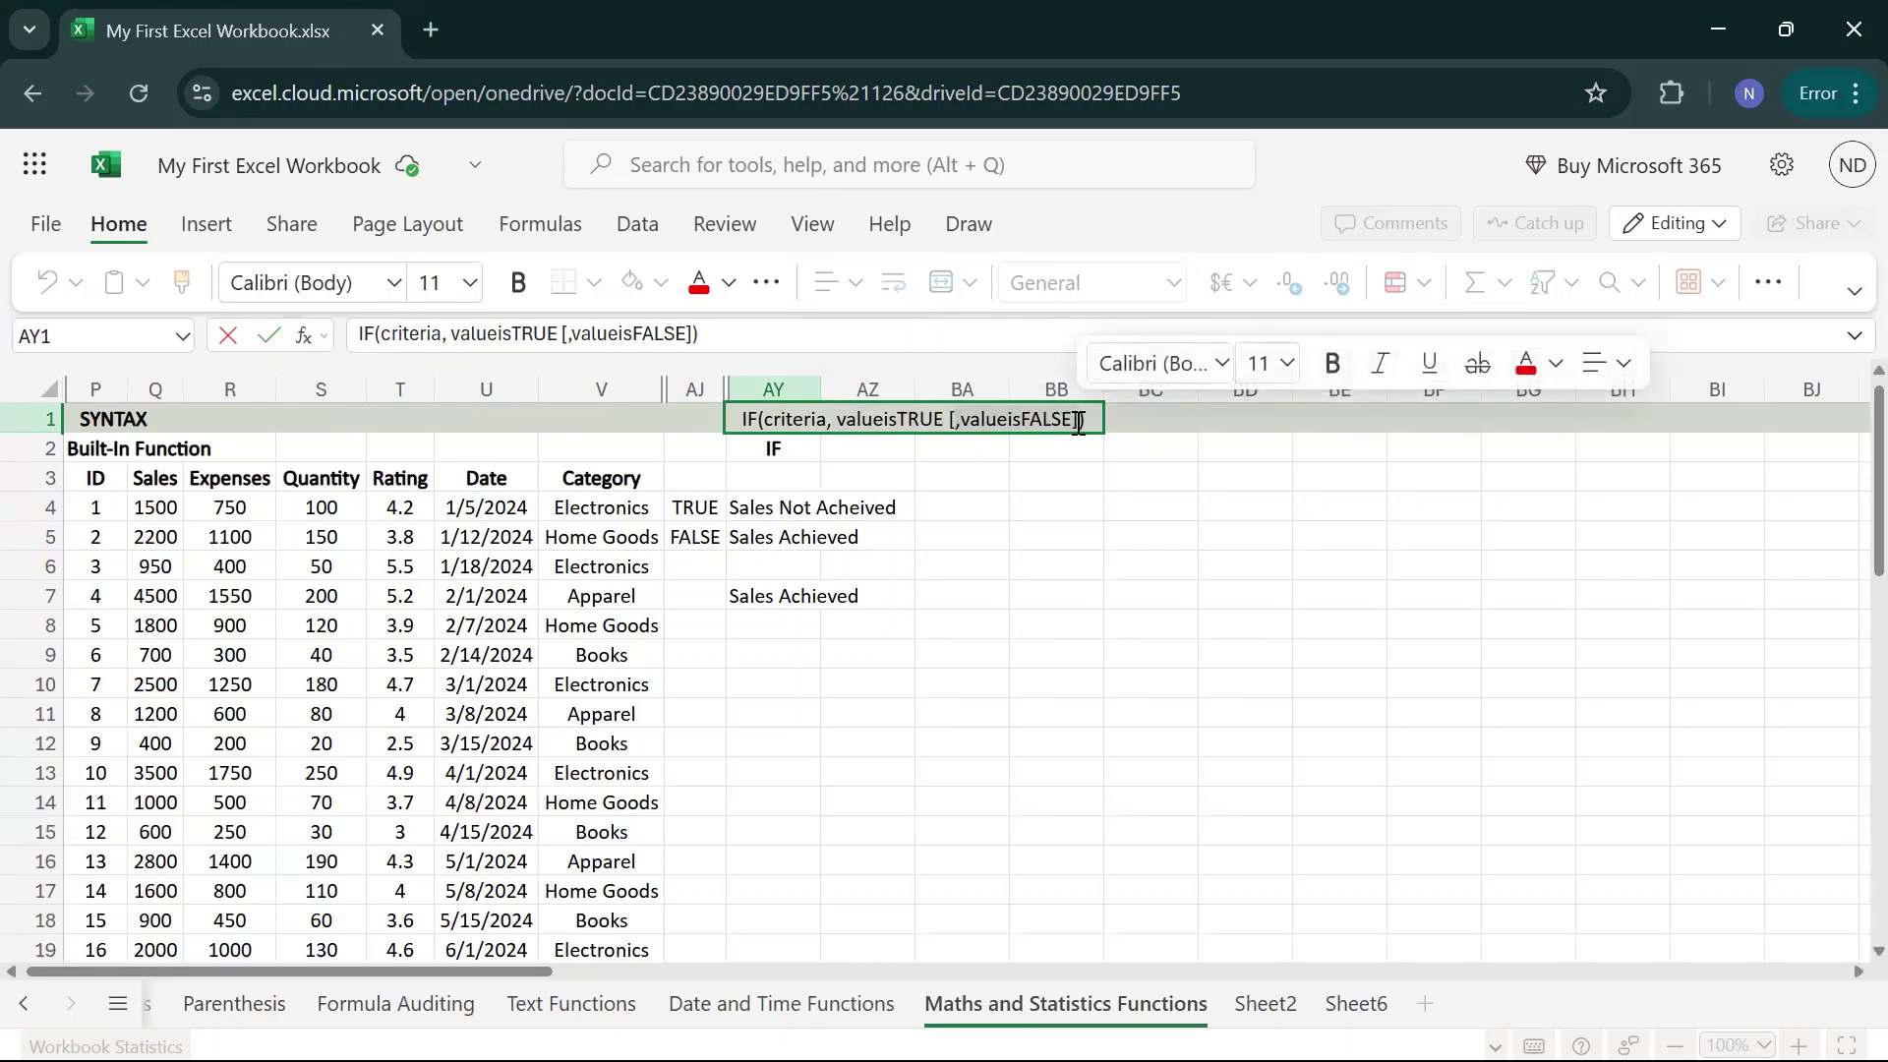
pyautogui.press('Return')
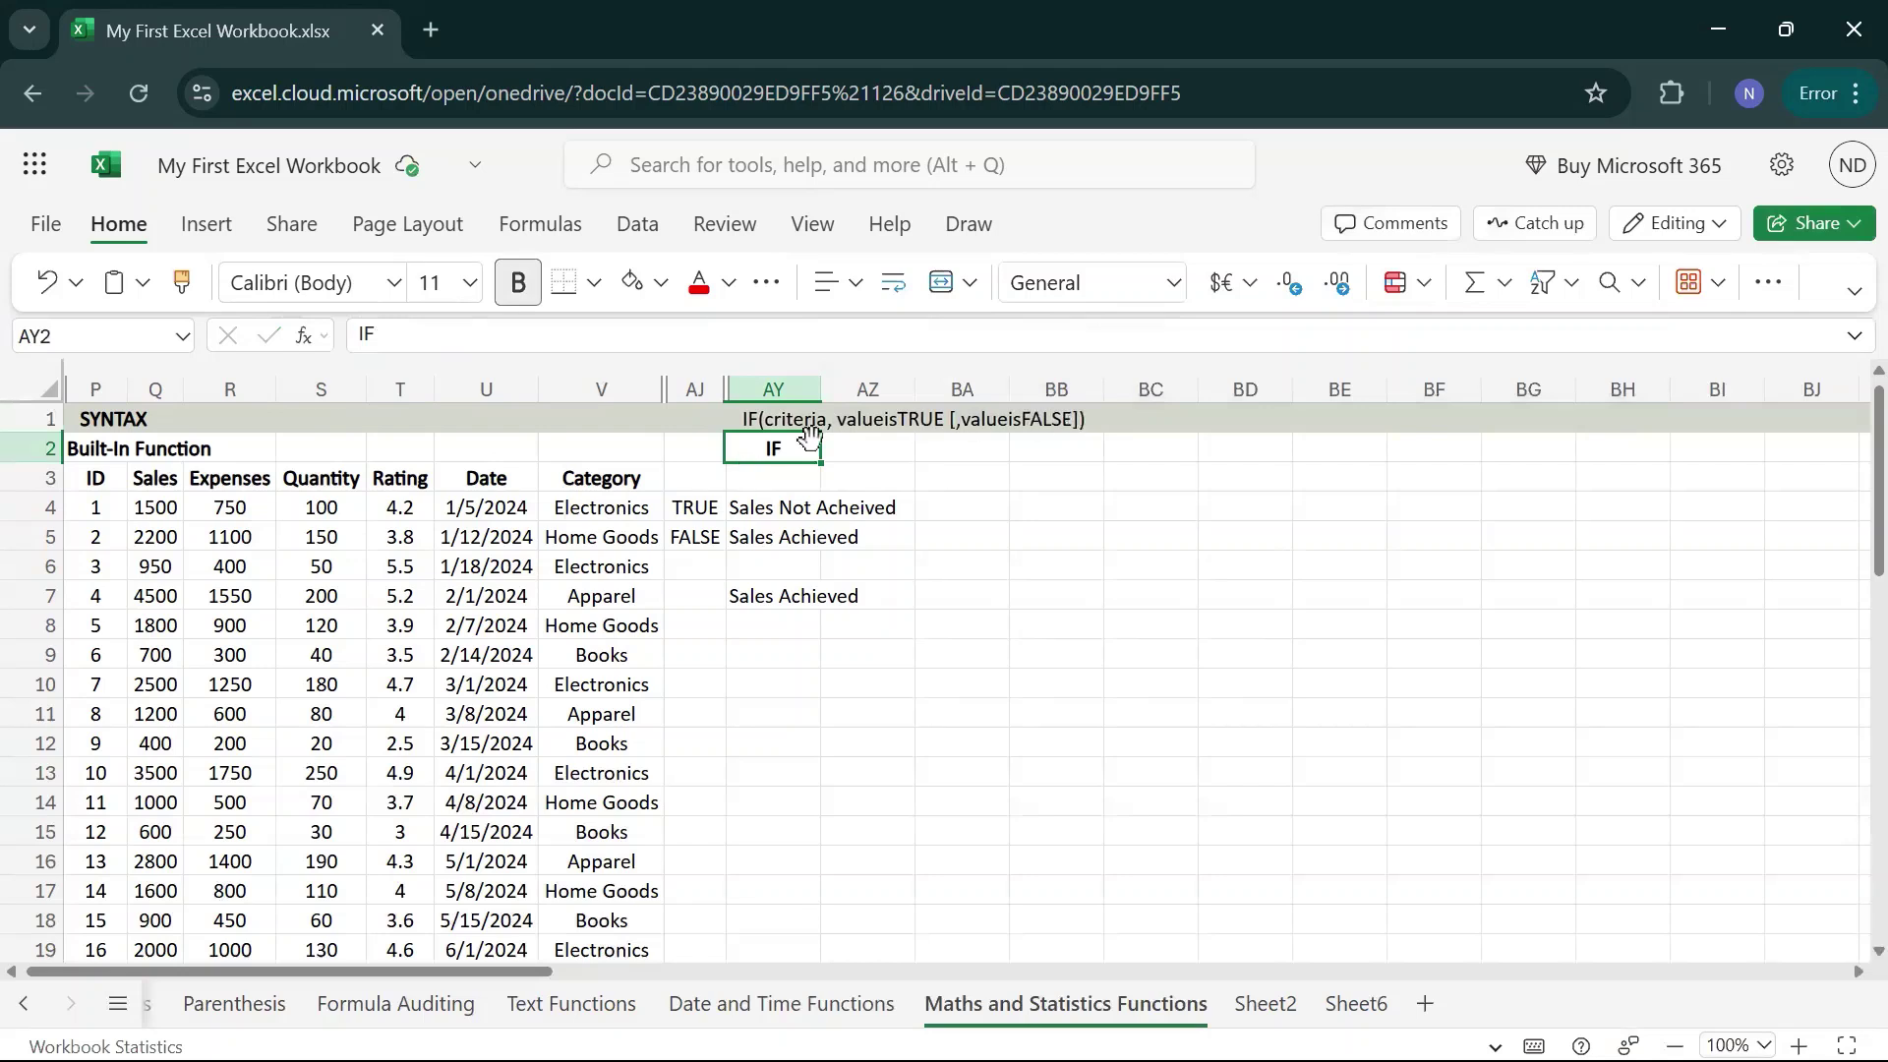
pyautogui.click(786, 423)
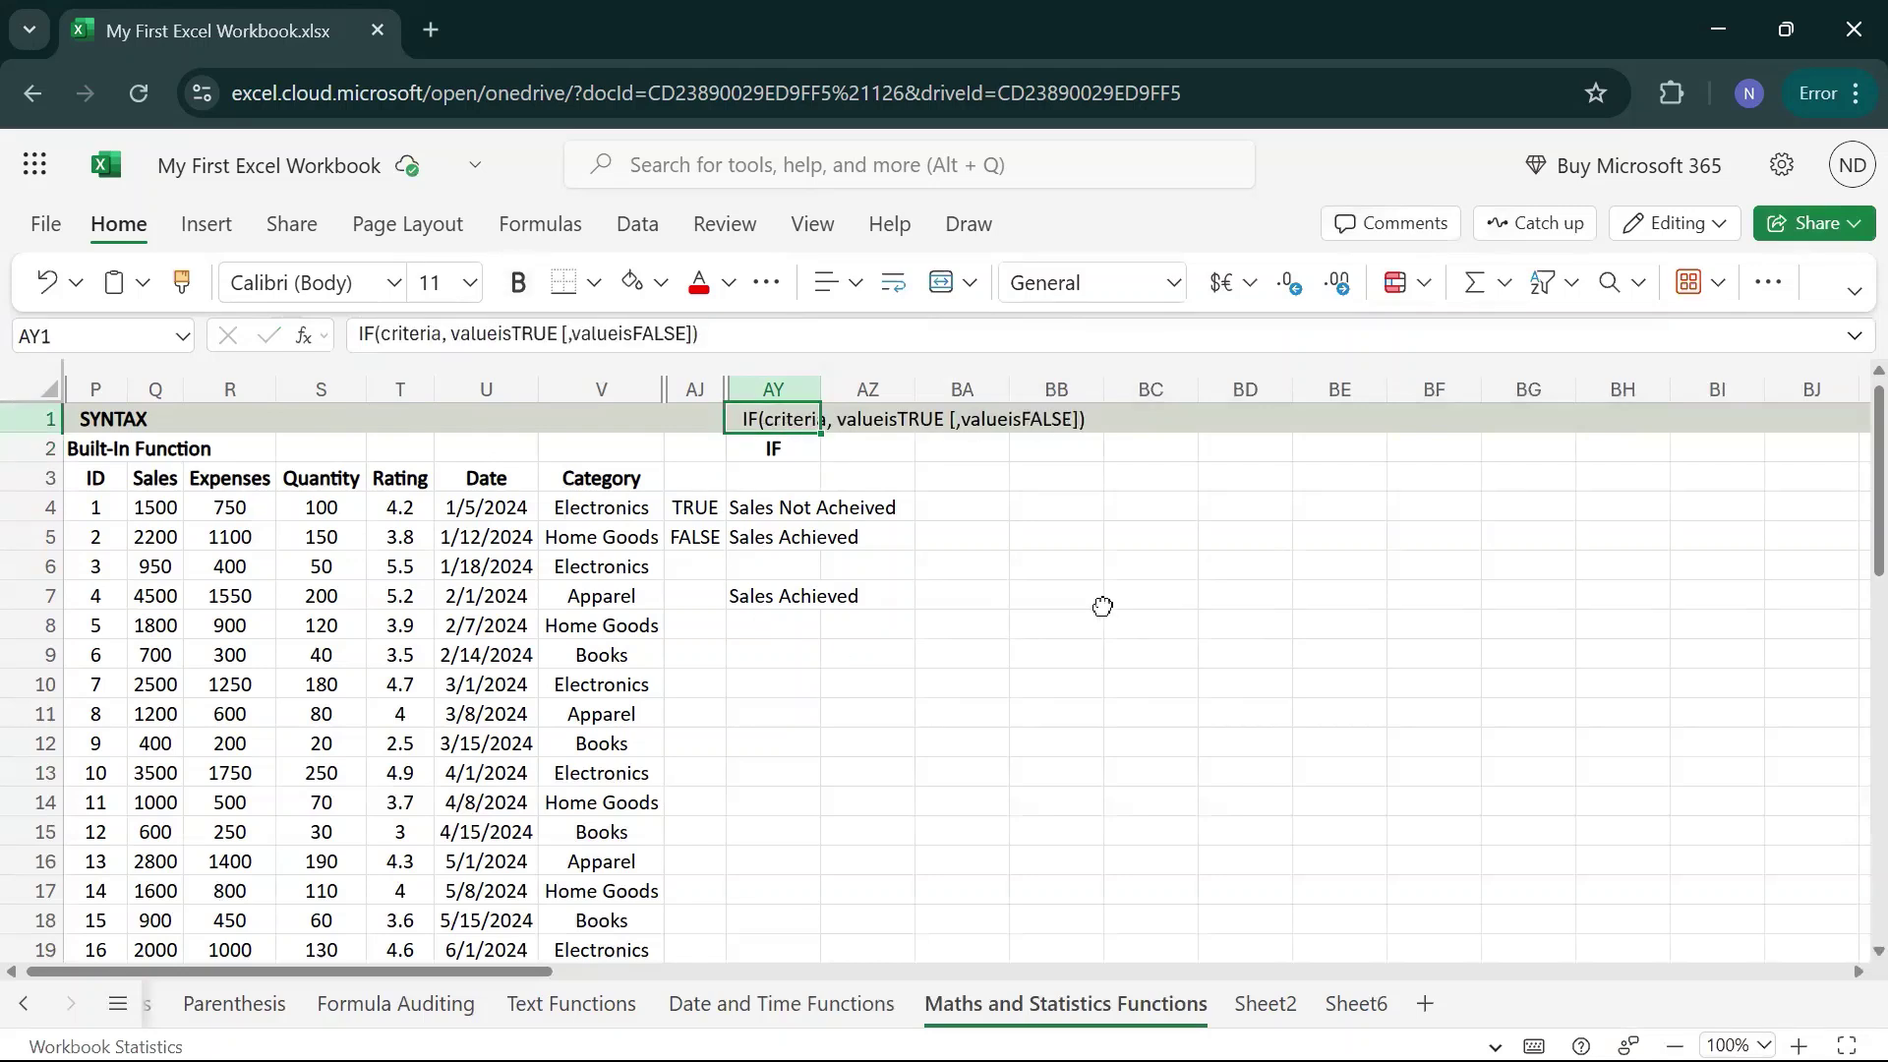